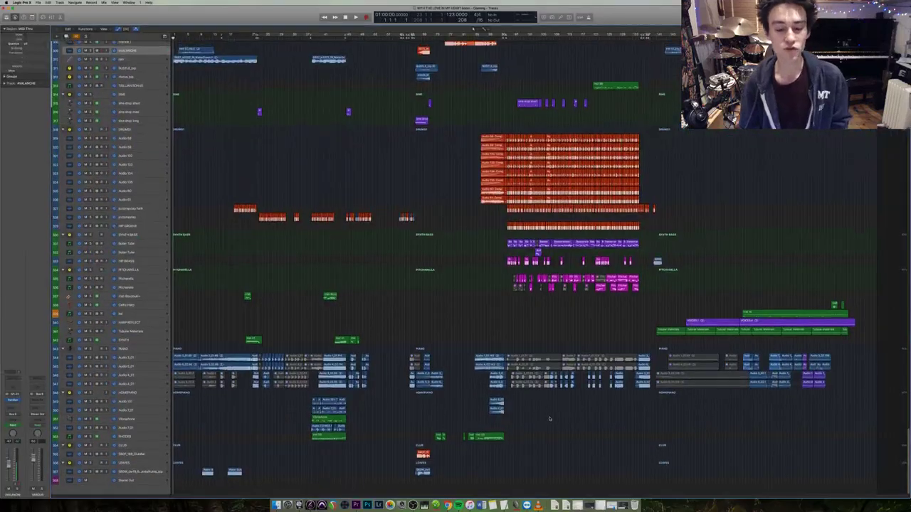
Look over the arrangement from the piano and synth tracks at the end of the track list up to the vocal tracks.
{"action": "scroll", "coordinate": [619, 416], "scroll_direction": "up", "scroll_amount": 15}
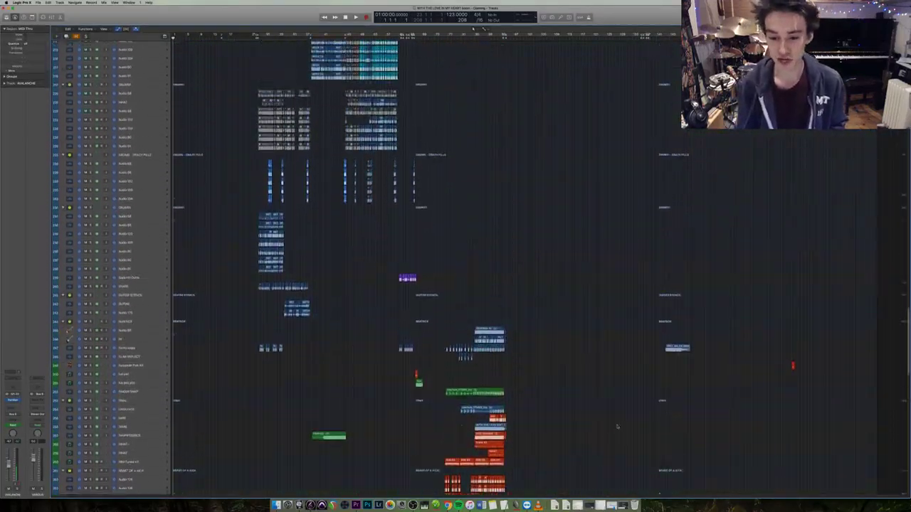
{"action": "scroll", "coordinate": [619, 416], "scroll_direction": "up", "scroll_amount": 15}
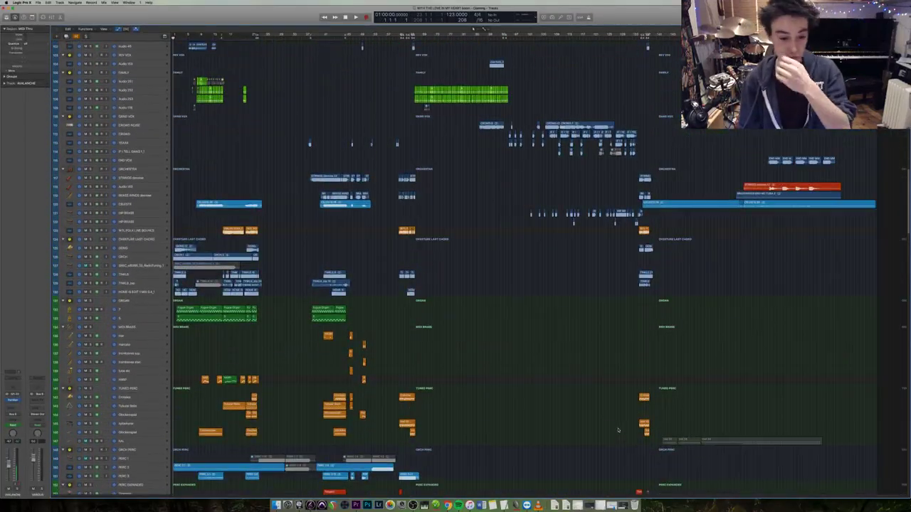
{"action": "scroll", "coordinate": [618, 429], "scroll_direction": "up", "scroll_amount": 15}
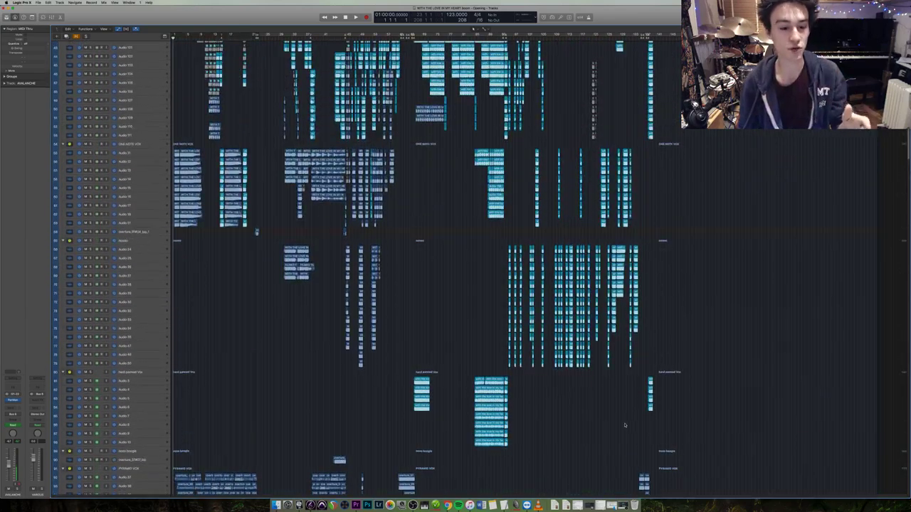
{"action": "scroll", "coordinate": [641, 396], "scroll_direction": "up", "scroll_amount": 5}
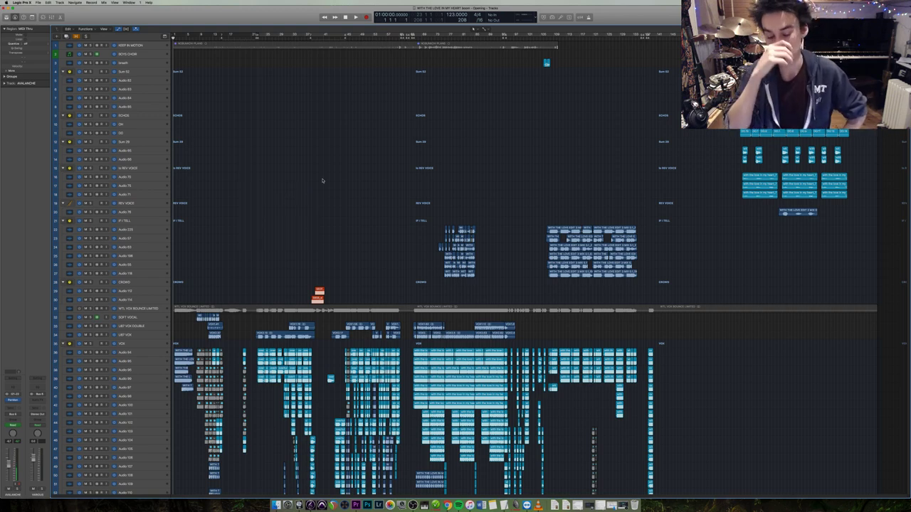
{"action": "scroll", "coordinate": [332, 257], "scroll_direction": "down", "scroll_amount": 5}
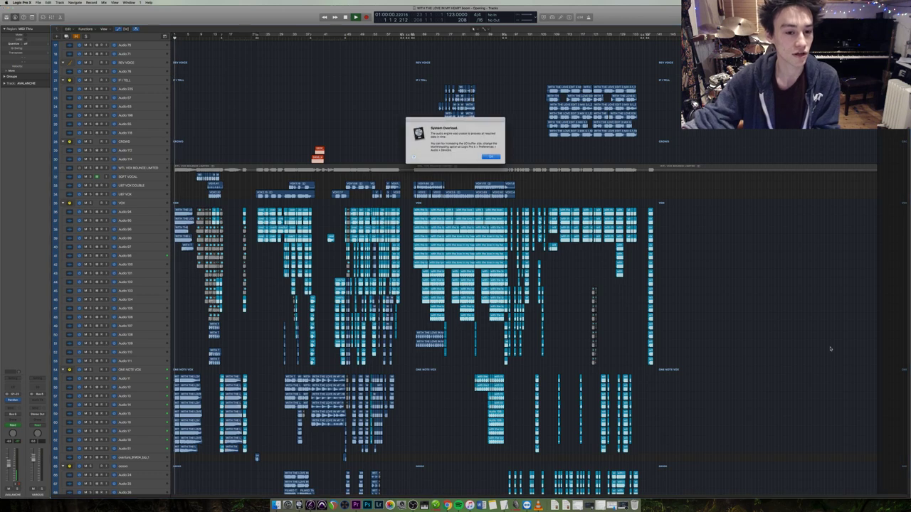
Dismiss the System Overload alert, try playing the project from the beginning, and return the playhead to the start.
{"action": "key", "text": "Return"}
{"action": "key", "text": "space"}
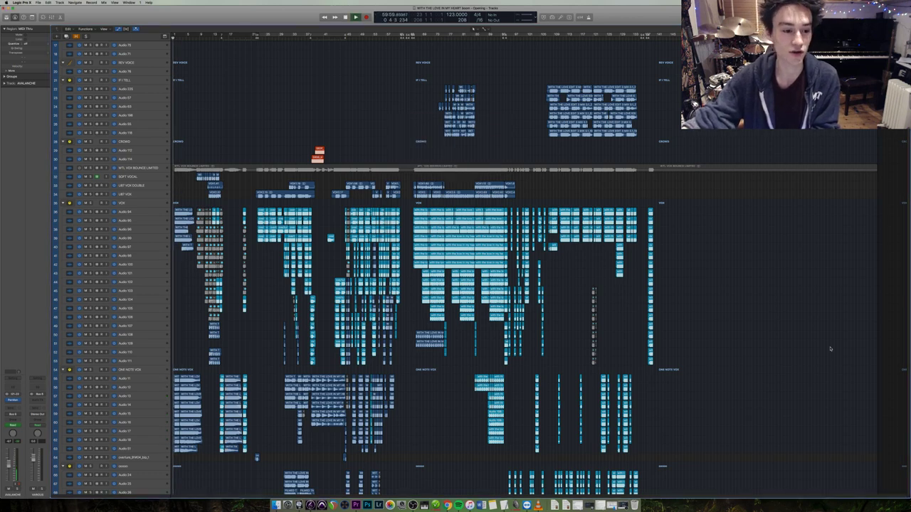
{"action": "key", "text": "Return"}
{"action": "key", "text": "space"}
{"action": "key", "text": "Return"}
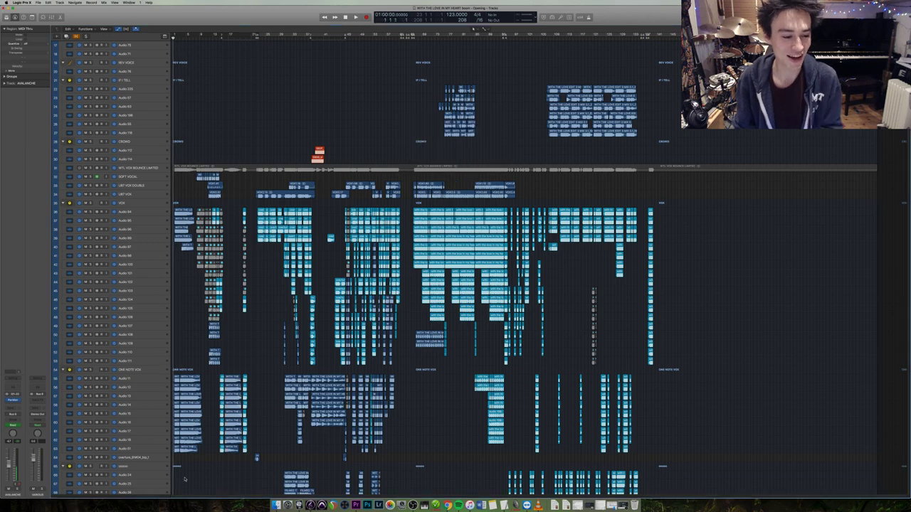
Solo the opening VOX and ONE NOTE VOX regions, listen to them from the start with the timeline enlarged, and turn solo off.
{"action": "left_click_drag", "start_coordinate": [197, 471], "coordinate": [174, 176]}
{"action": "key", "text": "ctrl+s"}
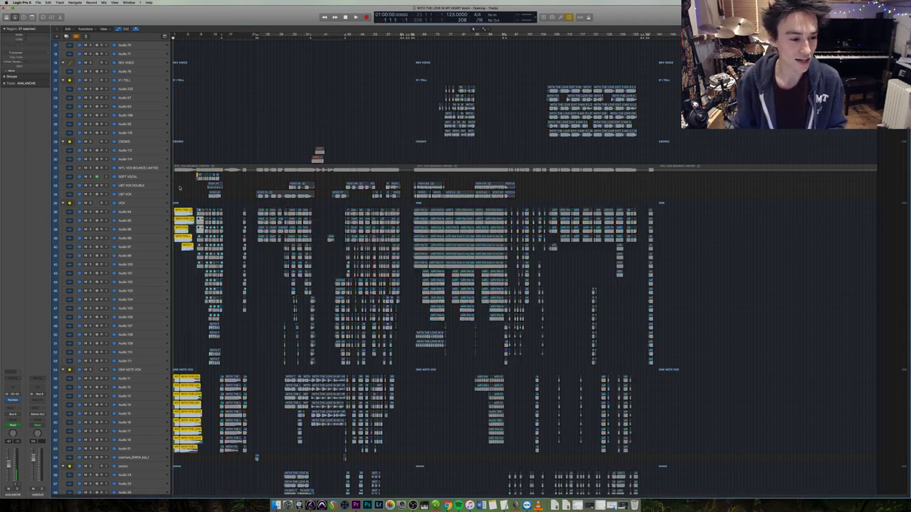
{"action": "key", "text": "space"}
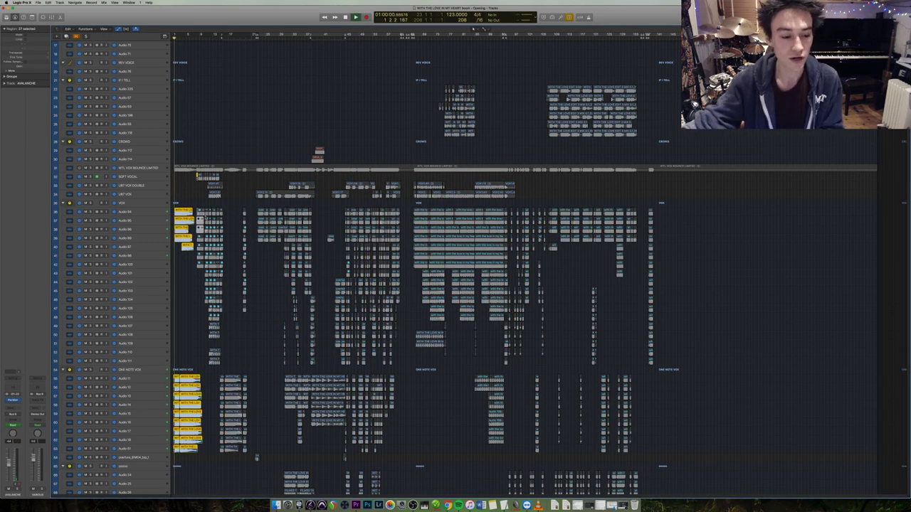
{"action": "key", "text": "super+Right"}
{"action": "key", "text": "super+Right"}
{"action": "key", "text": "super+Right"}
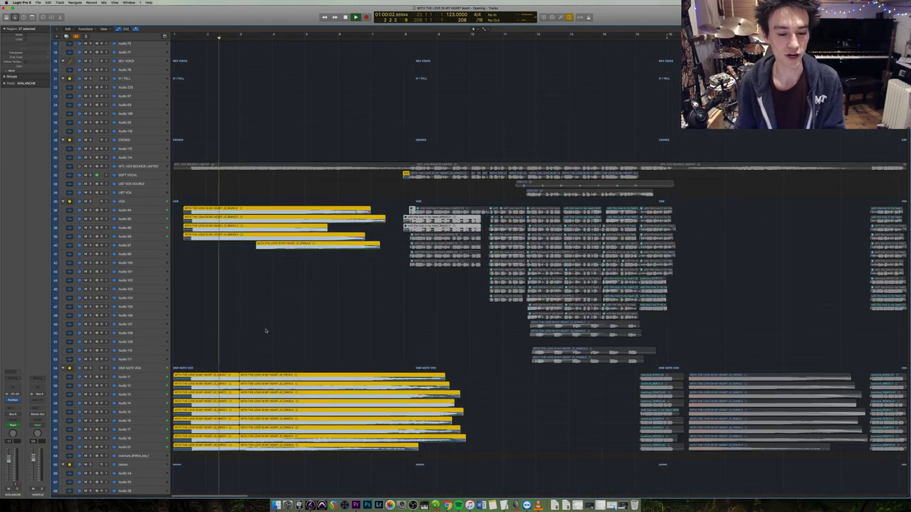
{"action": "scroll", "coordinate": [260, 319], "scroll_direction": "down", "scroll_amount": 3}
{"action": "scroll", "coordinate": [374, 347], "scroll_direction": "down", "scroll_amount": 5}
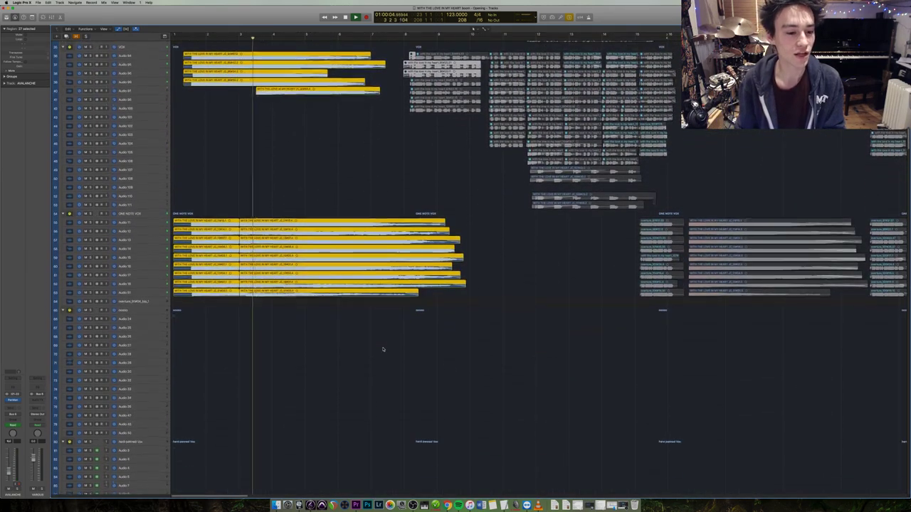
{"action": "scroll", "coordinate": [384, 348], "scroll_direction": "up", "scroll_amount": 4}
{"action": "key", "text": "super+a"}
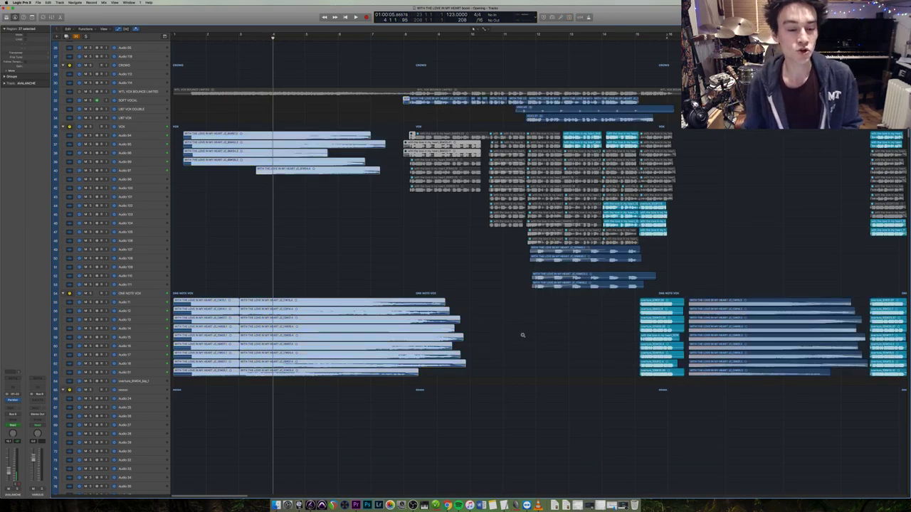
Survey the whole arrangement with smaller track heights, covering the vocal, orchestra, percussion, drum and bass groups.
{"action": "key", "text": "super+Up"}
{"action": "key", "text": "super+Left"}
{"action": "scroll", "coordinate": [613, 347], "scroll_direction": "down", "scroll_amount": 10}
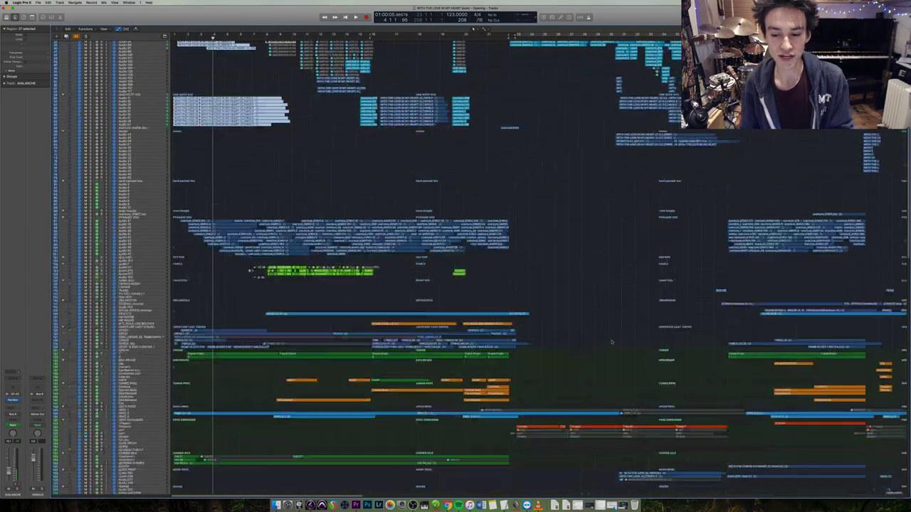
{"action": "key", "text": "super+Left"}
{"action": "scroll", "coordinate": [610, 346], "scroll_direction": "down", "scroll_amount": 5}
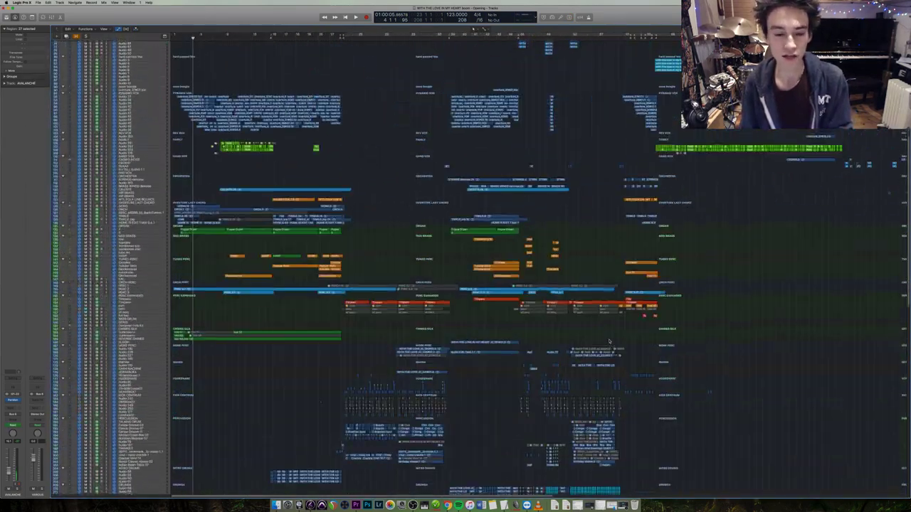
{"action": "scroll", "coordinate": [610, 345], "scroll_direction": "up", "scroll_amount": 5}
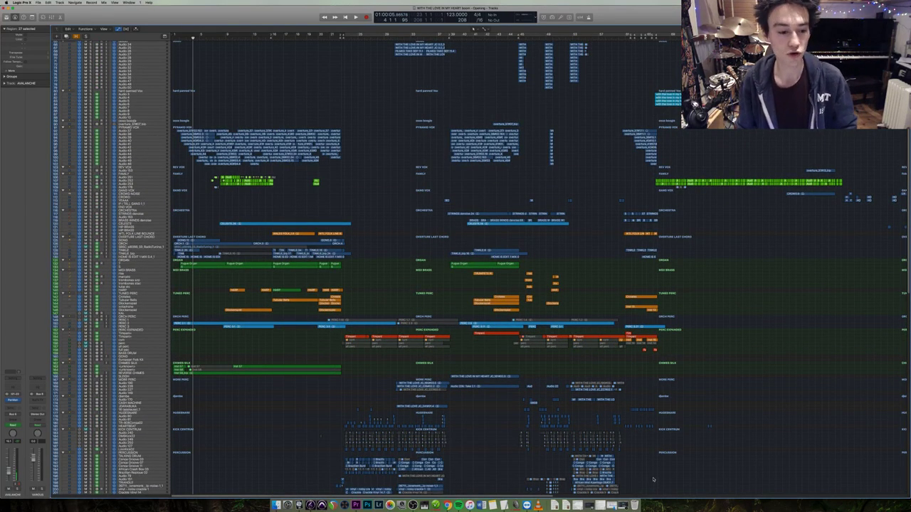
{"action": "scroll", "coordinate": [653, 479], "scroll_direction": "down", "scroll_amount": 4}
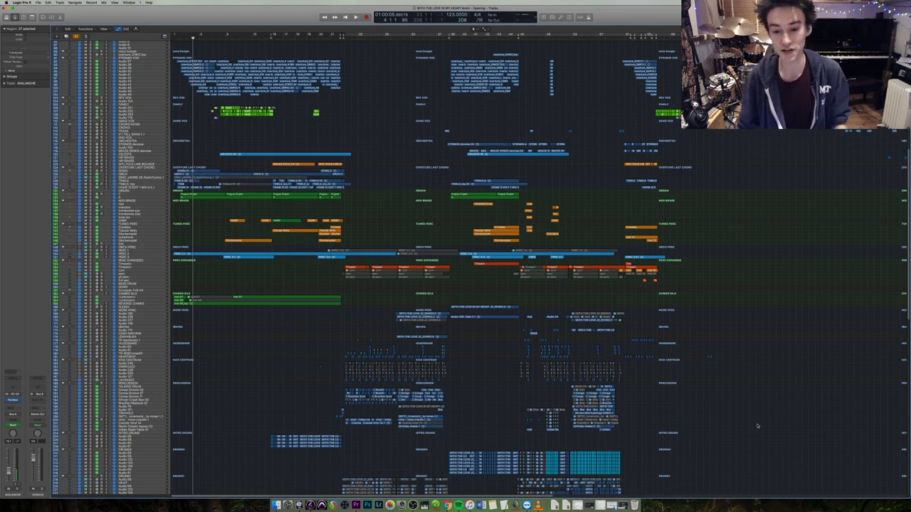
{"action": "left_click_drag", "start_coordinate": [780, 366], "coordinate": [779, 367]}
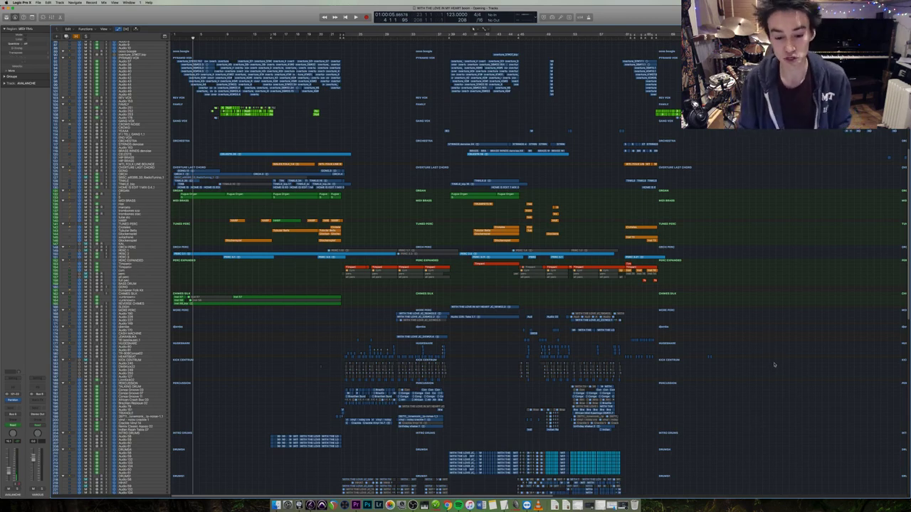
{"action": "scroll", "coordinate": [655, 379], "scroll_direction": "down", "scroll_amount": 3}
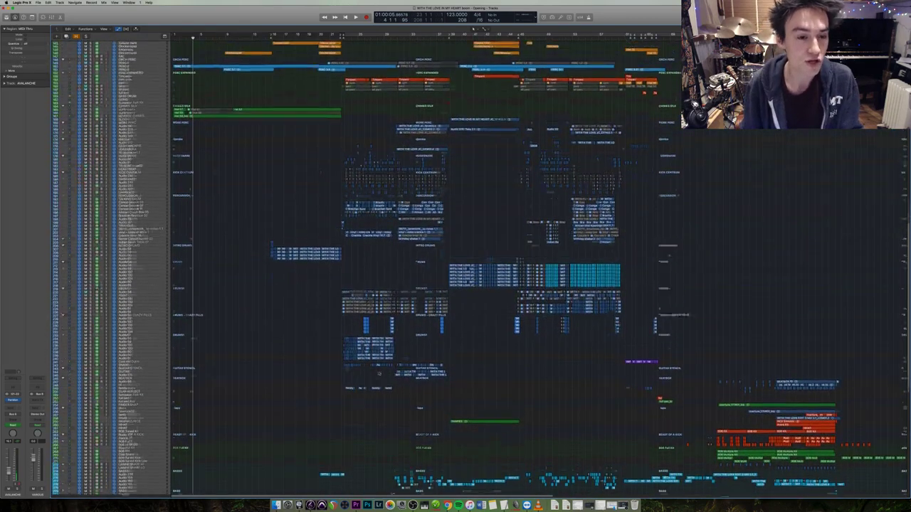
{"action": "scroll", "coordinate": [384, 357], "scroll_direction": "up", "scroll_amount": 5}
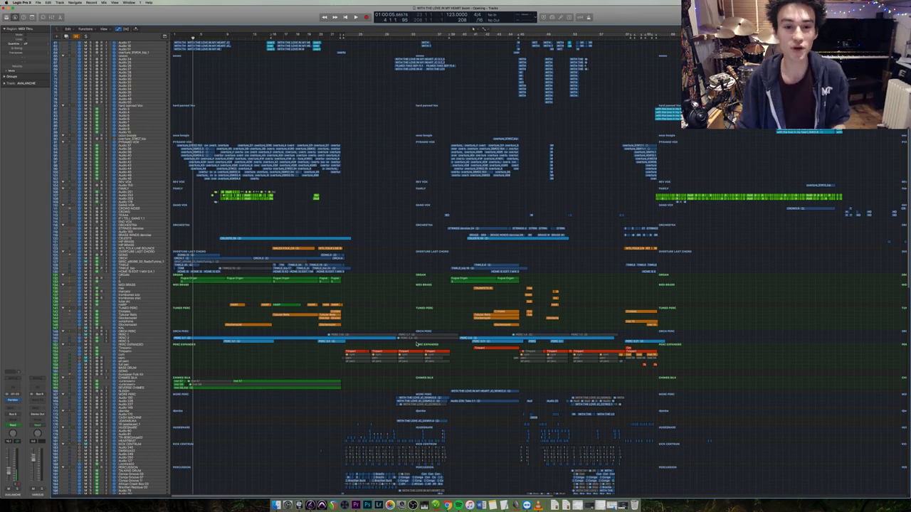
{"action": "scroll", "coordinate": [372, 252], "scroll_direction": "up", "scroll_amount": 8}
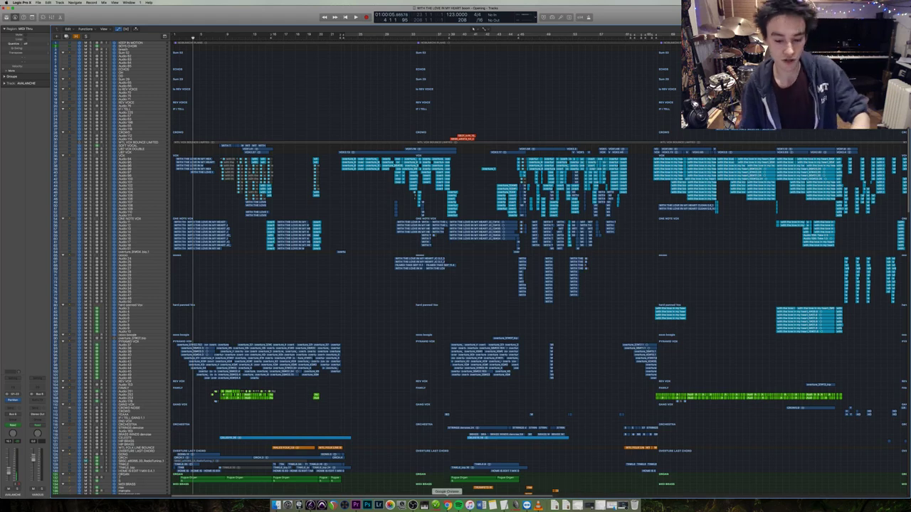
Check the live stream in OBS and return to the Logic Pro project.
{"action": "left_click", "coordinate": [622, 505]}
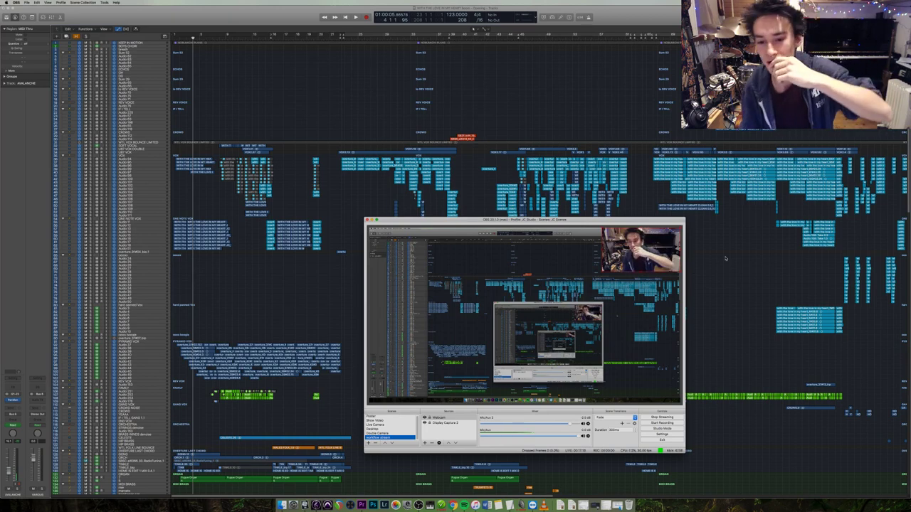
{"action": "key", "text": "super+Tab"}
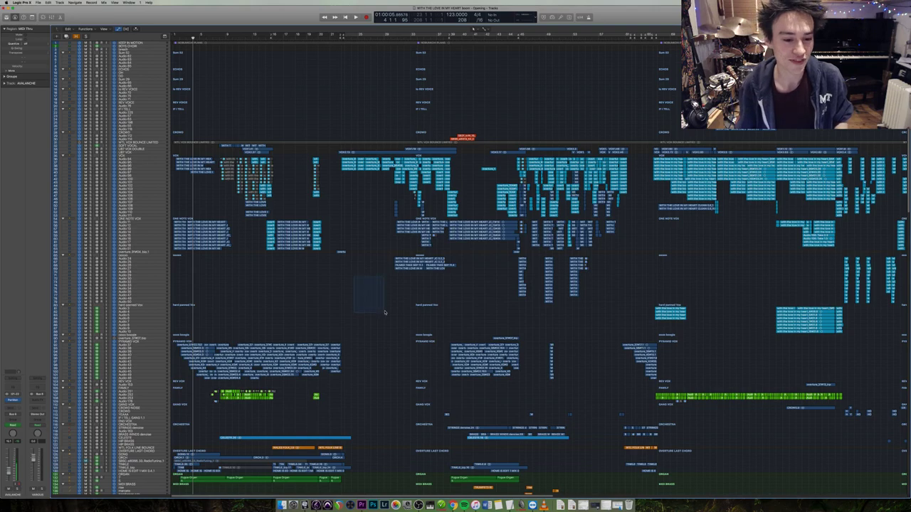
Solo the selected opening vocal regions on the VOX and ONE NOTE VOX tracks and play them from the start of the song.
{"action": "scroll", "coordinate": [381, 294], "scroll_direction": "down", "scroll_amount": 3}
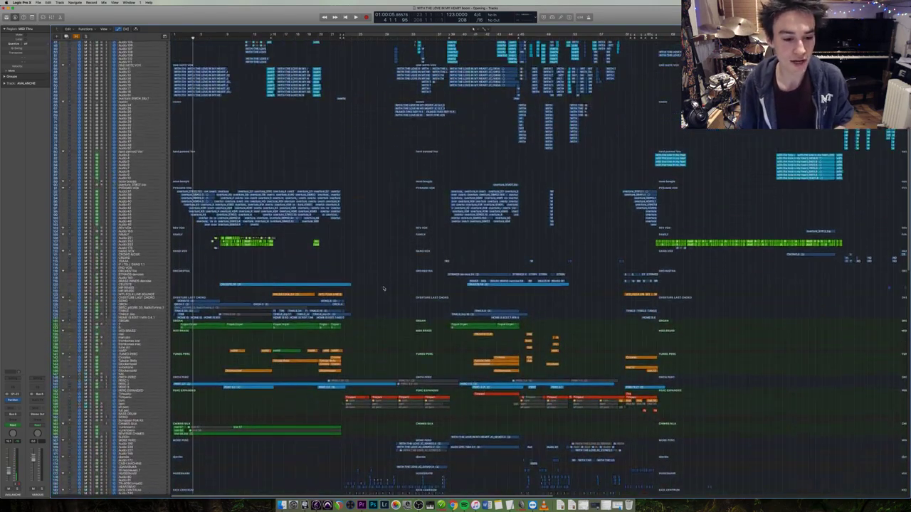
{"action": "scroll", "coordinate": [383, 292], "scroll_direction": "right", "scroll_amount": 10}
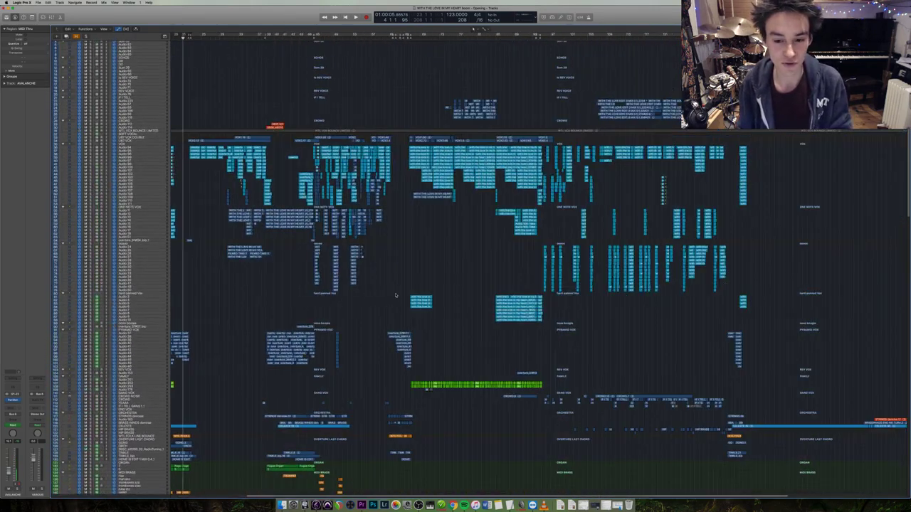
{"action": "scroll", "coordinate": [471, 301], "scroll_direction": "down", "scroll_amount": 10}
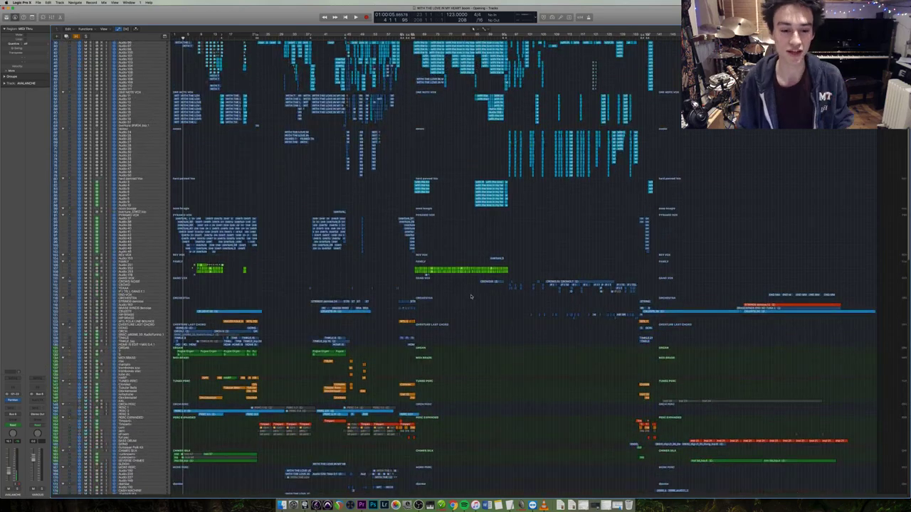
{"action": "scroll", "coordinate": [470, 296], "scroll_direction": "up", "scroll_amount": 10}
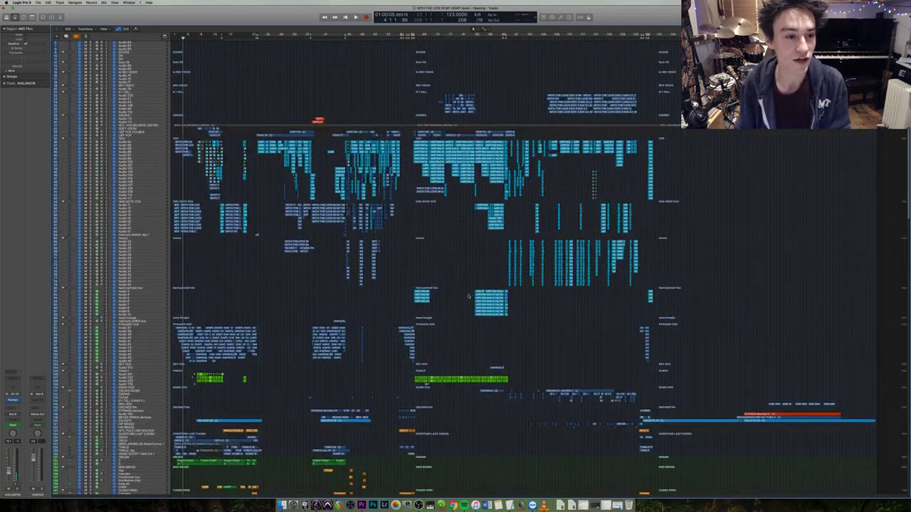
{"action": "scroll", "coordinate": [471, 296], "scroll_direction": "left", "scroll_amount": 10}
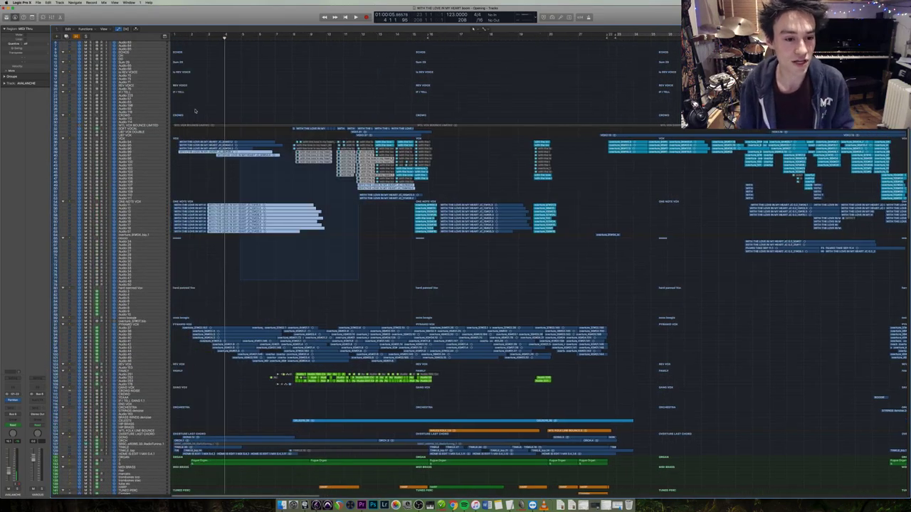
{"action": "left_click_drag", "start_coordinate": [218, 130], "coordinate": [377, 227]}
{"action": "key", "text": "space"}
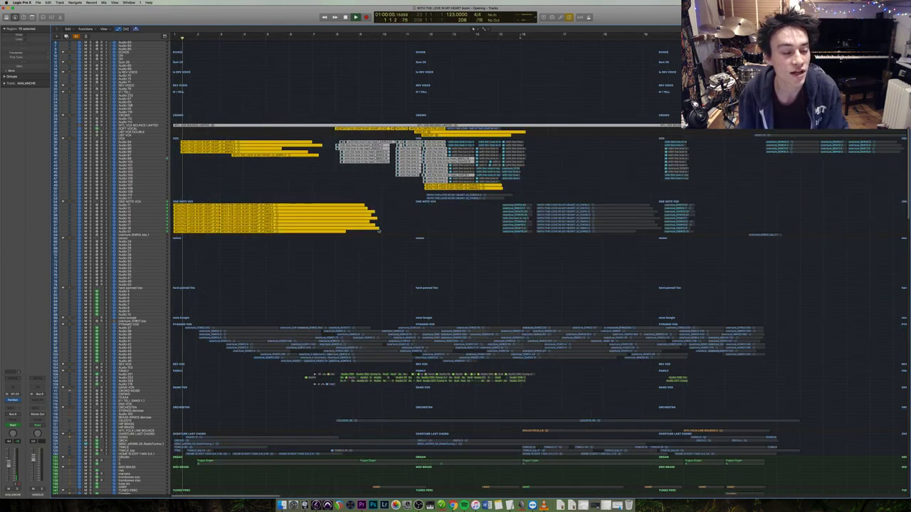
{"action": "scroll", "coordinate": [482, 30], "scroll_direction": "up", "scroll_amount": 3}
{"action": "scroll", "coordinate": [370, 254], "scroll_direction": "up", "scroll_amount": 1}
{"action": "scroll", "coordinate": [370, 254], "scroll_direction": "down", "scroll_amount": 4}
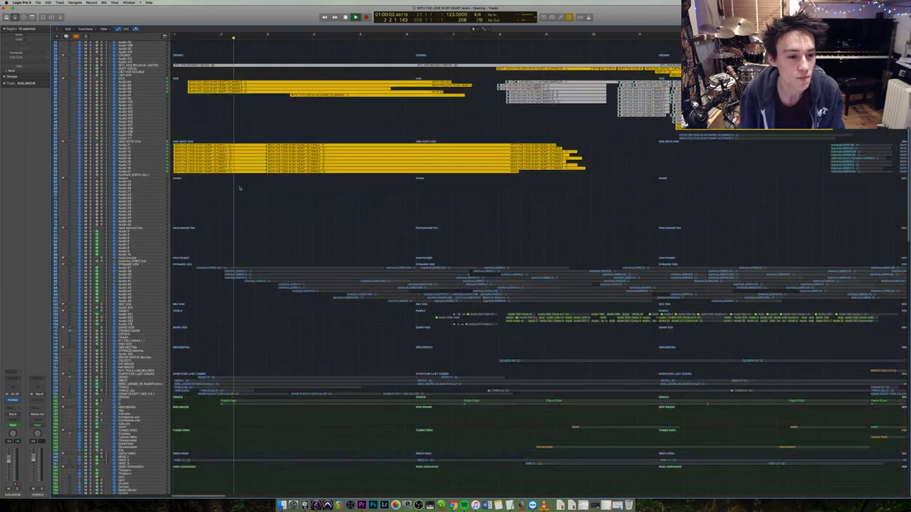
{"action": "scroll", "coordinate": [331, 240], "scroll_direction": "up", "scroll_amount": 5}
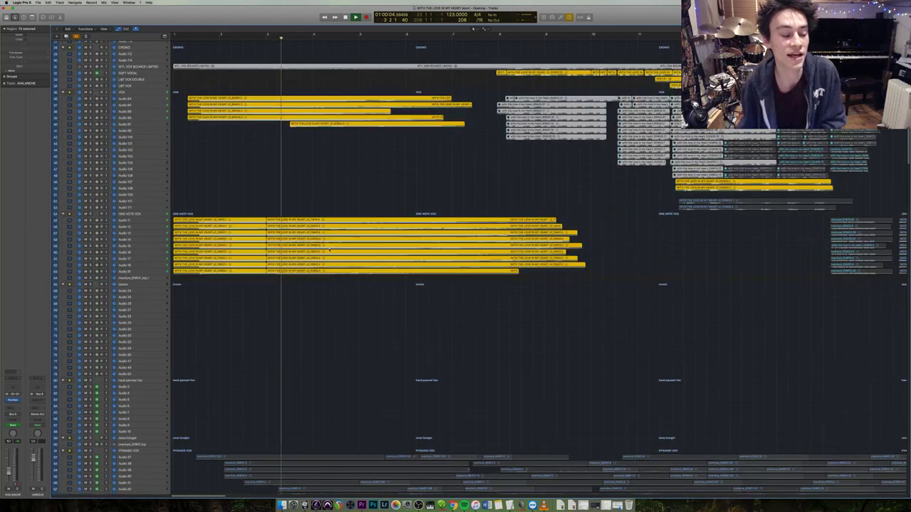
Audition the ONE NOTE VOX regions starting at bar 3 one by one, from the lowest track up to Audio 11, and stop playback.
{"action": "scroll", "coordinate": [331, 241], "scroll_direction": "up", "scroll_amount": 2}
{"action": "mouse_move", "coordinate": [340, 355]}
{"action": "left_mouse_down"}
{"action": "mouse_move", "coordinate": [228, 396]}
{"action": "mouse_move", "coordinate": [330, 351]}
{"action": "left_mouse_up"}
{"action": "left_click", "coordinate": [325, 338]}
{"action": "left_click", "coordinate": [317, 329]}
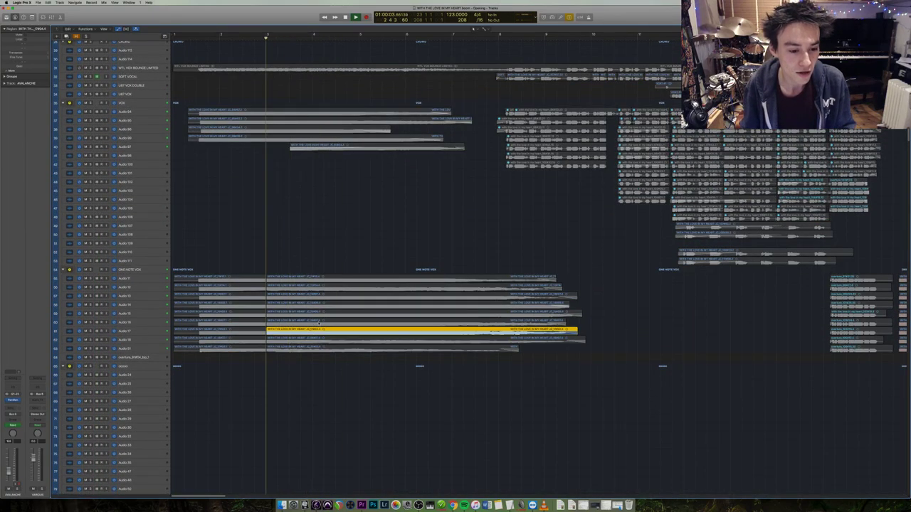
{"action": "left_click", "coordinate": [322, 321]}
{"action": "left_click", "coordinate": [327, 312]}
{"action": "left_click", "coordinate": [332, 303]}
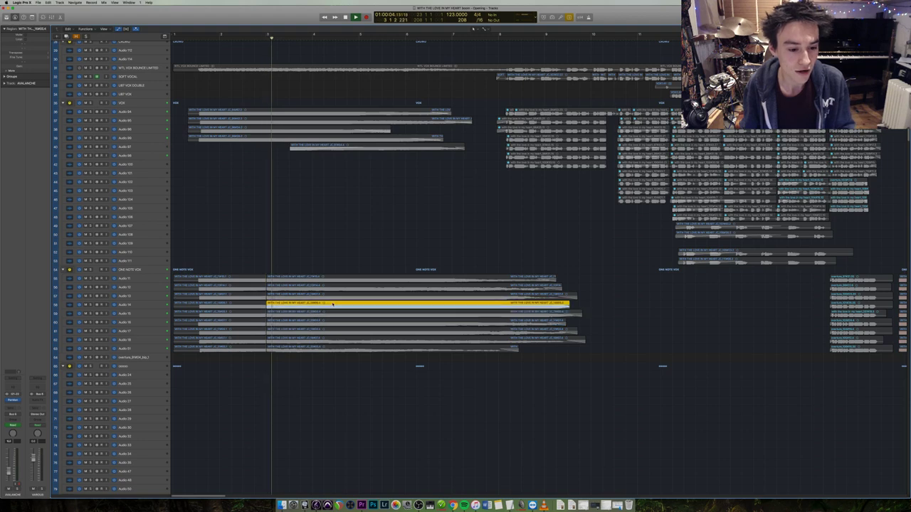
{"action": "left_click", "coordinate": [335, 296]}
{"action": "left_click", "coordinate": [339, 287]}
{"action": "left_click", "coordinate": [342, 278]}
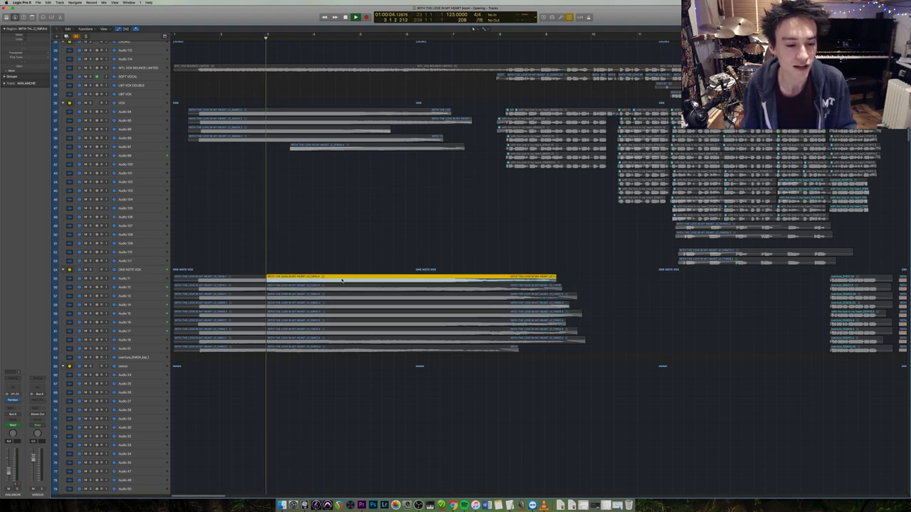
{"action": "key", "text": "space"}
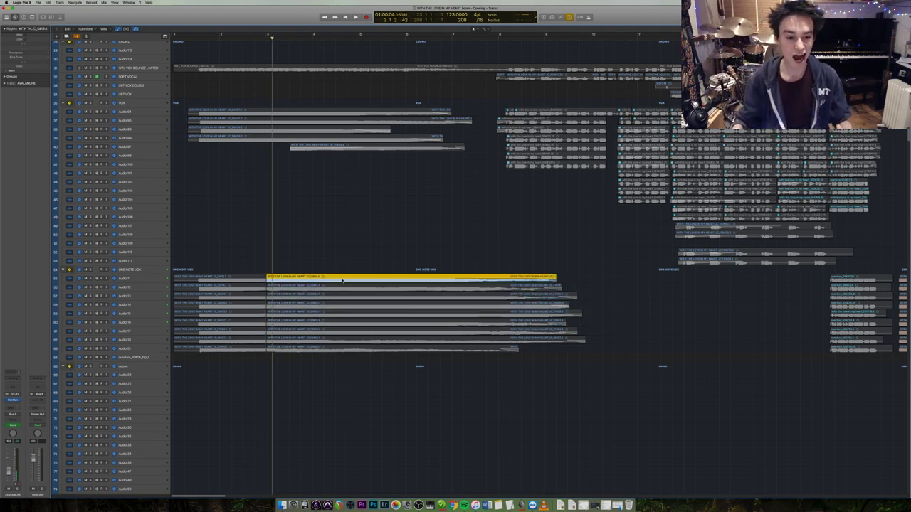
{"action": "scroll", "coordinate": [366, 203], "scroll_direction": "down", "scroll_amount": 5}
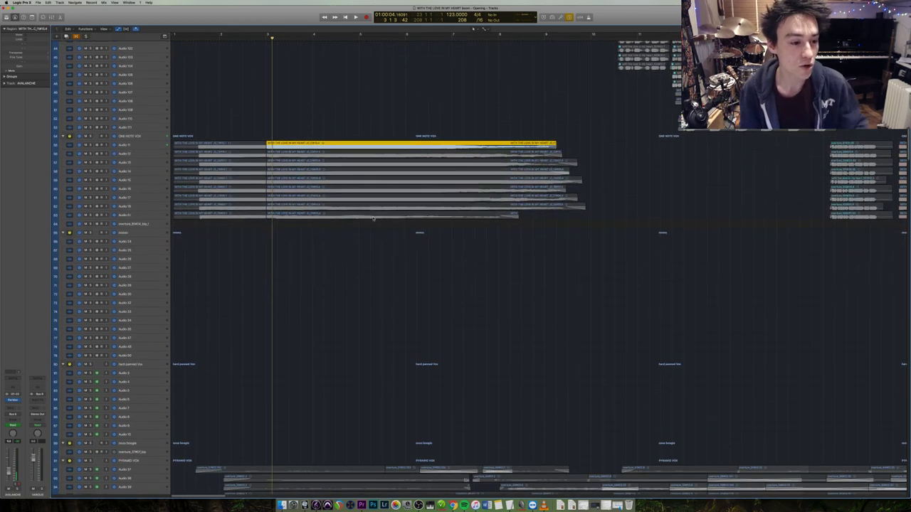
Turn off soloing of the ONE NOTE VOX regions and select the ONE NOTE VOX stack track.
{"action": "left_click", "coordinate": [385, 264]}
{"action": "left_click", "coordinate": [168, 136]}
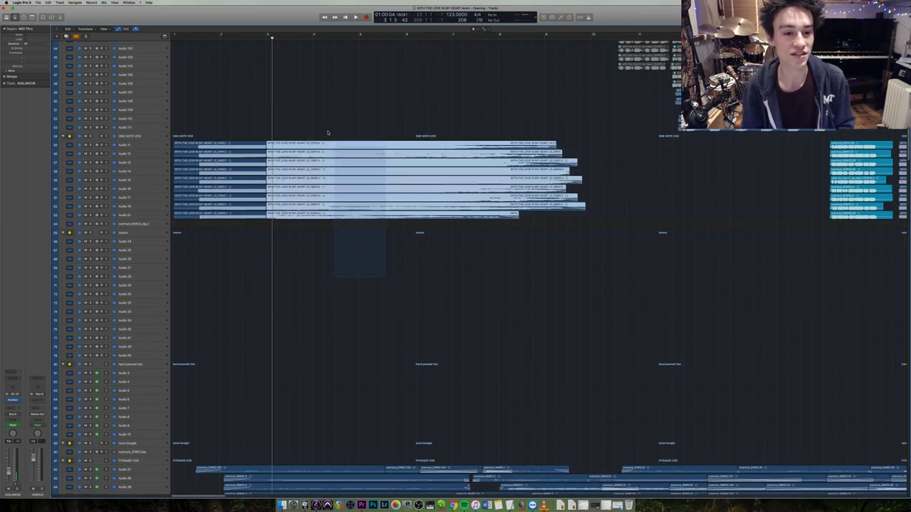
{"action": "left_click", "coordinate": [153, 137]}
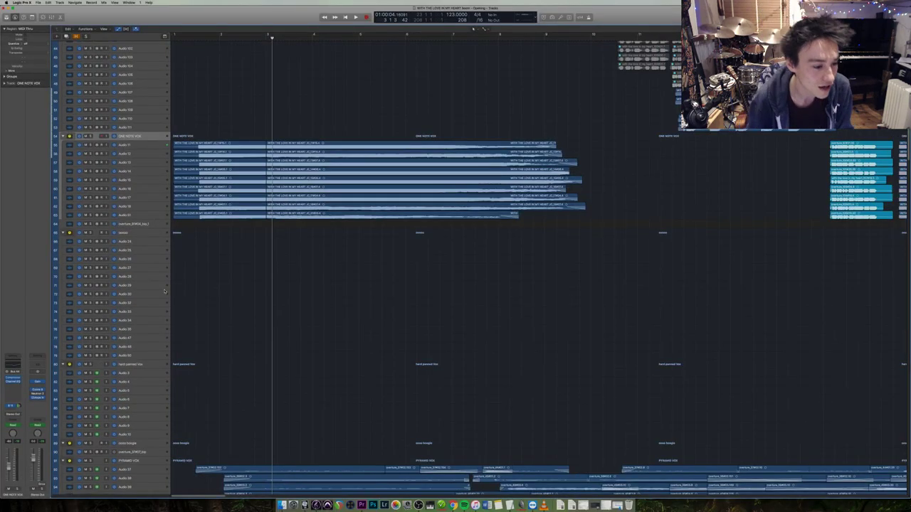
Locate the PYRAMID VOX group, check its Audio 37 track, and select the PYRAMID VOX stack track.
{"action": "scroll", "coordinate": [228, 316], "scroll_direction": "down", "scroll_amount": 7}
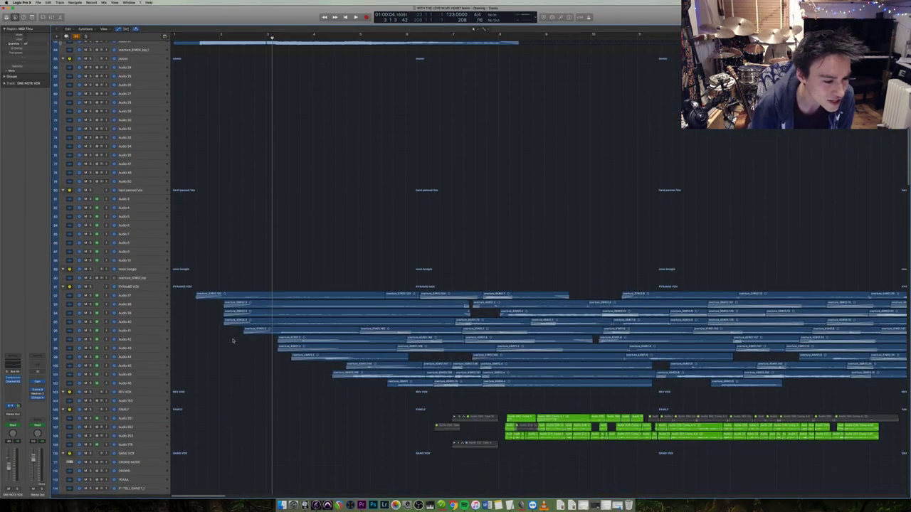
{"action": "scroll", "coordinate": [174, 415], "scroll_direction": "down", "scroll_amount": 2}
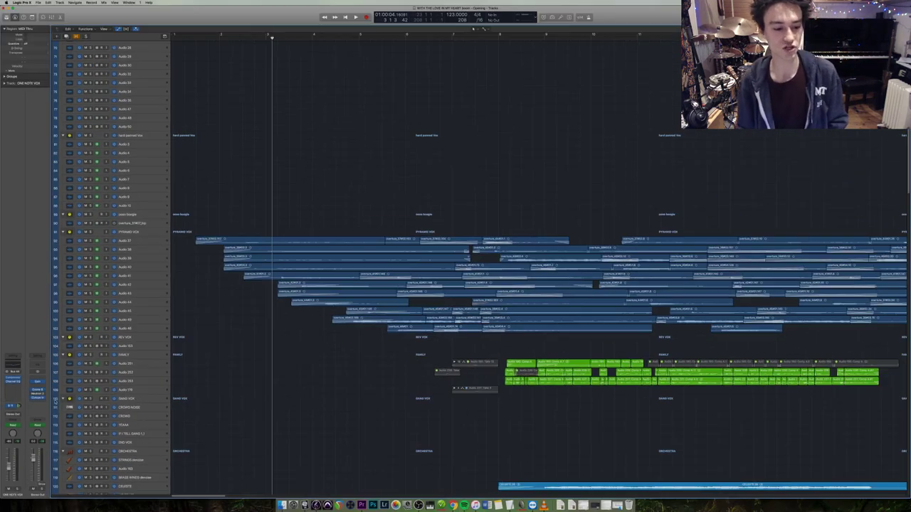
{"action": "left_click", "coordinate": [120, 401]}
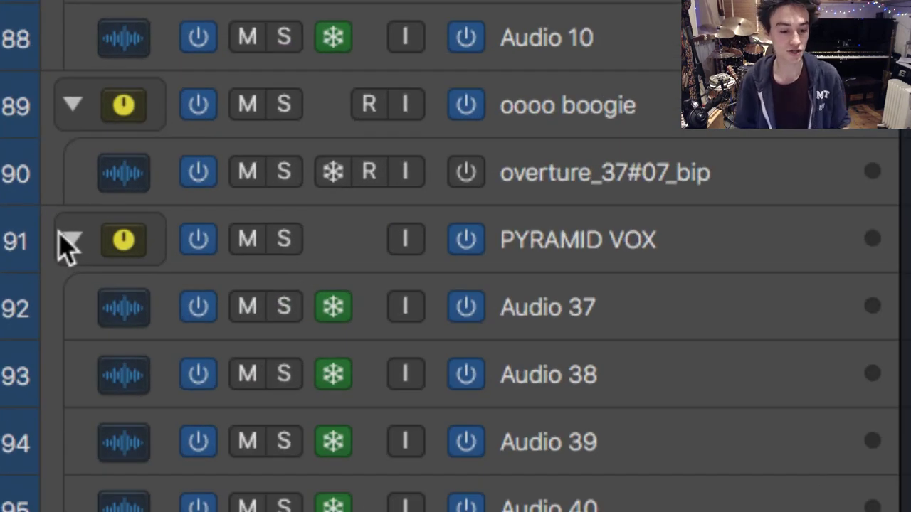
{"action": "left_click", "coordinate": [553, 248]}
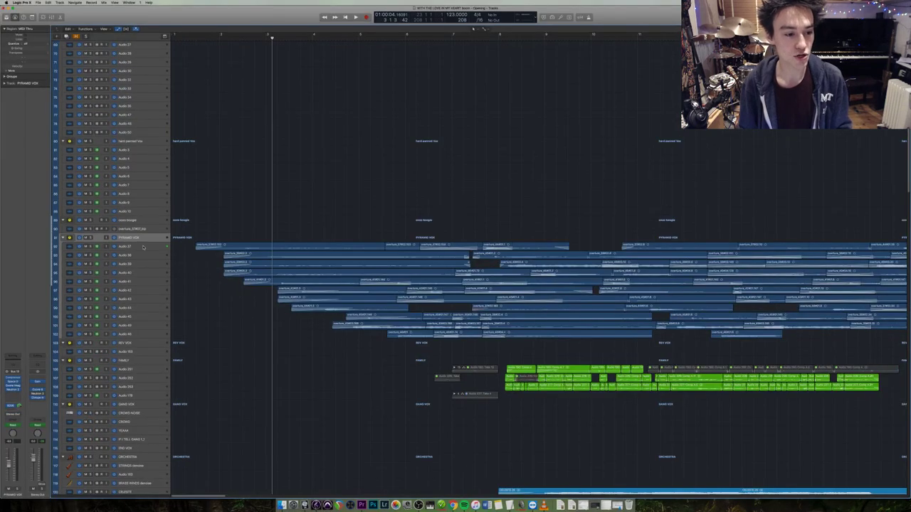
{"action": "left_click", "coordinate": [142, 247]}
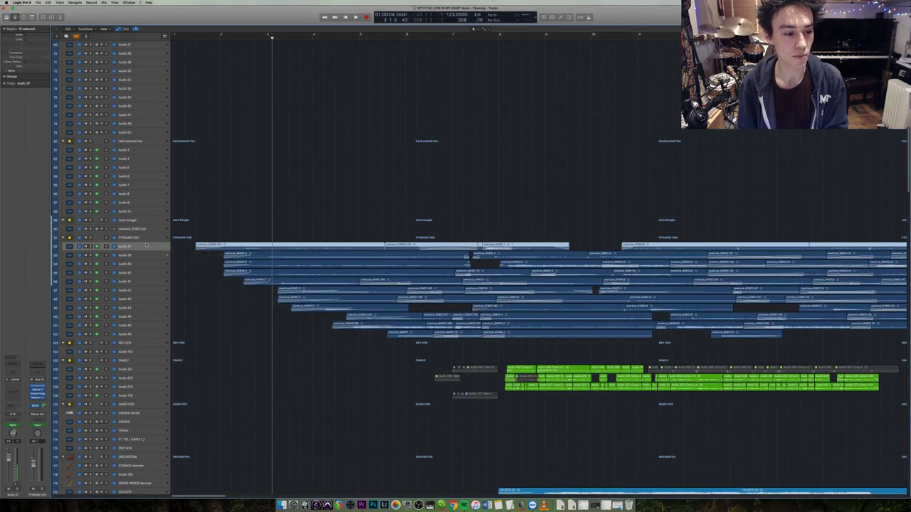
{"action": "left_click", "coordinate": [144, 239]}
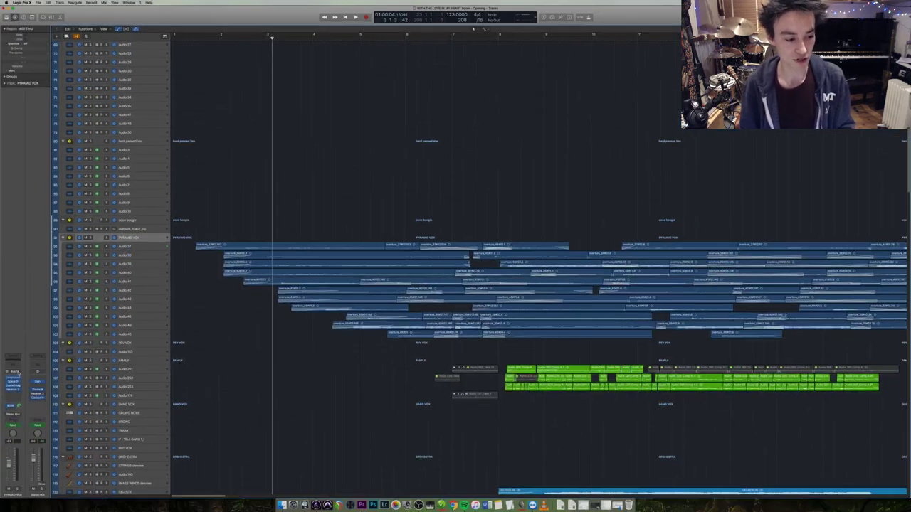
Open the Compressor, Space Designer, Ozone Imager and Neutron 2 plug-ins of PYRAMID VOX for inspection and dismiss Neutron's preset browser.
{"action": "left_click", "coordinate": [13, 380]}
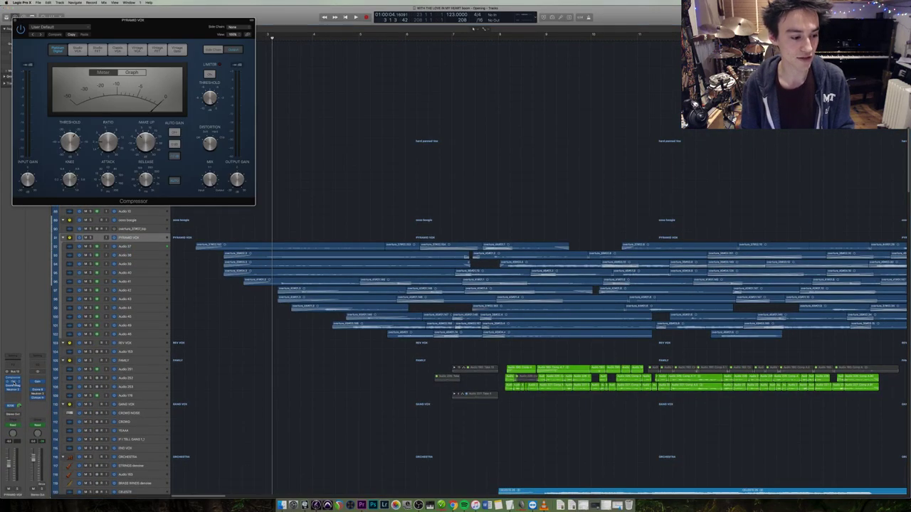
{"action": "left_click", "coordinate": [14, 384]}
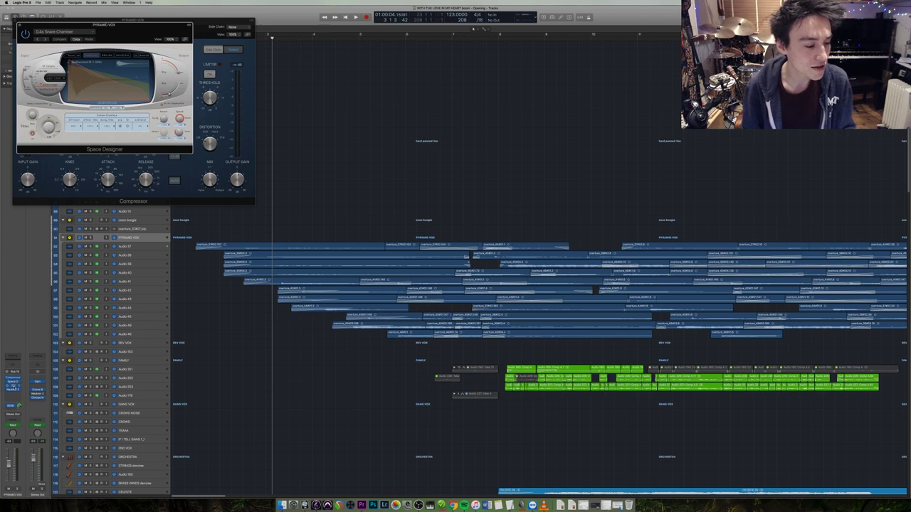
{"action": "left_click", "coordinate": [14, 387]}
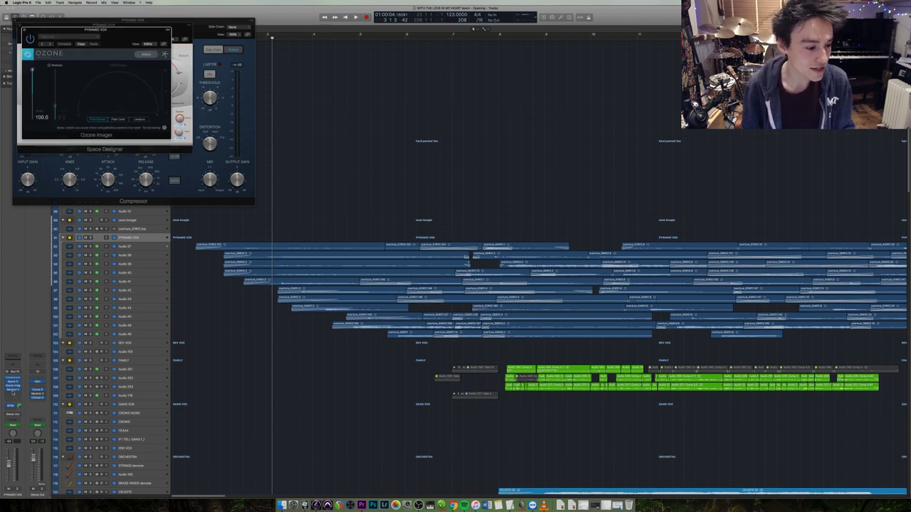
{"action": "left_click", "coordinate": [14, 391]}
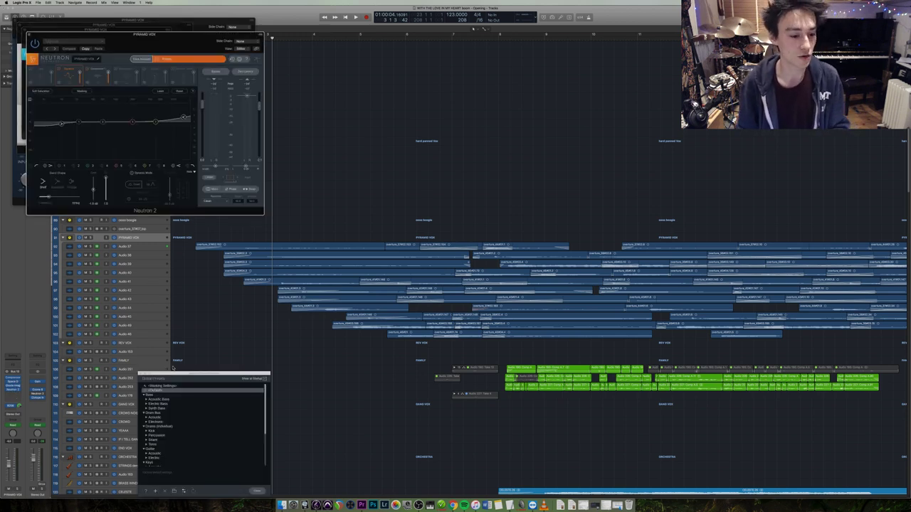
{"action": "key", "text": "Escape"}
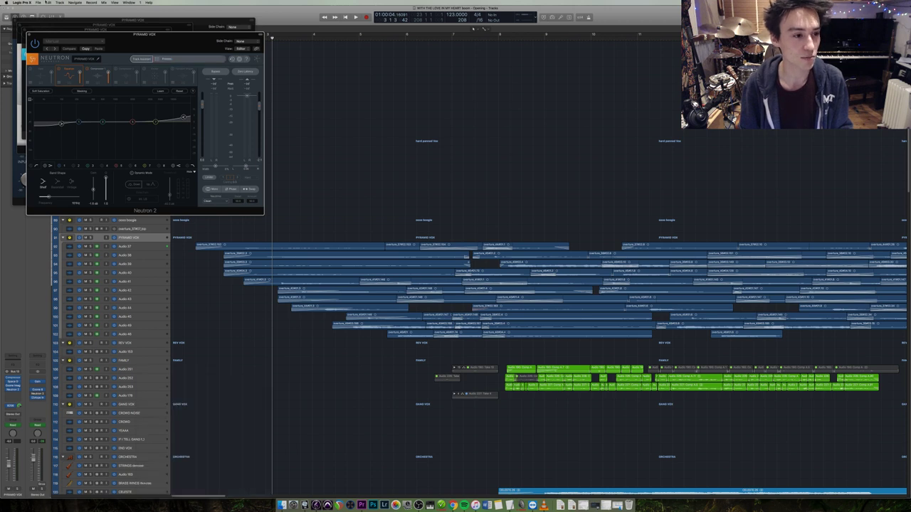
Hide the plug-in windows and select the opening regions of the upper PYRAMID VOX tracks.
{"action": "left_click", "coordinate": [57, 40]}
{"action": "left_click", "coordinate": [61, 38]}
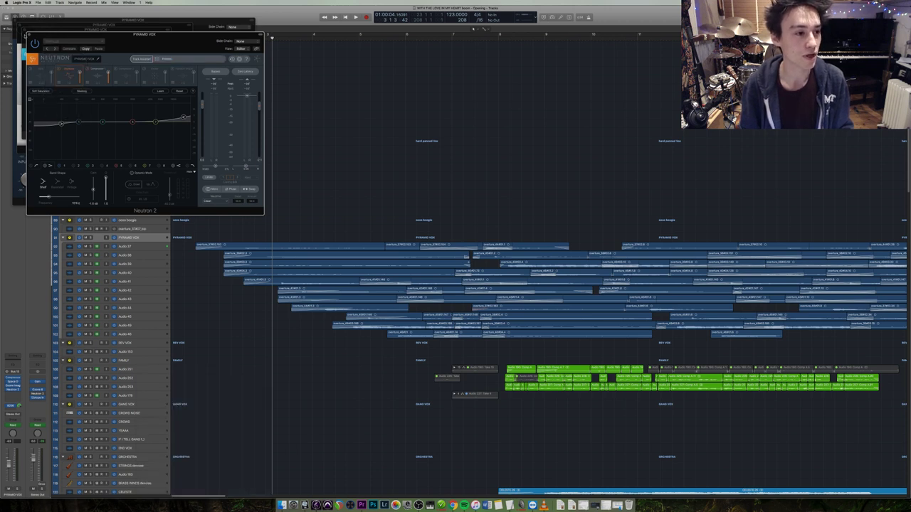
{"action": "key", "text": "v"}
{"action": "left_click_drag", "start_coordinate": [300, 204], "coordinate": [357, 299]}
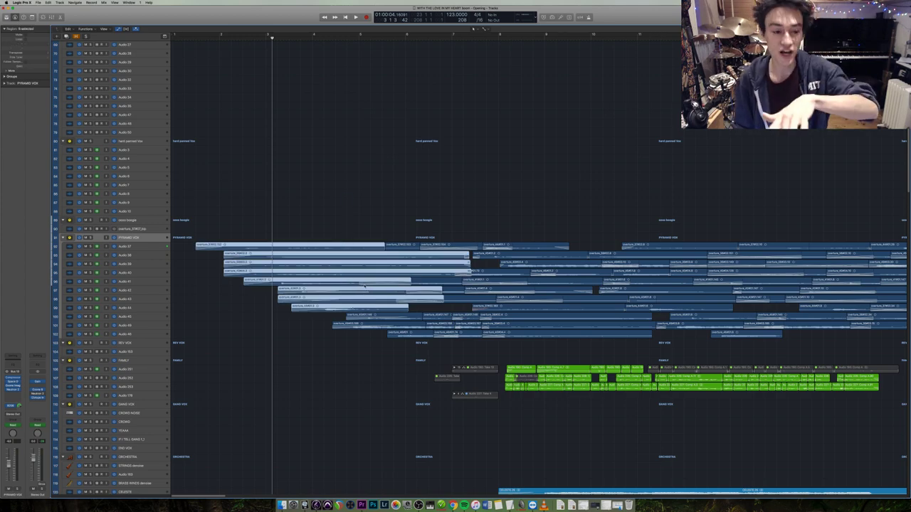
Audition the opening GONG region and the first ORCH region of OVERTURE LAST CHORD in solo, one after the other.
{"action": "scroll", "coordinate": [449, 234], "scroll_direction": "down", "scroll_amount": 15}
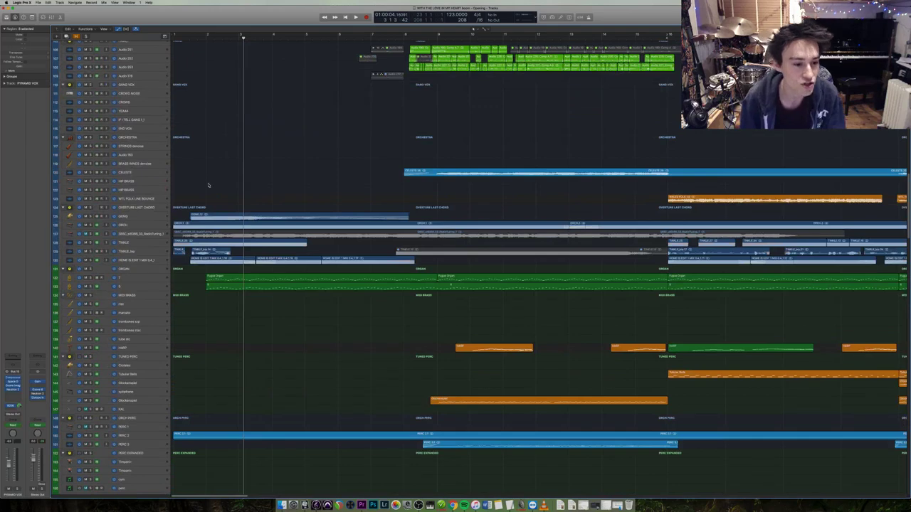
{"action": "left_click", "coordinate": [292, 215]}
{"action": "key", "text": "ctrl+s"}
{"action": "key", "text": "space"}
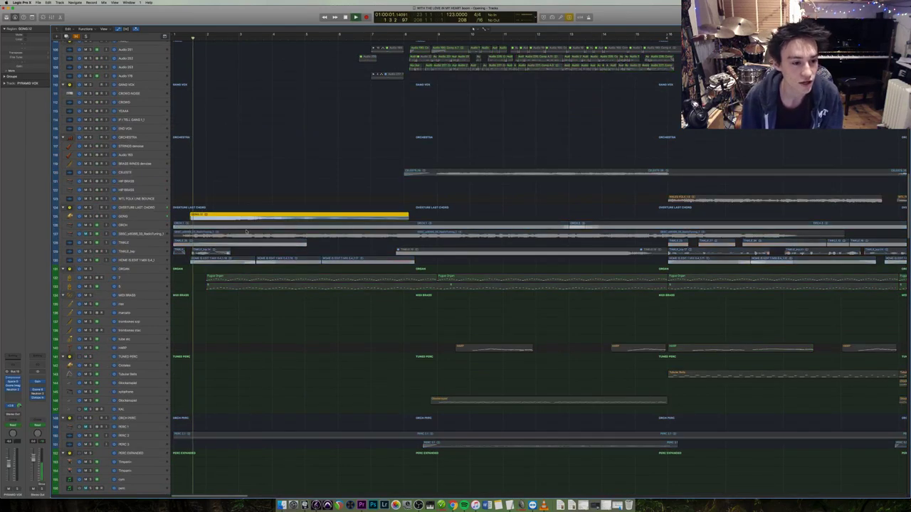
{"action": "key", "text": "space"}
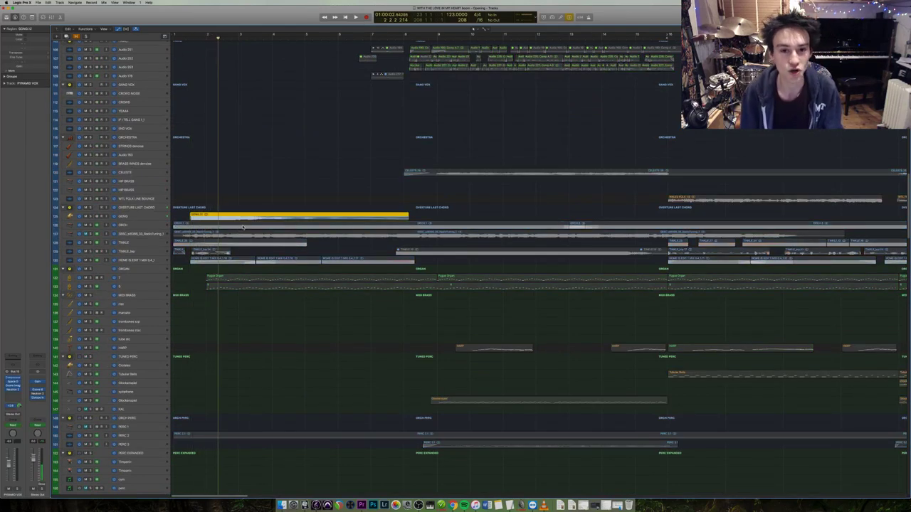
{"action": "left_click", "coordinate": [244, 224]}
{"action": "key", "text": "shift+space"}
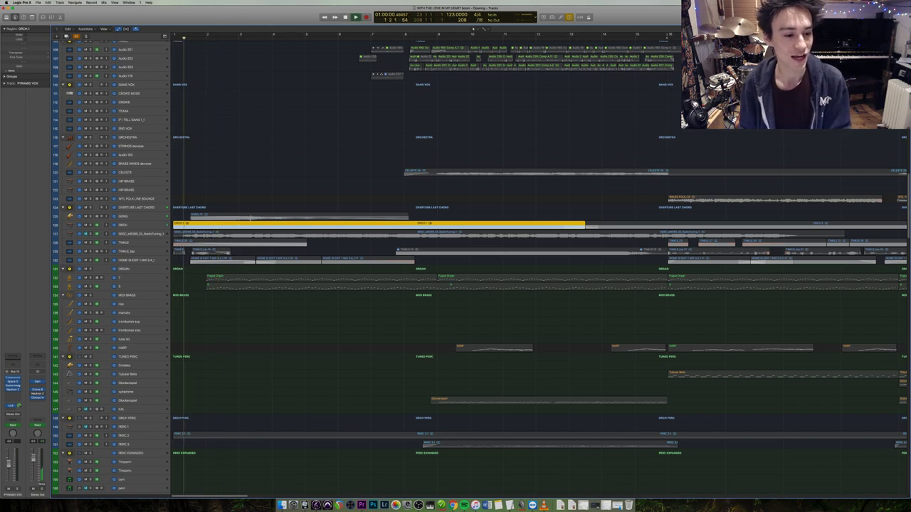
Show automation on taller tracks, survey the curves across the orchestra, percussion and drum groups over the whole song, and hide automation again.
{"action": "key", "text": "super+Down"}
{"action": "key", "text": "a"}
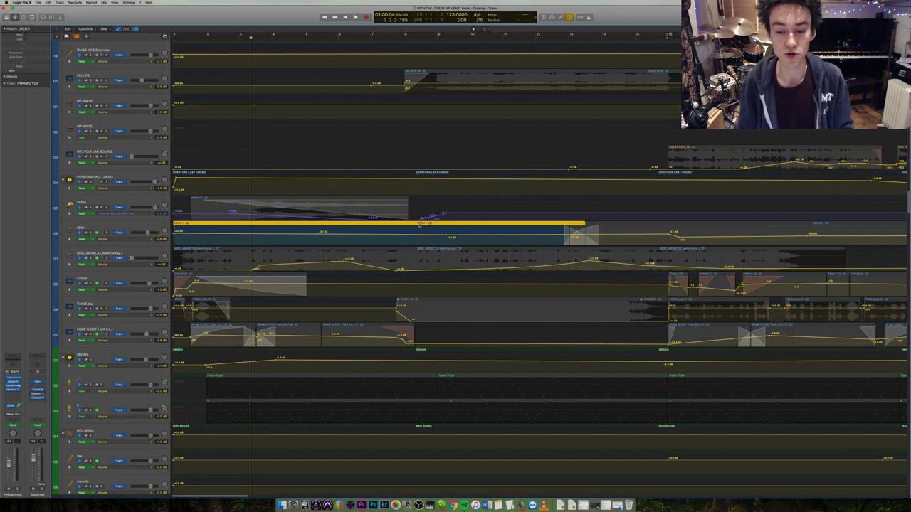
{"action": "key", "text": "super+Left"}
{"action": "scroll", "coordinate": [473, 29], "scroll_direction": "down", "scroll_amount": 15}
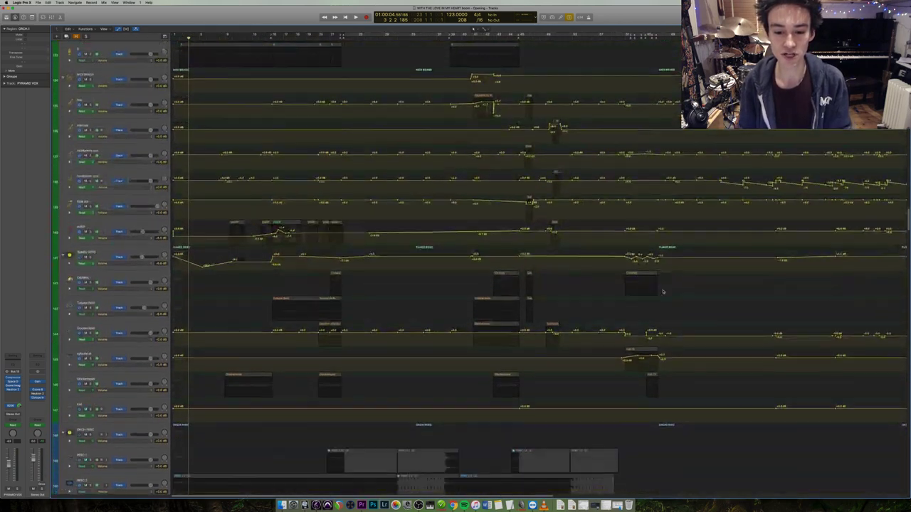
{"action": "scroll", "coordinate": [640, 311], "scroll_direction": "down", "scroll_amount": 15}
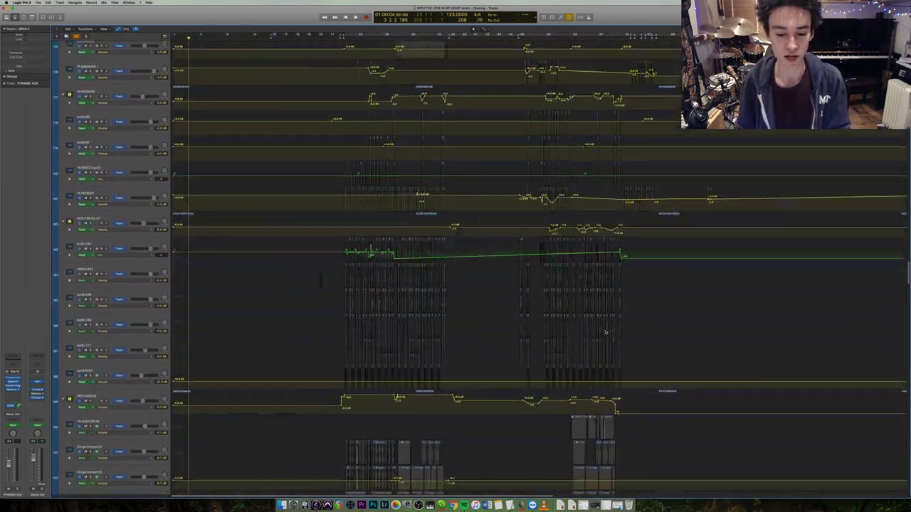
{"action": "scroll", "coordinate": [602, 334], "scroll_direction": "down", "scroll_amount": 5}
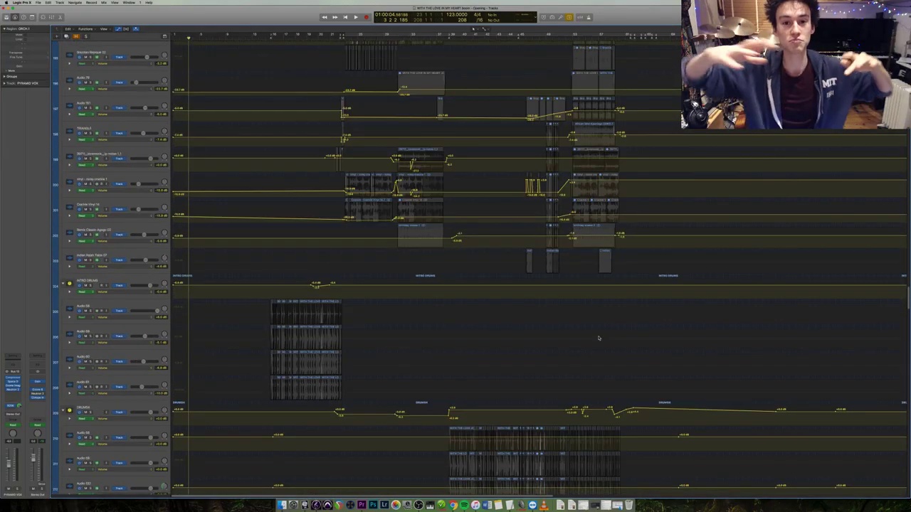
{"action": "scroll", "coordinate": [582, 266], "scroll_direction": "up", "scroll_amount": 1}
{"action": "scroll", "coordinate": [606, 275], "scroll_direction": "down", "scroll_amount": 15}
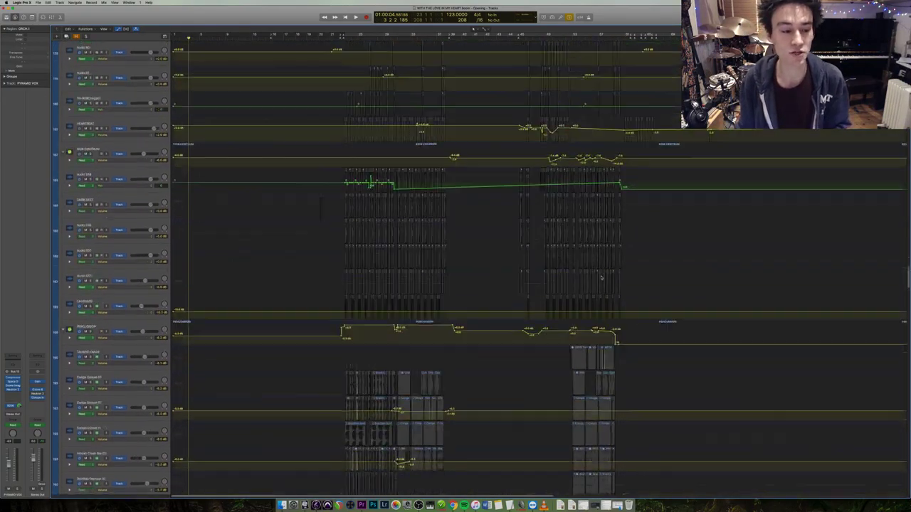
{"action": "scroll", "coordinate": [589, 305], "scroll_direction": "down", "scroll_amount": 15}
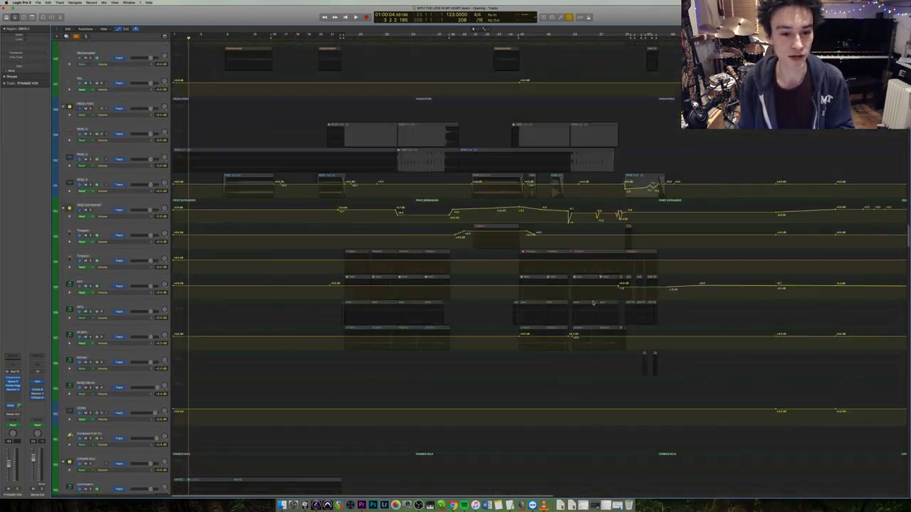
{"action": "scroll", "coordinate": [548, 264], "scroll_direction": "up", "scroll_amount": 5}
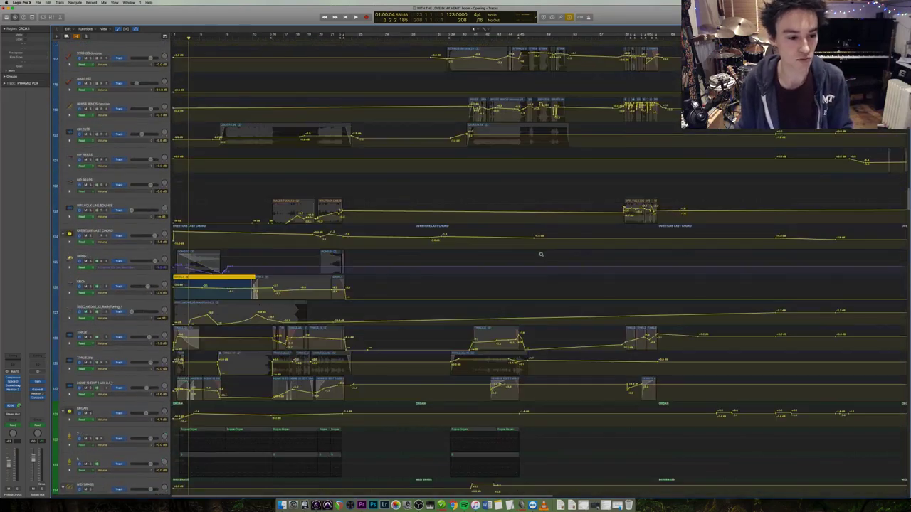
{"action": "key", "text": "a"}
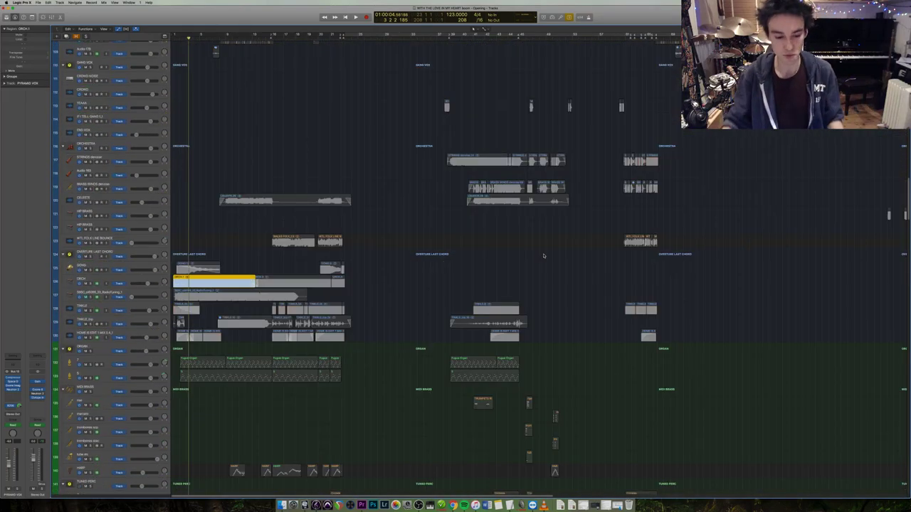
Play more of the soloed ORCH region and show the automation around the OVERTURE LAST CHORD tracks again.
{"action": "scroll", "coordinate": [274, 293], "scroll_direction": "up", "scroll_amount": 10}
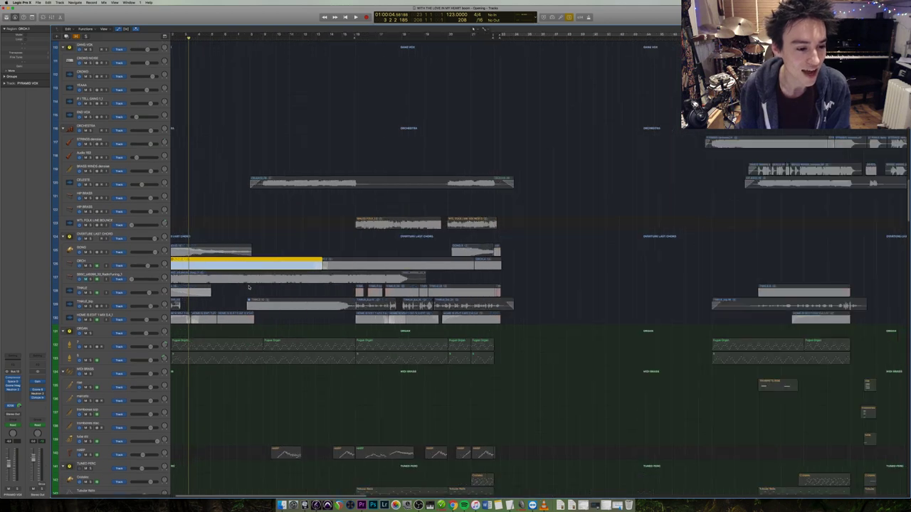
{"action": "key", "text": "a"}
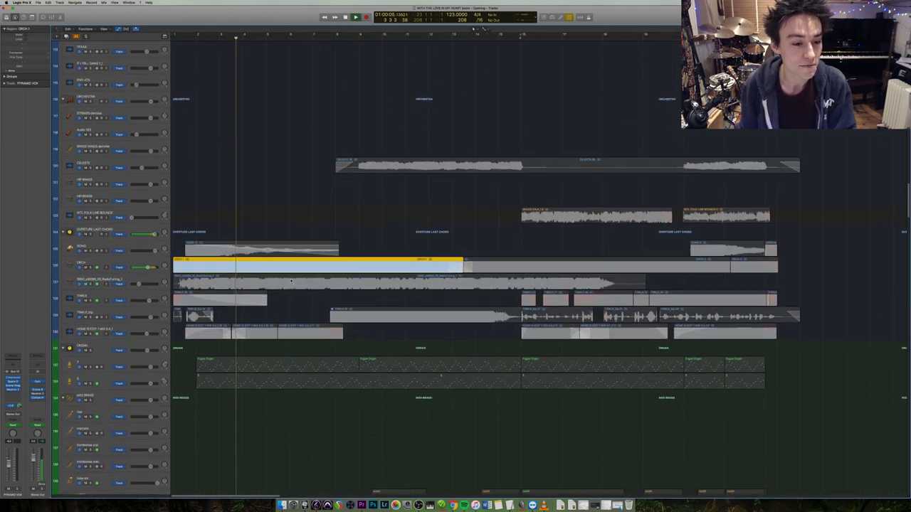
{"action": "scroll", "coordinate": [316, 274], "scroll_direction": "up", "scroll_amount": 1}
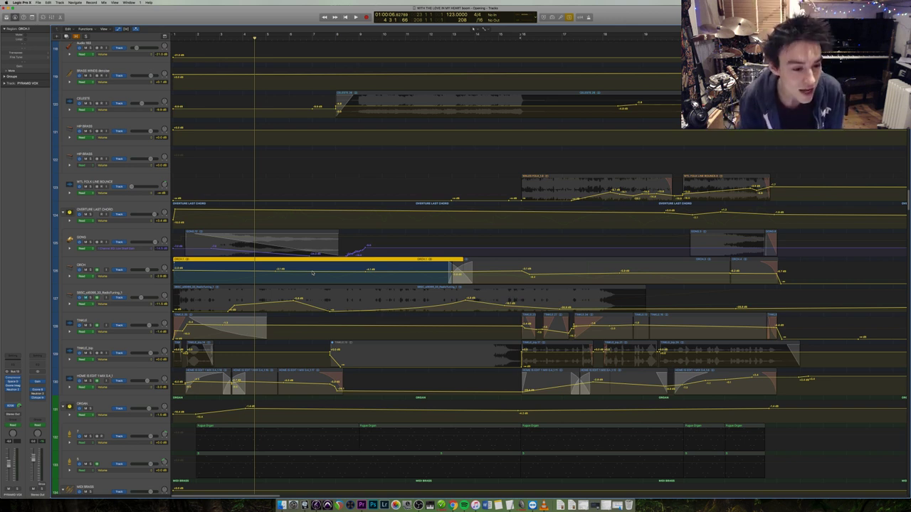
Display the ORCH track's Ozone 8 EQ frequency automation, switch to its PShft Mix automation, and play the region while reviewing it.
{"action": "left_click", "coordinate": [144, 277]}
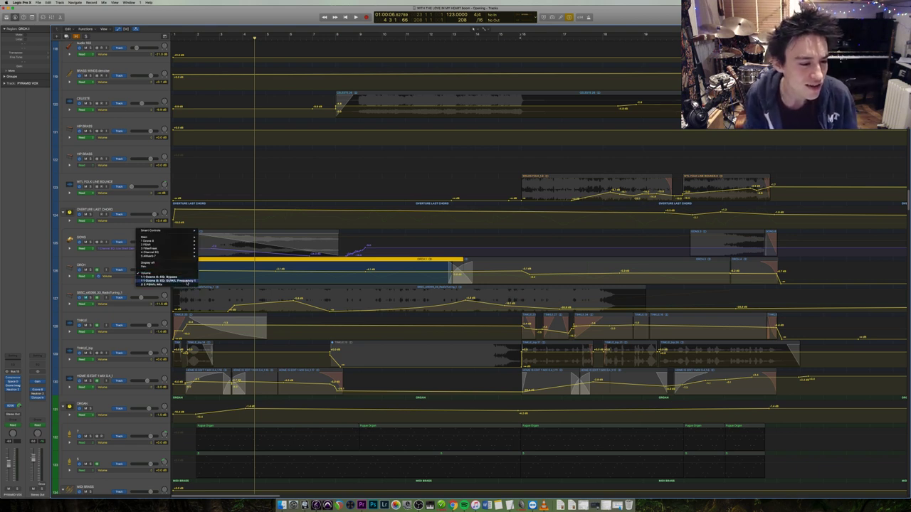
{"action": "left_click", "coordinate": [187, 282]}
{"action": "left_click", "coordinate": [137, 278]}
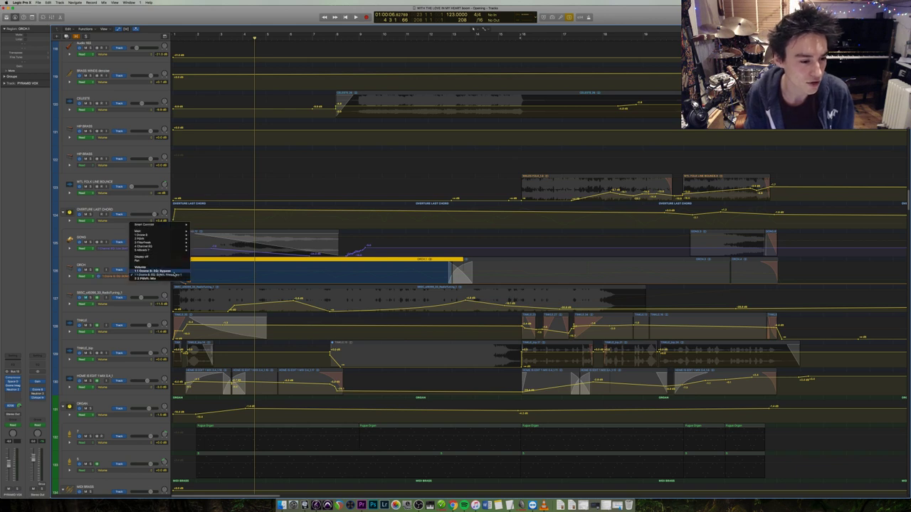
{"action": "left_click", "coordinate": [175, 278]}
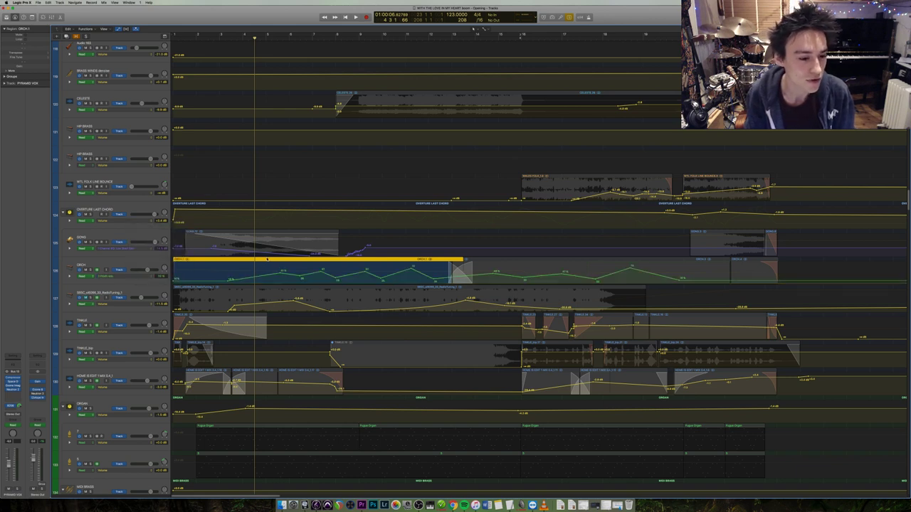
{"action": "left_click", "coordinate": [153, 270]}
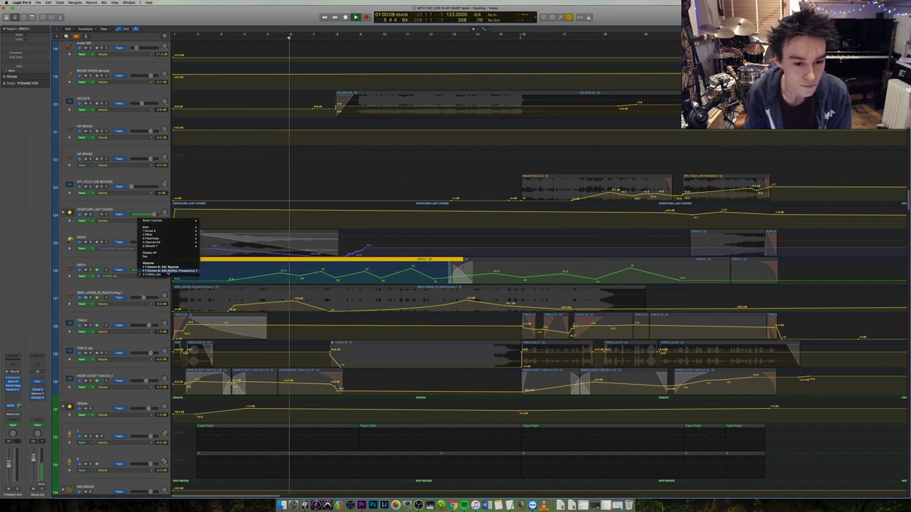
{"action": "left_click", "coordinate": [135, 264]}
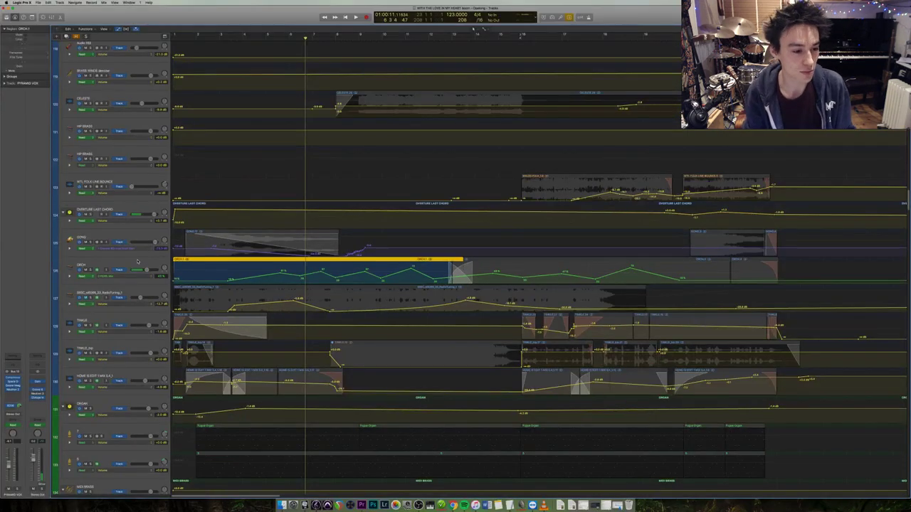
Select the ORCH track's regions, display the open plug-in windows with its Pitch Shifter, and play the first ORCH region in solo.
{"action": "left_click", "coordinate": [137, 262]}
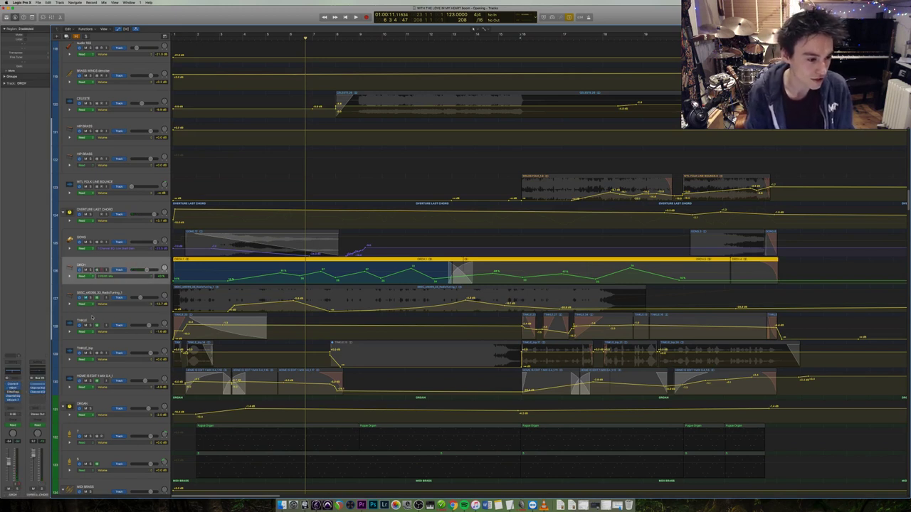
{"action": "key", "text": "v"}
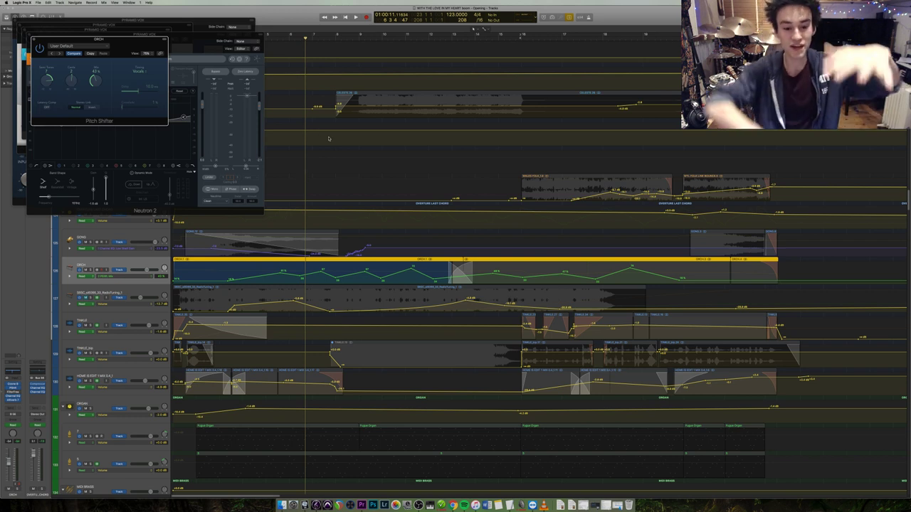
{"action": "left_click", "coordinate": [321, 273]}
{"action": "key", "text": "space"}
Try a higher PShft Mix automation peak near bar 7 on the ORCH track and bring it back down.
{"action": "left_click", "coordinate": [321, 275]}
{"action": "left_click", "coordinate": [322, 268]}
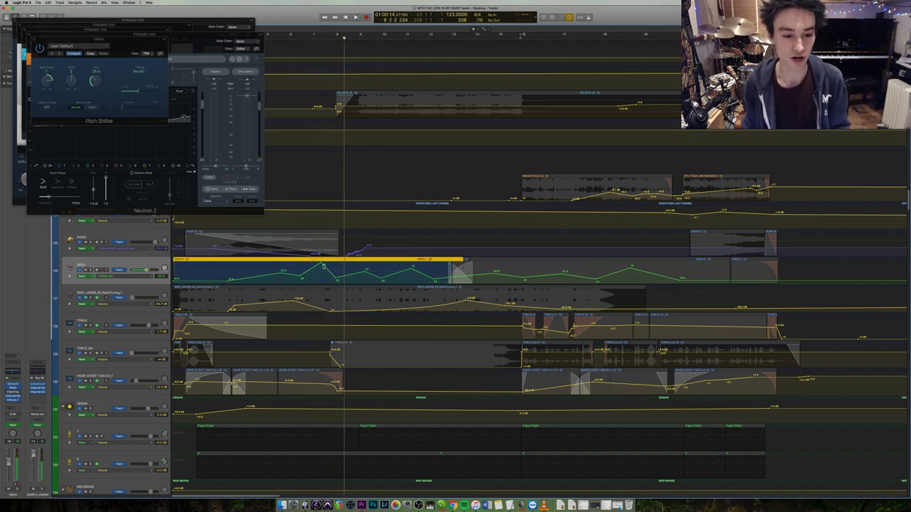
{"action": "left_click", "coordinate": [322, 271]}
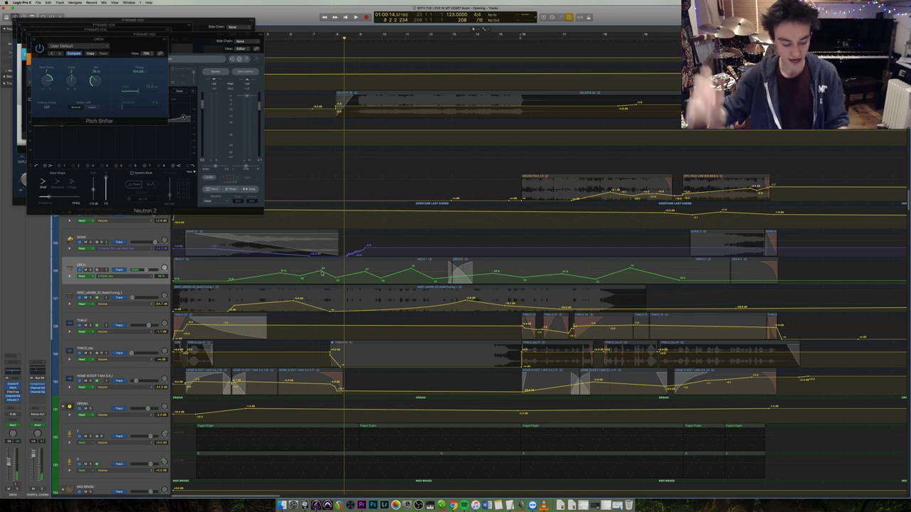
Hide automation and try to play the first TINKLE region in solo, dismissing the alert that interrupts playback.
{"action": "key", "text": "super+Up"}
{"action": "key", "text": "super+Up"}
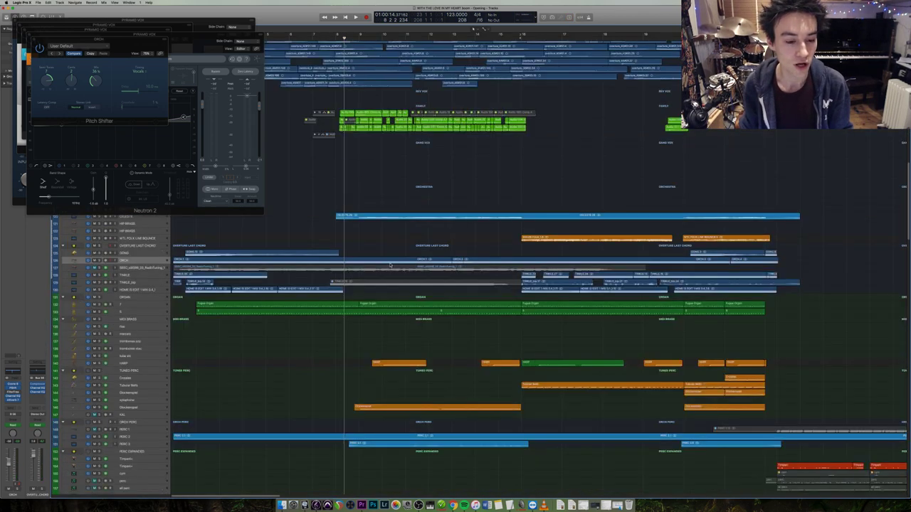
{"action": "key", "text": "super+Down"}
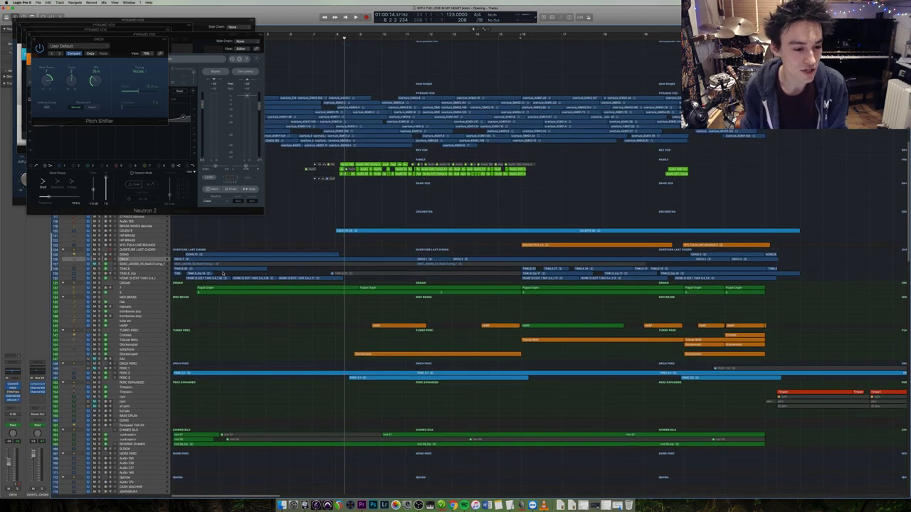
{"action": "key", "text": "ctrl+s"}
{"action": "key", "text": "space"}
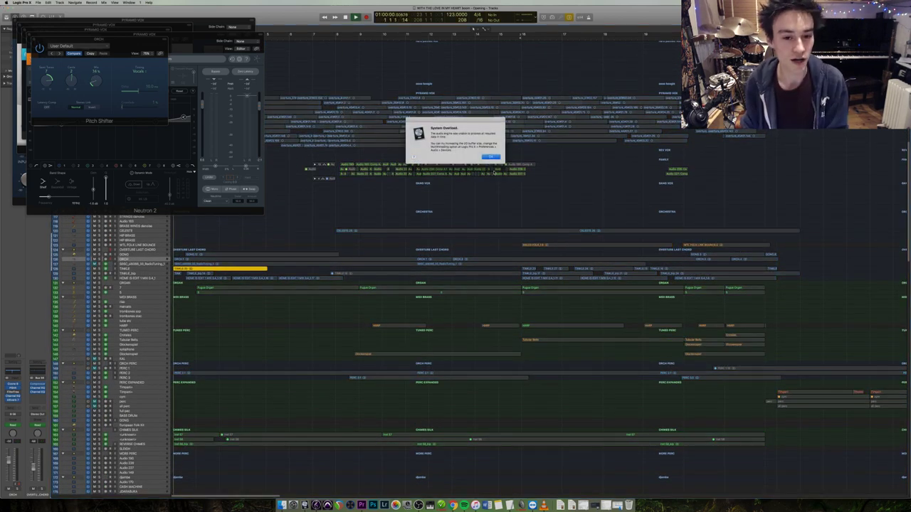
{"action": "key", "text": "Return"}
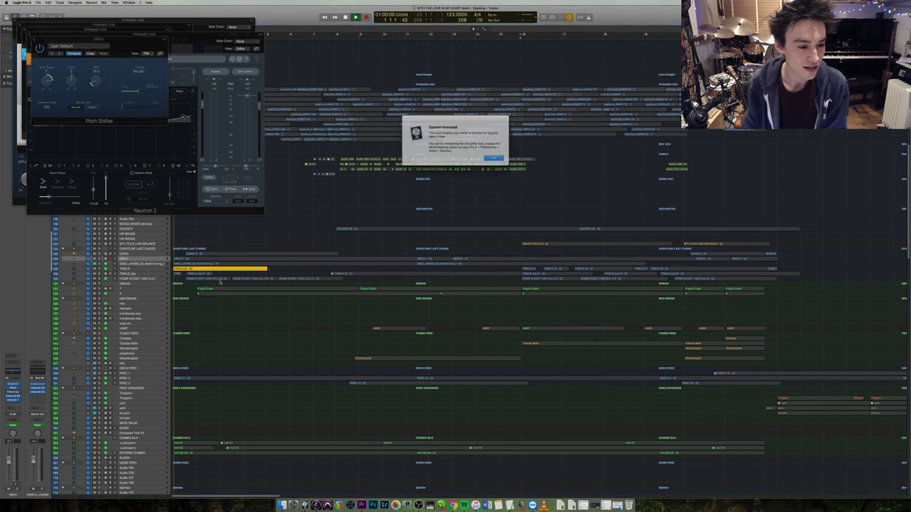
{"action": "key", "text": "Return"}
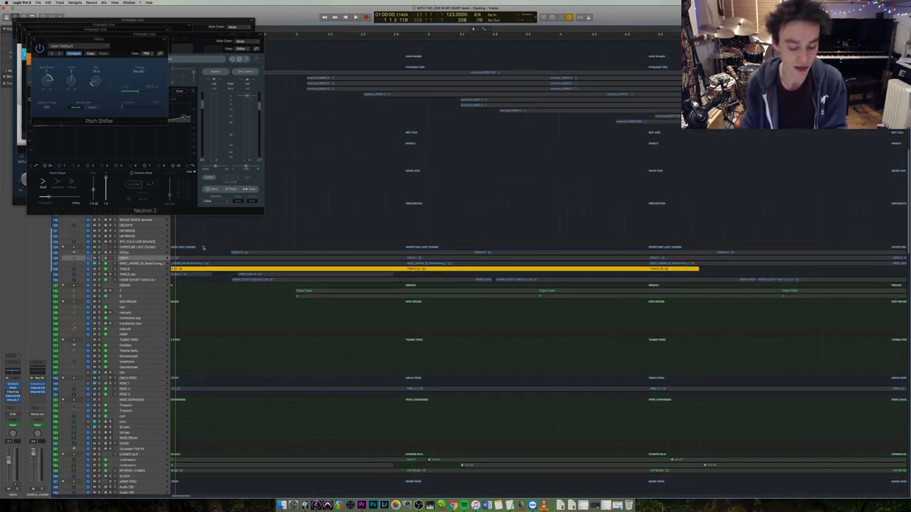
Hide the plug-in windows and play the soloed TINKLE region from its start.
{"action": "key", "text": "v"}
{"action": "key", "text": "space"}
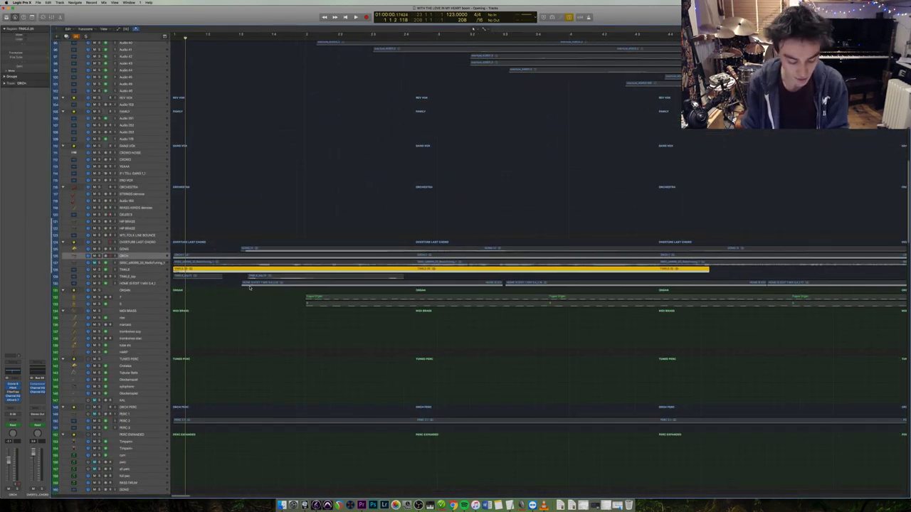
{"action": "key", "text": "Return"}
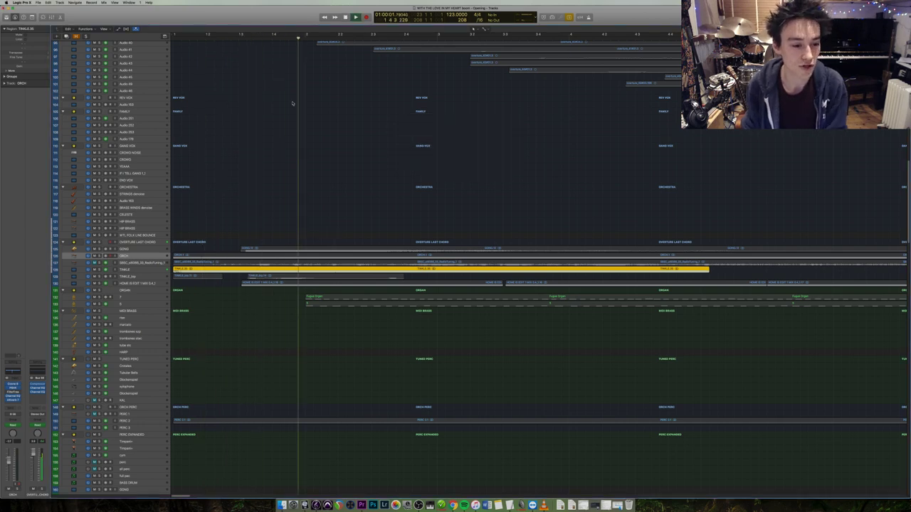
Audition the second TINKLE_bip region in solo on enlarged tracks.
{"action": "key", "text": "super+Down"}
{"action": "key", "text": "super+Down"}
{"action": "key", "text": "super+Down"}
{"action": "key", "text": "super+Down"}
{"action": "key", "text": "super+Down"}
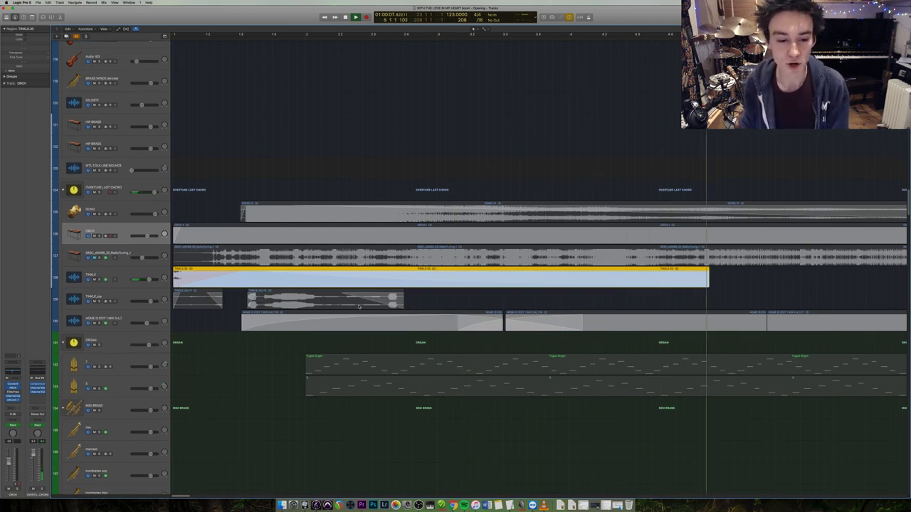
{"action": "left_click", "coordinate": [328, 301]}
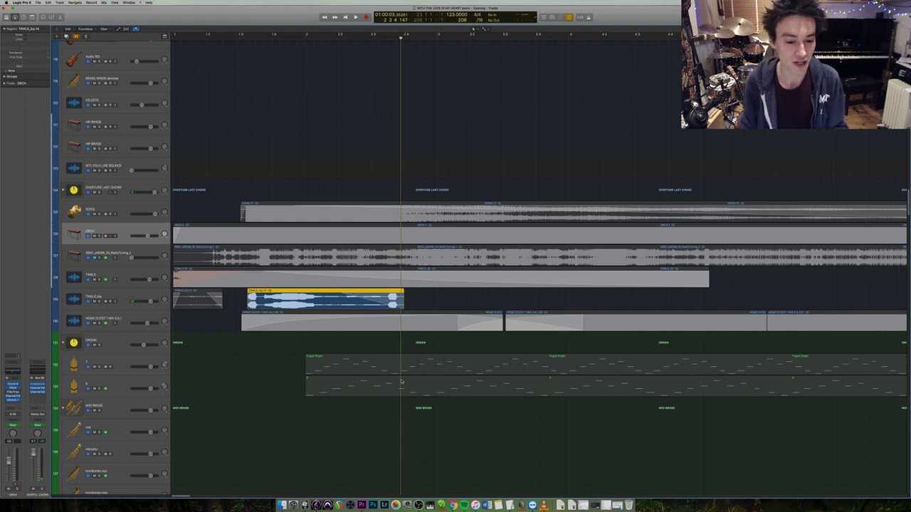
Audition the first HOME IS EDIT region in solo, and replay it with the track's other two opening regions selected.
{"action": "left_click", "coordinate": [345, 324]}
{"action": "key", "text": "shift+space"}
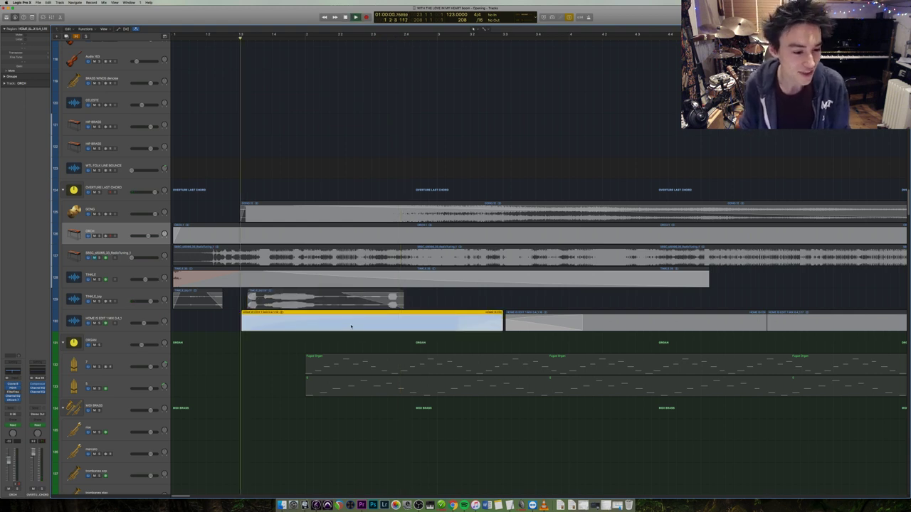
{"action": "key", "text": "super+Left"}
{"action": "key", "text": "super+Left"}
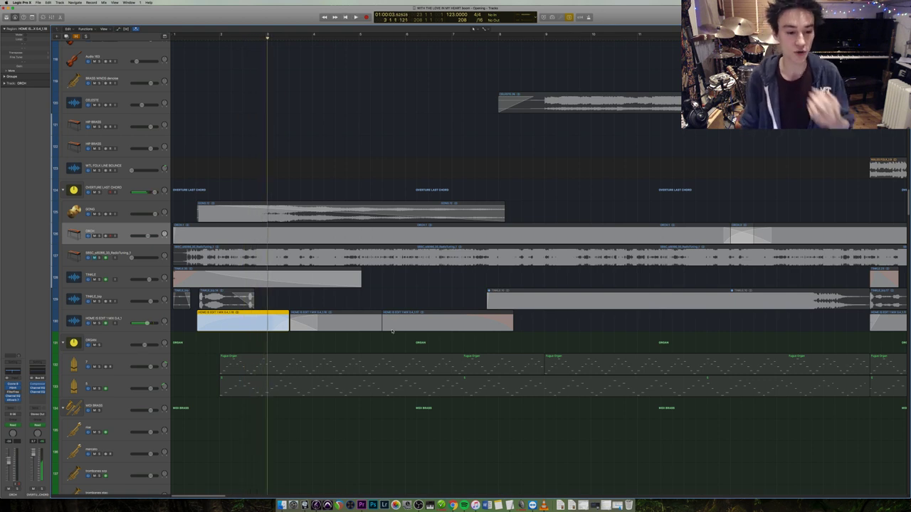
{"action": "left_click_drag", "start_coordinate": [384, 341], "coordinate": [259, 325]}
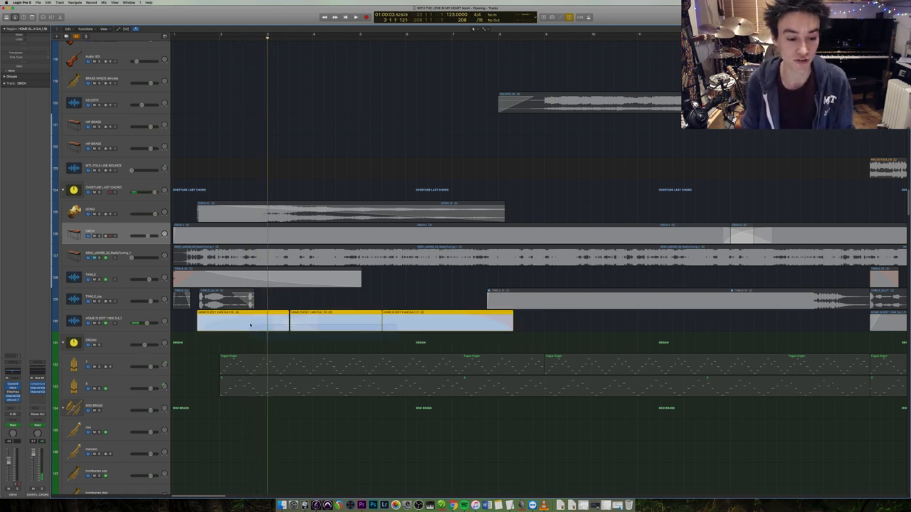
{"action": "key", "text": "shift+space"}
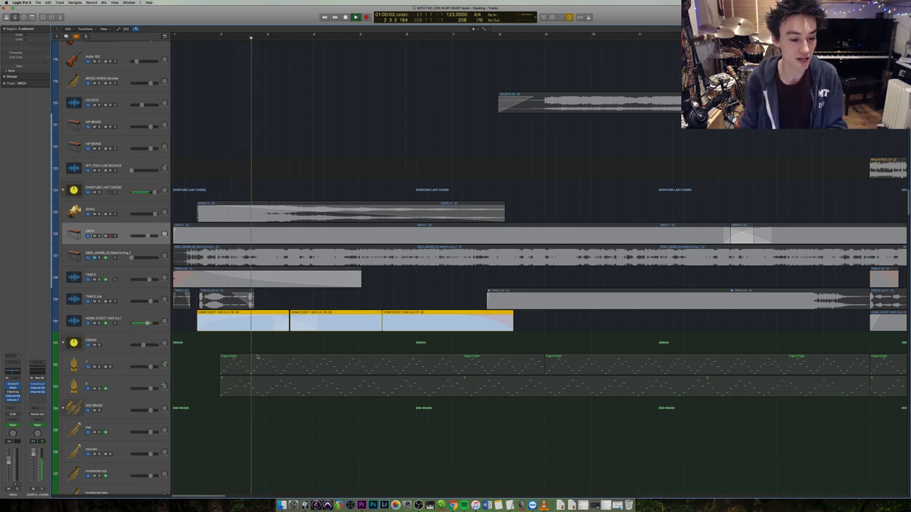
Audition the two opening ORGAN regions in solo, first together and then each hand's part on its own.
{"action": "left_click_drag", "start_coordinate": [237, 415], "coordinate": [267, 361]}
{"action": "key", "text": "shift+space"}
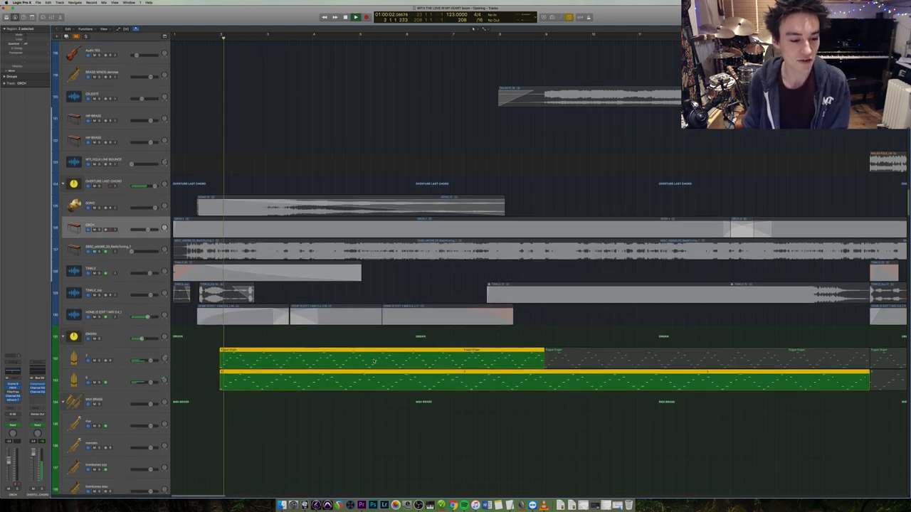
{"action": "scroll", "coordinate": [320, 363], "scroll_direction": "down", "scroll_amount": 2}
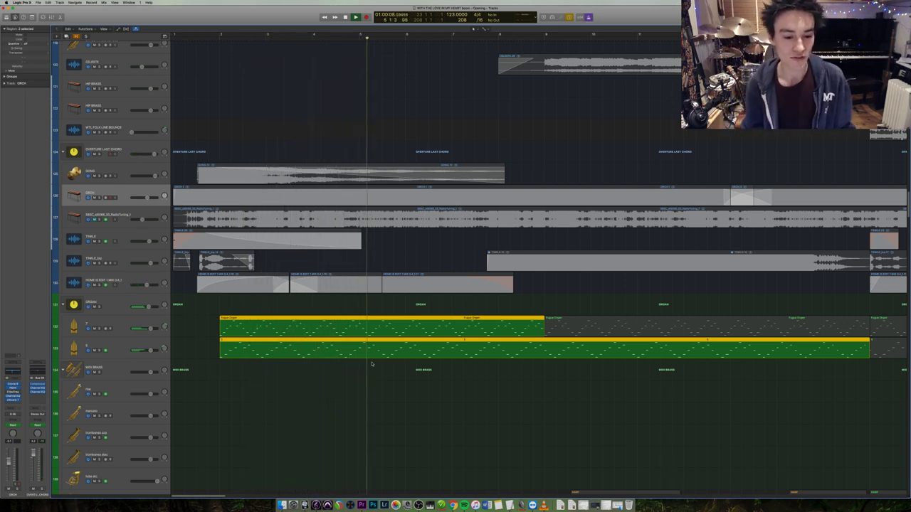
{"action": "left_click", "coordinate": [347, 353]}
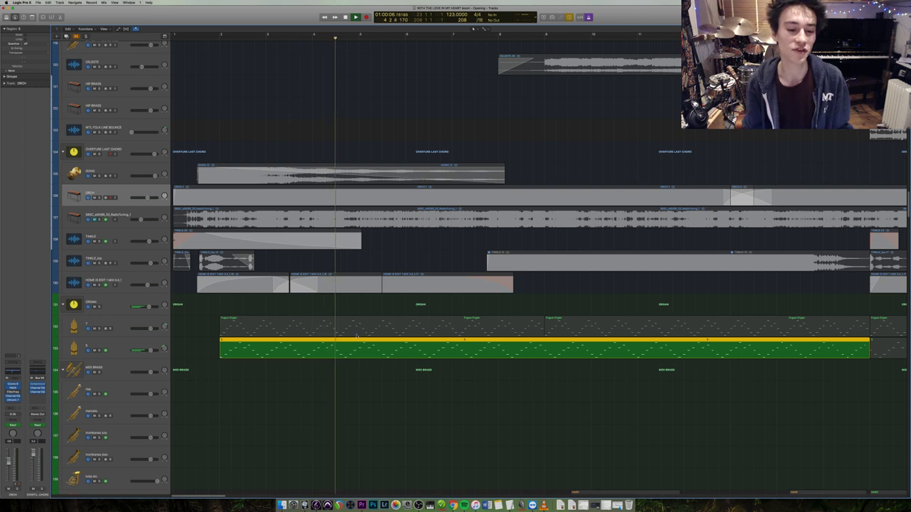
{"action": "left_click", "coordinate": [358, 333]}
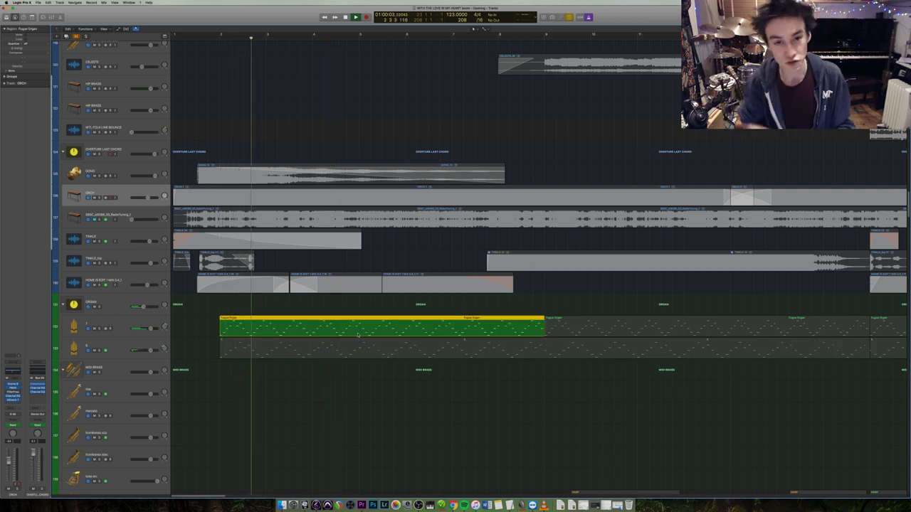
Select both opening ORGAN regions again and play them together in solo.
{"action": "key", "text": "space"}
{"action": "left_click", "coordinate": [356, 344]}
{"action": "left_click", "coordinate": [357, 334], "text": "shift"}
{"action": "key", "text": "space"}
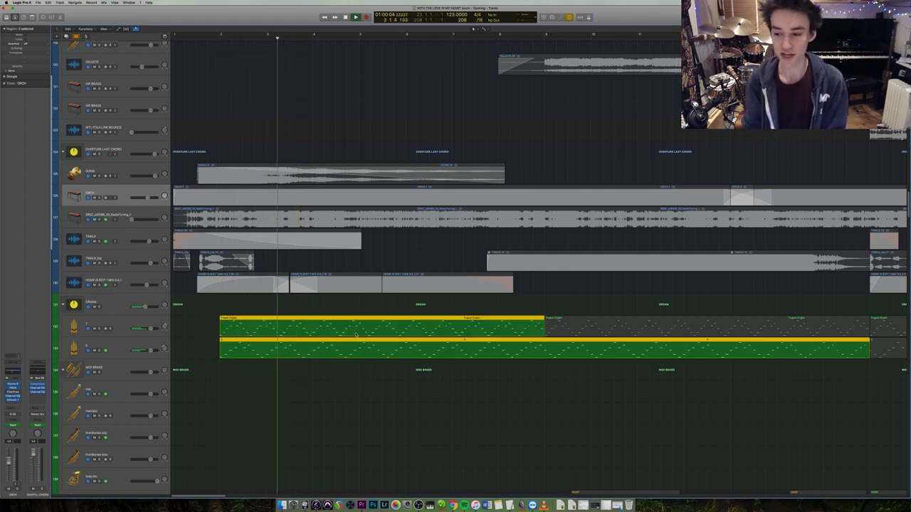
Find the PIANO group near the end of the track list and audition its four opening regions in solo.
{"action": "scroll", "coordinate": [555, 372], "scroll_direction": "down", "scroll_amount": 5}
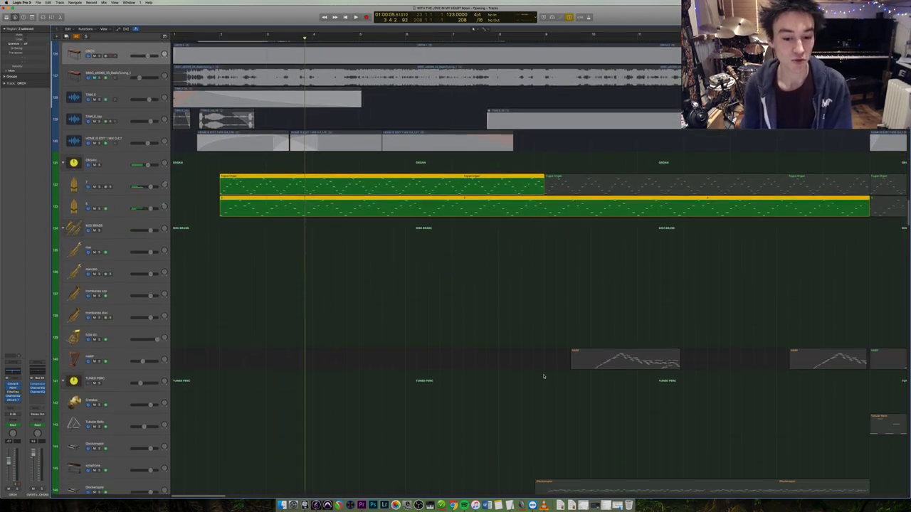
{"action": "scroll", "coordinate": [543, 377], "scroll_direction": "down", "scroll_amount": 3, "text": "alt"}
{"action": "scroll", "coordinate": [367, 349], "scroll_direction": "down", "scroll_amount": 5}
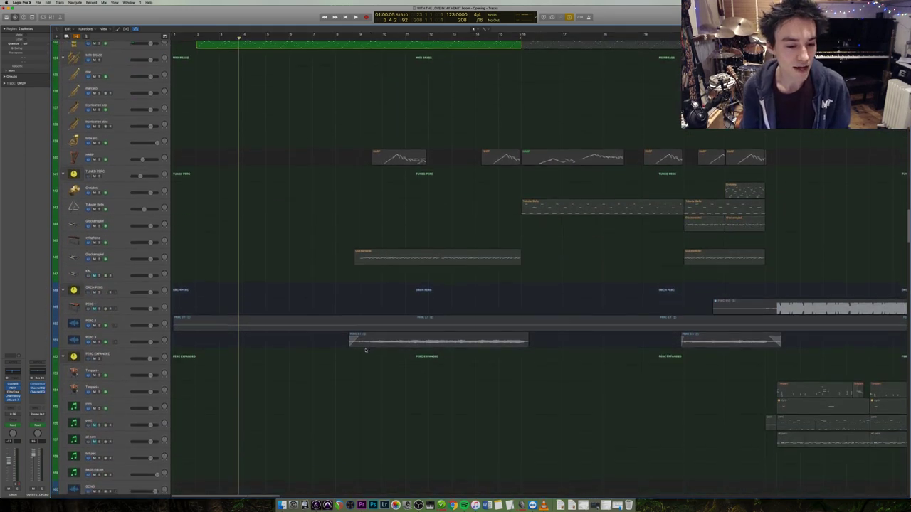
{"action": "scroll", "coordinate": [366, 349], "scroll_direction": "up", "scroll_amount": 2}
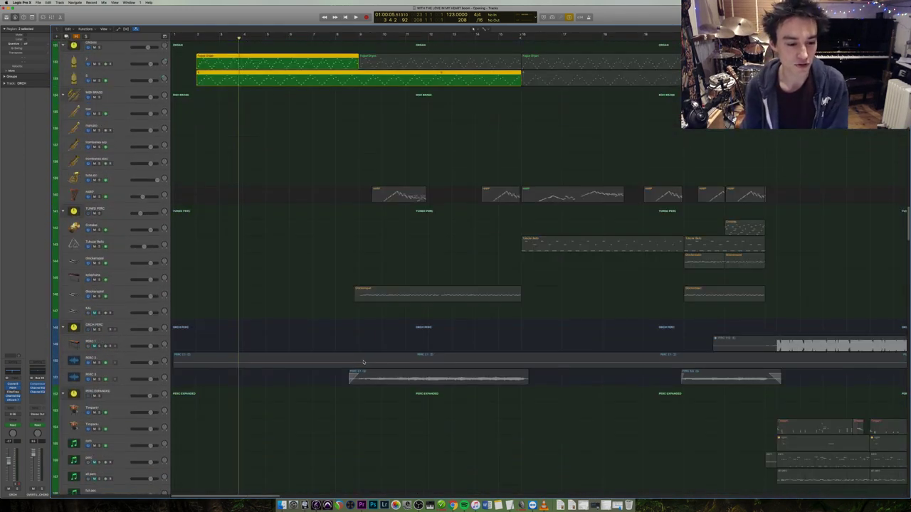
{"action": "scroll", "coordinate": [364, 362], "scroll_direction": "down", "scroll_amount": 20}
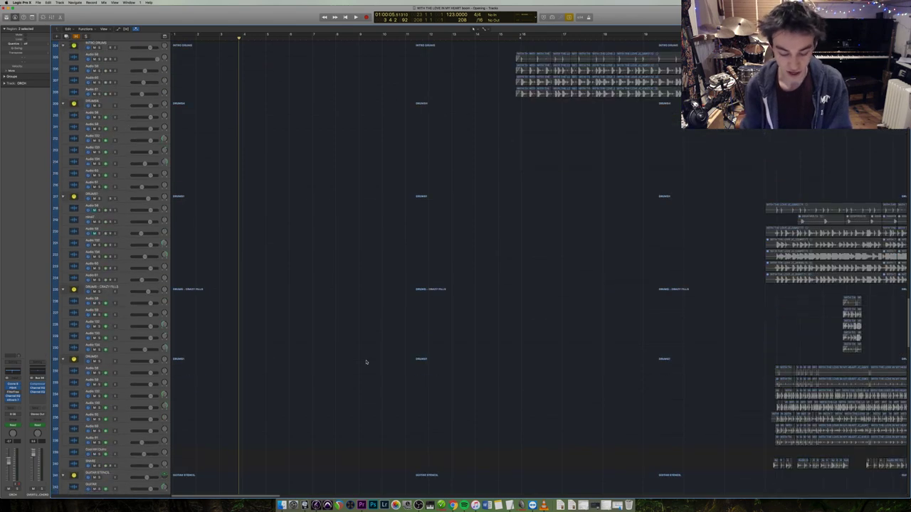
{"action": "left_click_drag", "start_coordinate": [306, 407], "coordinate": [277, 296]}
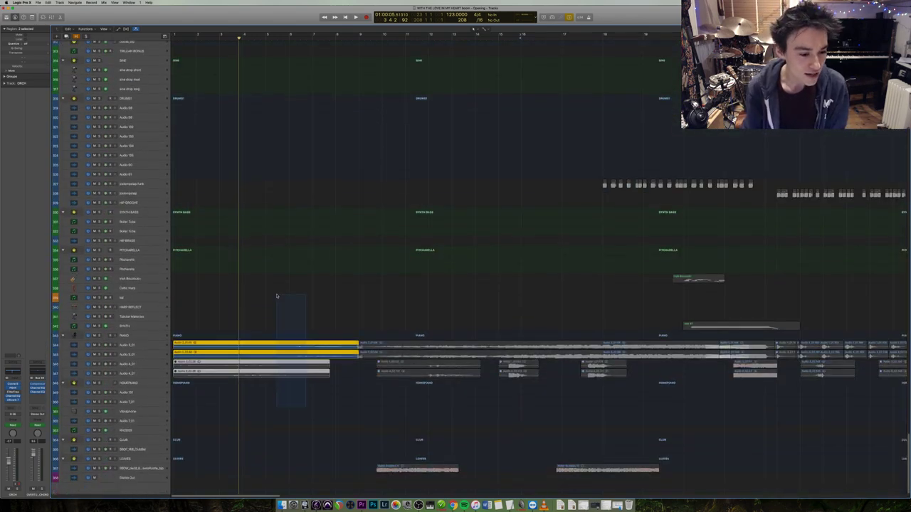
{"action": "key", "text": "super+Left"}
{"action": "key", "text": "space"}
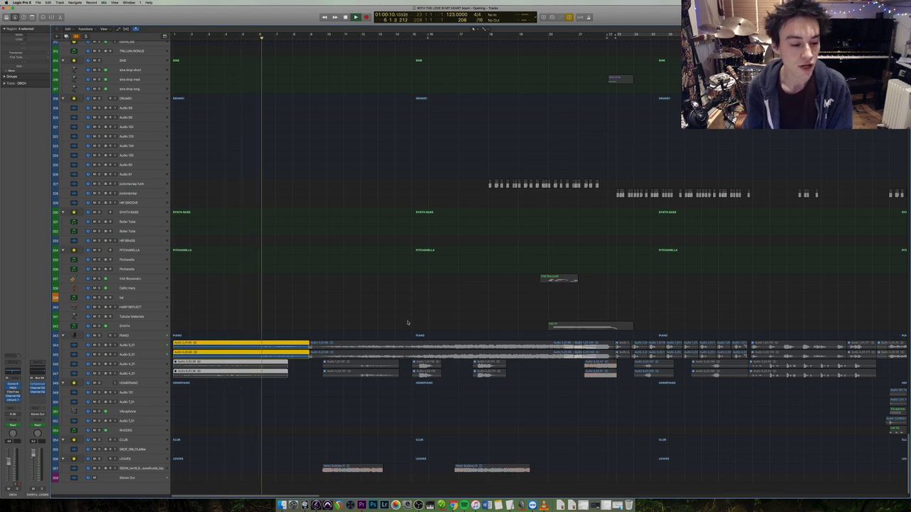
Solo the next pair of PIANO regions and play them from about bar 16.
{"action": "key", "text": "Right"}
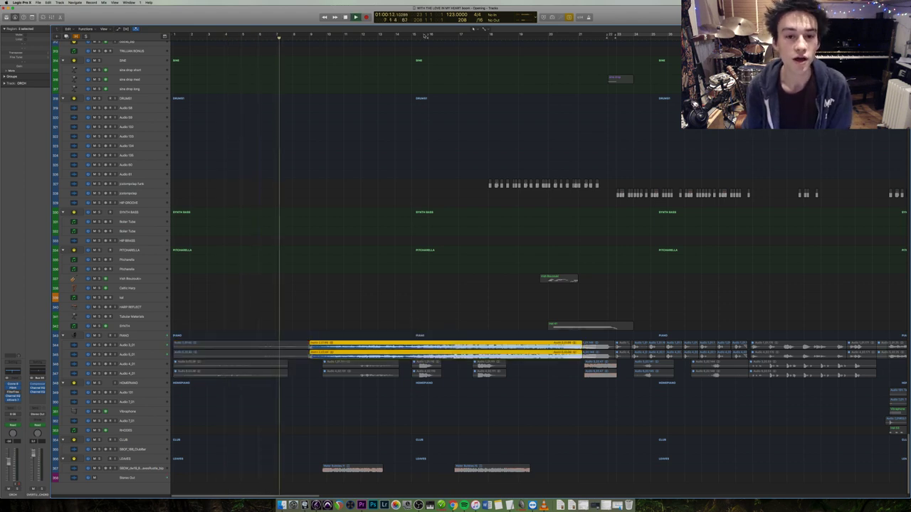
{"action": "left_click", "coordinate": [420, 37]}
{"action": "key", "text": "super+Left"}
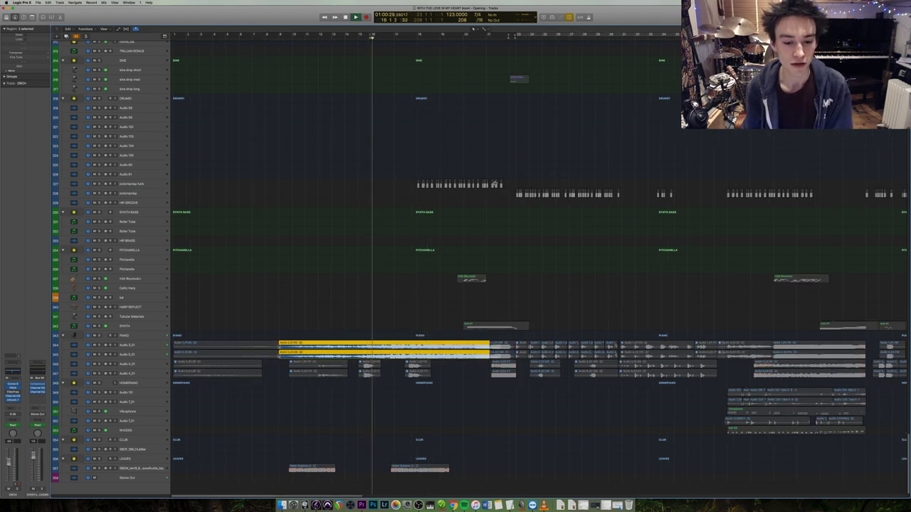
Audition the long opening ambience region in the VARIOUS group and survey the bass, drum and percussion groups above it.
{"action": "scroll", "coordinate": [483, 219], "scroll_direction": "up", "scroll_amount": 8}
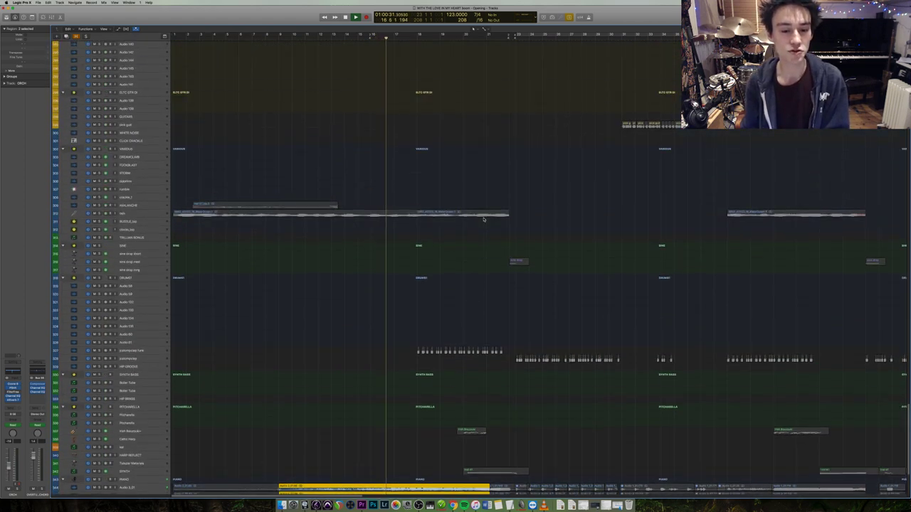
{"action": "left_click", "coordinate": [415, 267]}
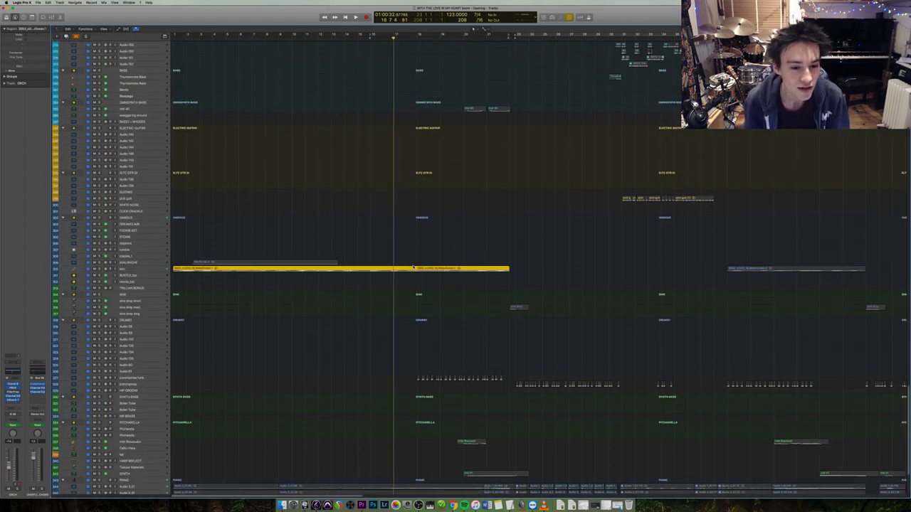
{"action": "scroll", "coordinate": [437, 242], "scroll_direction": "up", "scroll_amount": 10}
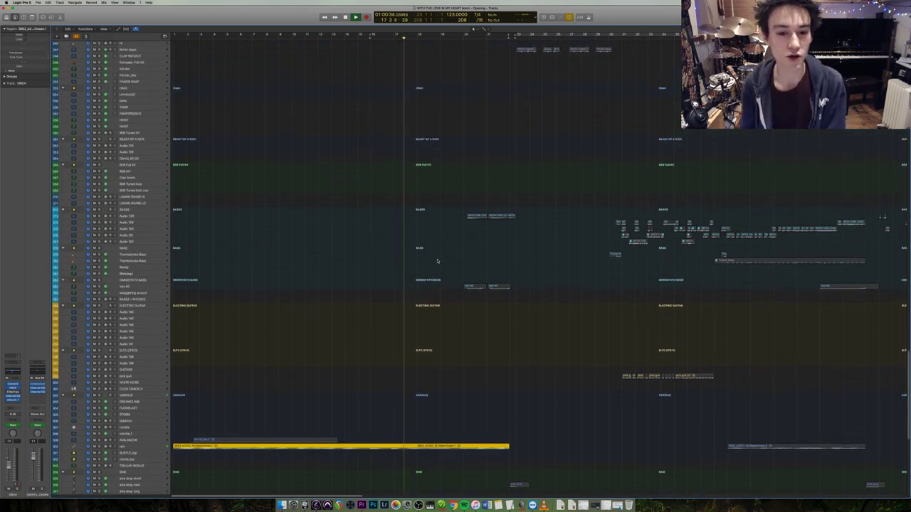
{"action": "scroll", "coordinate": [438, 270], "scroll_direction": "up", "scroll_amount": 10}
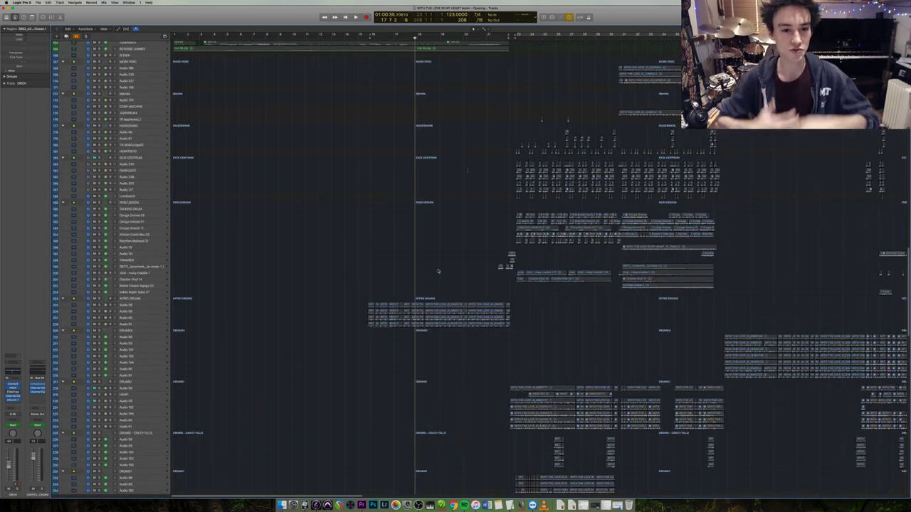
{"action": "scroll", "coordinate": [429, 283], "scroll_direction": "up", "scroll_amount": 5}
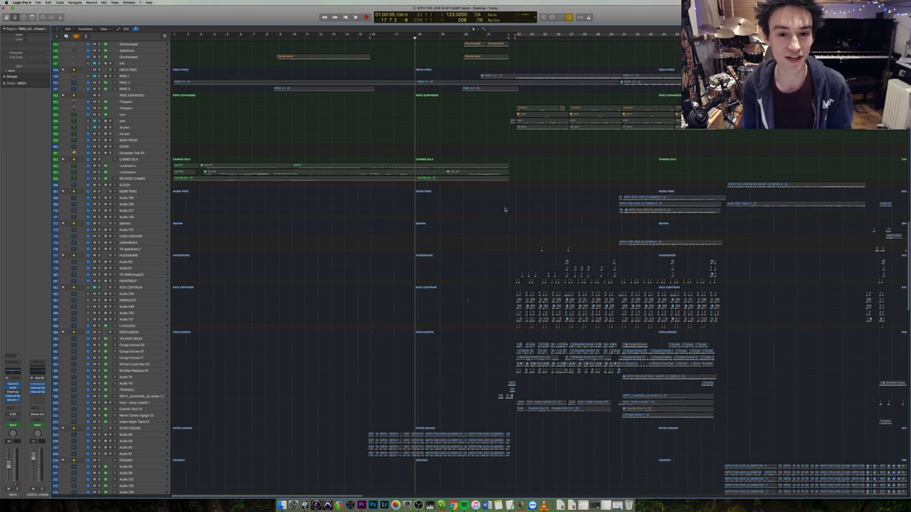
Find the long CELESTE region in the orchestral tracks and play it in solo from about bar 15.
{"action": "scroll", "coordinate": [503, 203], "scroll_direction": "up", "scroll_amount": 8}
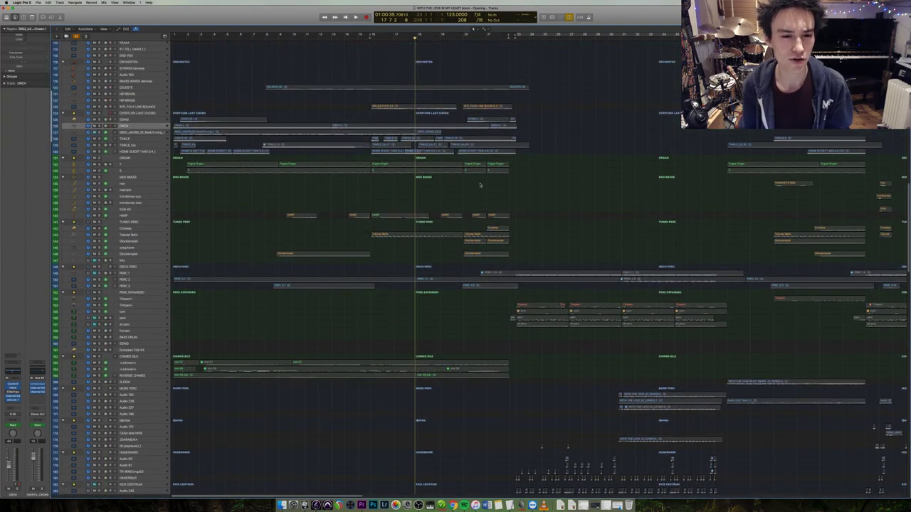
{"action": "left_click", "coordinate": [412, 87]}
{"action": "left_click", "coordinate": [357, 39]}
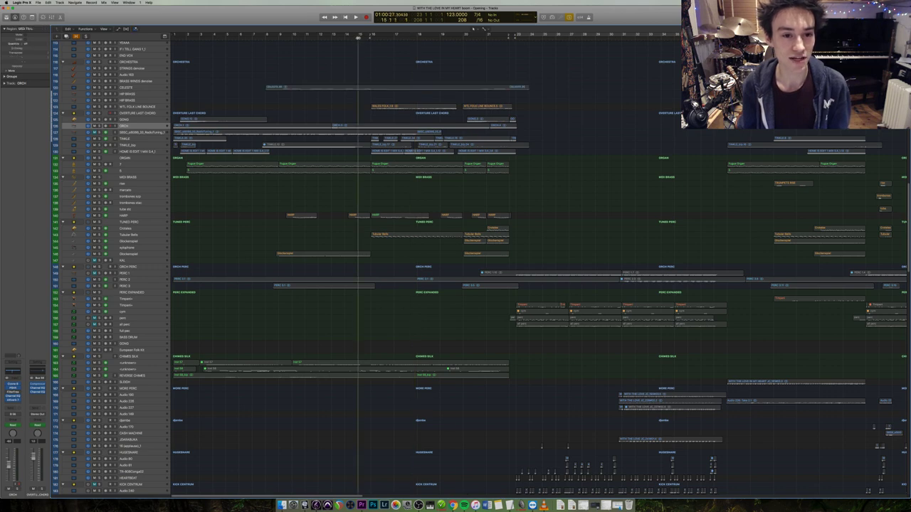
{"action": "left_click", "coordinate": [366, 87]}
{"action": "key", "text": "space"}
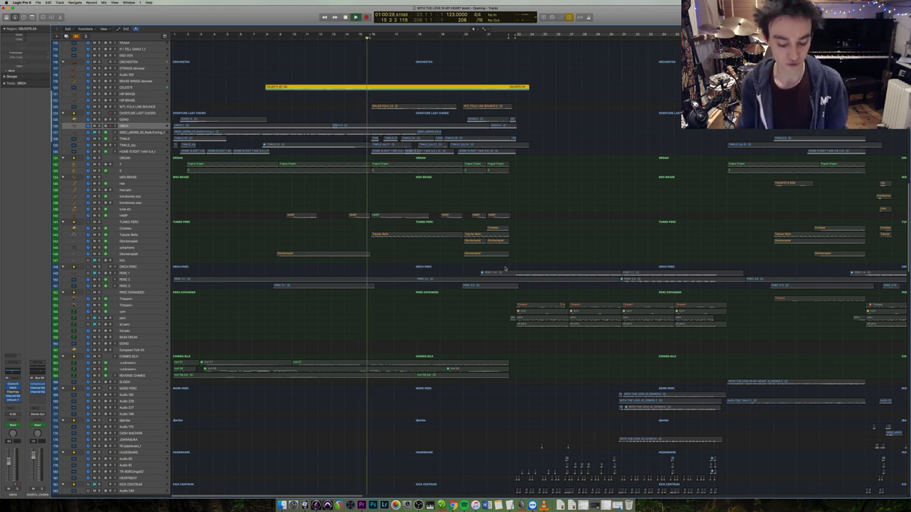
Select all INTRO DRUMS regions and play them in solo with their waveforms enlarged.
{"action": "scroll", "coordinate": [491, 261], "scroll_direction": "down", "scroll_amount": 15}
{"action": "left_click_drag", "start_coordinate": [336, 248], "coordinate": [567, 208]}
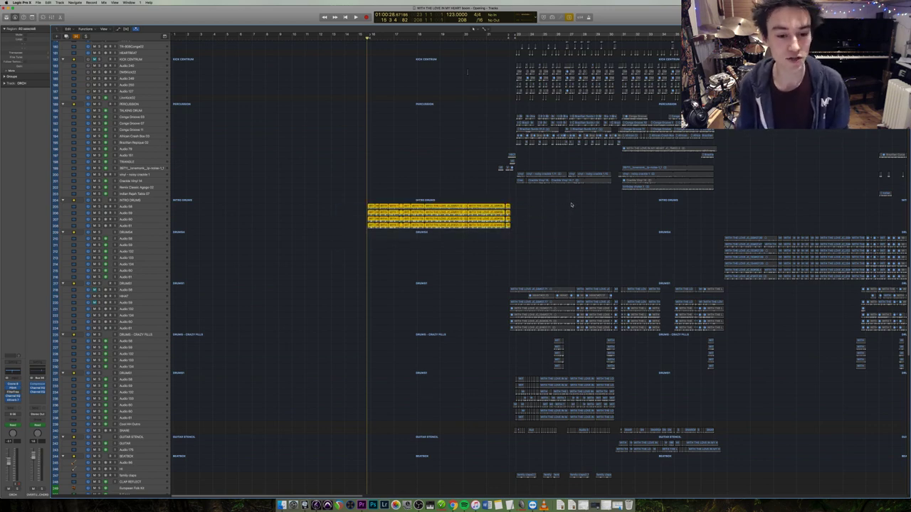
{"action": "key", "text": "super+Down"}
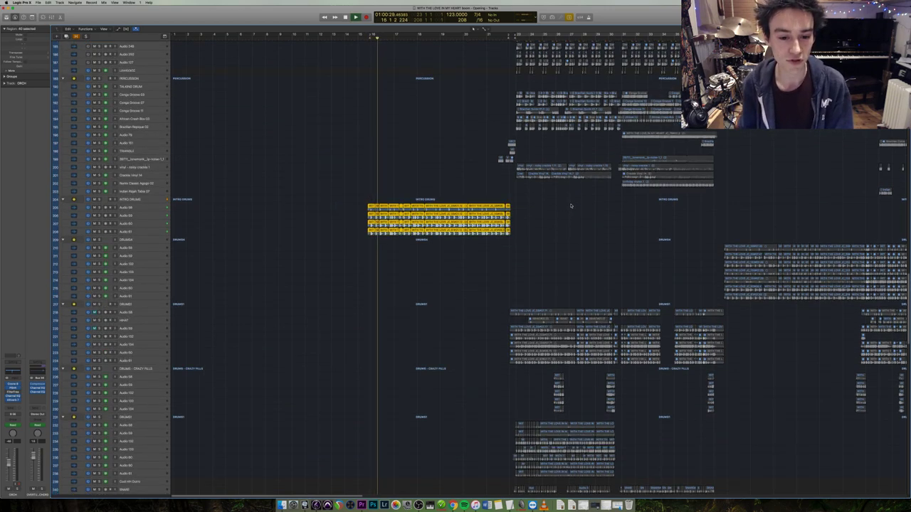
{"action": "key", "text": "z"}
{"action": "scroll", "coordinate": [562, 316], "scroll_direction": "right", "scroll_amount": 4}
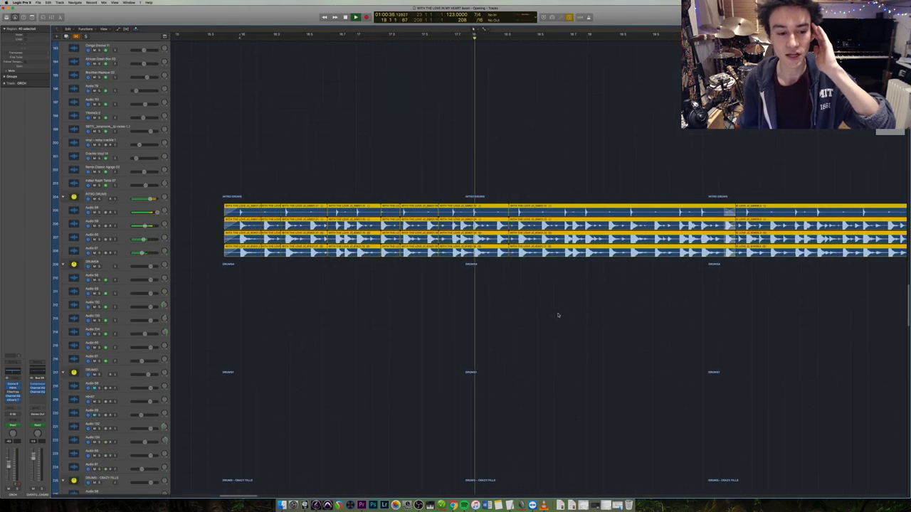
{"action": "key", "text": "space"}
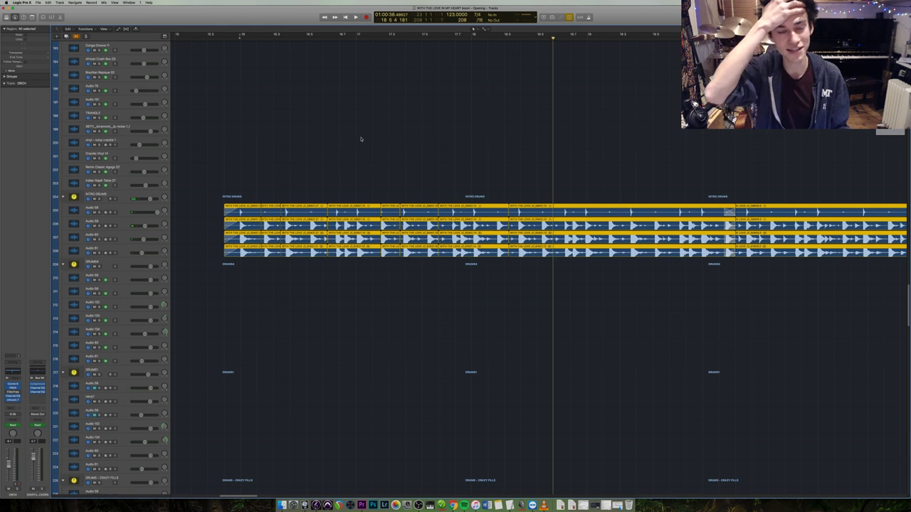
Replay the soloed INTRO DRUMS regions from their start to about bar 18.
{"action": "key", "text": "shift+space"}
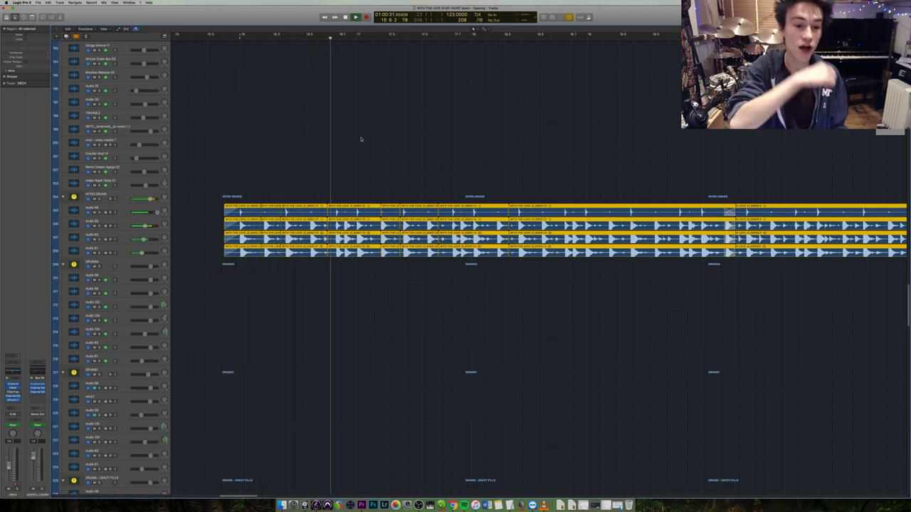
{"action": "key", "text": "shift+space"}
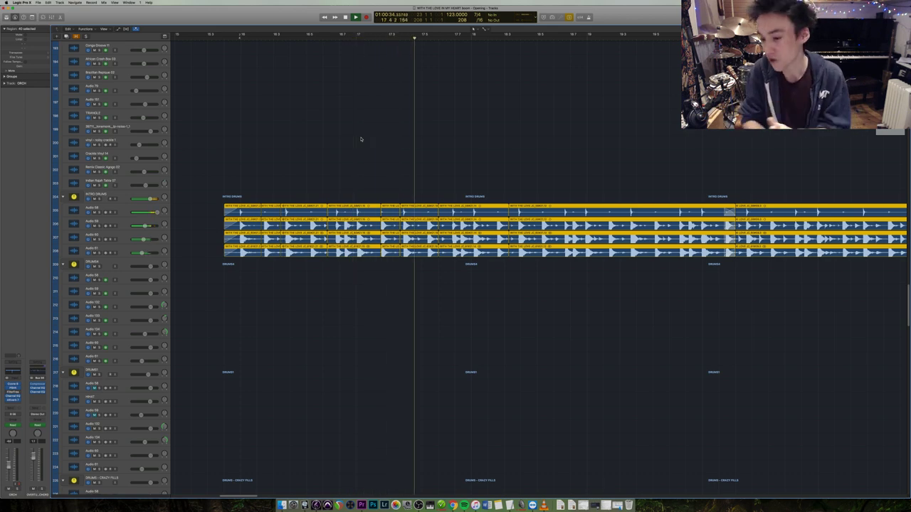
{"action": "key", "text": "space"}
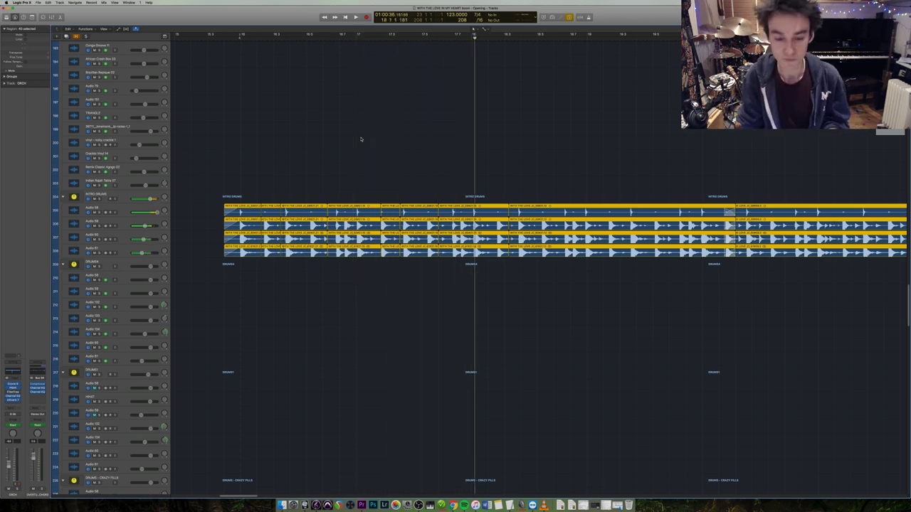
Turn off solo and survey the percussion, kick and drum groups above and below the INTRO DRUMS.
{"action": "key", "text": "comma"}
{"action": "key", "text": "comma"}
{"action": "key", "text": "super+Left"}
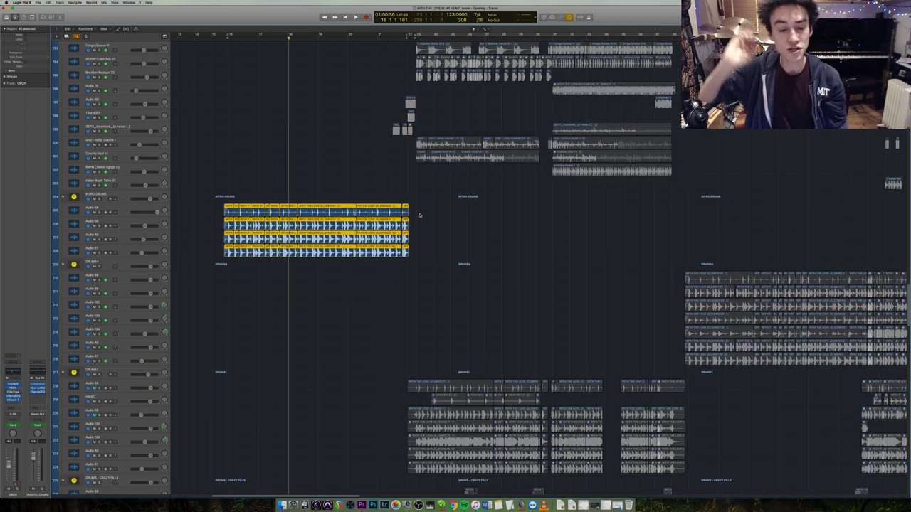
{"action": "key", "text": "ctrl+s"}
{"action": "scroll", "coordinate": [448, 267], "scroll_direction": "up", "scroll_amount": 5}
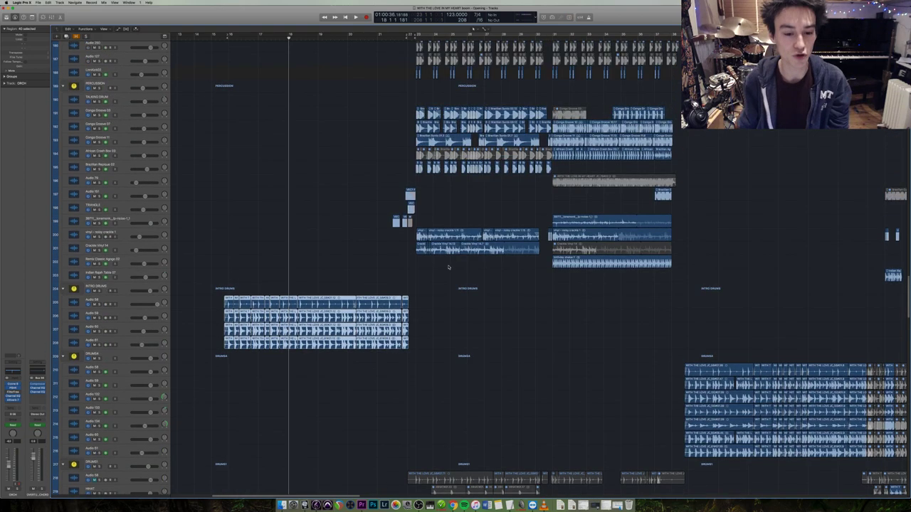
{"action": "scroll", "coordinate": [448, 267], "scroll_direction": "up", "scroll_amount": 10}
{"action": "key", "text": "super+Down"}
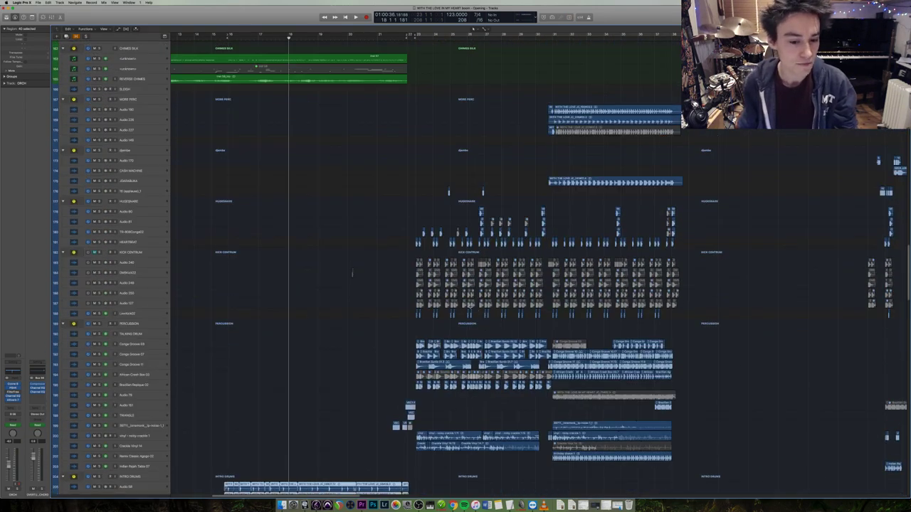
{"action": "scroll", "coordinate": [474, 266], "scroll_direction": "down", "scroll_amount": 3}
{"action": "scroll", "coordinate": [473, 267], "scroll_direction": "up", "scroll_amount": 4}
{"action": "scroll", "coordinate": [426, 263], "scroll_direction": "down", "scroll_amount": 15}
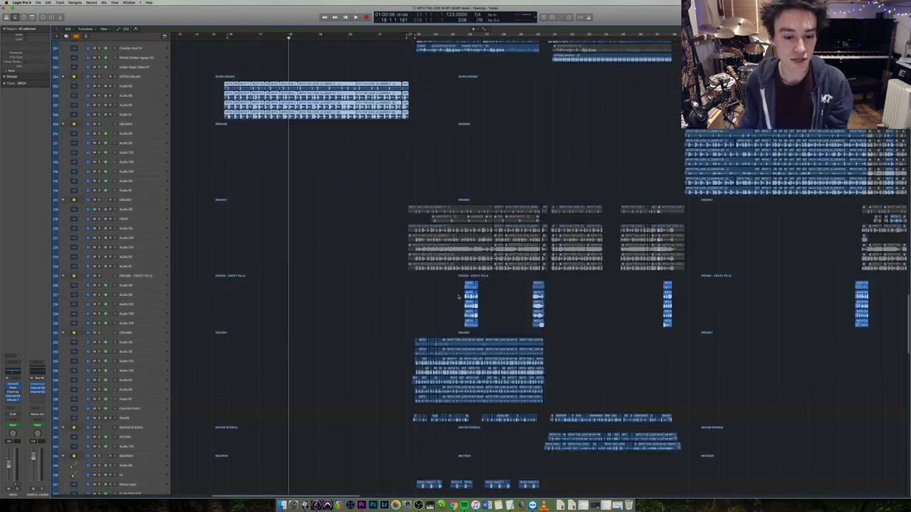
Select the first bass and OMNISYNTH BASS regions between bars 20 and 22 and play them together in solo.
{"action": "left_click_drag", "start_coordinate": [428, 431], "coordinate": [370, 305]}
{"action": "key", "text": "ctrl+s"}
{"action": "key", "text": "shift+Return"}
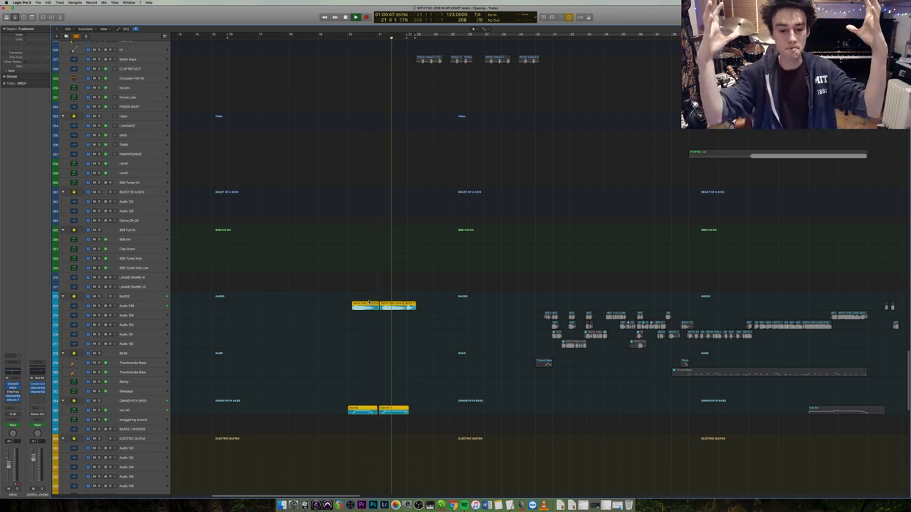
{"action": "key", "text": "space"}
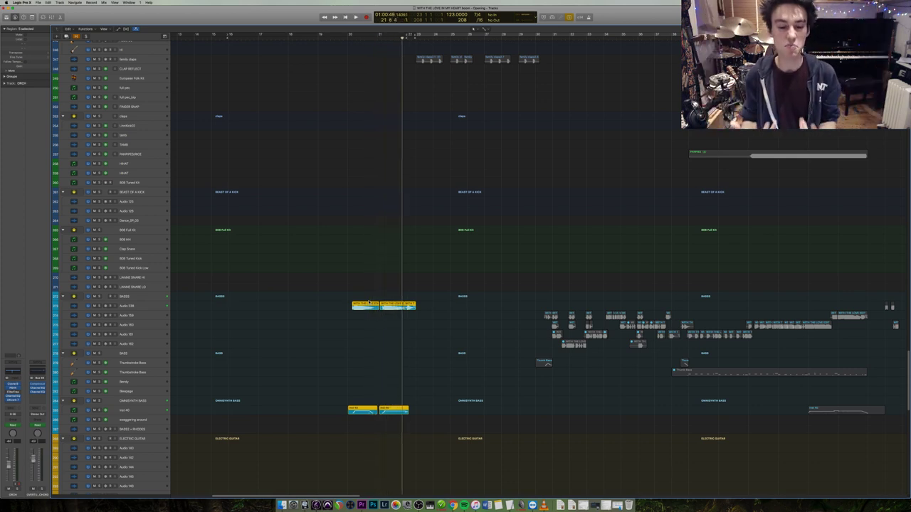
Select the long opening rain region in the VARIOUS group and play it in solo from about bar 20.
{"action": "scroll", "coordinate": [385, 308], "scroll_direction": "down", "scroll_amount": 10}
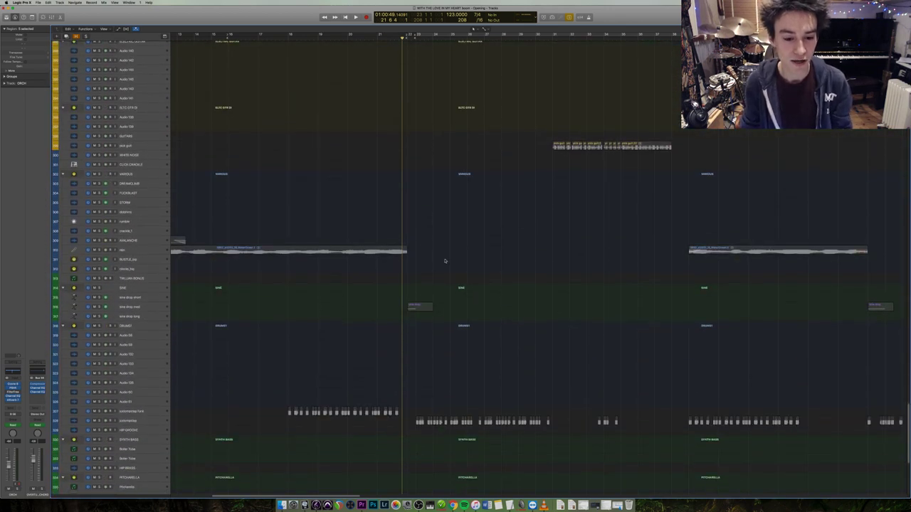
{"action": "left_click_drag", "start_coordinate": [392, 264], "coordinate": [354, 242]}
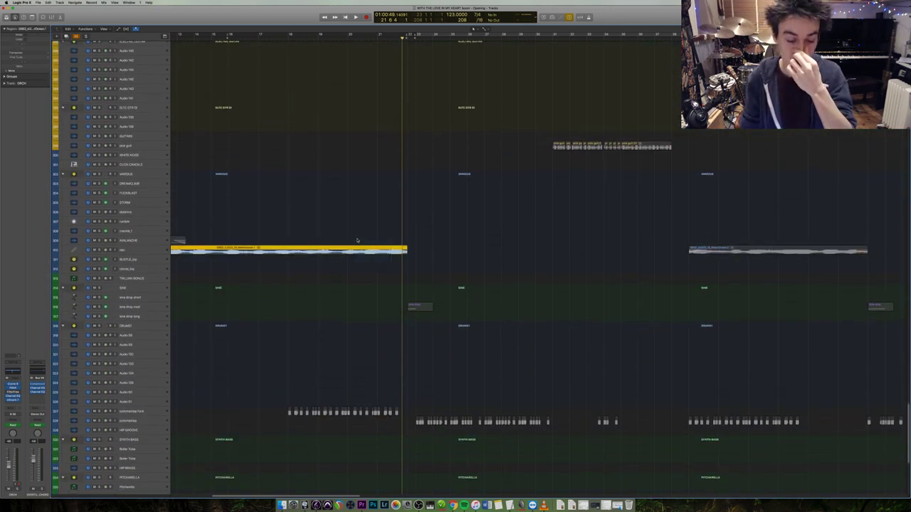
{"action": "left_click", "coordinate": [347, 39]}
{"action": "key", "text": "space"}
Audition the row of short sample regions between bars 18 and 21, just above the SYNTH BASS group.
{"action": "scroll", "coordinate": [419, 243], "scroll_direction": "down", "scroll_amount": 2}
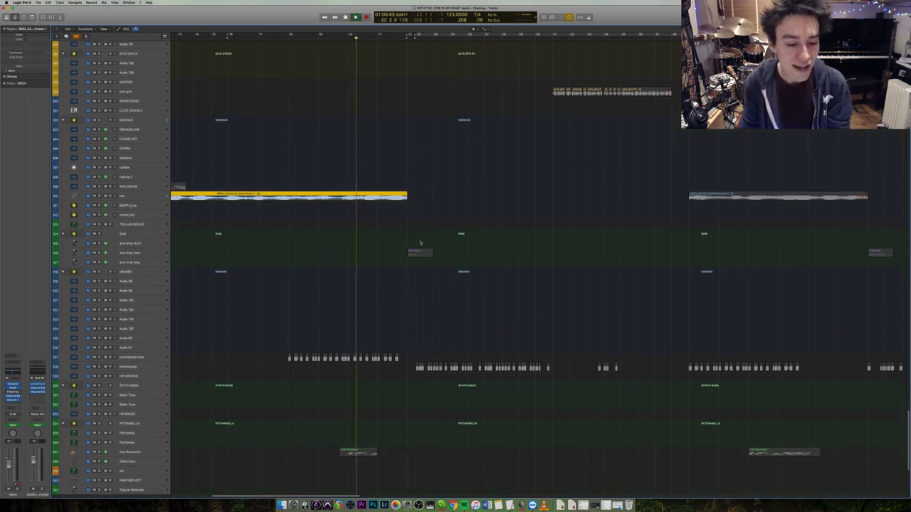
{"action": "left_click", "coordinate": [393, 358]}
{"action": "key", "text": "shift+space"}
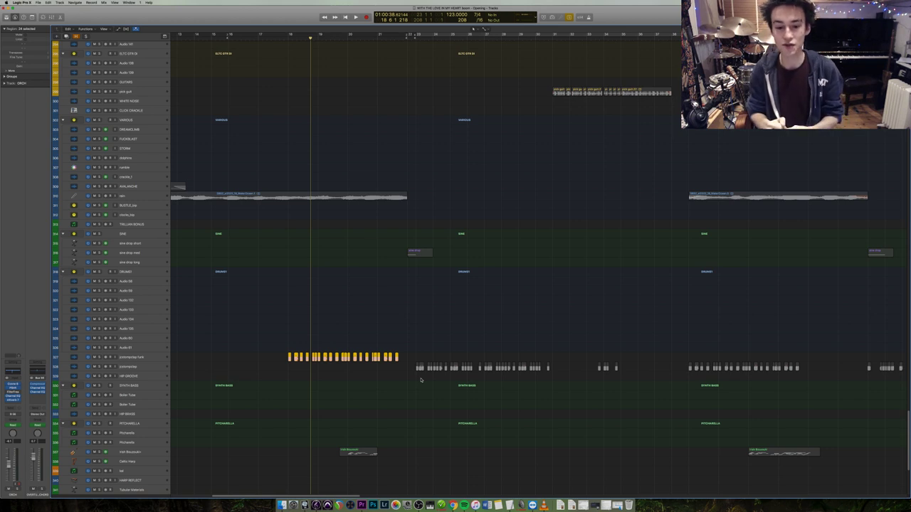
{"action": "key", "text": "space"}
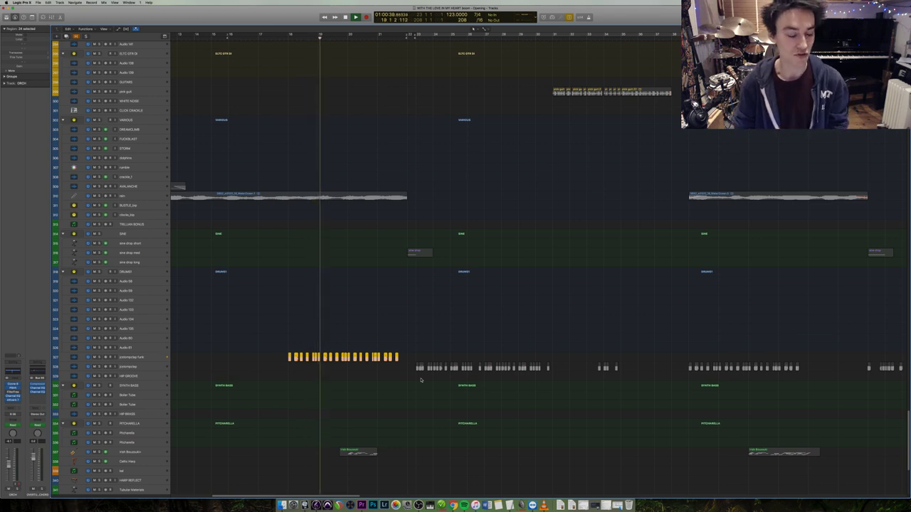
{"action": "key", "text": "space"}
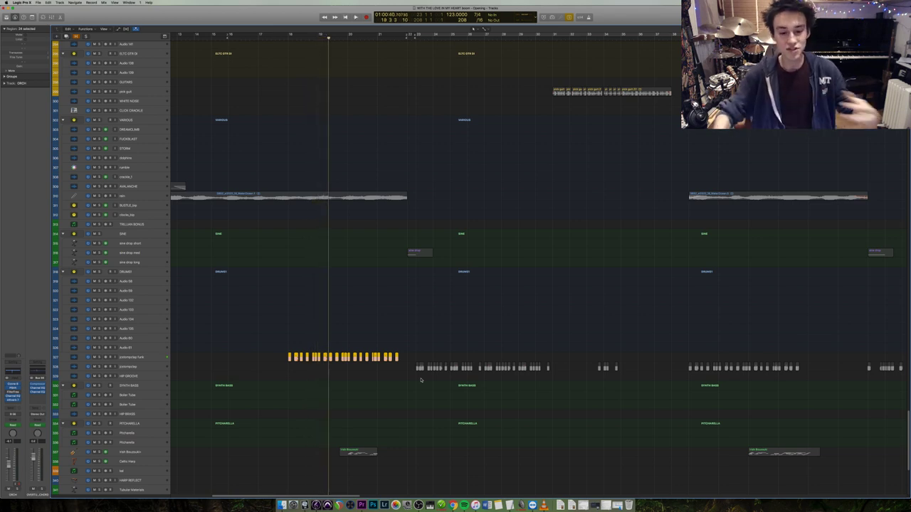
Play the following row of short sample regions from bar 22 in solo, and turn solo off.
{"action": "left_click_drag", "start_coordinate": [420, 381], "coordinate": [586, 365]}
{"action": "key", "text": "space"}
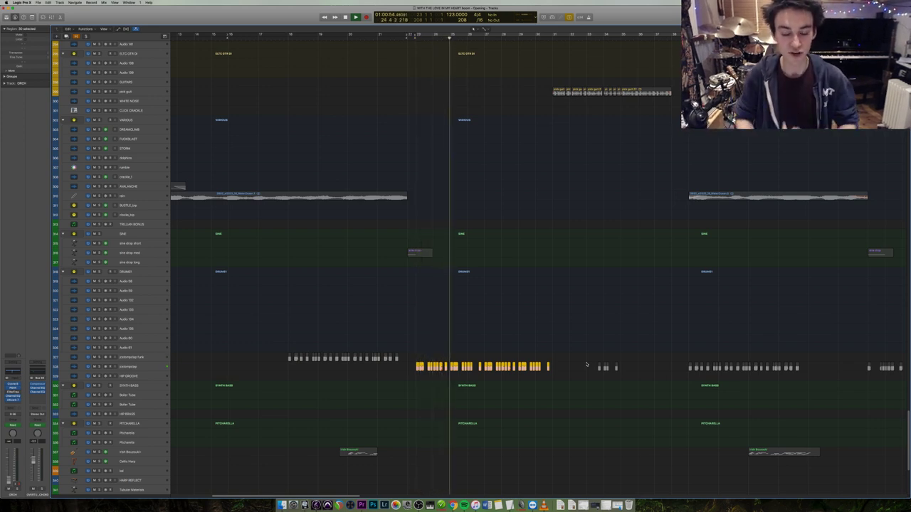
{"action": "key", "text": "space"}
{"action": "key", "text": "ctrl+s"}
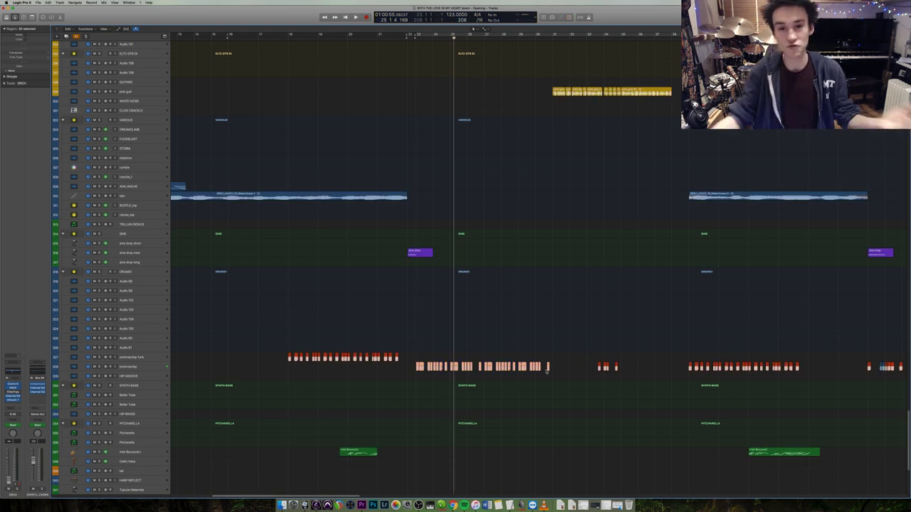
{"action": "left_click_drag", "start_coordinate": [570, 338], "coordinate": [625, 286]}
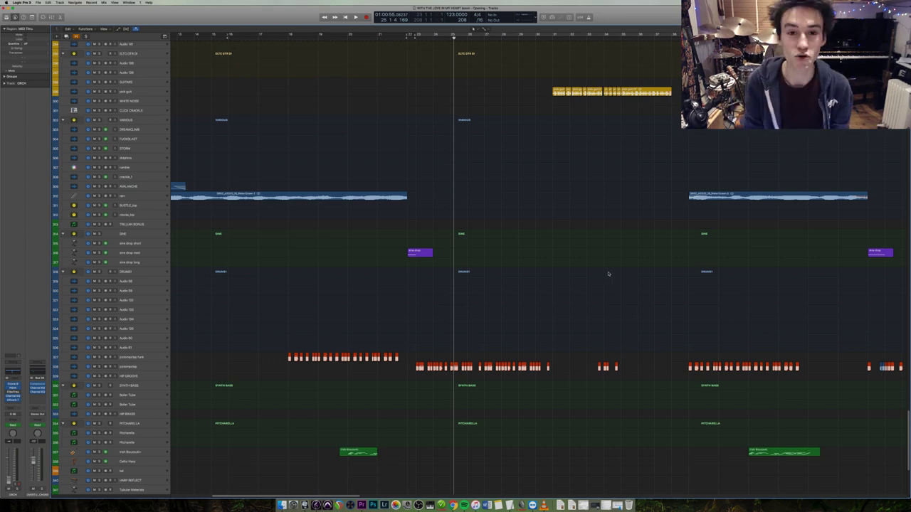
Solo all regions from bar 22 in the drum group below DRUMS - CRAZY FILLS, including the track above GUITAR STENCIL, and play them.
{"action": "scroll", "coordinate": [585, 330], "scroll_direction": "up", "scroll_amount": 8}
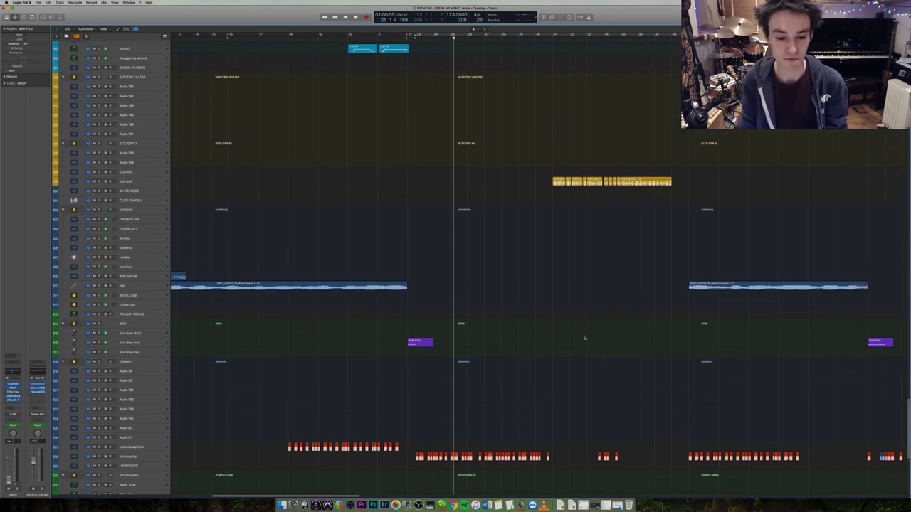
{"action": "scroll", "coordinate": [582, 340], "scroll_direction": "up", "scroll_amount": 20}
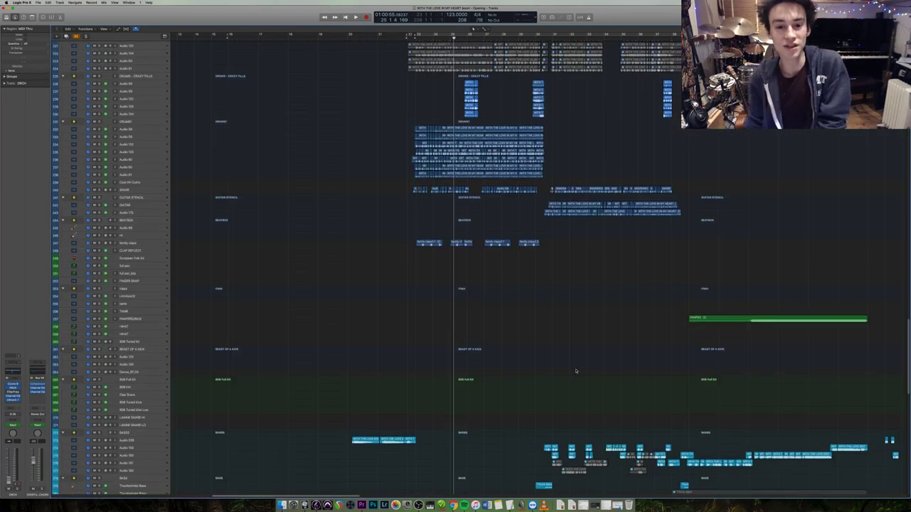
{"action": "left_click_drag", "start_coordinate": [391, 324], "coordinate": [545, 245]}
{"action": "key", "text": "ctrl+s"}
{"action": "key", "text": "space"}
{"action": "key", "text": "z"}
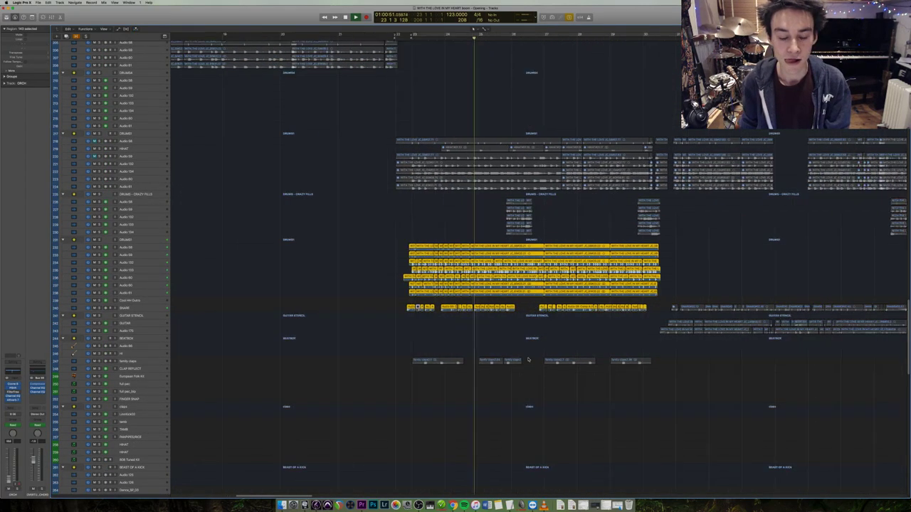
{"action": "key", "text": "super+Down"}
{"action": "key", "text": "super+Down"}
{"action": "key", "text": "super+Down"}
{"action": "key", "text": "super+Down"}
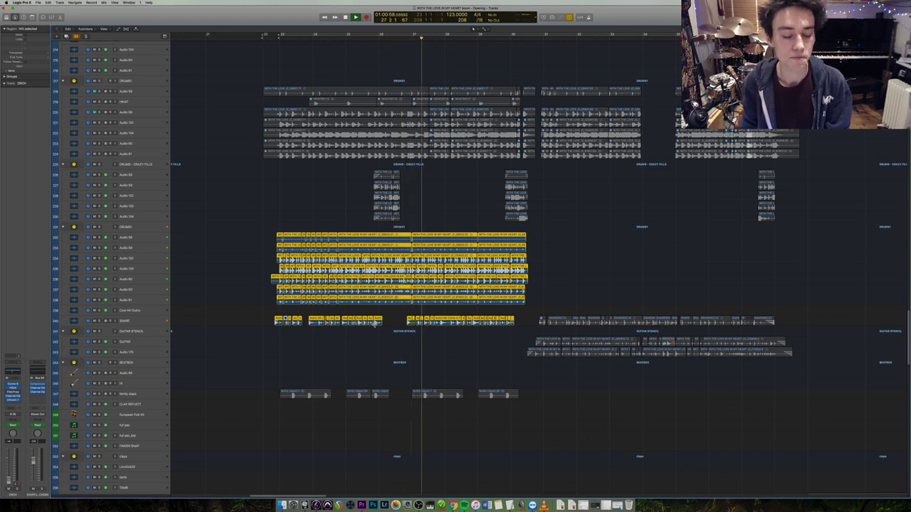
{"action": "key", "text": "space"}
Play only the early regions on the lower five tracks of that drum group, enlarged along the timeline.
{"action": "left_click_drag", "start_coordinate": [335, 313], "coordinate": [412, 306]}
{"action": "key", "text": "space"}
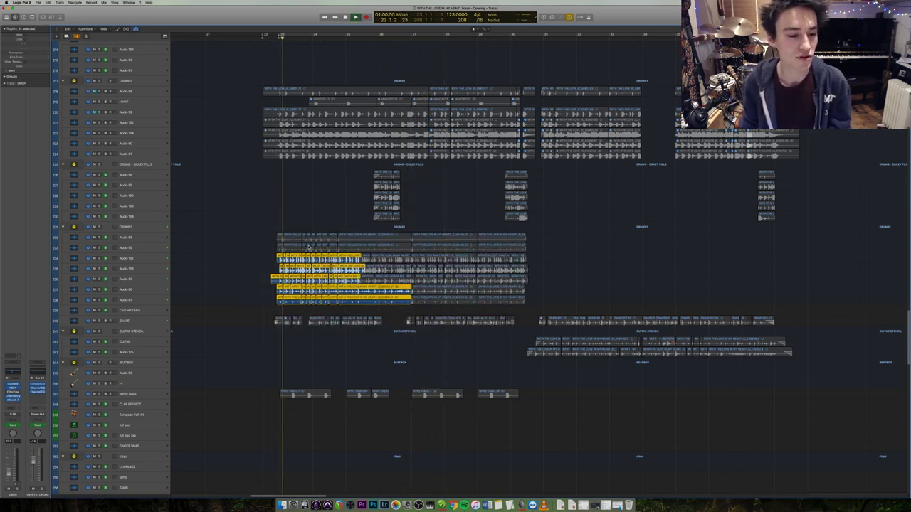
{"action": "scroll", "coordinate": [358, 247], "scroll_direction": "up", "scroll_amount": 3}
{"action": "scroll", "coordinate": [357, 247], "scroll_direction": "right", "scroll_amount": 3}
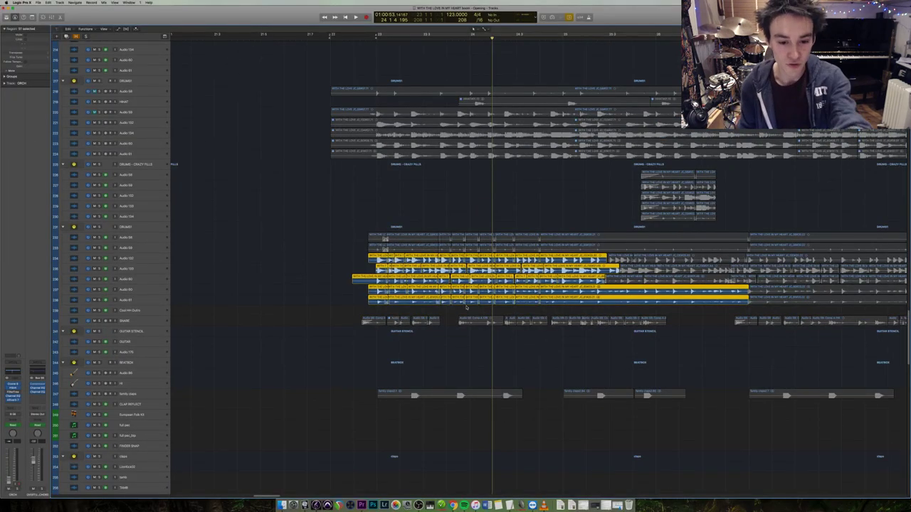
Audition the drum group's top two tracks in solo, followed by the early regions on the track above GUITAR STENCIL.
{"action": "left_click_drag", "start_coordinate": [373, 245], "coordinate": [632, 237]}
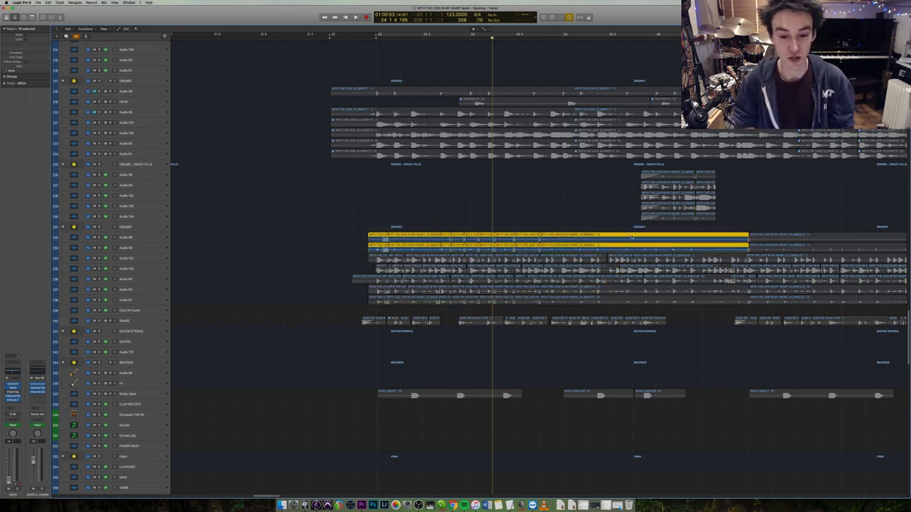
{"action": "key", "text": "shift+space"}
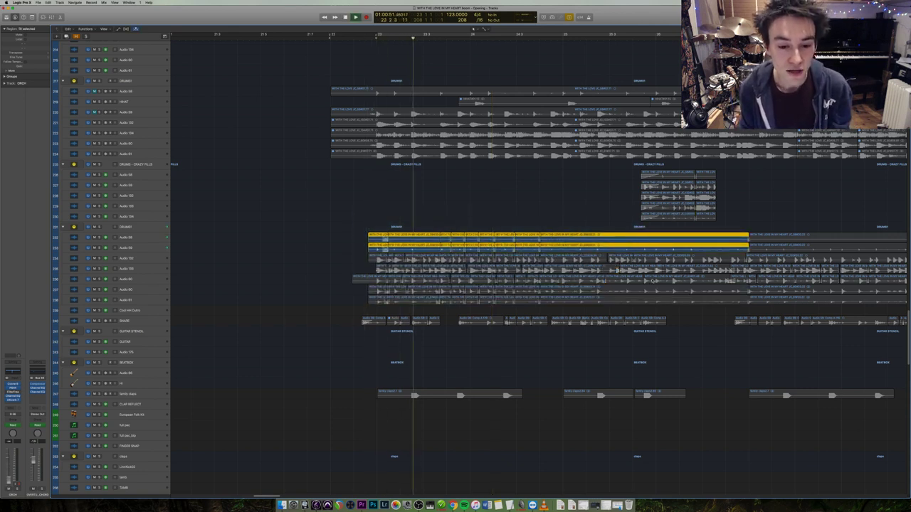
{"action": "left_click_drag", "start_coordinate": [405, 316], "coordinate": [701, 318]}
{"action": "key", "text": "shift+space"}
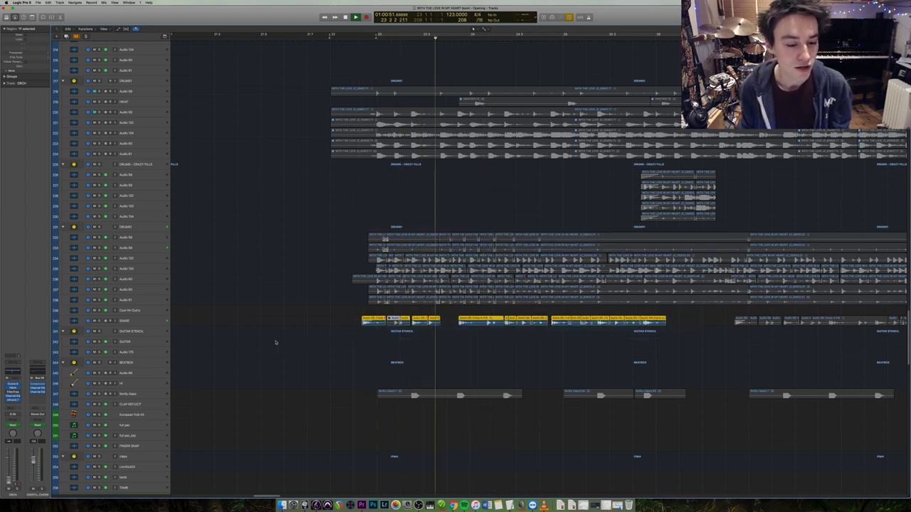
{"action": "scroll", "coordinate": [559, 368], "scroll_direction": "right", "scroll_amount": 5}
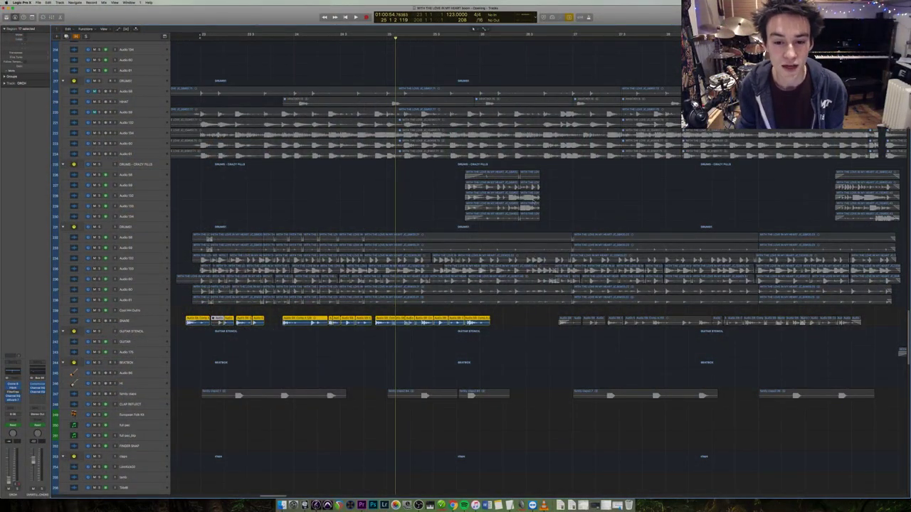
Play the first two sets of short DRUMS - CRAZY FILLS regions in solo, one set after the other.
{"action": "left_click", "coordinate": [530, 202]}
{"action": "key", "text": "shift+space"}
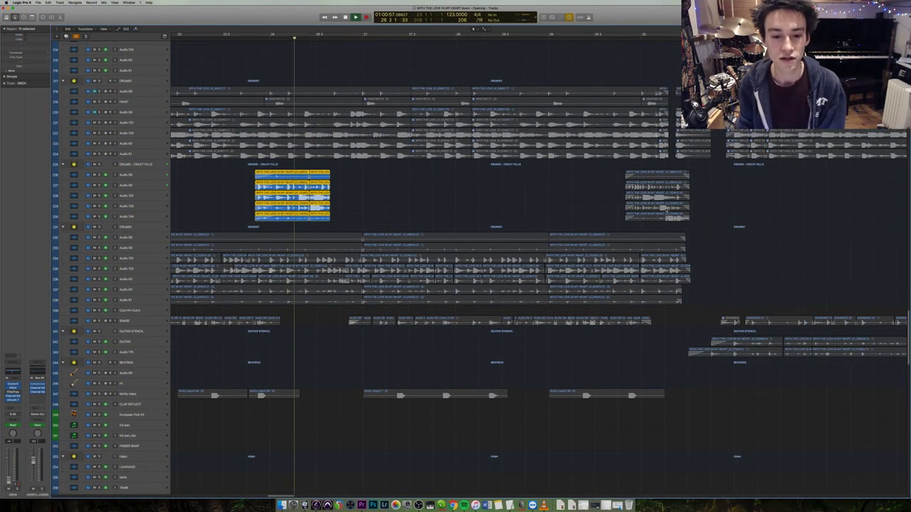
{"action": "left_click_drag", "start_coordinate": [619, 168], "coordinate": [670, 226]}
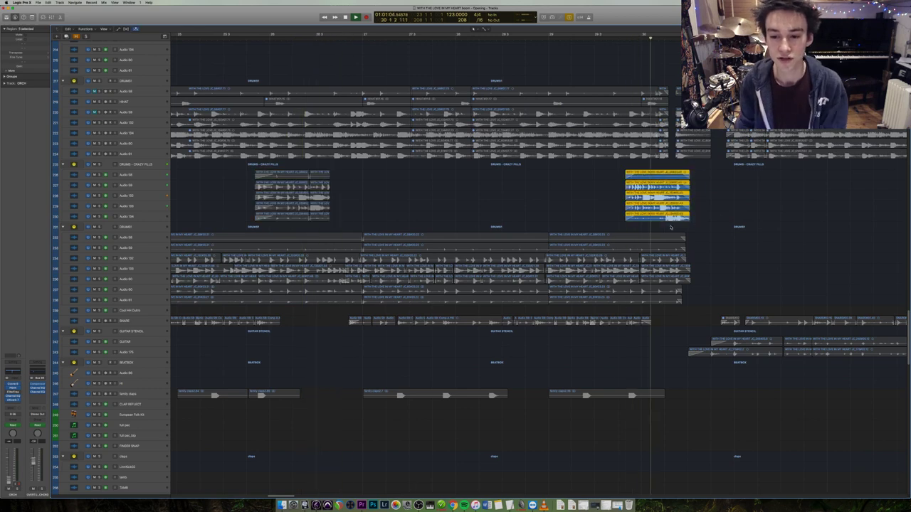
{"action": "scroll", "coordinate": [670, 226], "scroll_direction": "right", "scroll_amount": 5}
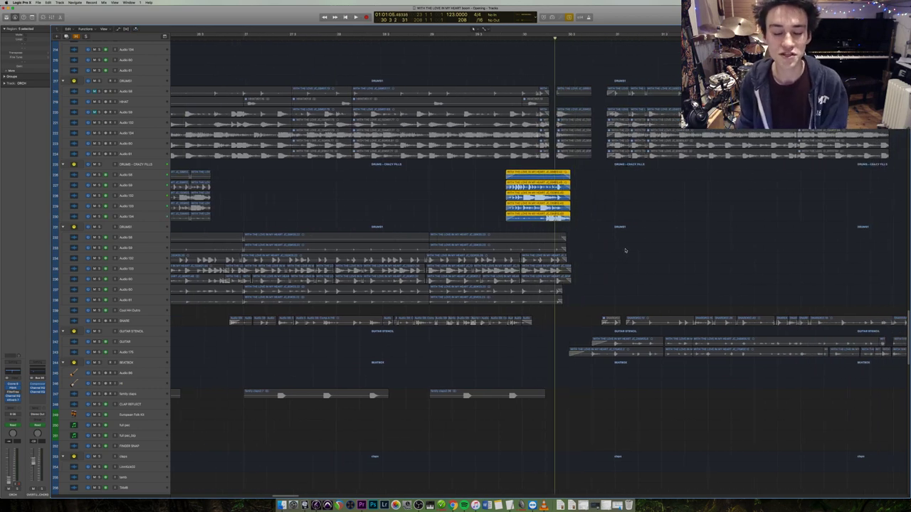
{"action": "key", "text": "super+Left"}
{"action": "key", "text": "super+Left"}
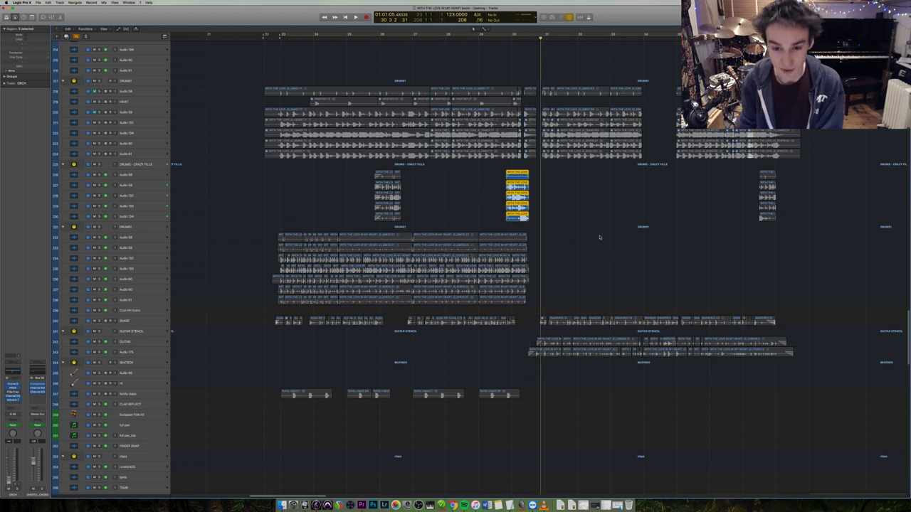
{"action": "key", "text": "super+Right"}
{"action": "key", "text": "super+Right"}
{"action": "scroll", "coordinate": [619, 246], "scroll_direction": "right", "scroll_amount": 3}
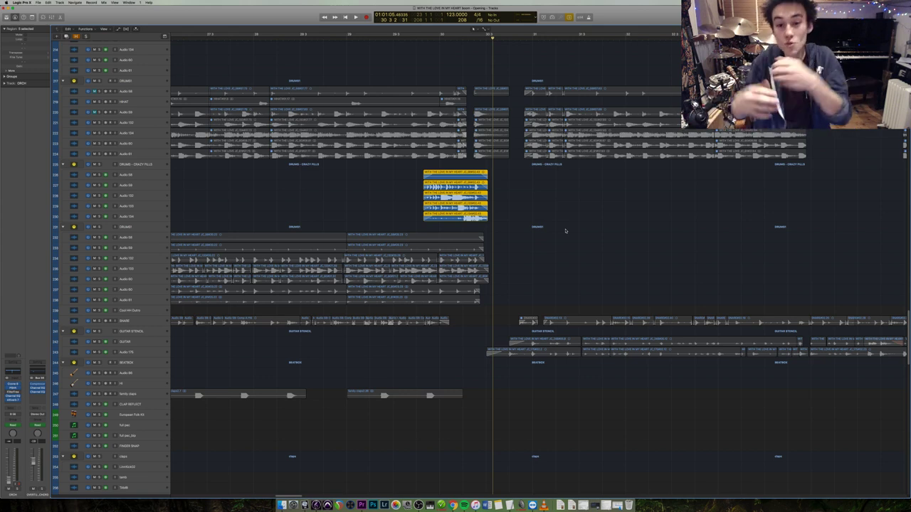
{"action": "key", "text": "shift+space"}
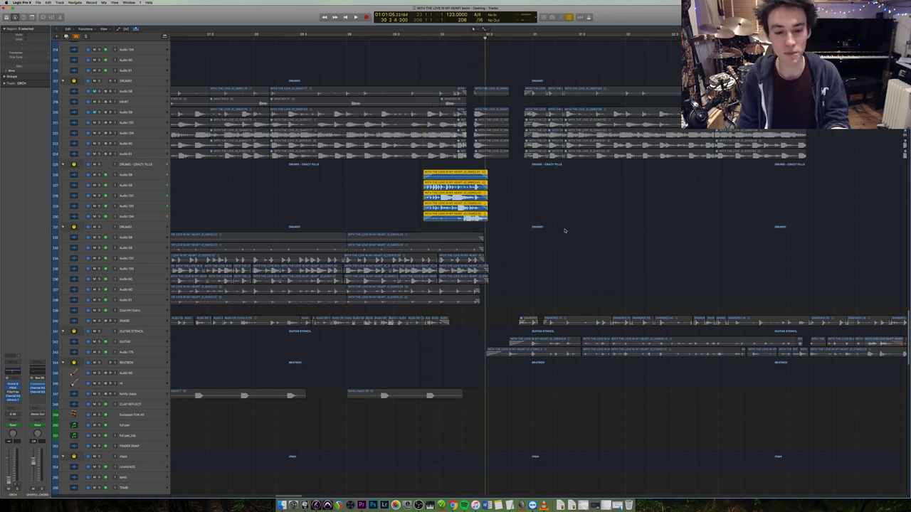
Select the row of clap regions from bar 23 below the BEATBOX group and play it in solo.
{"action": "key", "text": "super+Left"}
{"action": "key", "text": "super+Left"}
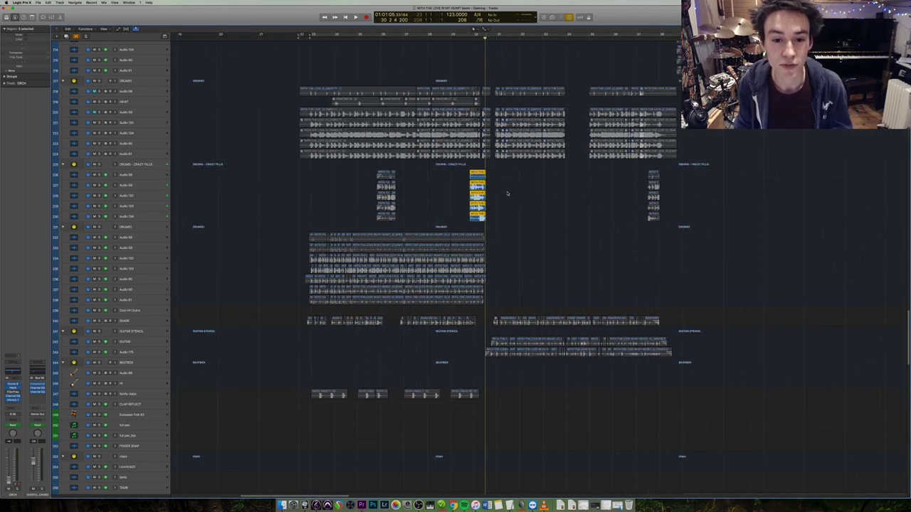
{"action": "scroll", "coordinate": [514, 206], "scroll_direction": "down", "scroll_amount": 2}
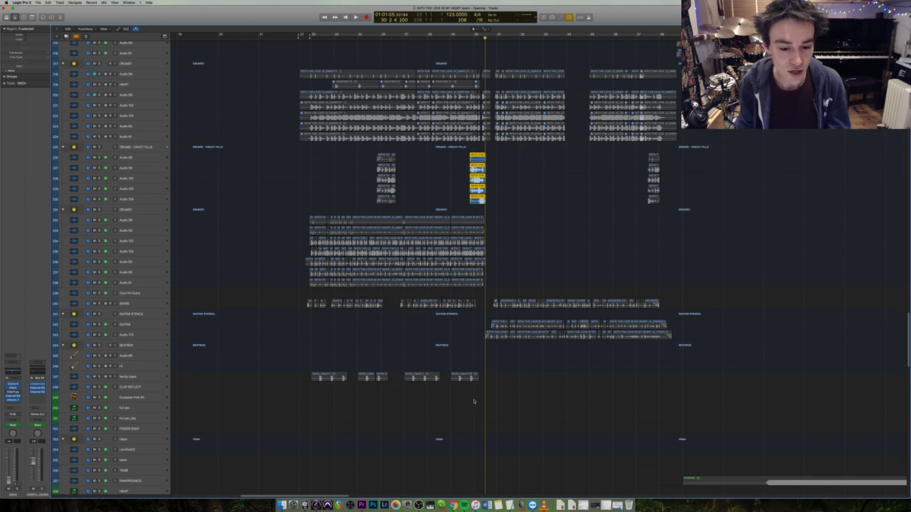
{"action": "left_click_drag", "start_coordinate": [469, 400], "coordinate": [313, 368]}
{"action": "key", "text": "shift+Return"}
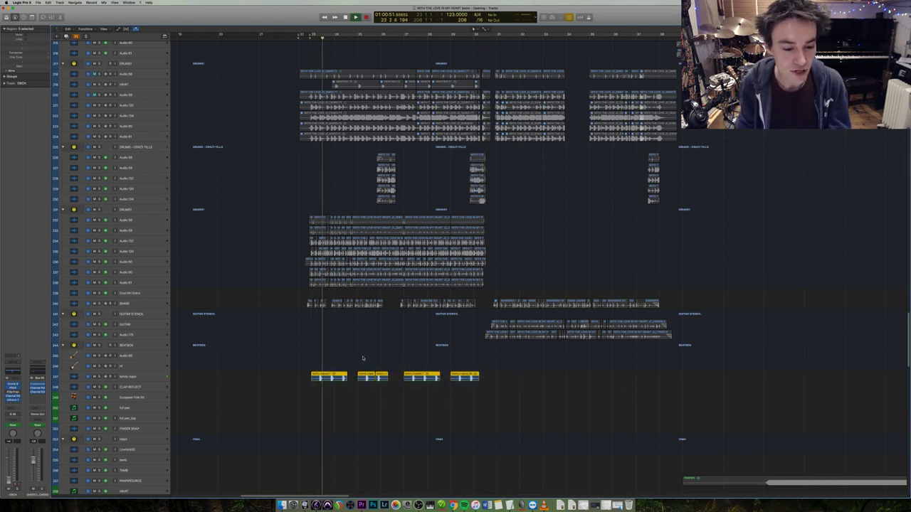
Select all PERCUSSION group regions from bar 23, including the vinyl crackle rows, and play them in solo.
{"action": "scroll", "coordinate": [366, 354], "scroll_direction": "up", "scroll_amount": 10}
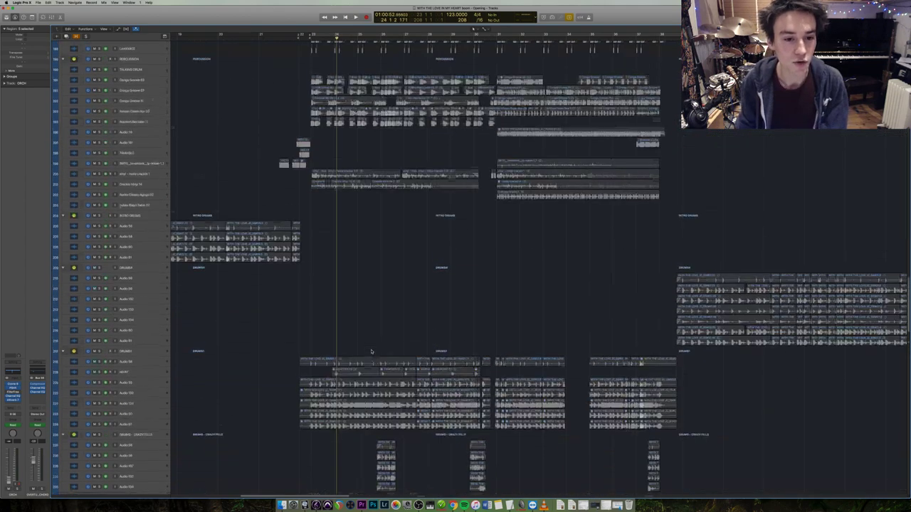
{"action": "scroll", "coordinate": [366, 352], "scroll_direction": "up", "scroll_amount": 5}
{"action": "left_click_drag", "start_coordinate": [314, 331], "coordinate": [497, 199]}
{"action": "key", "text": "shift+Return"}
{"action": "scroll", "coordinate": [224, 132], "scroll_direction": "up", "scroll_amount": 3}
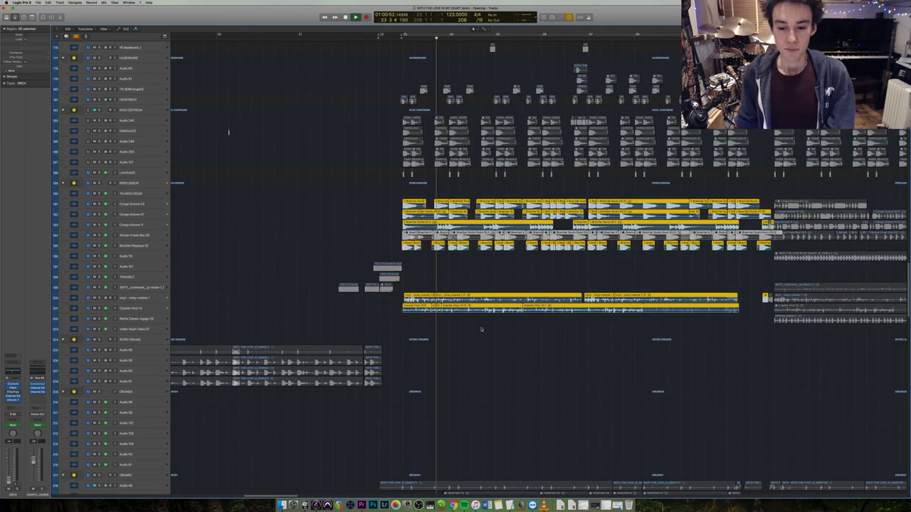
Play the two vinyl crackle rows in solo, followed by all percussion, kick and heartbeat regions from bar 23 together.
{"action": "left_click", "coordinate": [707, 301]}
{"action": "key", "text": "shift+Return"}
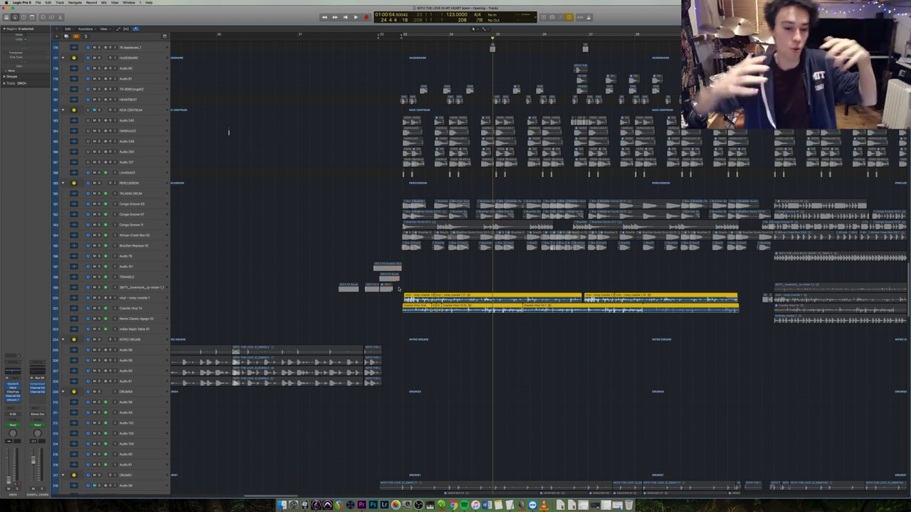
{"action": "key", "text": "shift+i"}
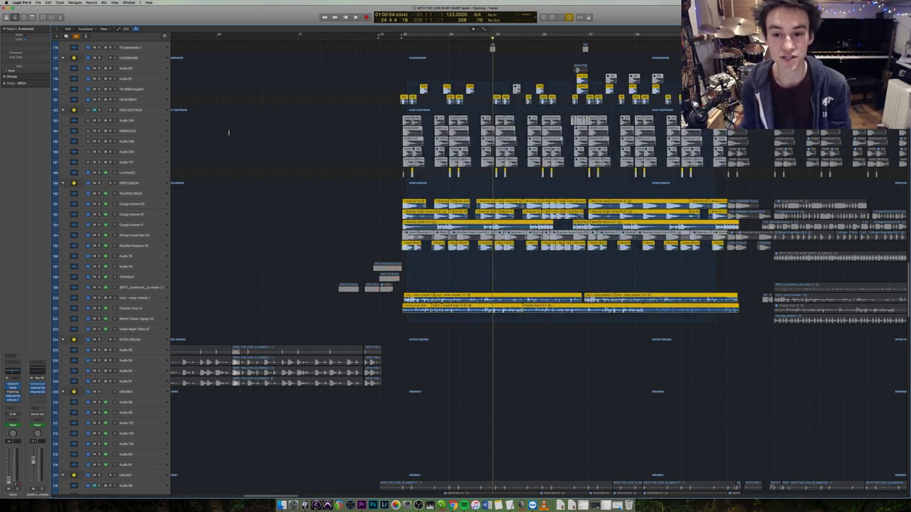
{"action": "key", "text": "shift+space"}
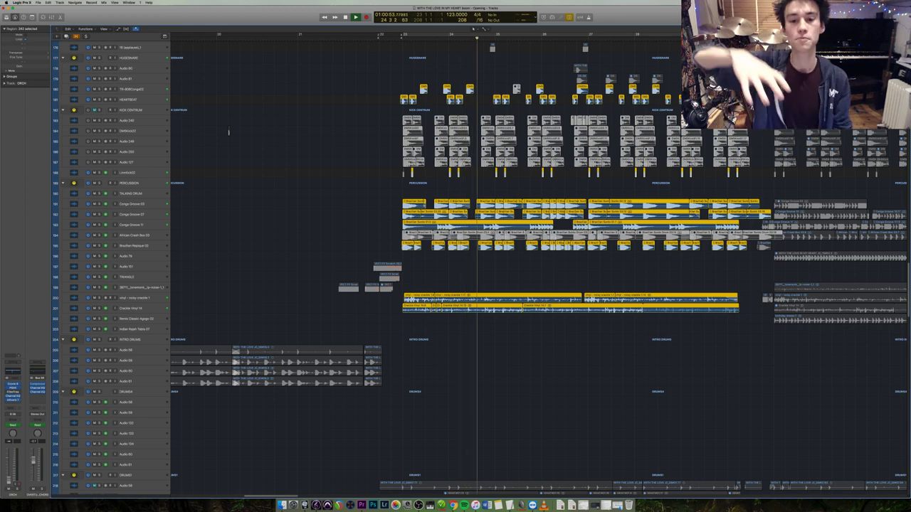
{"action": "key", "text": "space"}
Select the timpani, cymbal and other PERC EXPANDED regions from bar 23 and play them in solo.
{"action": "scroll", "coordinate": [544, 232], "scroll_direction": "up", "scroll_amount": 10}
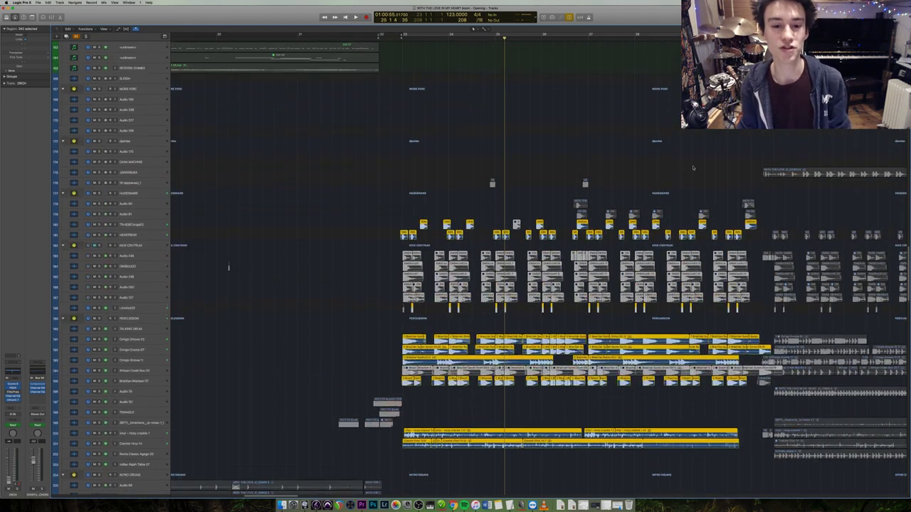
{"action": "scroll", "coordinate": [421, 134], "scroll_direction": "down", "scroll_amount": 3}
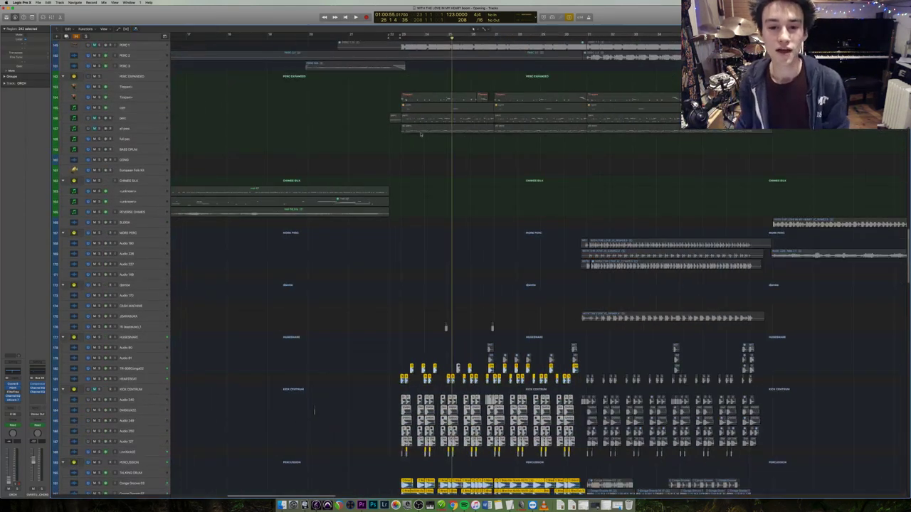
{"action": "left_click", "coordinate": [412, 95]}
{"action": "key", "text": "shift+space"}
{"action": "scroll", "coordinate": [512, 330], "scroll_direction": "up", "scroll_amount": 7}
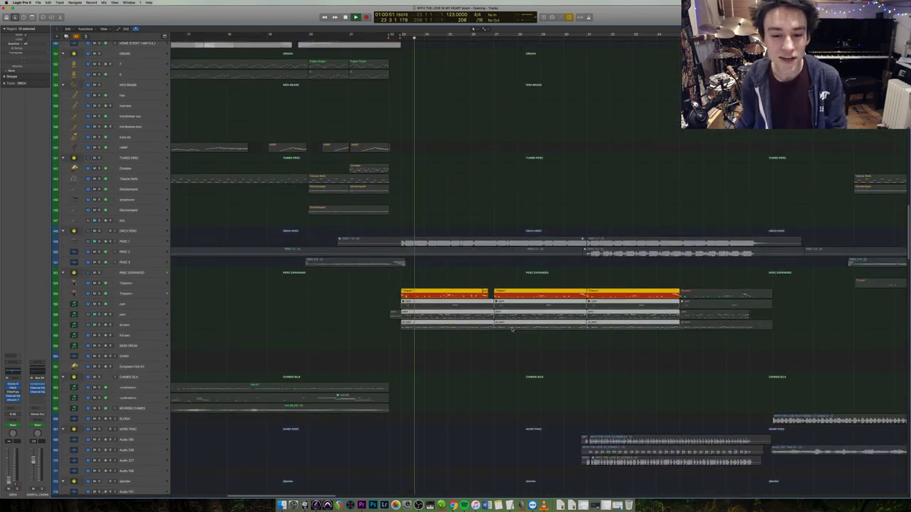
Select the early regions on all PYRAMID VOX tracks and play them in solo, enlarged along the timeline.
{"action": "scroll", "coordinate": [491, 313], "scroll_direction": "up", "scroll_amount": 20}
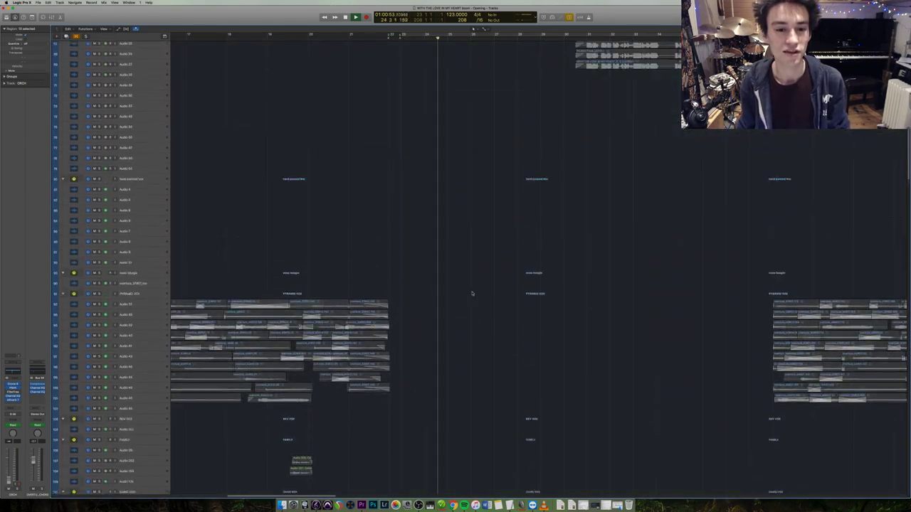
{"action": "scroll", "coordinate": [474, 298], "scroll_direction": "down", "scroll_amount": 11}
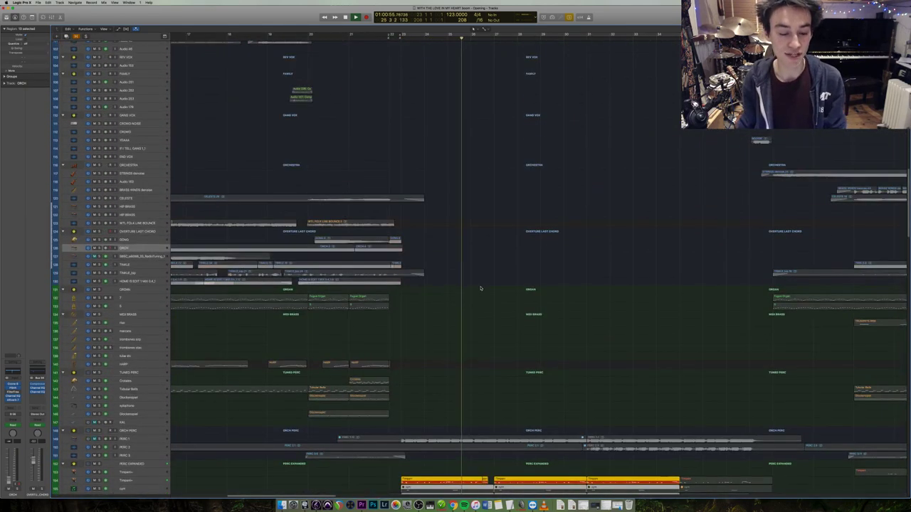
{"action": "scroll", "coordinate": [482, 290], "scroll_direction": "down", "scroll_amount": 5}
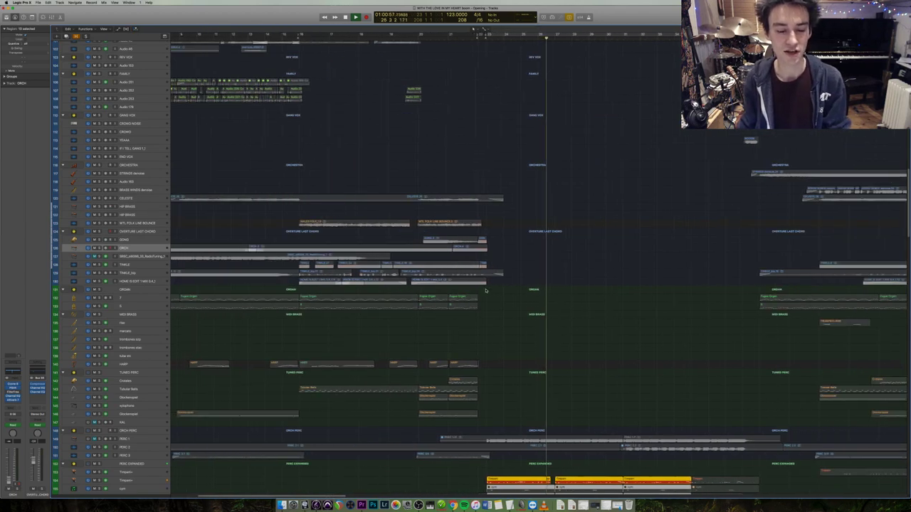
{"action": "scroll", "coordinate": [491, 292], "scroll_direction": "left", "scroll_amount": 5}
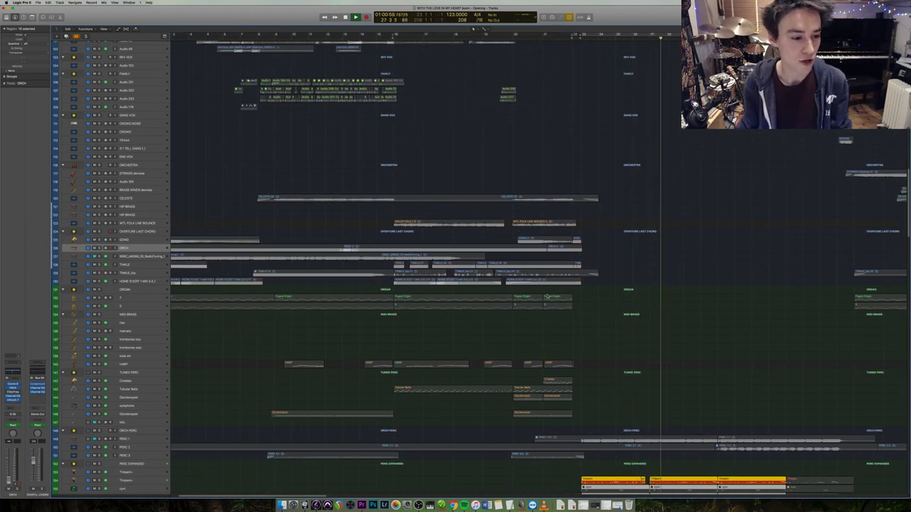
{"action": "scroll", "coordinate": [545, 298], "scroll_direction": "up", "scroll_amount": 10}
{"action": "scroll", "coordinate": [416, 176], "scroll_direction": "left", "scroll_amount": 2}
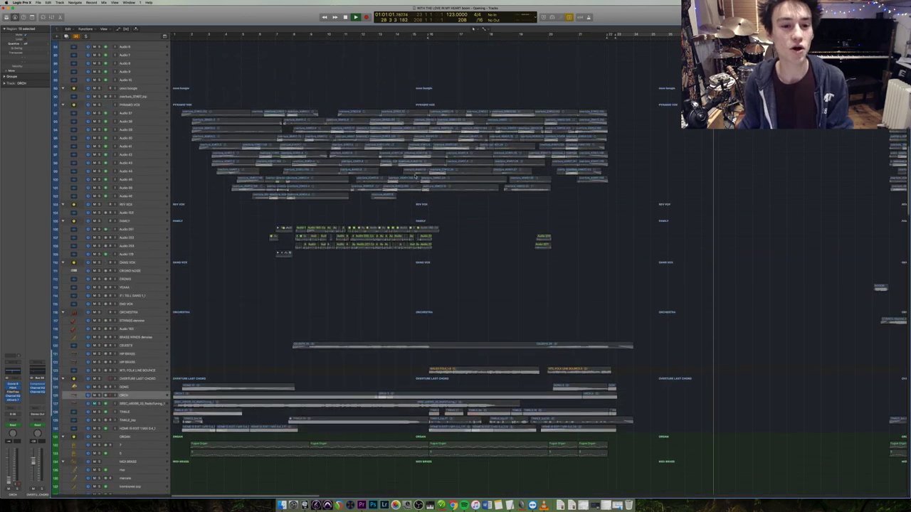
{"action": "left_click_drag", "start_coordinate": [458, 205], "coordinate": [276, 35]}
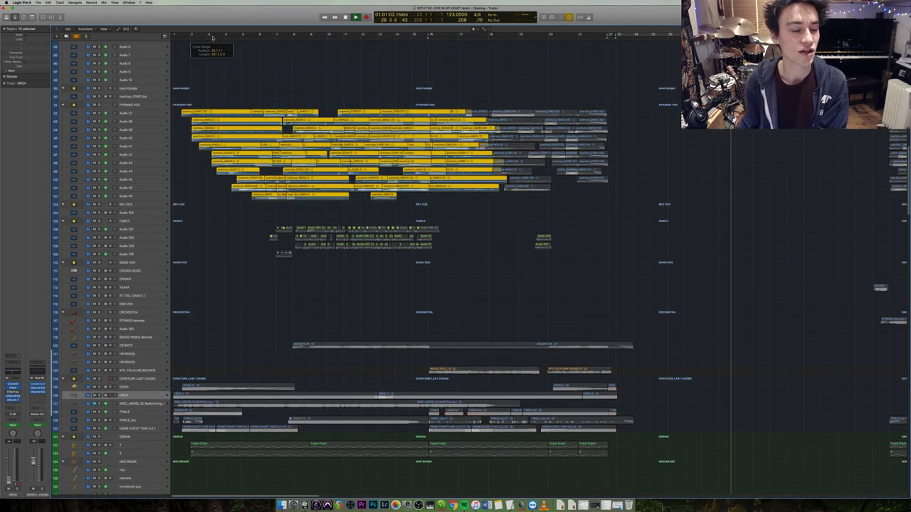
{"action": "left_click", "coordinate": [254, 35]}
{"action": "key", "text": "super+Right"}
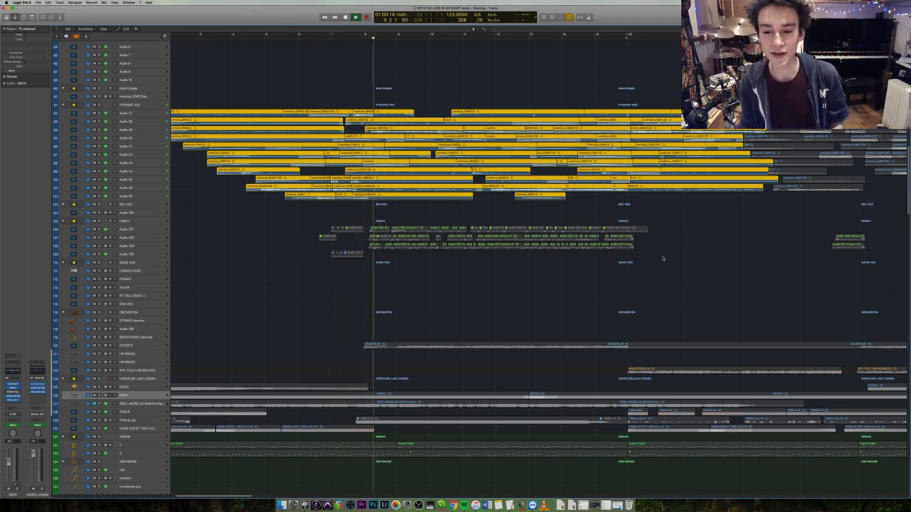
Play the soft vocal and VOX group regions from bar 8 in solo, followed by the FAMILY group regions in the same section.
{"action": "scroll", "coordinate": [644, 268], "scroll_direction": "up", "scroll_amount": 15}
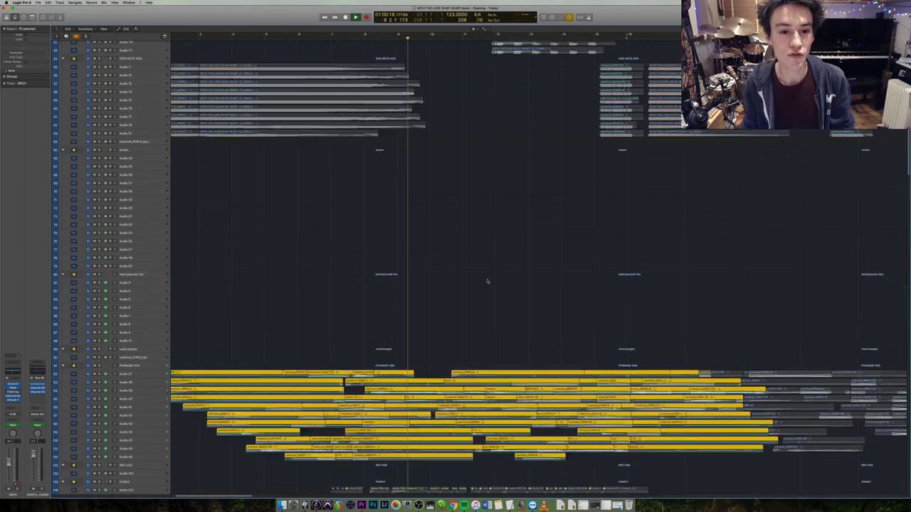
{"action": "left_click_drag", "start_coordinate": [526, 270], "coordinate": [342, 37]}
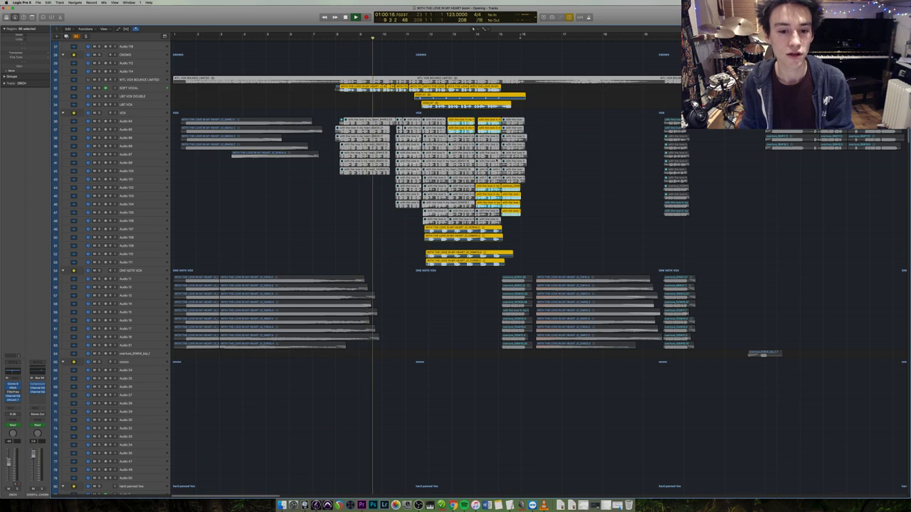
{"action": "scroll", "coordinate": [466, 253], "scroll_direction": "down", "scroll_amount": 10}
{"action": "scroll", "coordinate": [464, 257], "scroll_direction": "down", "scroll_amount": 5}
{"action": "left_click_drag", "start_coordinate": [559, 331], "coordinate": [359, 275]}
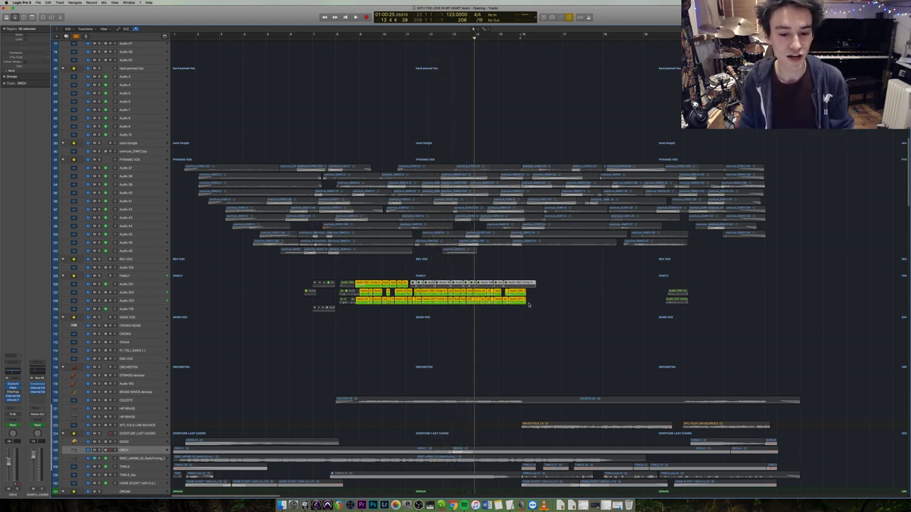
Turn solo off and examine the vocal groups across the whole timeline, from the soft vocal down to FAMILY.
{"action": "key", "text": "ctrl+s"}
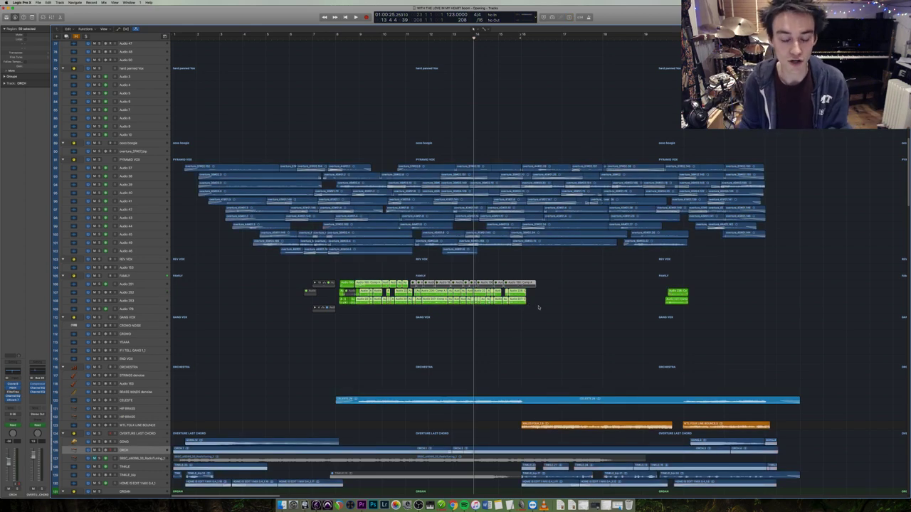
{"action": "scroll", "coordinate": [535, 307], "scroll_direction": "down", "scroll_amount": 6}
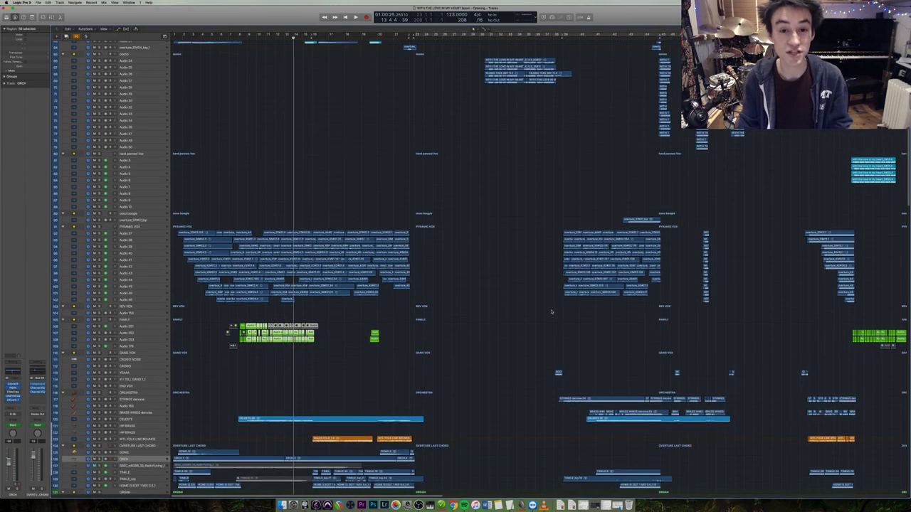
{"action": "scroll", "coordinate": [549, 313], "scroll_direction": "up", "scroll_amount": 10}
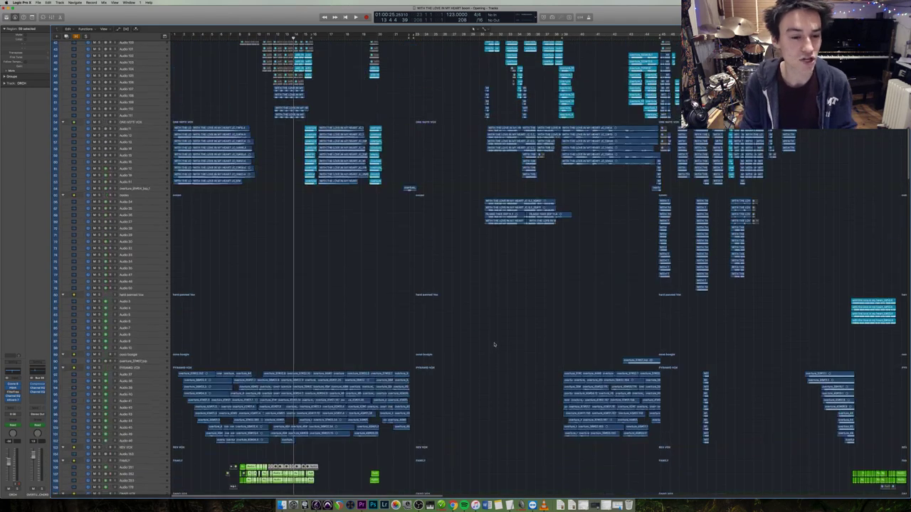
{"action": "scroll", "coordinate": [497, 343], "scroll_direction": "down", "scroll_amount": 8}
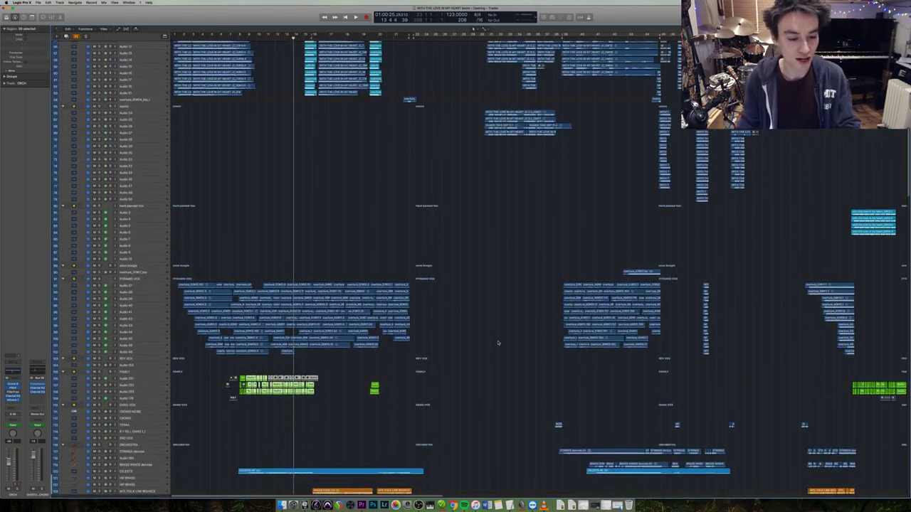
{"action": "scroll", "coordinate": [498, 343], "scroll_direction": "up", "scroll_amount": 4}
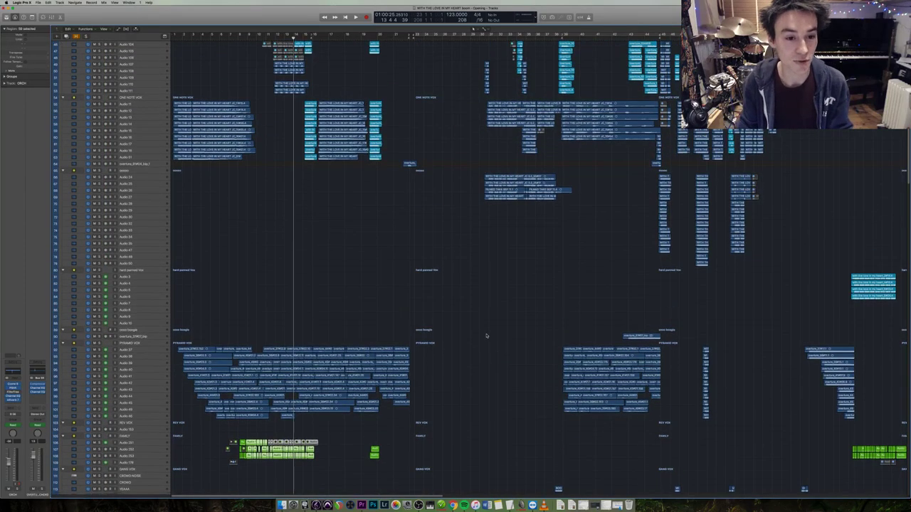
{"action": "scroll", "coordinate": [491, 335], "scroll_direction": "up", "scroll_amount": 11}
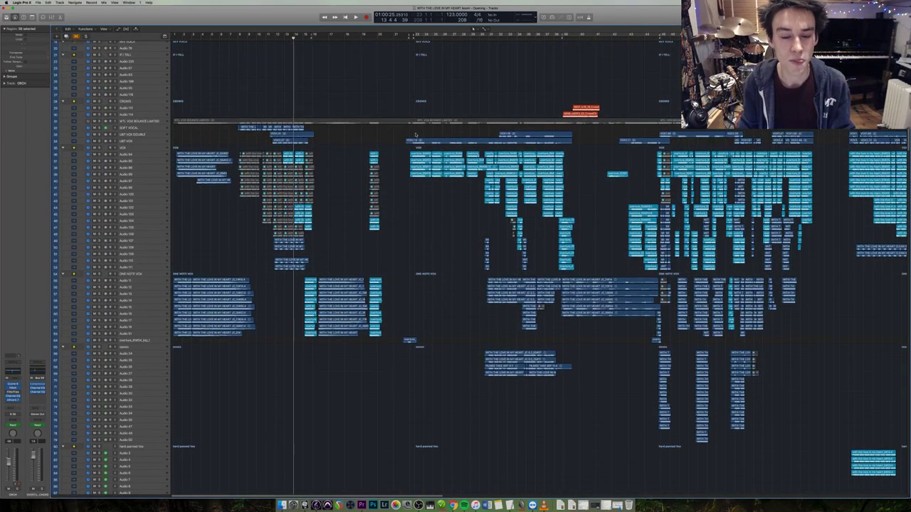
{"action": "scroll", "coordinate": [416, 134], "scroll_direction": "down", "scroll_amount": 6}
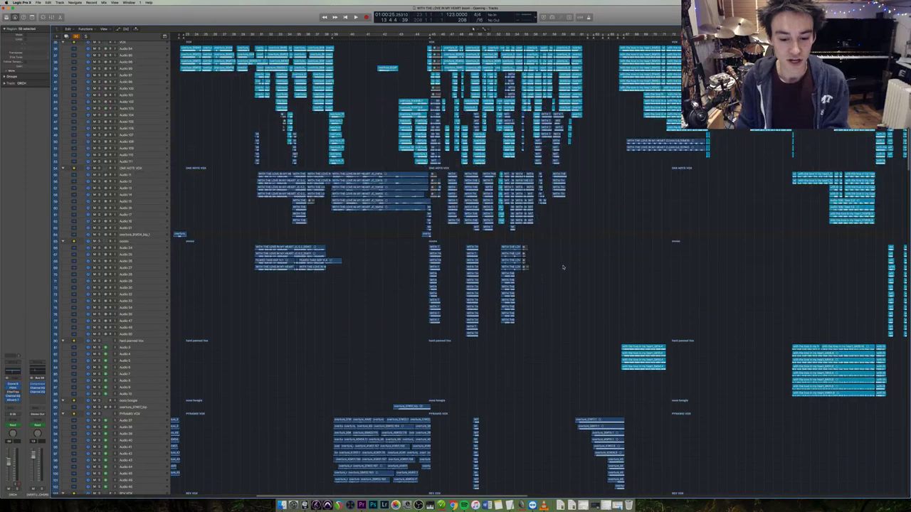
{"action": "scroll", "coordinate": [563, 267], "scroll_direction": "up", "scroll_amount": 6}
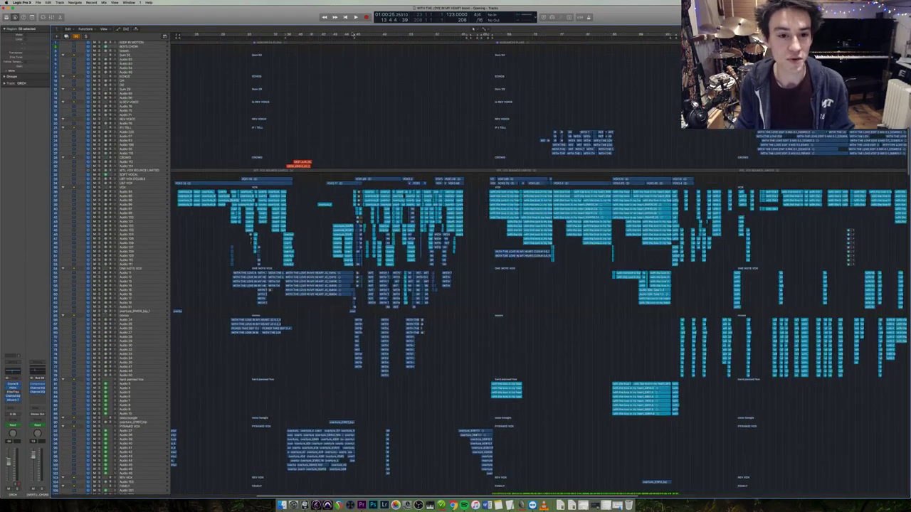
Select the VOX and ONE NOTE VOX regions from bar 44, play them in solo, and add the lead vocal regions above.
{"action": "left_click_drag", "start_coordinate": [464, 307], "coordinate": [356, 185]}
{"action": "key", "text": "ctrl+s"}
{"action": "scroll", "coordinate": [369, 184], "scroll_direction": "up", "scroll_amount": 5}
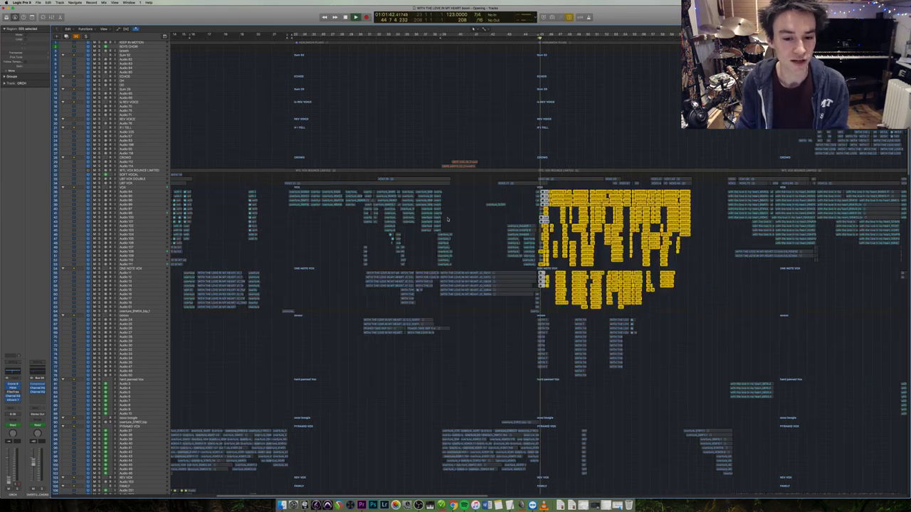
{"action": "scroll", "coordinate": [619, 326], "scroll_direction": "down", "scroll_amount": 3}
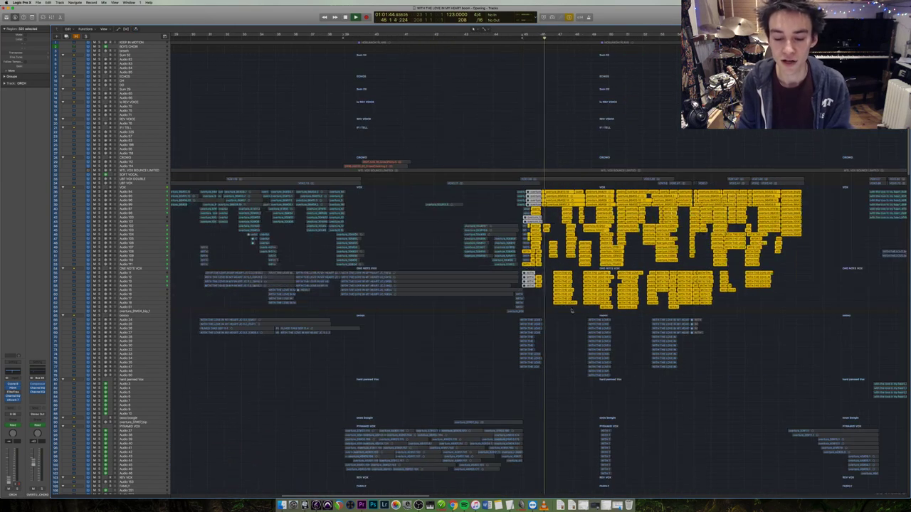
{"action": "left_click_drag", "start_coordinate": [522, 312], "coordinate": [842, 182]}
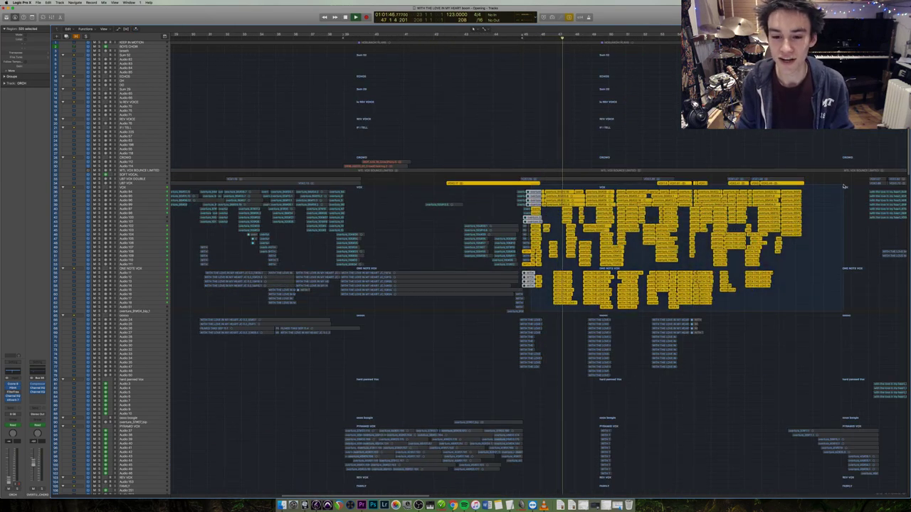
{"action": "left_click", "coordinate": [806, 360]}
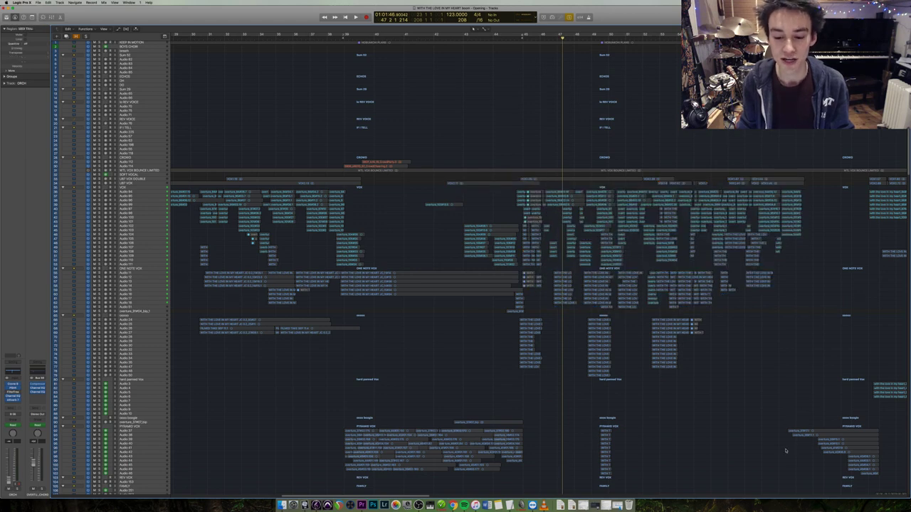
Select the regions of every vocal group from bar 44, down to PYRAMID VOX, and play them in solo, enlarged.
{"action": "left_click_drag", "start_coordinate": [831, 486], "coordinate": [525, 29]}
{"action": "key", "text": "space"}
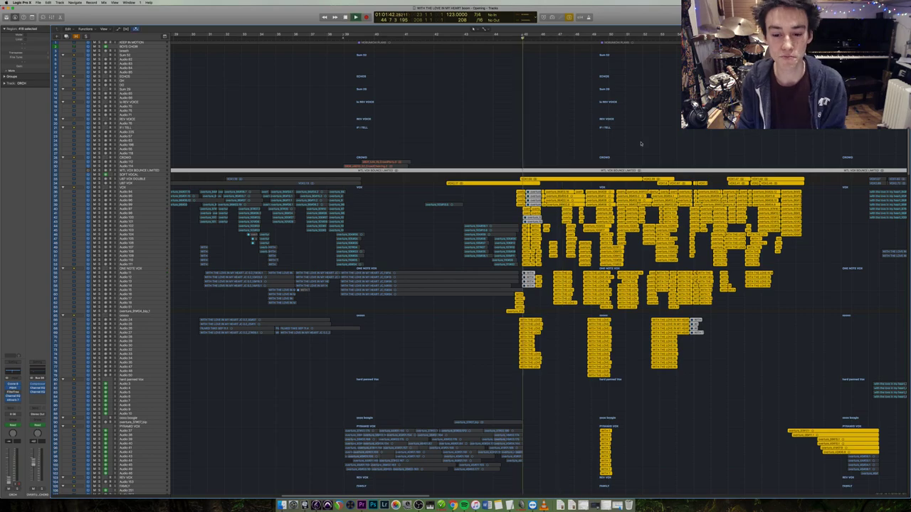
{"action": "key", "text": "z"}
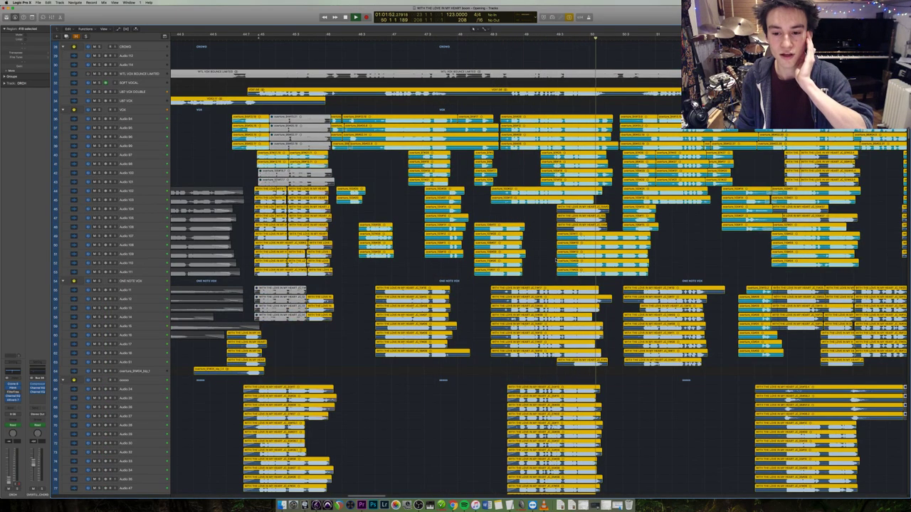
{"action": "scroll", "coordinate": [556, 261], "scroll_direction": "down", "scroll_amount": 3}
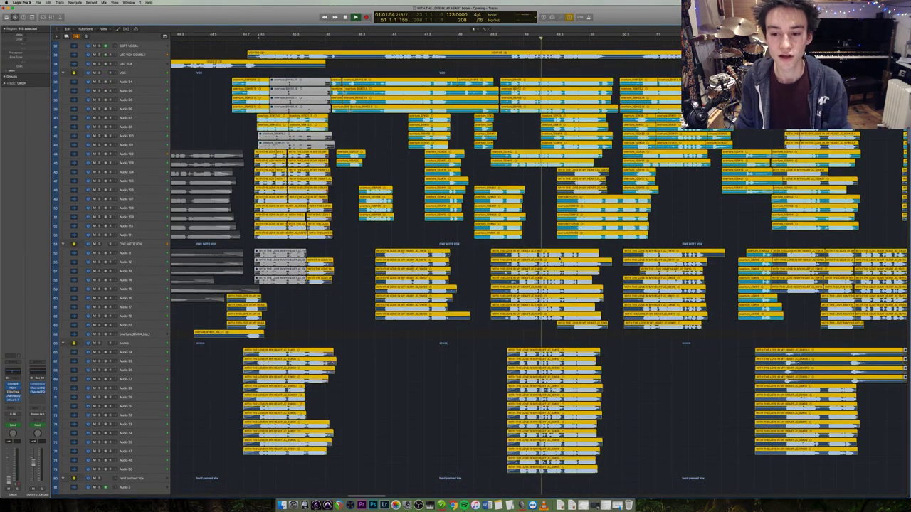
{"action": "key", "text": "super+Left"}
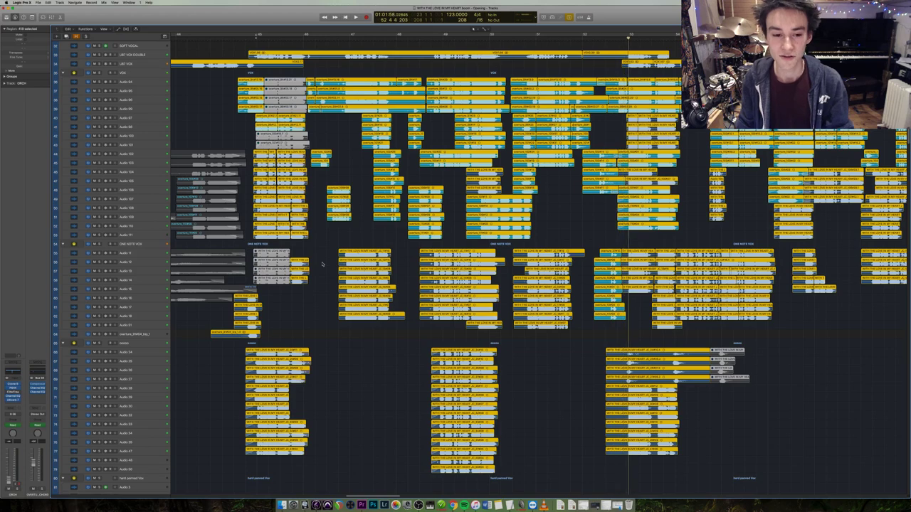
Select only the regions on VOX tracks Audio-102 to Audio-111 around bar 45 and play them in solo.
{"action": "left_click_drag", "start_coordinate": [309, 245], "coordinate": [255, 148]}
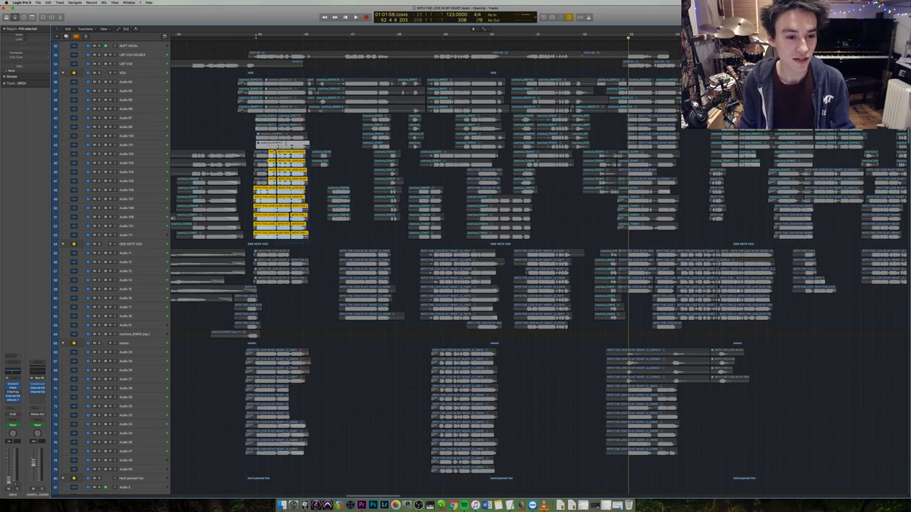
{"action": "key", "text": "super+Right"}
{"action": "key", "text": "super+Down"}
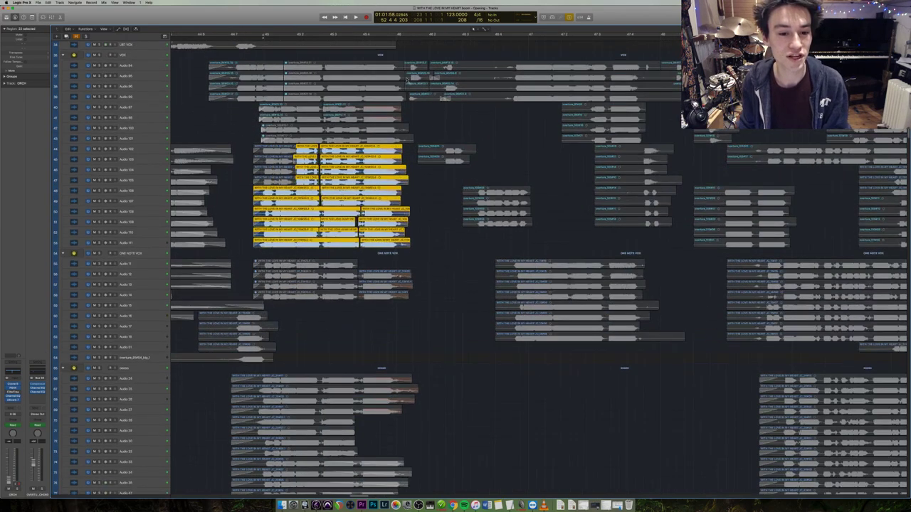
{"action": "key", "text": "space"}
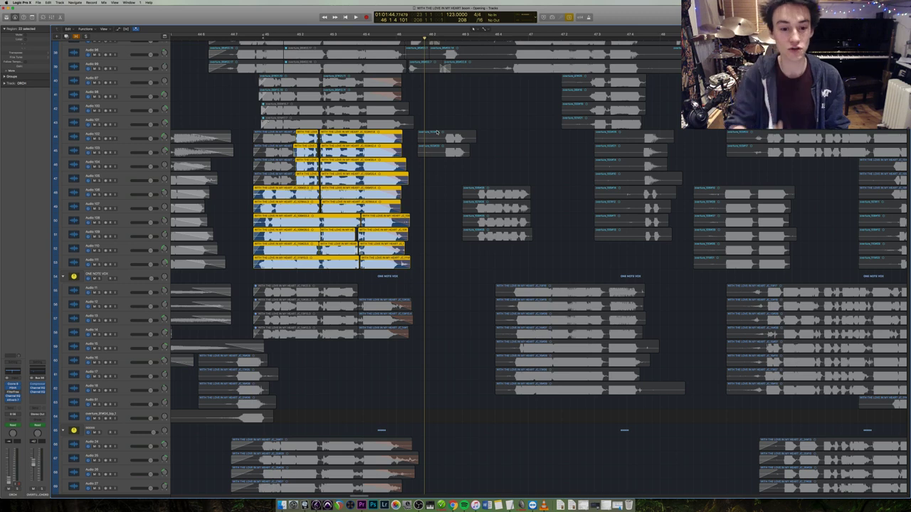
Turn solo off and examine the vocal tracks of this section, from KEEP IN MOTION down to the GANG VOX and ORCHESTRA groups.
{"action": "key", "text": "shift+space"}
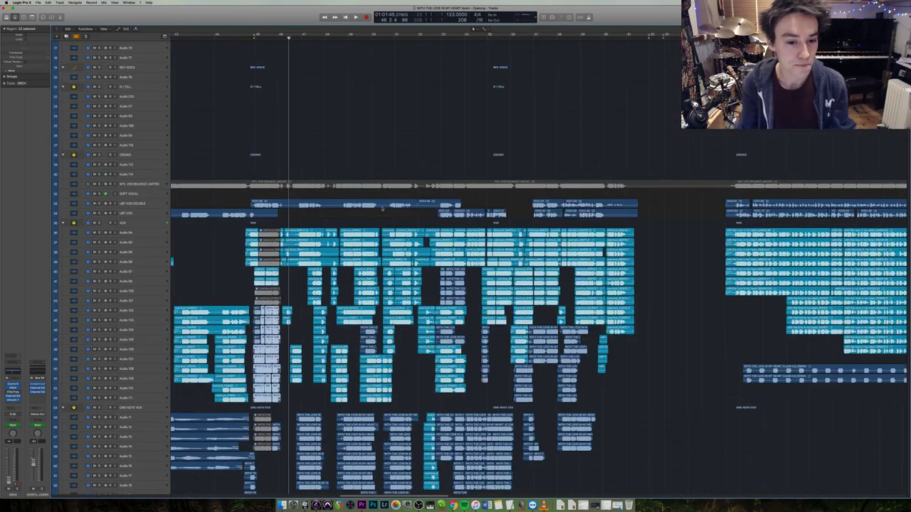
{"action": "scroll", "coordinate": [382, 207], "scroll_direction": "down", "scroll_amount": 10}
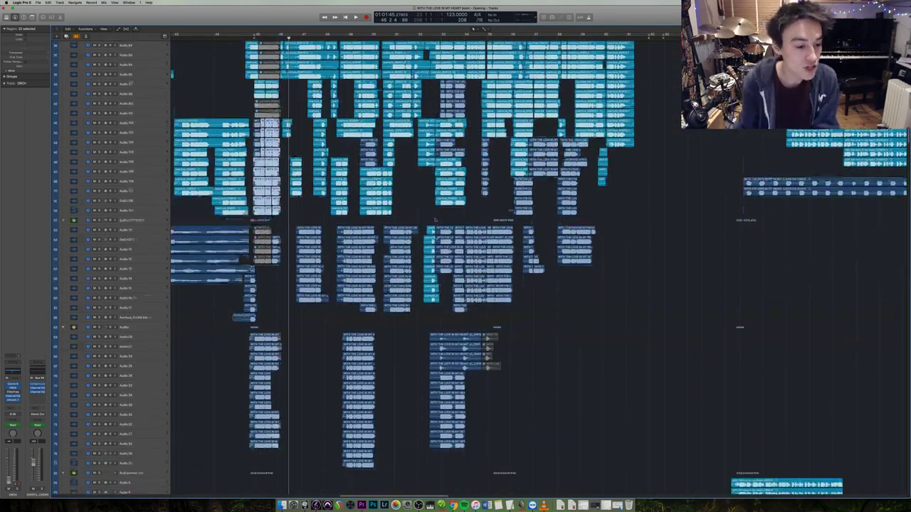
{"action": "scroll", "coordinate": [434, 220], "scroll_direction": "down", "scroll_amount": 6}
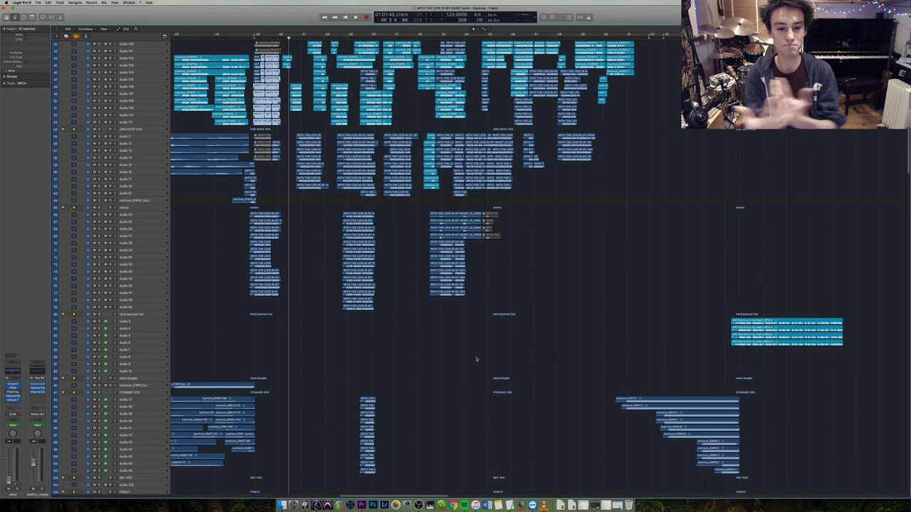
{"action": "scroll", "coordinate": [477, 359], "scroll_direction": "up", "scroll_amount": 10}
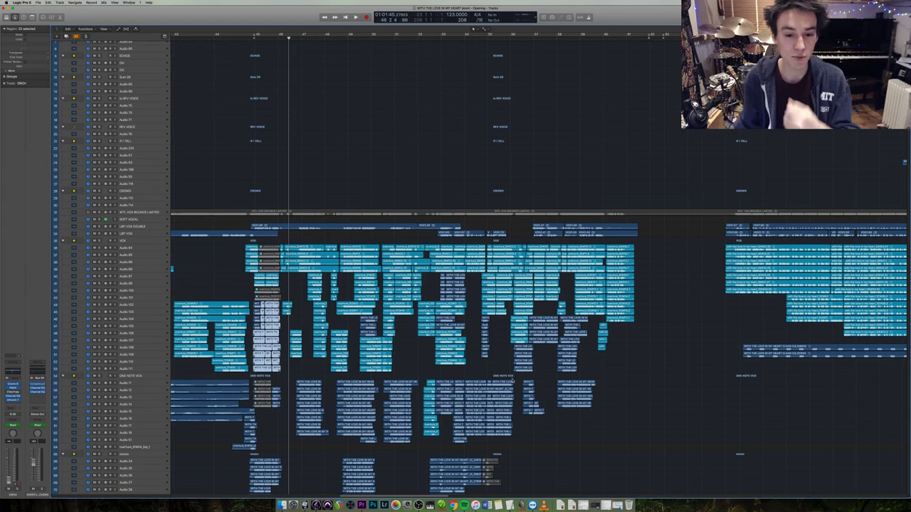
{"action": "scroll", "coordinate": [641, 270], "scroll_direction": "down", "scroll_amount": 15}
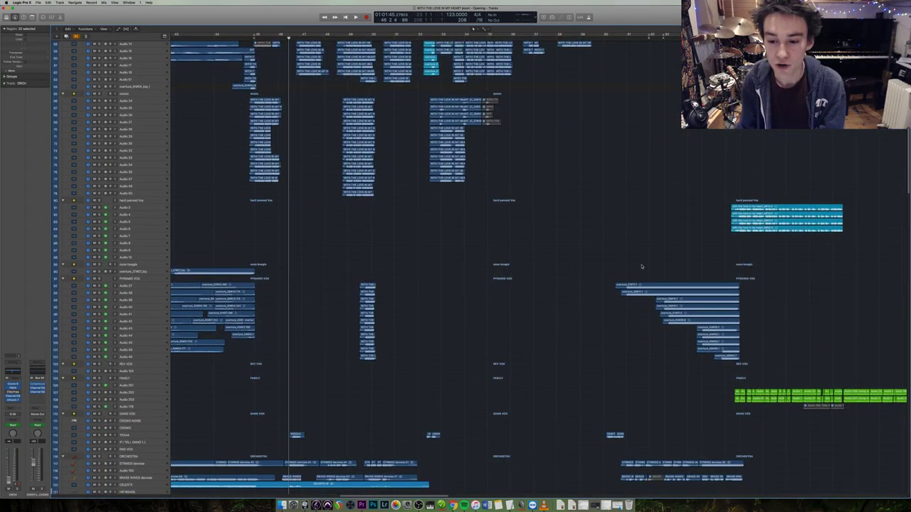
{"action": "scroll", "coordinate": [642, 266], "scroll_direction": "up", "scroll_amount": 15}
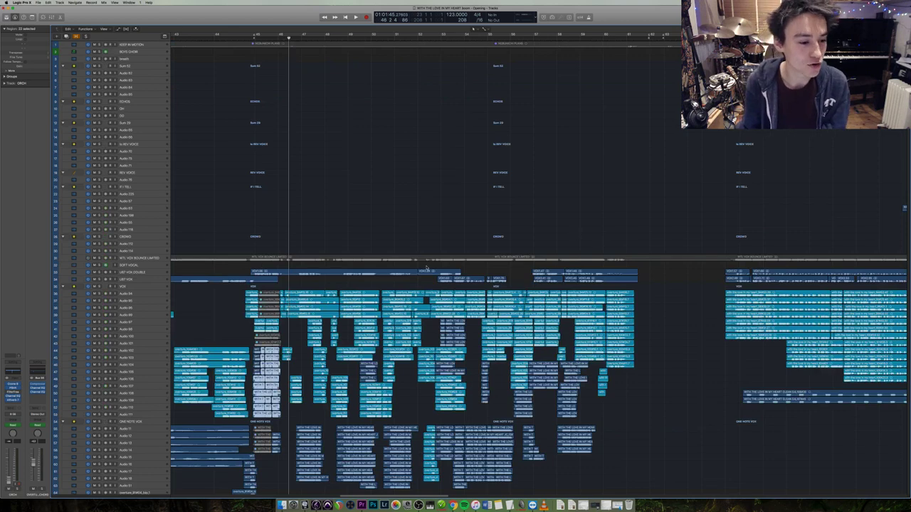
{"action": "scroll", "coordinate": [427, 269], "scroll_direction": "down", "scroll_amount": 15}
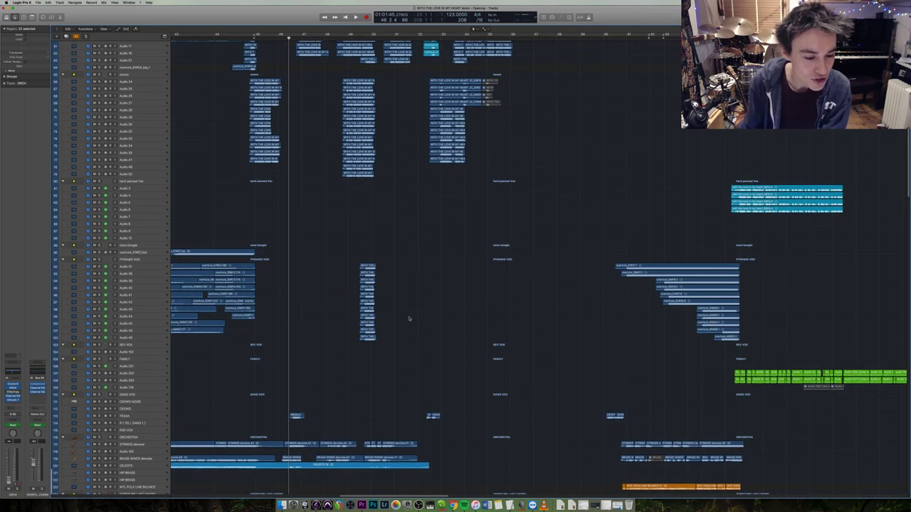
Play the three short shout regions in the GANG VOX group one after another in solo, from bar 46 to bar 60.
{"action": "scroll", "coordinate": [384, 313], "scroll_direction": "down", "scroll_amount": 3}
{"action": "left_click", "coordinate": [298, 339]}
{"action": "key", "text": "space"}
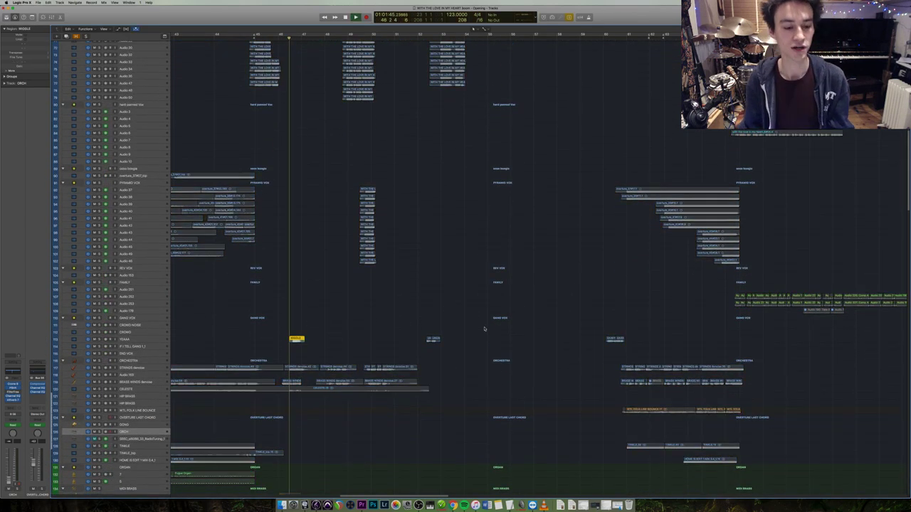
{"action": "left_click_drag", "start_coordinate": [453, 353], "coordinate": [409, 330]}
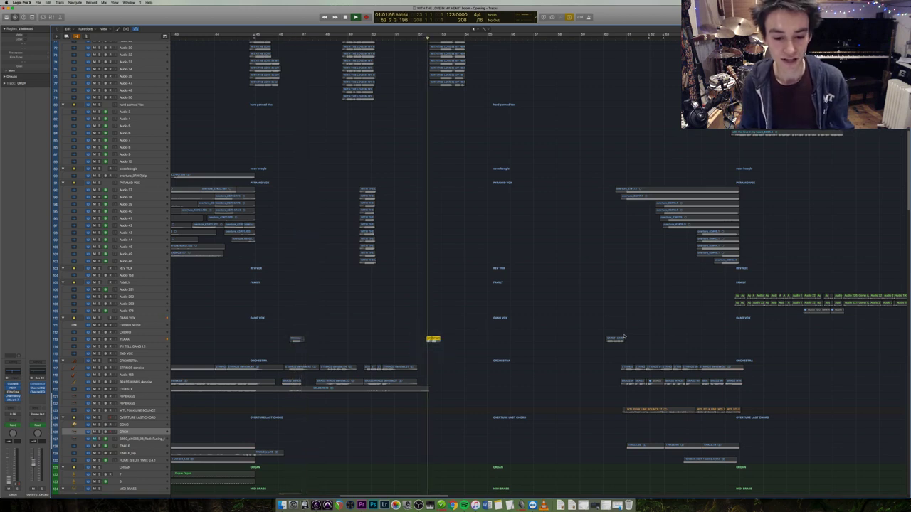
{"action": "key", "text": "Right"}
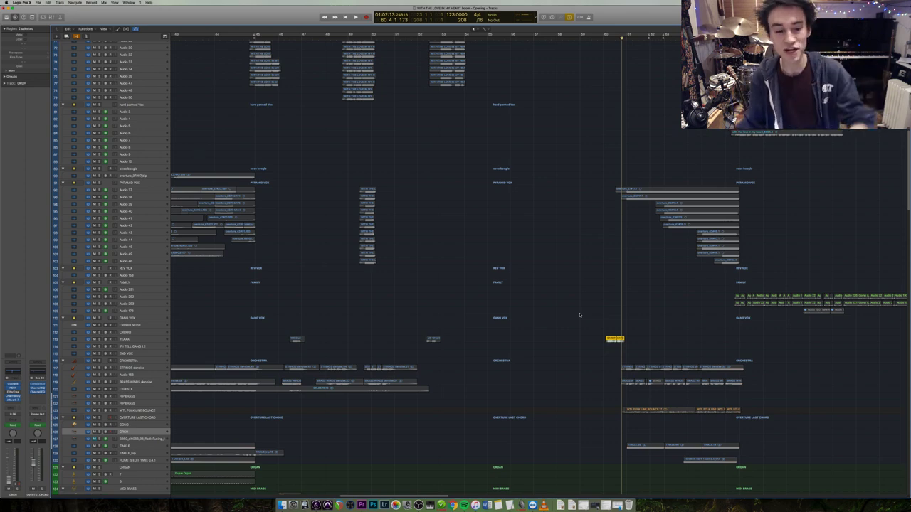
Select the shout and IF I TELL GANG regions in the GANG VOX group from about bar 96 and play them in solo.
{"action": "scroll", "coordinate": [579, 315], "scroll_direction": "down", "scroll_amount": 6}
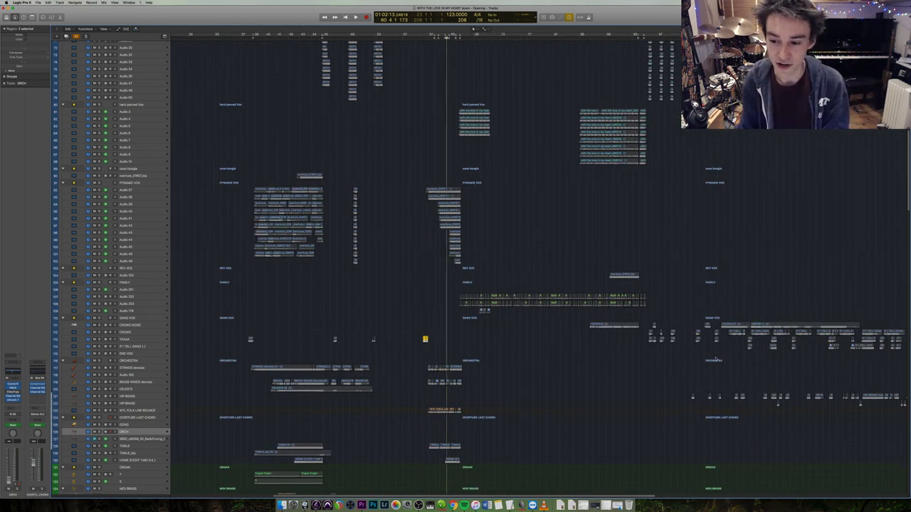
{"action": "scroll", "coordinate": [715, 361], "scroll_direction": "down", "scroll_amount": 5}
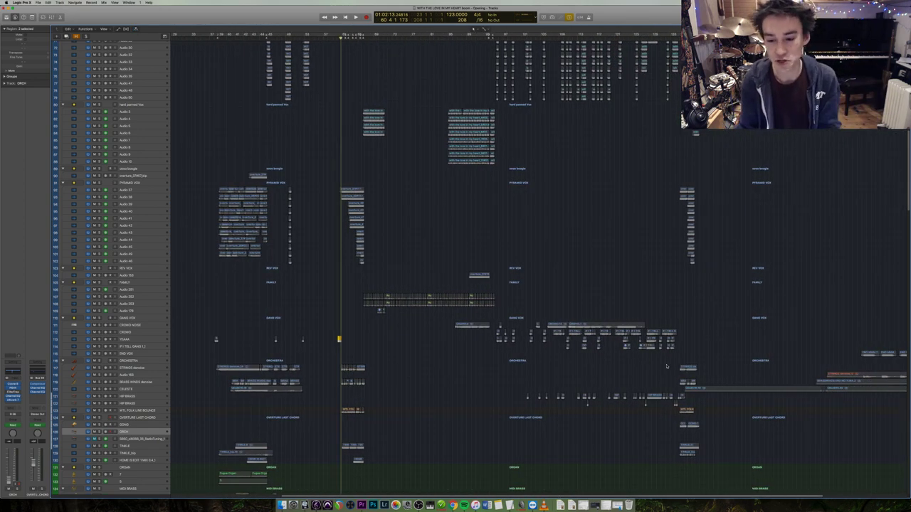
{"action": "left_click_drag", "start_coordinate": [707, 358], "coordinate": [495, 327]}
{"action": "key", "text": "space"}
{"action": "scroll", "coordinate": [612, 365], "scroll_direction": "up", "scroll_amount": 5}
{"action": "scroll", "coordinate": [612, 365], "scroll_direction": "up", "scroll_amount": 3}
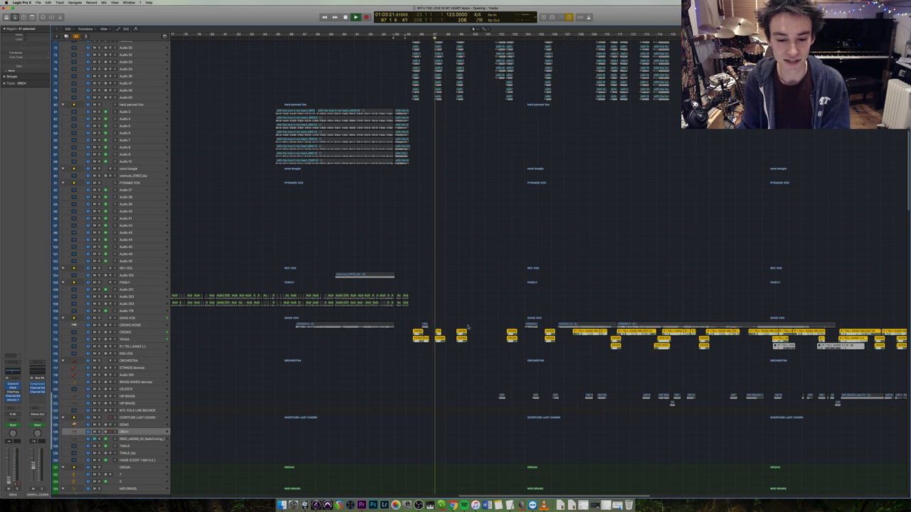
{"action": "scroll", "coordinate": [494, 373], "scroll_direction": "right", "scroll_amount": 5}
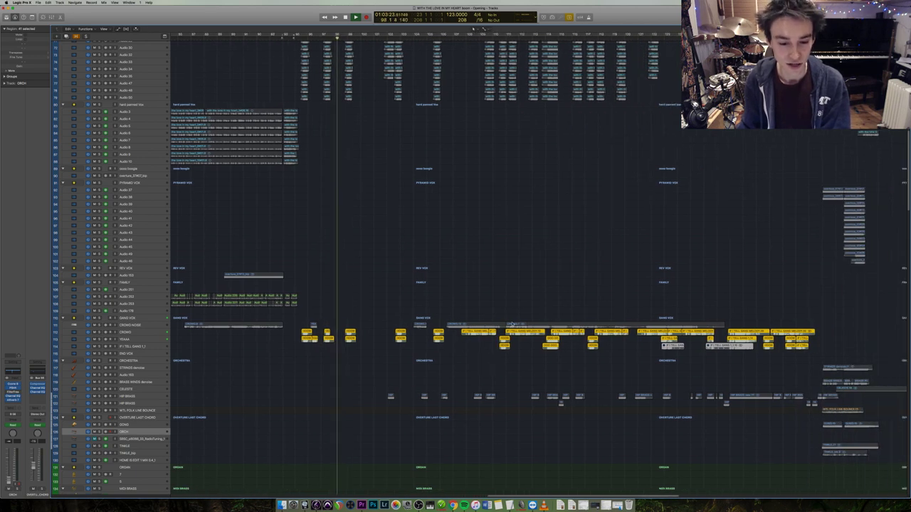
Play the first IF I TELL GANG region in solo, followed by two of the CROWD NOISE regions in the same section.
{"action": "left_click", "coordinate": [487, 335]}
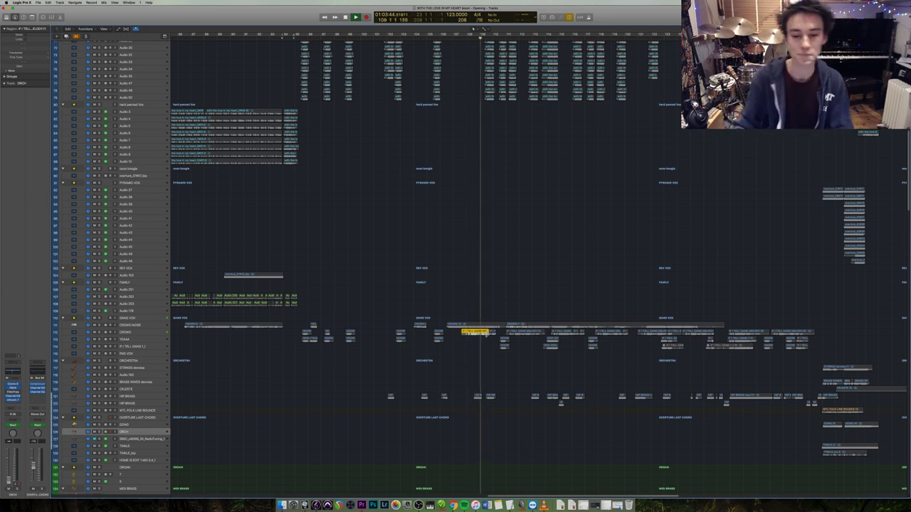
{"action": "left_click", "coordinate": [420, 325]}
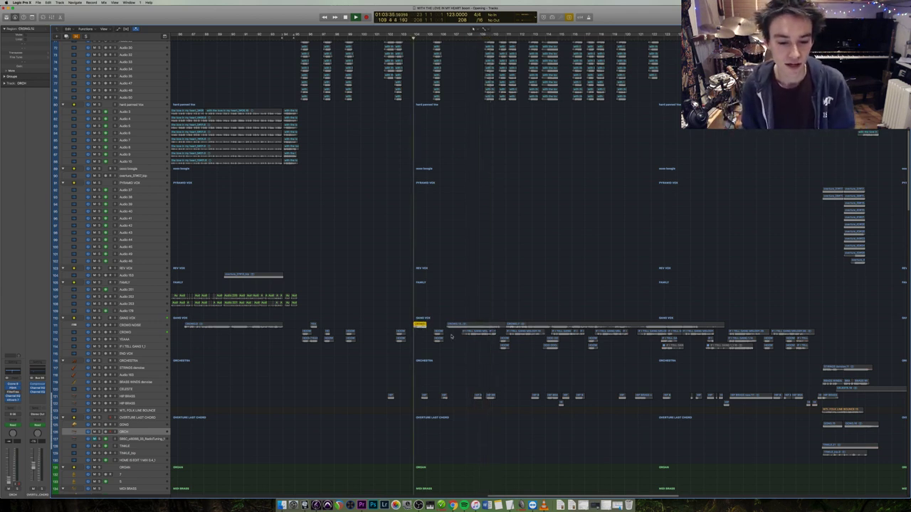
{"action": "left_click", "coordinate": [481, 327]}
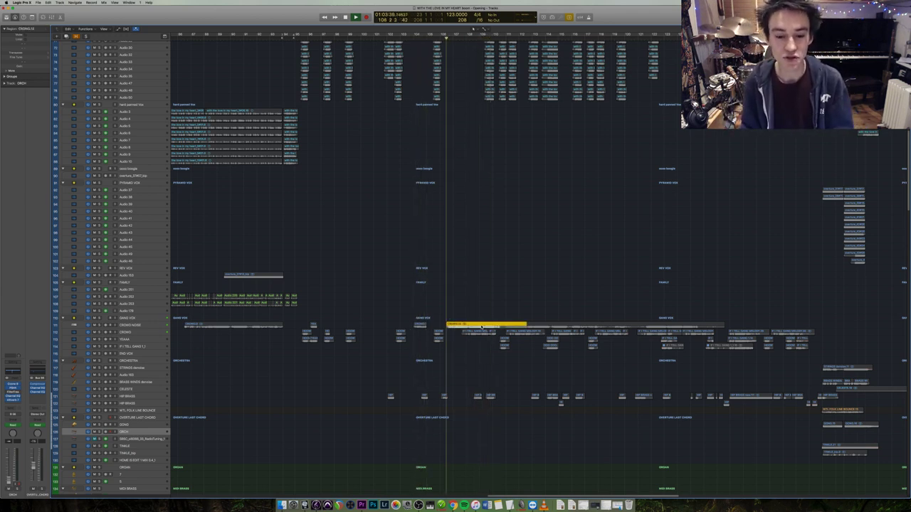
{"action": "scroll", "coordinate": [481, 325], "scroll_direction": "down", "scroll_amount": 5}
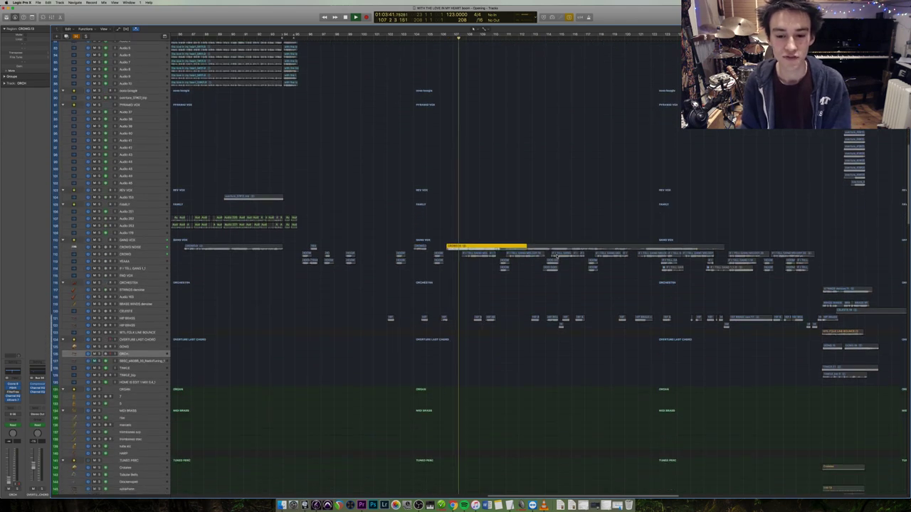
{"action": "left_click", "coordinate": [567, 272]}
{"action": "key", "text": "super+Left"}
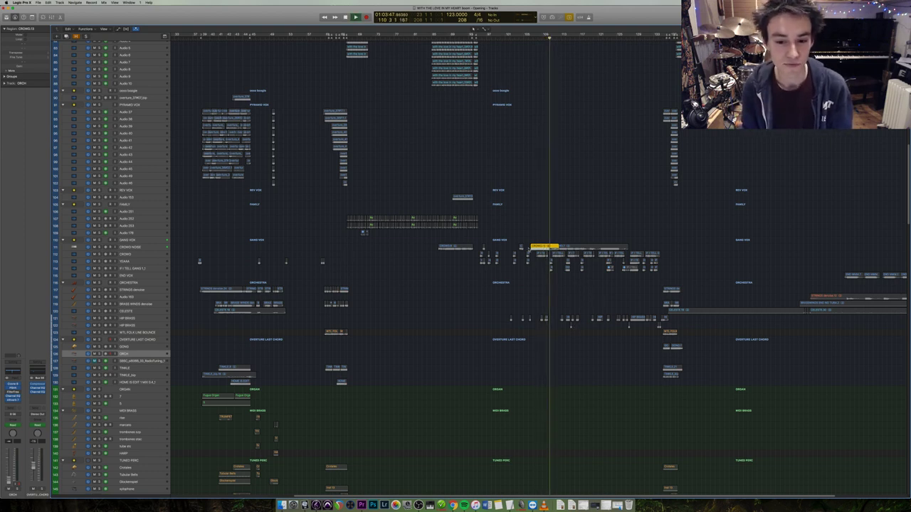
{"action": "key", "text": "space"}
Select the FAMILY group regions, then turn solo off and return to the upper vocal groups.
{"action": "left_click_drag", "start_coordinate": [494, 223], "coordinate": [328, 217]}
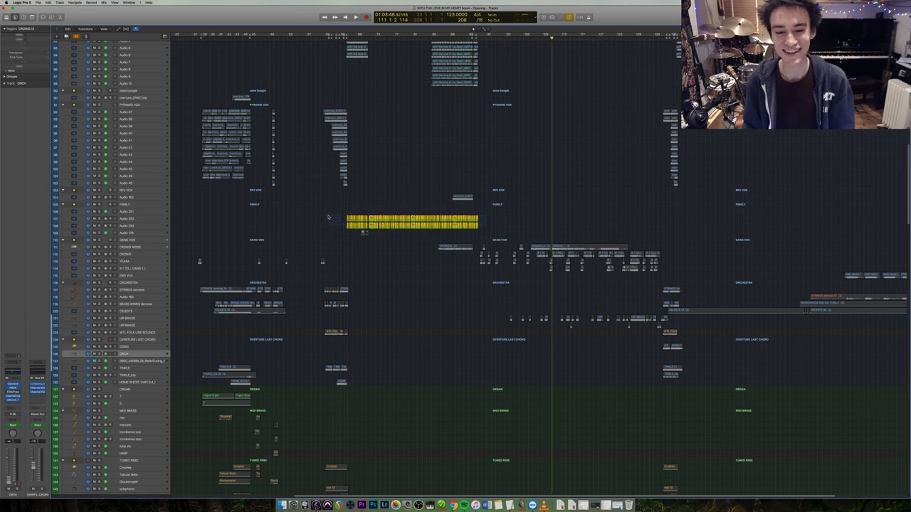
{"action": "scroll", "coordinate": [372, 278], "scroll_direction": "up", "scroll_amount": 5}
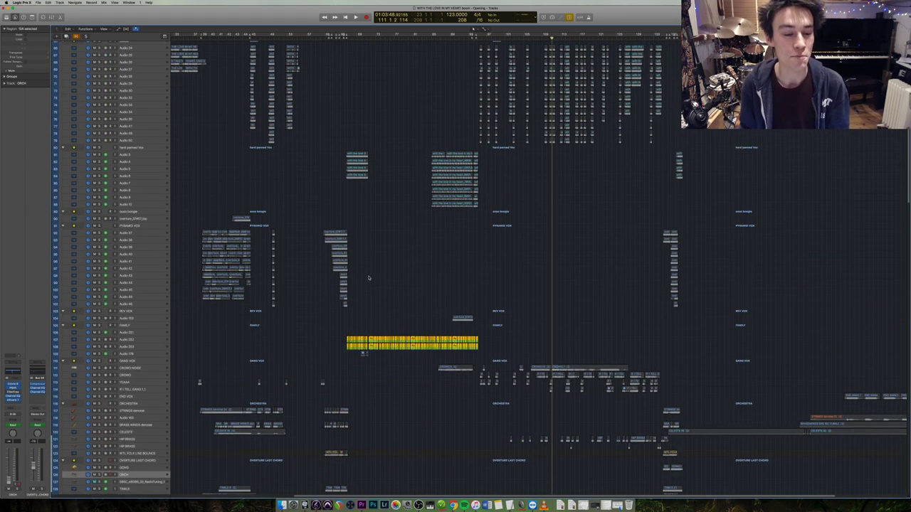
{"action": "scroll", "coordinate": [366, 248], "scroll_direction": "up", "scroll_amount": 15}
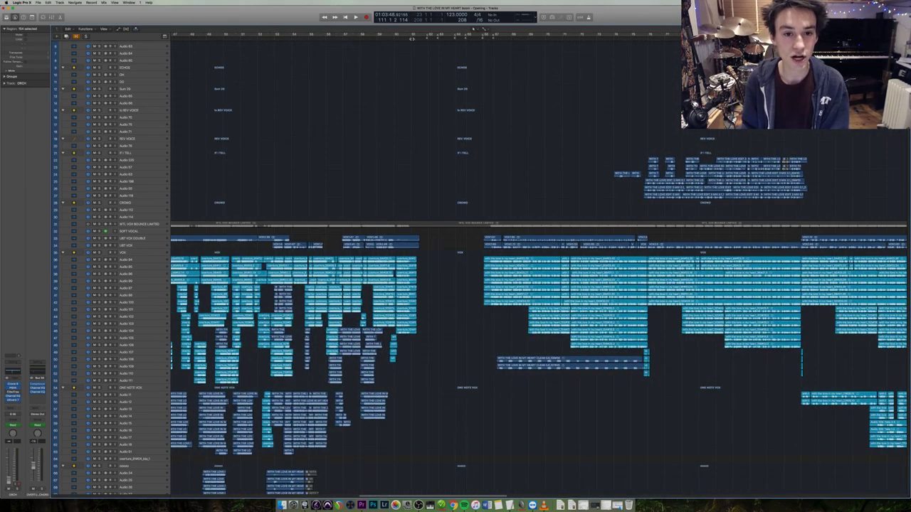
Select the WTL FOLK LINE BOUNCE regions in the ORCHESTRA group and play them in solo from bar 61.
{"action": "scroll", "coordinate": [427, 75], "scroll_direction": "down", "scroll_amount": 20}
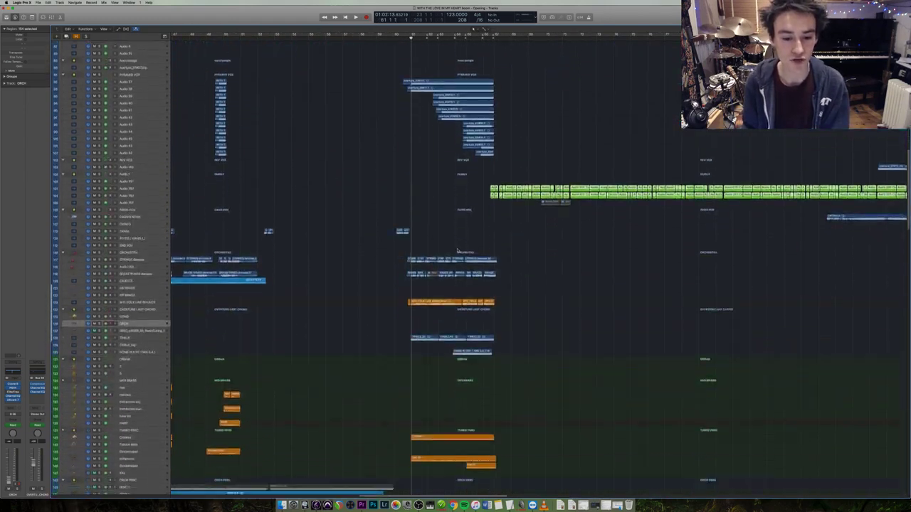
{"action": "key", "text": "ctrl+s"}
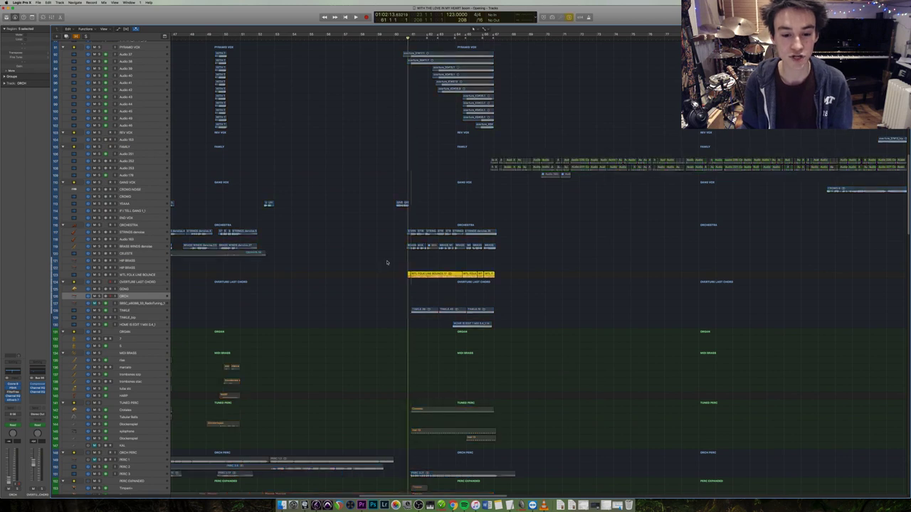
{"action": "key", "text": "space"}
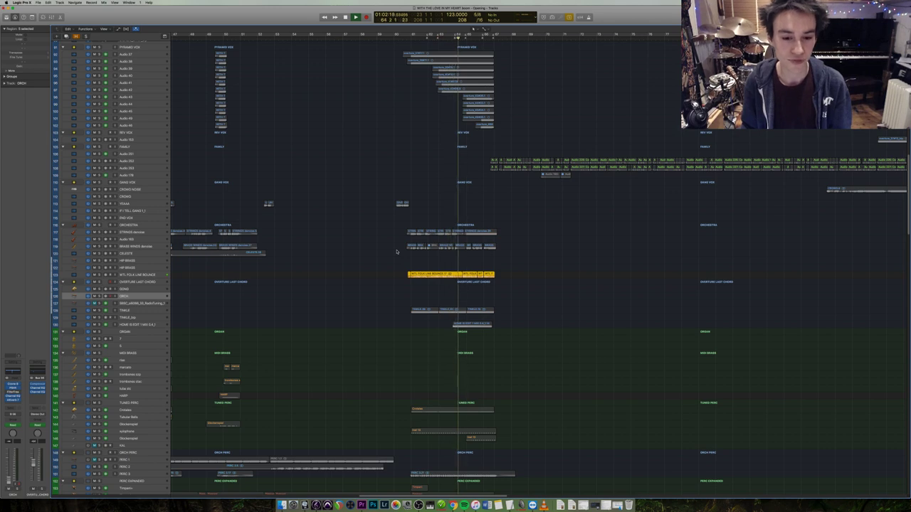
{"action": "key", "text": "super+Left"}
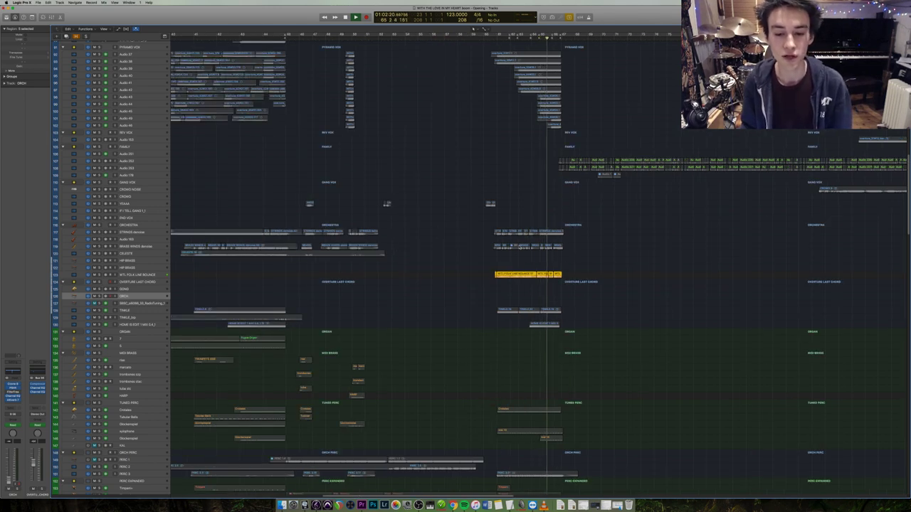
Select the strings and brass winds regions in the ORCHESTRA group from about bar 61, play them in solo, and turn solo off.
{"action": "left_click_drag", "start_coordinate": [569, 250], "coordinate": [472, 222]}
{"action": "key", "text": "shift+Return"}
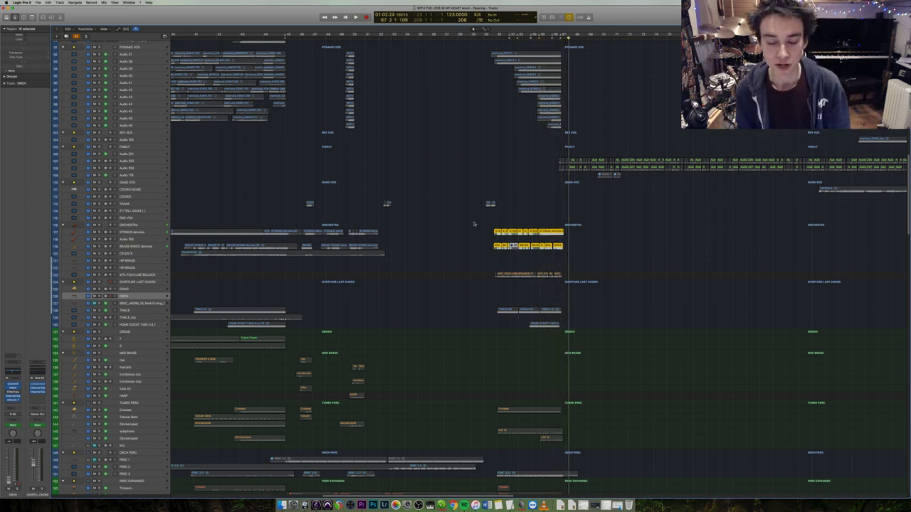
{"action": "left_click", "coordinate": [632, 258]}
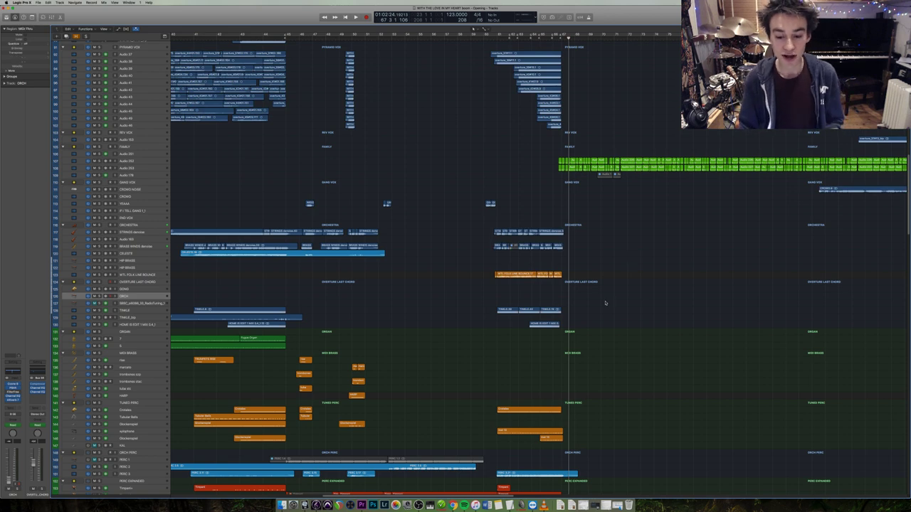
Open the WITH THE LOVE ORCH boom project from its Finder folder, answering the close prompt and accepting the newer-version warning.
{"action": "left_click", "coordinate": [617, 505]}
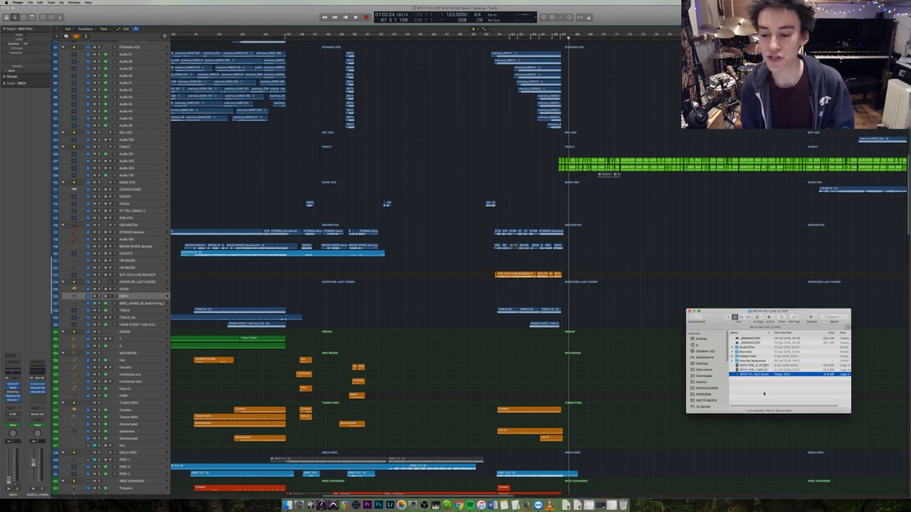
{"action": "double_click", "coordinate": [738, 373]}
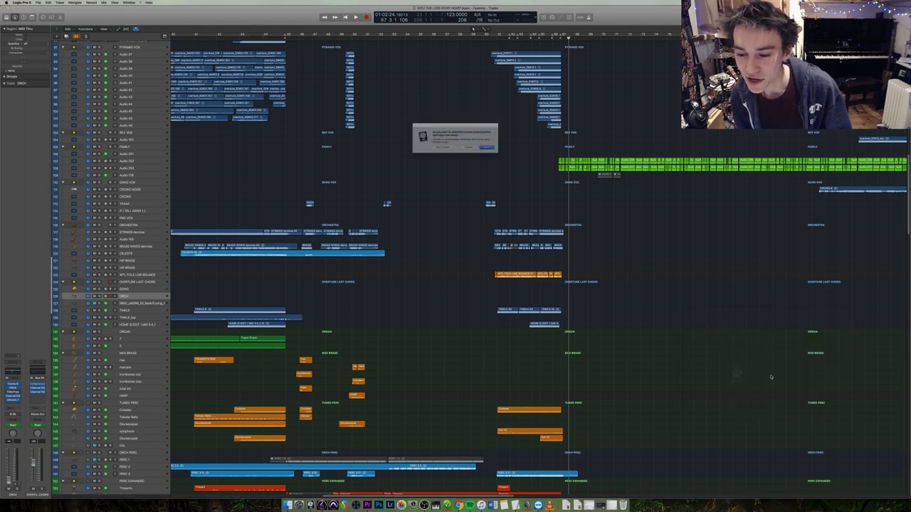
{"action": "left_click", "coordinate": [439, 150]}
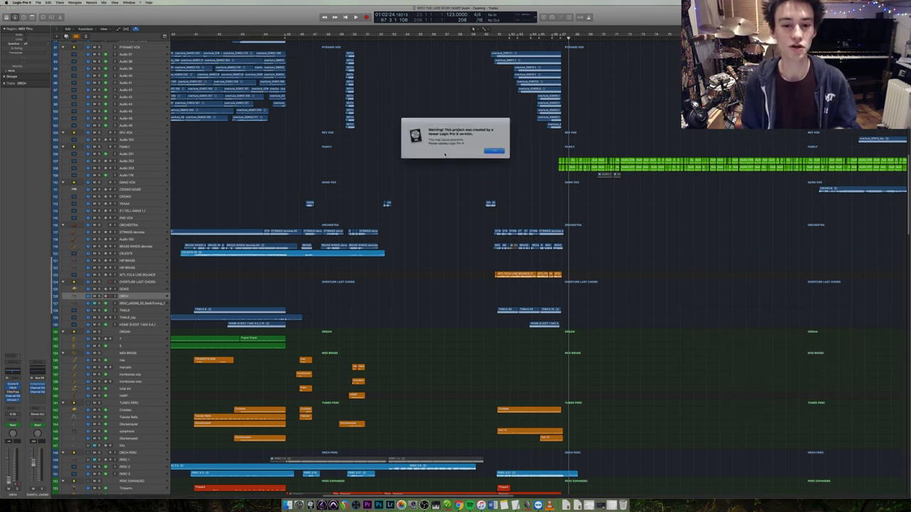
{"action": "left_click", "coordinate": [488, 147]}
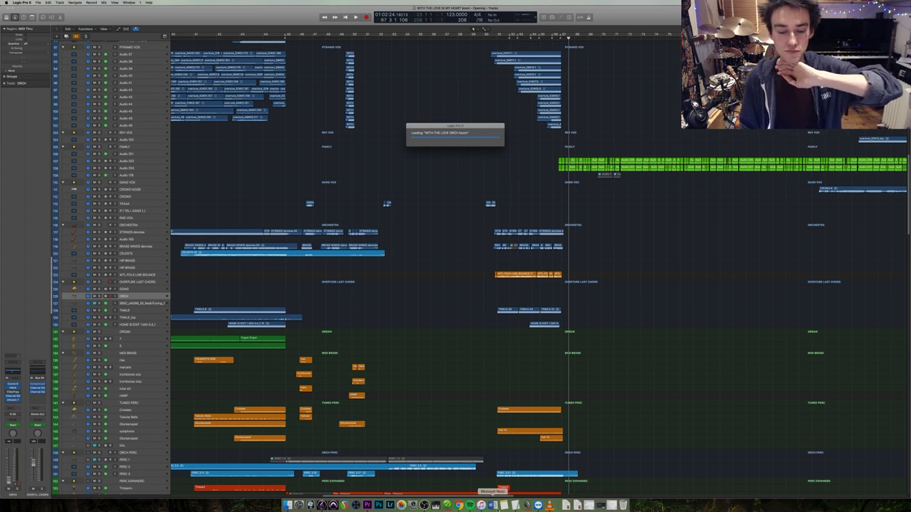
Switch to the Sibelius score and play it from bar 142, examining the brass, timpani and tuned percussion staves.
{"action": "left_click", "coordinate": [286, 504]}
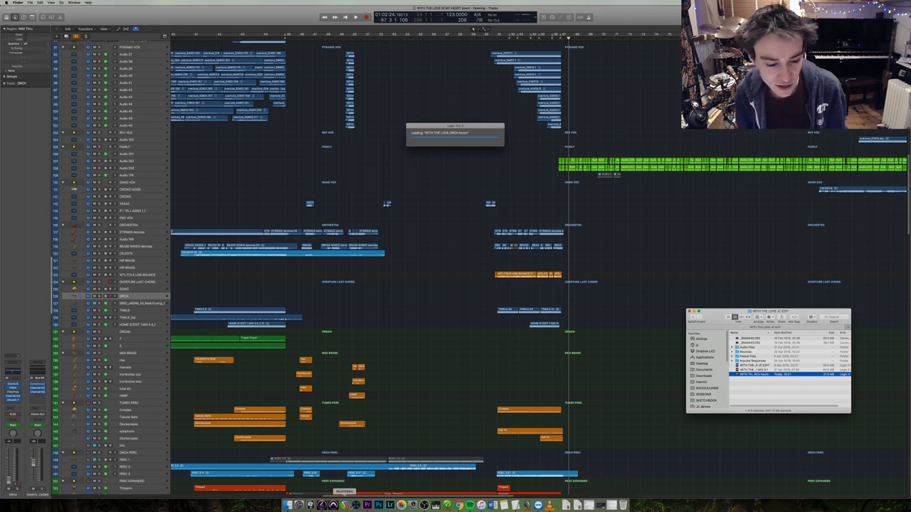
{"action": "left_click", "coordinate": [323, 505]}
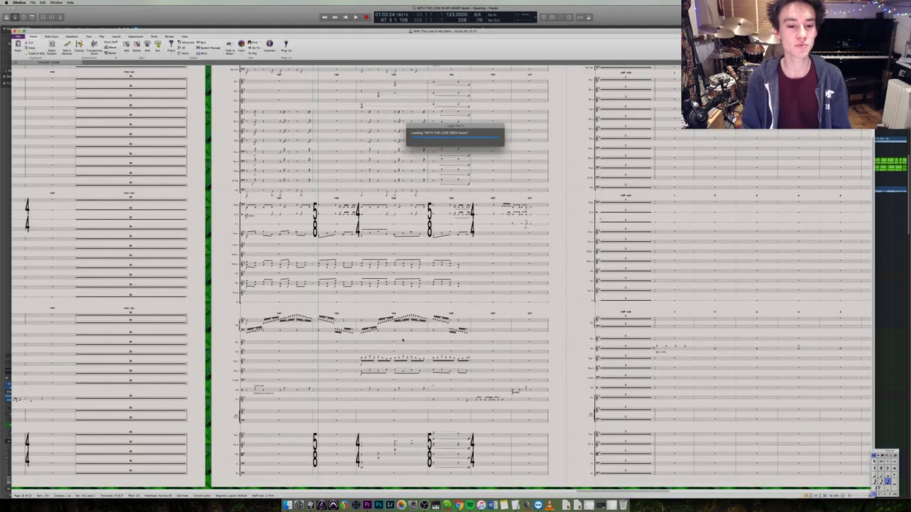
{"action": "scroll", "coordinate": [562, 164], "scroll_direction": "up", "scroll_amount": 5}
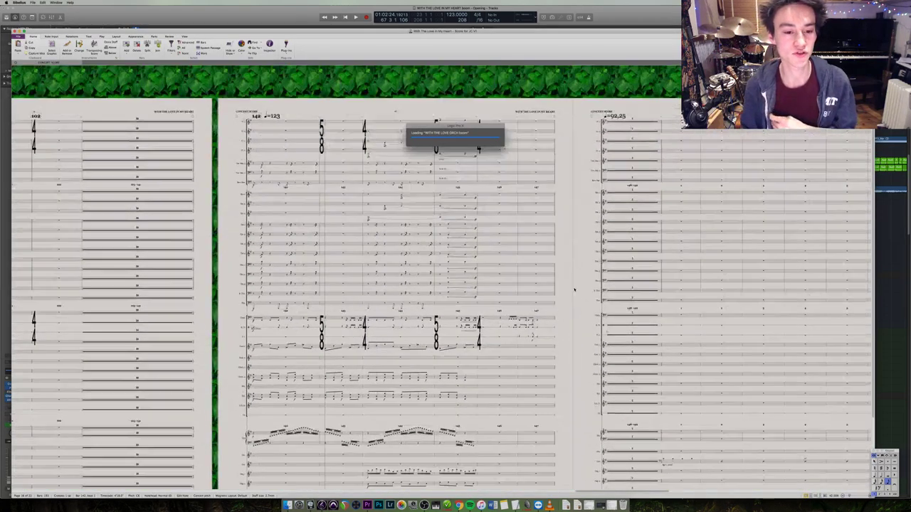
{"action": "scroll", "coordinate": [287, 170], "scroll_direction": "down", "scroll_amount": 3}
{"action": "scroll", "coordinate": [287, 170], "scroll_direction": "left", "scroll_amount": 2}
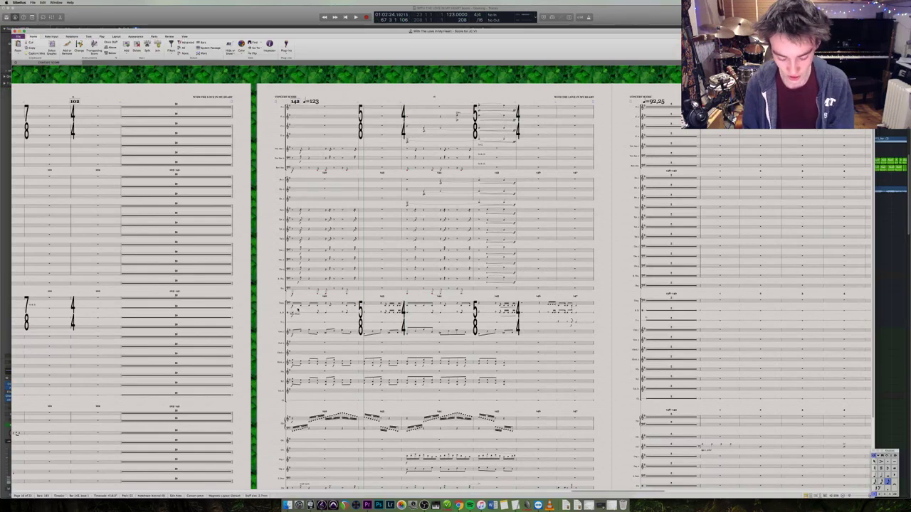
{"action": "key", "text": "super+equal"}
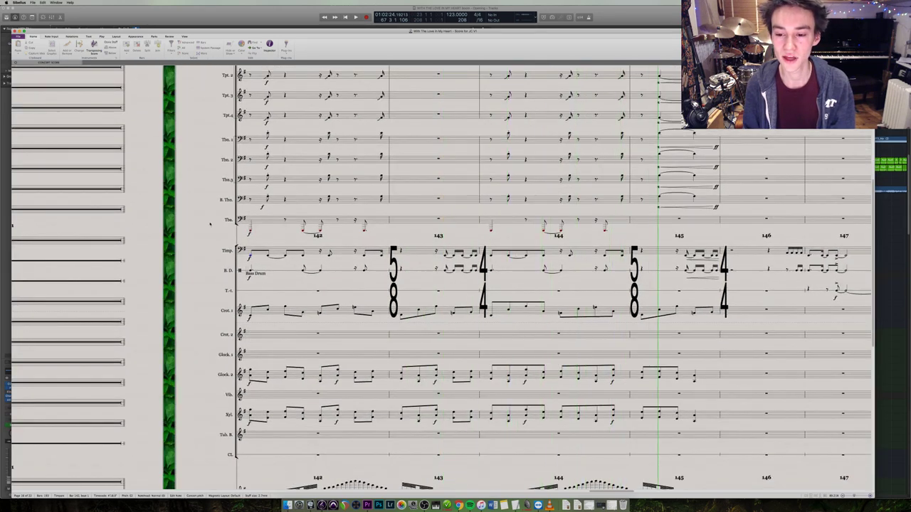
Return to the opening pages of the score and play from bar 9, examining the glockenspiel, harp, celeste and organ staves.
{"action": "scroll", "coordinate": [422, 303], "scroll_direction": "down", "scroll_amount": 5}
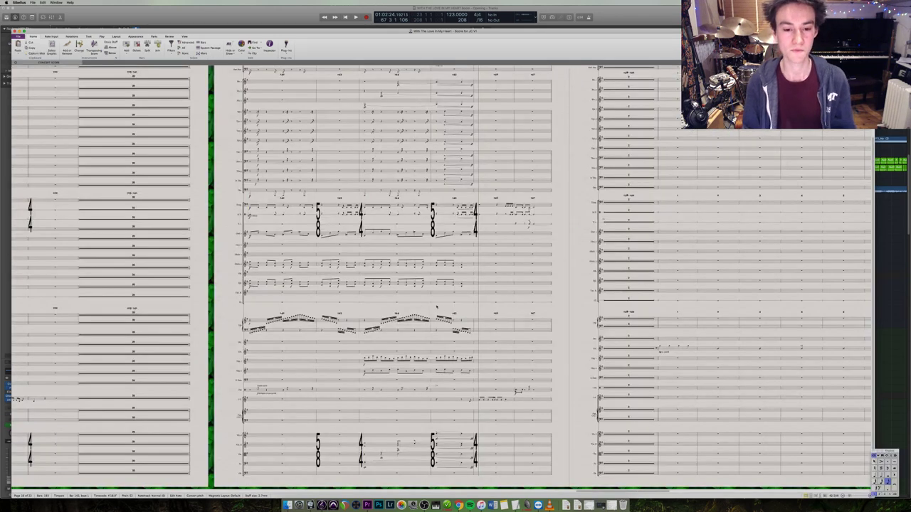
{"action": "scroll", "coordinate": [446, 302], "scroll_direction": "up", "scroll_amount": 5}
{"action": "scroll", "coordinate": [700, 307], "scroll_direction": "down", "scroll_amount": 4}
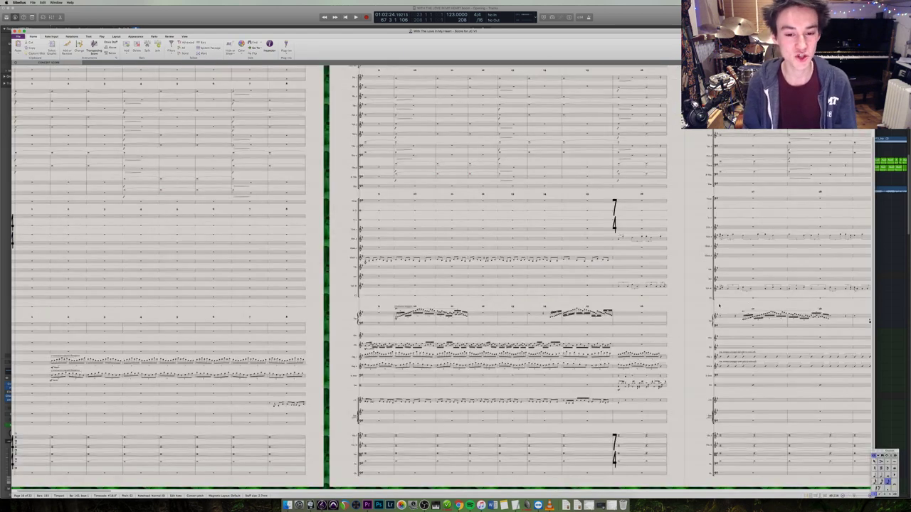
{"action": "scroll", "coordinate": [674, 307], "scroll_direction": "down", "scroll_amount": 1}
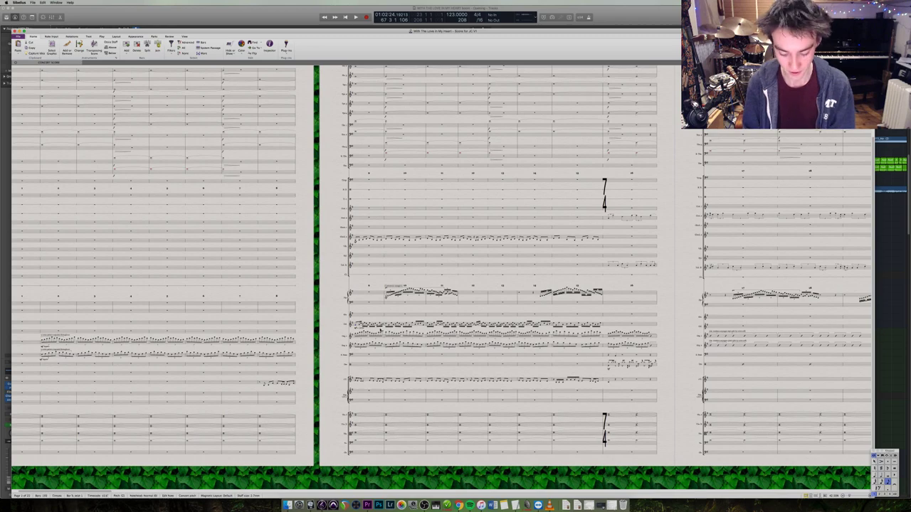
{"action": "scroll", "coordinate": [380, 330], "scroll_direction": "up", "scroll_amount": 5}
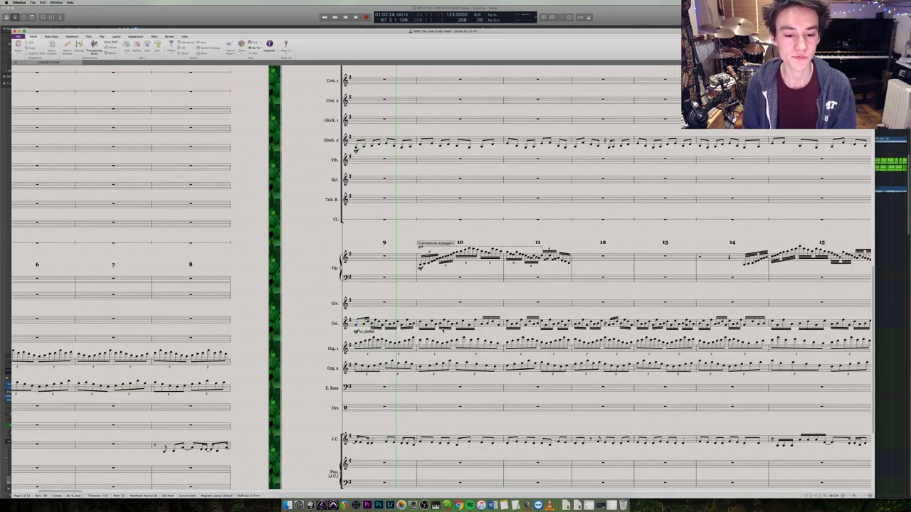
{"action": "scroll", "coordinate": [513, 277], "scroll_direction": "right", "scroll_amount": 5}
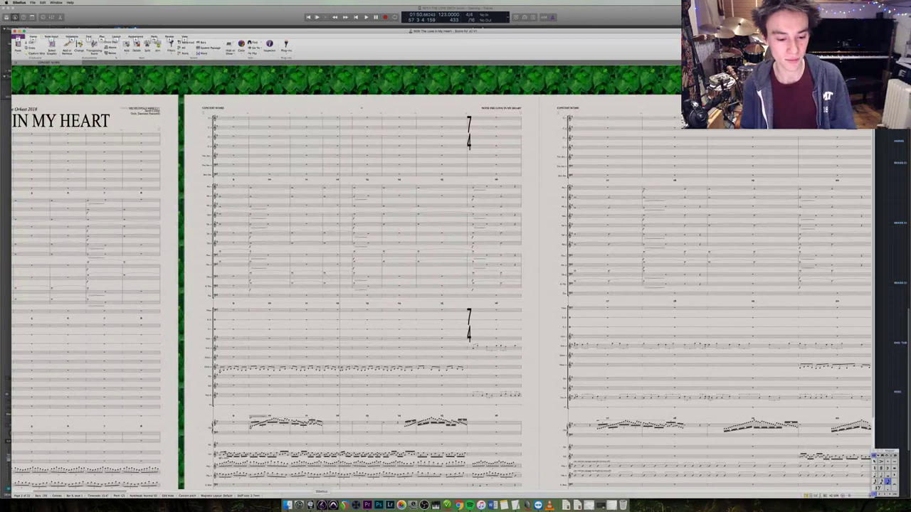
Switch back to Logic Pro and look over the orchestral project's piano, harp, percussion, brass and winds groups.
{"action": "left_click", "coordinate": [310, 505]}
{"action": "scroll", "coordinate": [601, 355], "scroll_direction": "down", "scroll_amount": 5}
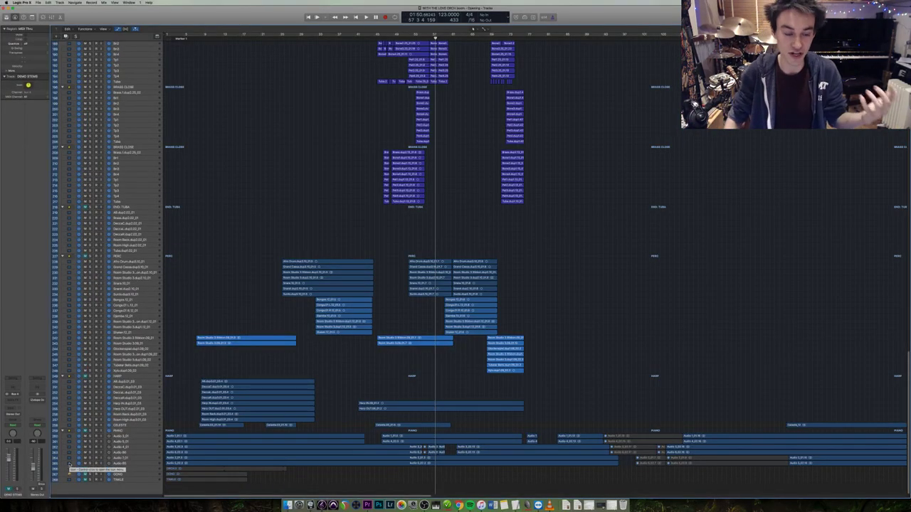
{"action": "scroll", "coordinate": [220, 390], "scroll_direction": "up", "scroll_amount": 15}
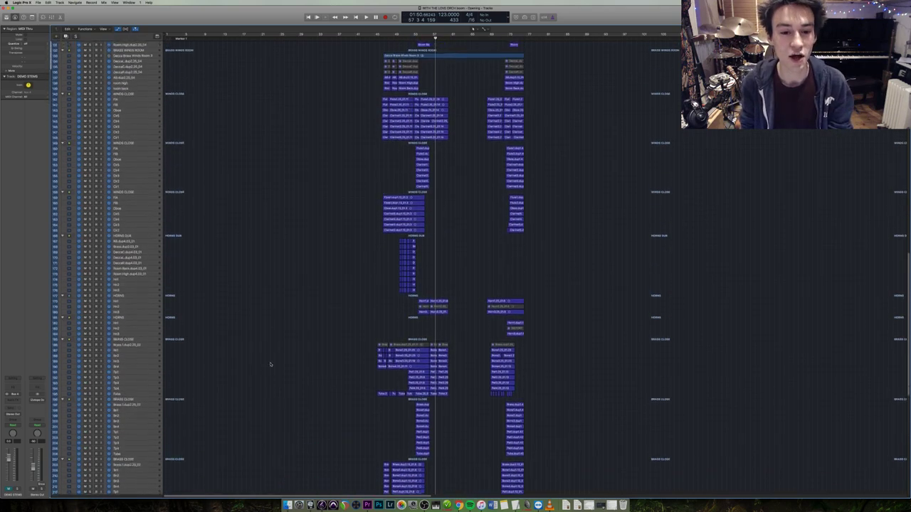
Play the orchestral project from about bar 45 and examine the enlarged waveforms of the STRINGS ROOM and STRINGS CLOSE groups.
{"action": "key", "text": "space"}
{"action": "key", "text": "super+Right"}
{"action": "key", "text": "super+Right"}
{"action": "key", "text": "super+Right"}
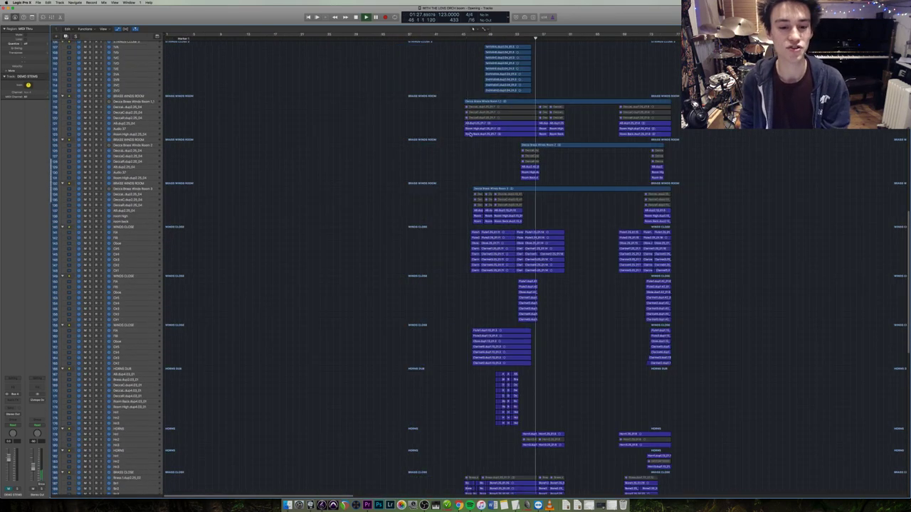
{"action": "scroll", "coordinate": [498, 235], "scroll_direction": "up", "scroll_amount": 5}
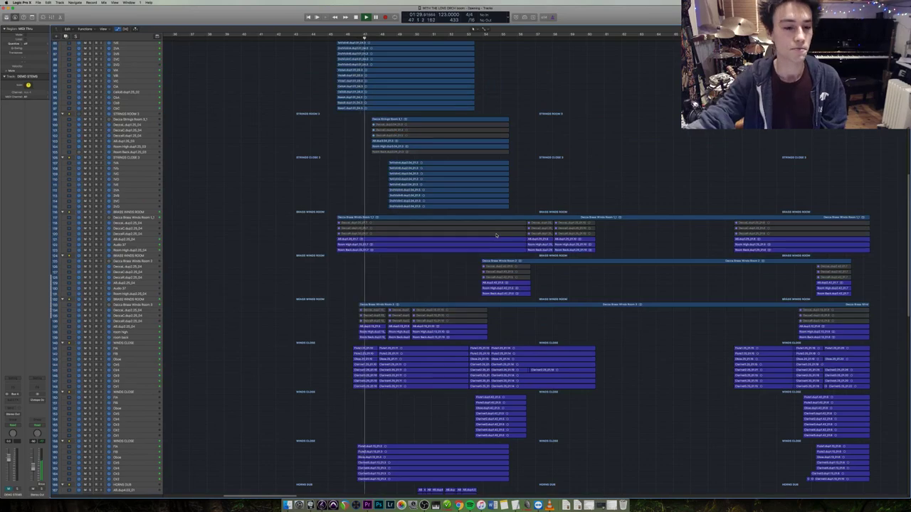
{"action": "scroll", "coordinate": [547, 230], "scroll_direction": "up", "scroll_amount": 5}
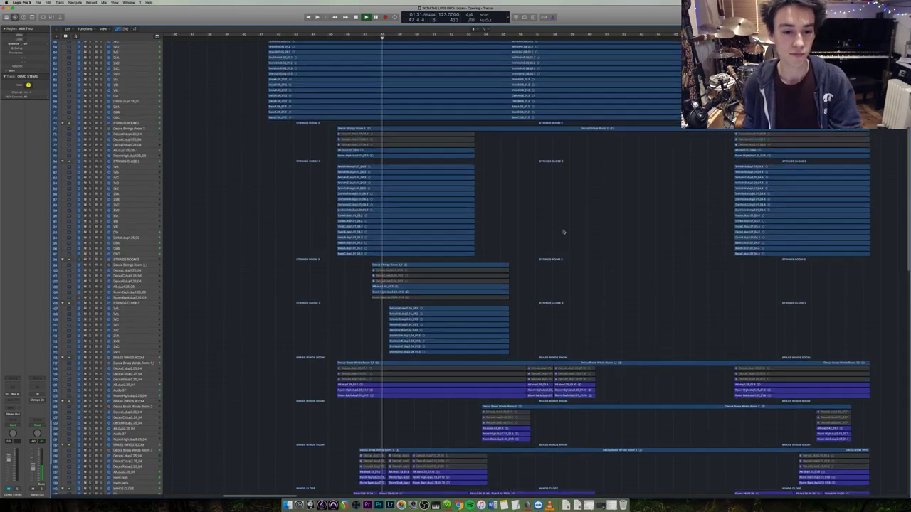
{"action": "key", "text": "super+Down"}
{"action": "key", "text": "super+Down"}
{"action": "scroll", "coordinate": [564, 235], "scroll_direction": "up", "scroll_amount": 15}
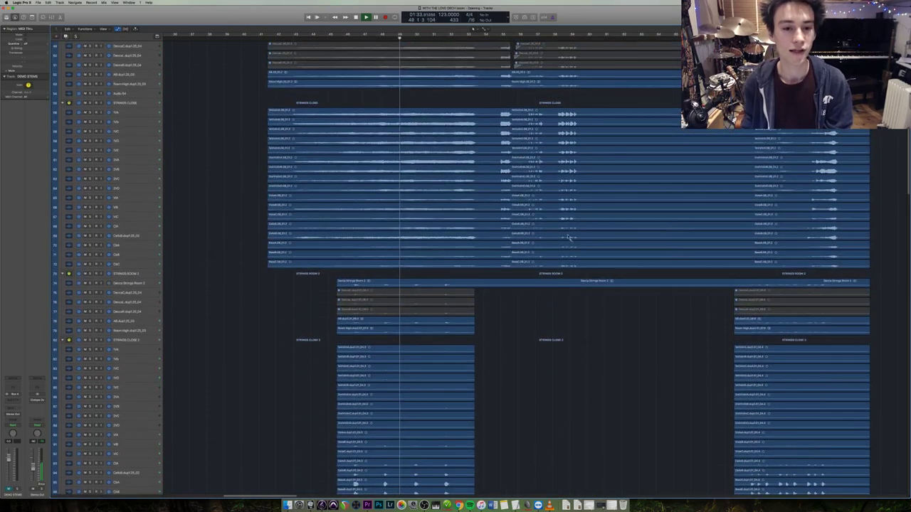
{"action": "scroll", "coordinate": [567, 248], "scroll_direction": "down", "scroll_amount": 1}
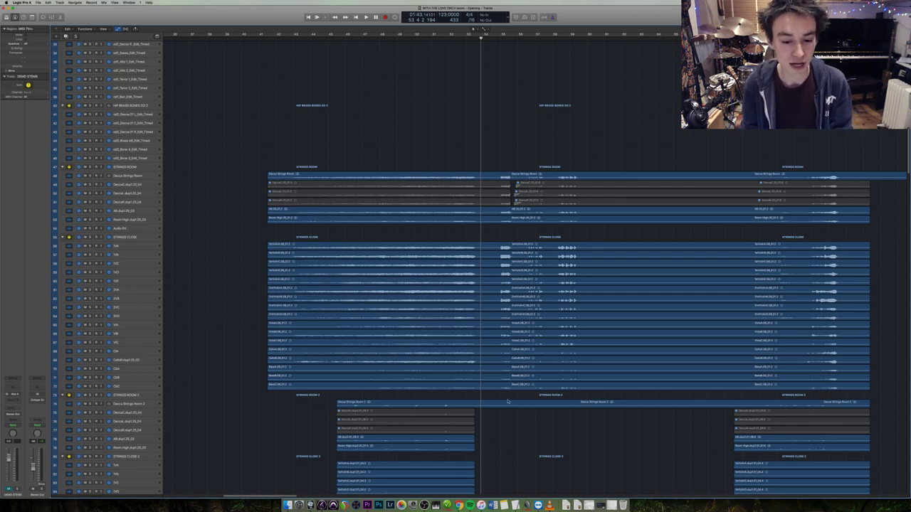
Select all regions in the STRINGS ROOM and STRINGS CLOSE groups and play them in solo from about bar 45.
{"action": "left_click_drag", "start_coordinate": [509, 400], "coordinate": [378, 158]}
{"action": "scroll", "coordinate": [603, 324], "scroll_direction": "down", "scroll_amount": 4}
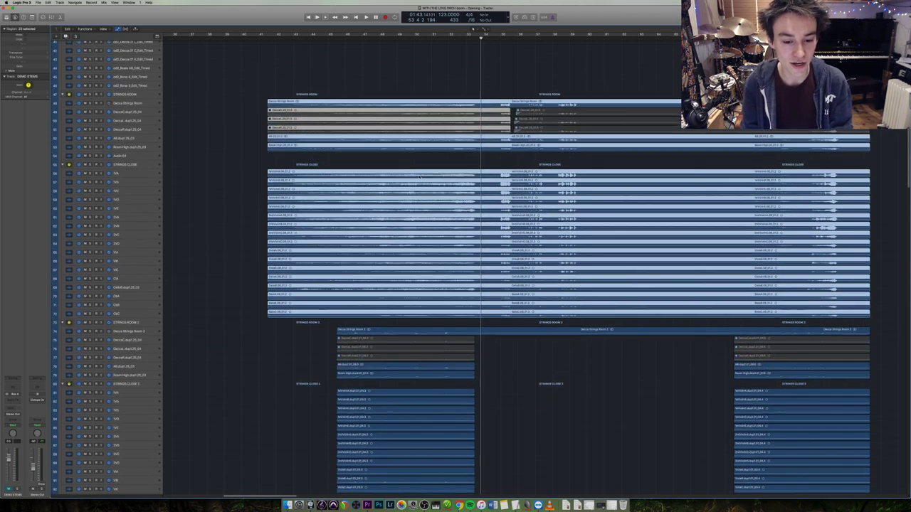
{"action": "scroll", "coordinate": [596, 384], "scroll_direction": "down", "scroll_amount": 6}
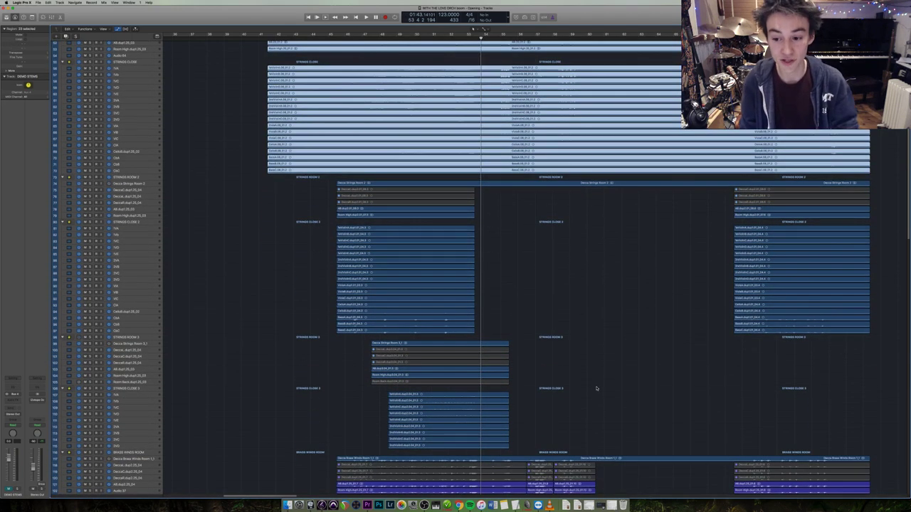
{"action": "scroll", "coordinate": [389, 430], "scroll_direction": "down", "scroll_amount": 4}
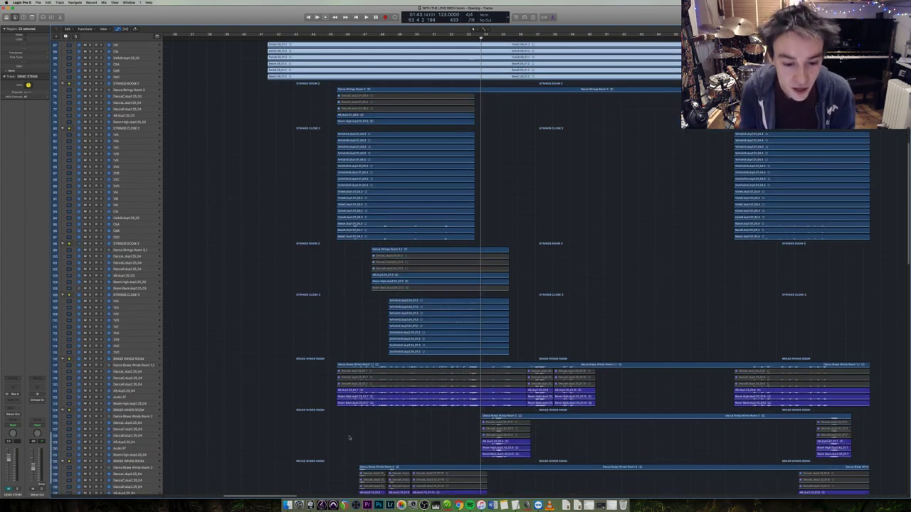
{"action": "scroll", "coordinate": [358, 417], "scroll_direction": "up", "scroll_amount": 7}
{"action": "left_click", "coordinate": [319, 53]}
{"action": "left_click", "coordinate": [327, 37]}
{"action": "key", "text": "space"}
{"action": "key", "text": "z"}
{"action": "key", "text": "z"}
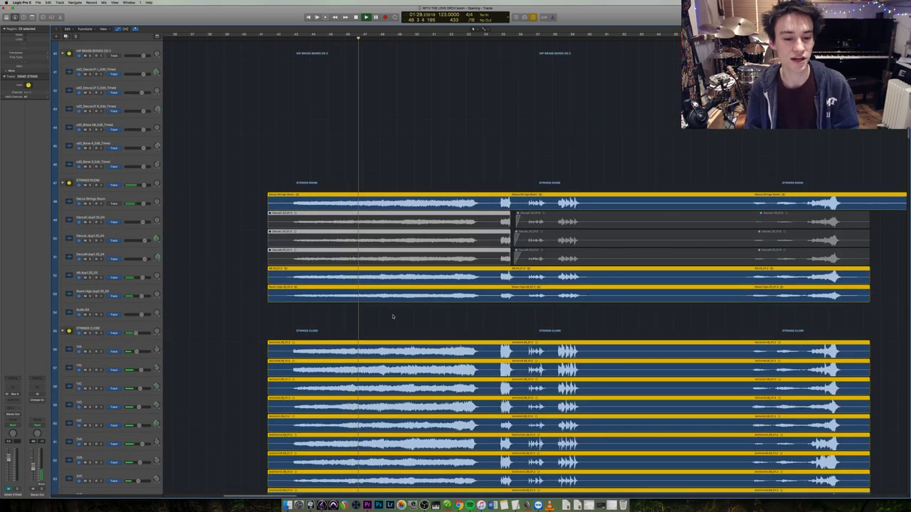
Audition the Decca Strings Room, AB and Room High regions one by one in solo, followed by the first STRINGS CLOSE violin region.
{"action": "key", "text": "ctrl+s"}
{"action": "left_click", "coordinate": [376, 207]}
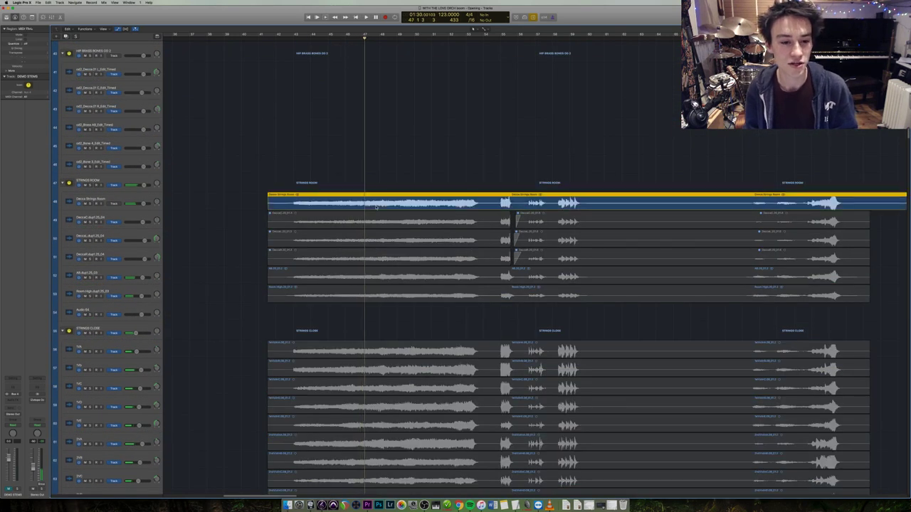
{"action": "left_click", "coordinate": [411, 281]}
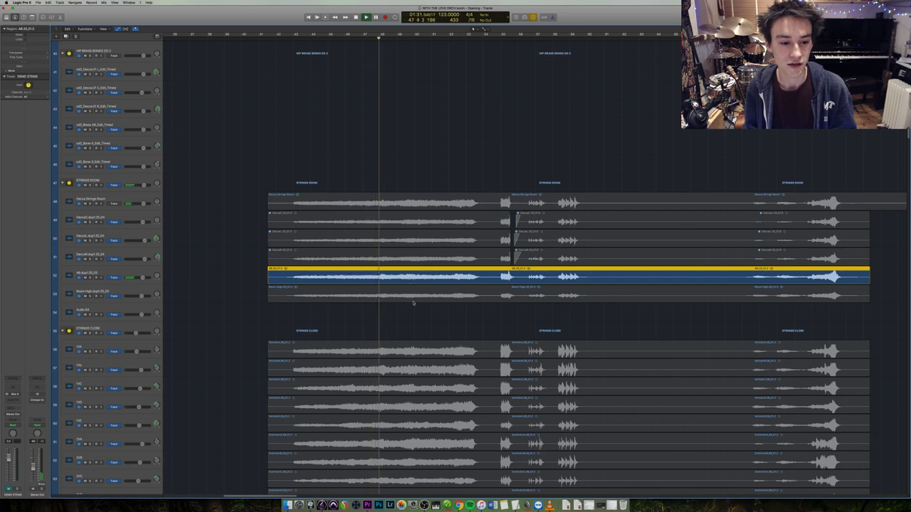
{"action": "left_click", "coordinate": [414, 294]}
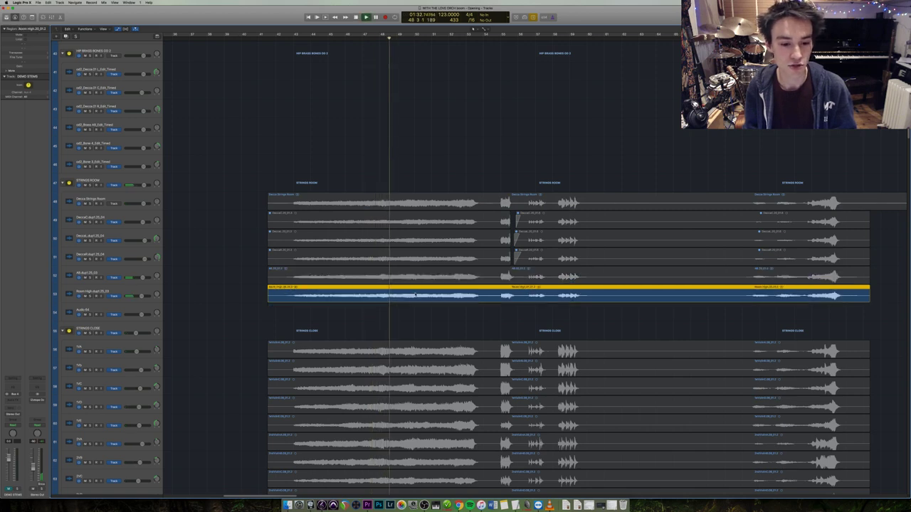
{"action": "scroll", "coordinate": [431, 309], "scroll_direction": "down", "scroll_amount": 5}
{"action": "left_click", "coordinate": [431, 231]}
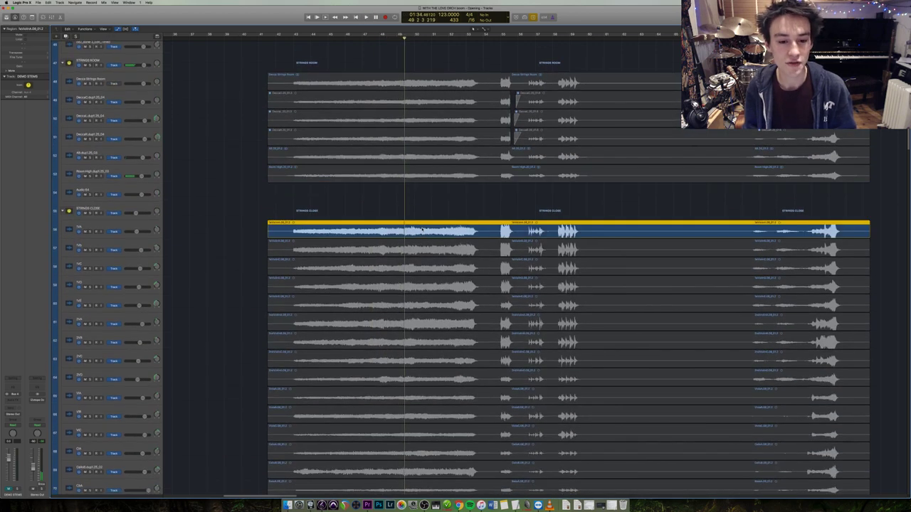
Audition the next four violin regions of the STRINGS CLOSE group one by one in solo, and clear the region selection.
{"action": "left_click", "coordinate": [432, 249]}
{"action": "left_click", "coordinate": [438, 272]}
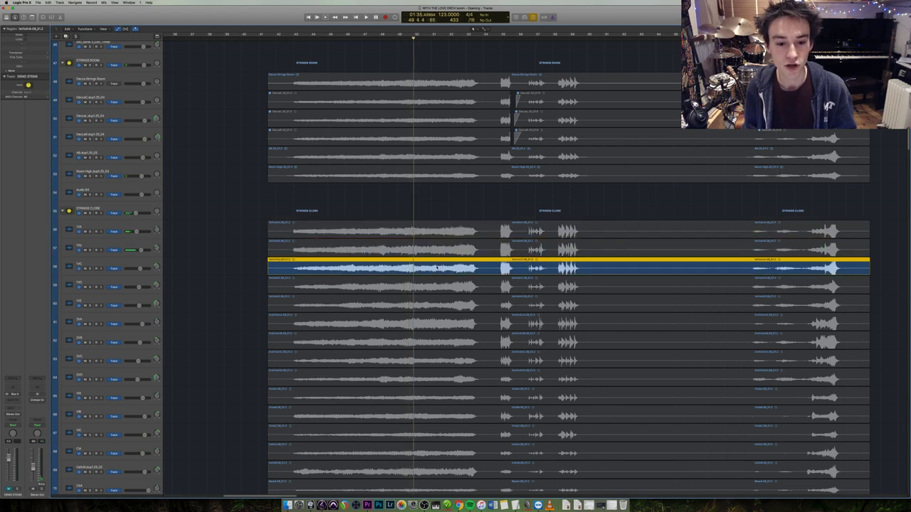
{"action": "left_click", "coordinate": [439, 288]}
{"action": "left_click", "coordinate": [440, 308]}
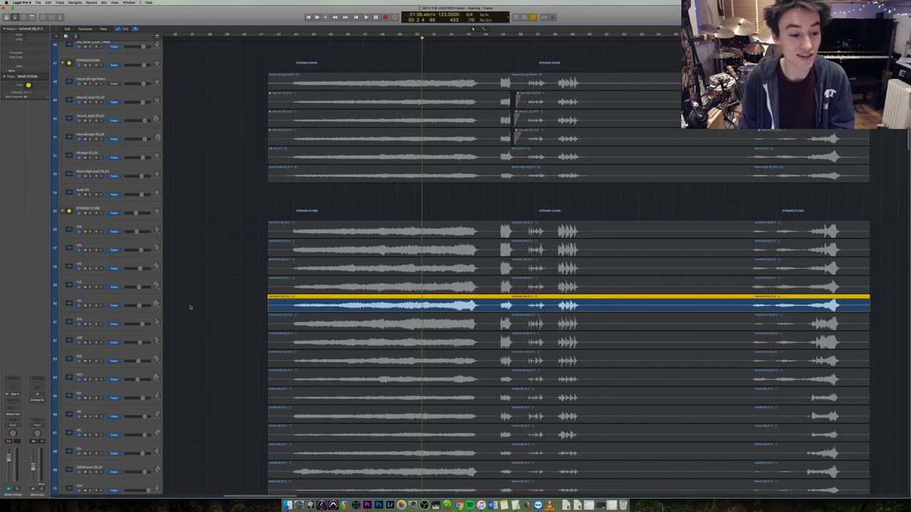
{"action": "left_click", "coordinate": [209, 274]}
Select all regions in the STRINGS ROOM 3 and STRINGS CLOSE 3 groups and play them in solo from the start of the selection.
{"action": "key", "text": "super+a"}
{"action": "key", "text": "super+Up"}
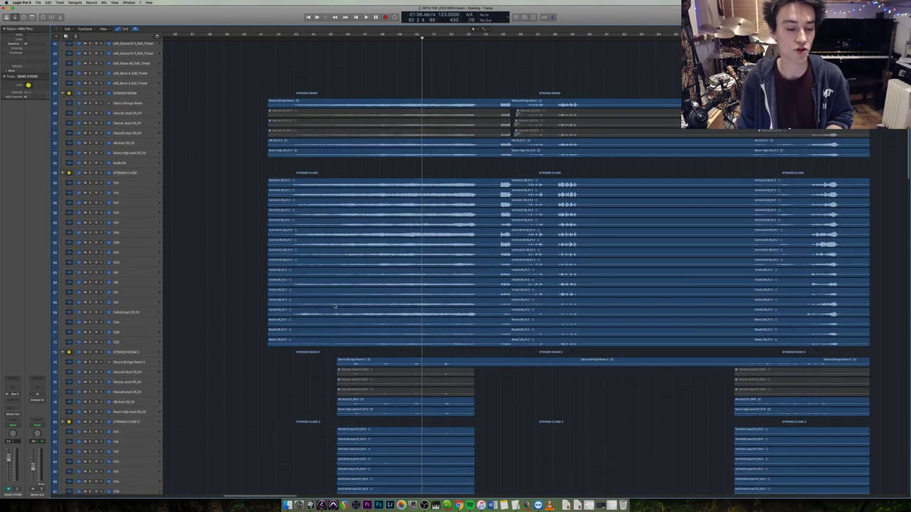
{"action": "scroll", "coordinate": [334, 306], "scroll_direction": "down", "scroll_amount": 10}
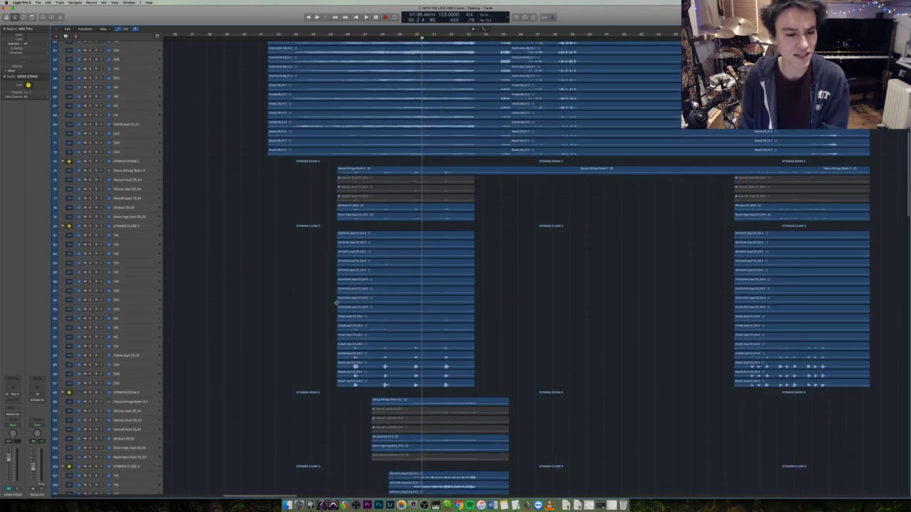
{"action": "key", "text": "super+Up"}
{"action": "key", "text": "super+Up"}
{"action": "key", "text": "super+Up"}
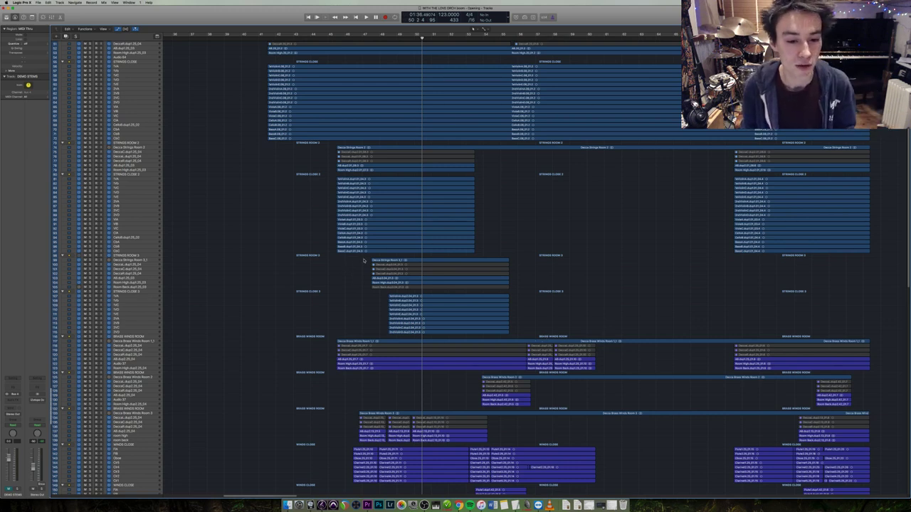
{"action": "left_click_drag", "start_coordinate": [363, 261], "coordinate": [483, 327]}
{"action": "key", "text": "ctrl+s"}
{"action": "key", "text": "shift+space"}
Enlarge the soloed STRINGS ROOM 3 and STRINGS CLOSE 3 waveforms and follow them during playback.
{"action": "key", "text": "super+Down"}
{"action": "key", "text": "super+Down"}
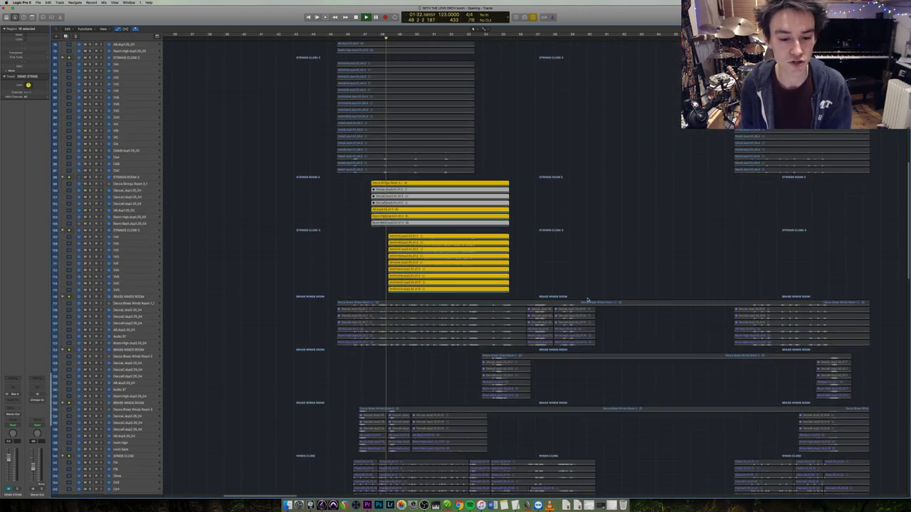
{"action": "key", "text": "super+Right"}
{"action": "key", "text": "super+Down"}
{"action": "scroll", "coordinate": [585, 304], "scroll_direction": "right", "scroll_amount": 2}
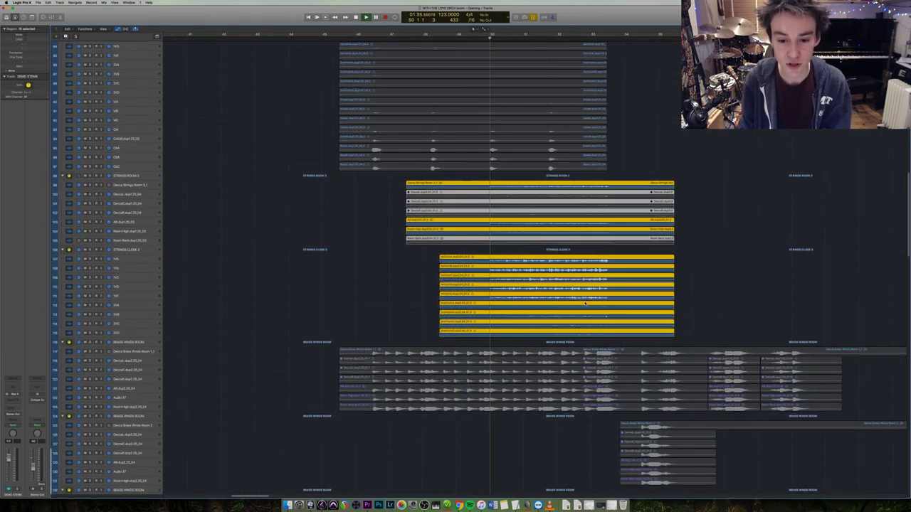
Play the earlier regions of the first BRASS WINDS ROOM group in solo from about bar 50, and turn solo off.
{"action": "scroll", "coordinate": [585, 303], "scroll_direction": "right", "scroll_amount": 5}
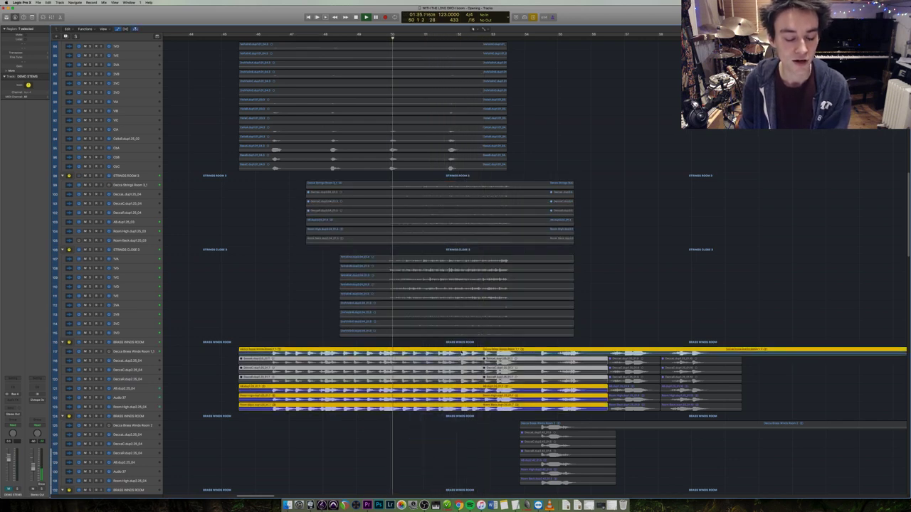
{"action": "scroll", "coordinate": [475, 386], "scroll_direction": "down", "scroll_amount": 10}
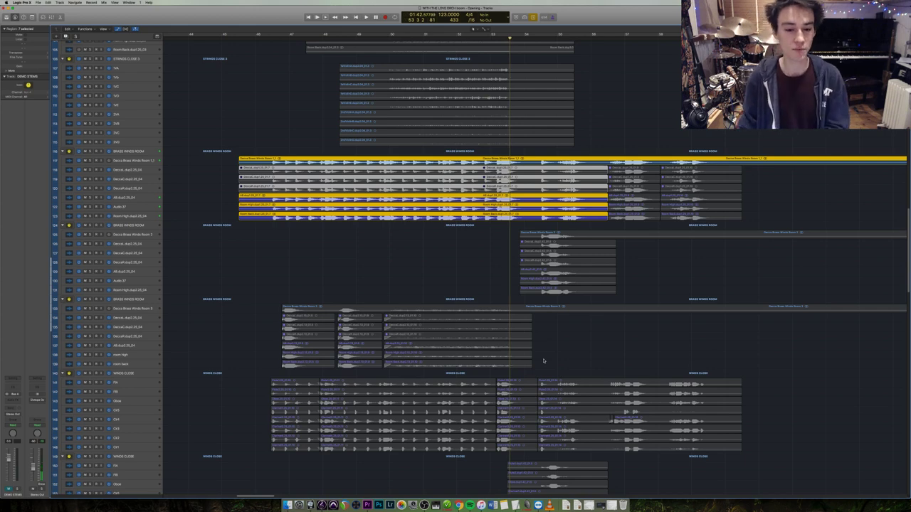
{"action": "left_click", "coordinate": [542, 361]}
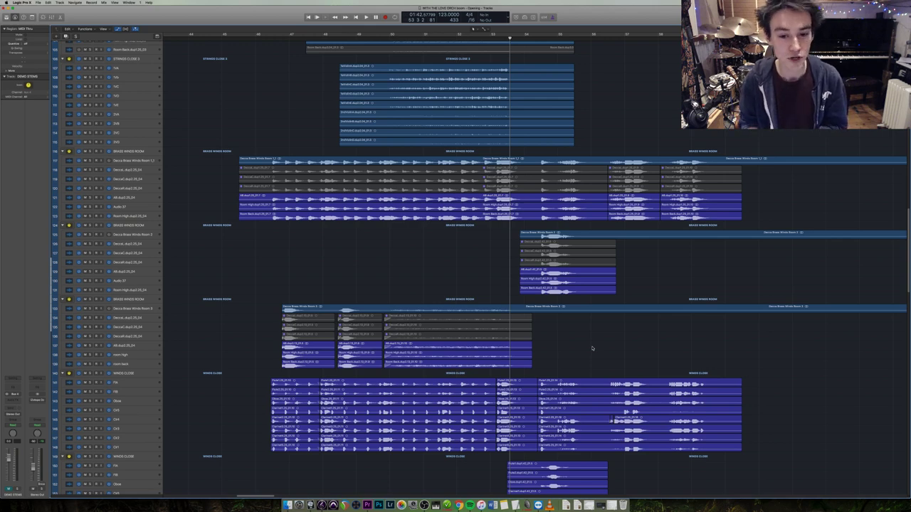
{"action": "scroll", "coordinate": [557, 298], "scroll_direction": "up", "scroll_amount": 15}
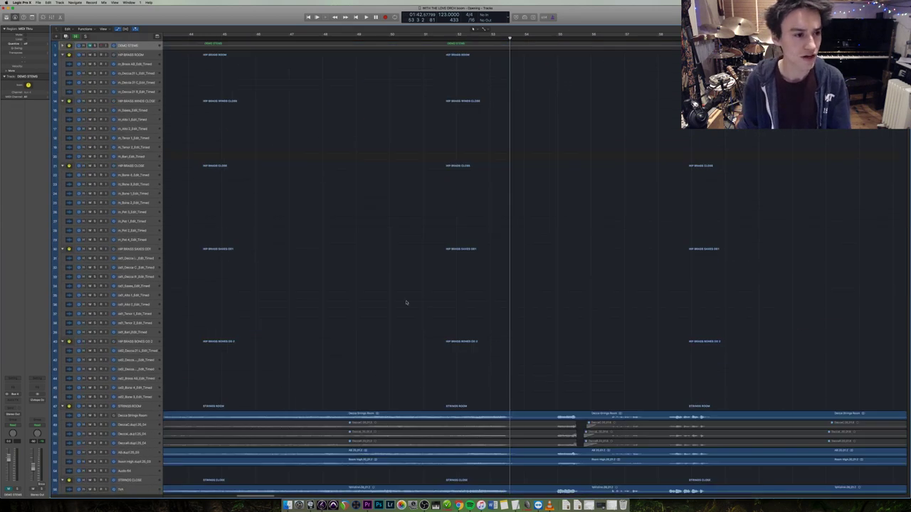
Expand the DEMO STEMS stack and play its ORCH PERC region in solo from just before bar 51.
{"action": "left_click", "coordinate": [62, 45]}
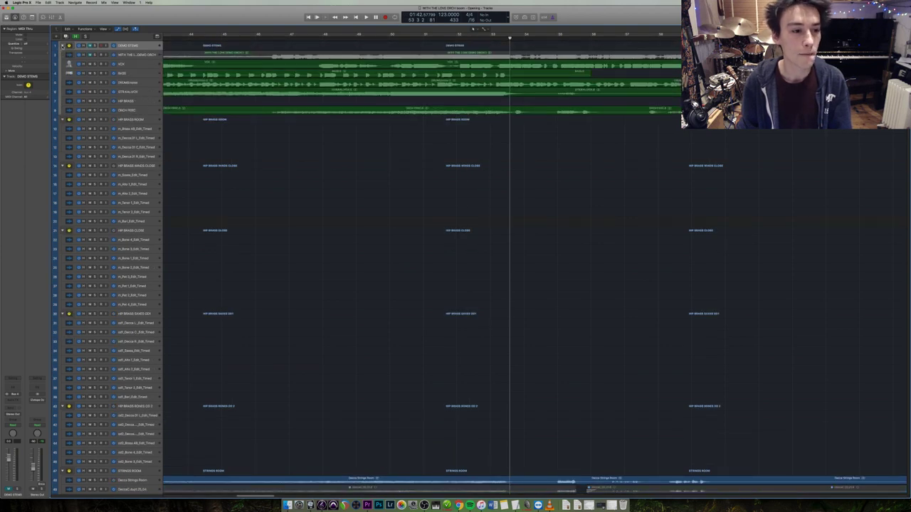
{"action": "left_click", "coordinate": [416, 107]}
{"action": "key", "text": "ctrl+s"}
{"action": "left_click", "coordinate": [413, 39]}
{"action": "key", "text": "space"}
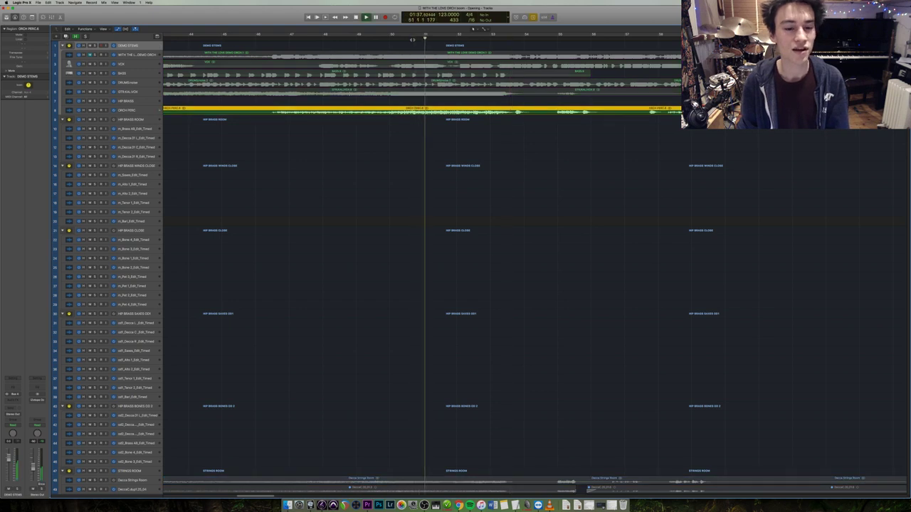
Audition the WITH THE LOVE demo orchestra region in solo within the DEMO STEMS stack, and stop playback.
{"action": "left_click", "coordinate": [105, 59]}
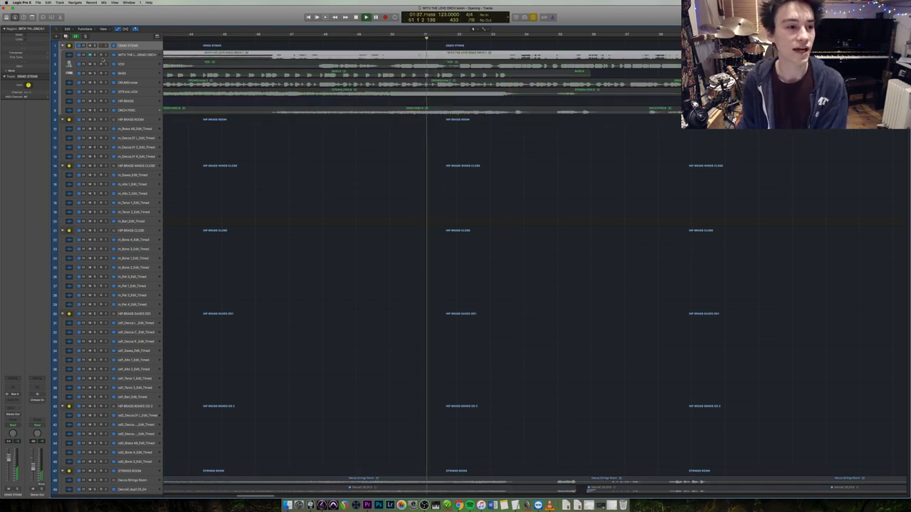
{"action": "left_click", "coordinate": [475, 54]}
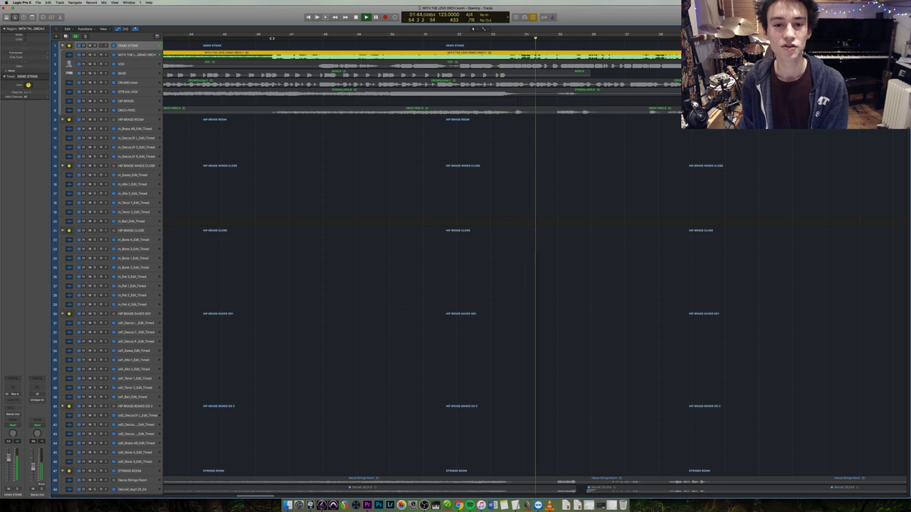
{"action": "key", "text": "space"}
{"action": "key", "text": "super+a"}
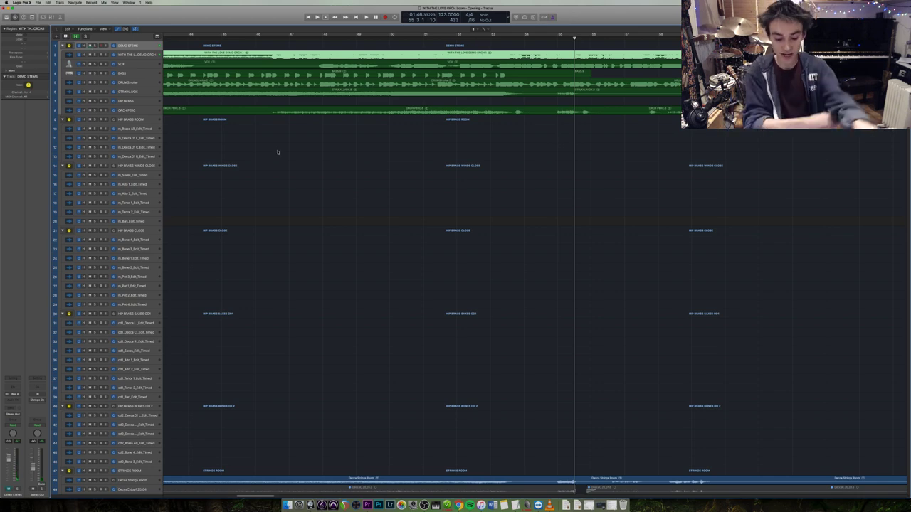
Select the STRINGS CLOSE regions around bar 55 together with the STRINGS ROOM 2 region below and audition them in solo.
{"action": "scroll", "coordinate": [288, 182], "scroll_direction": "down", "scroll_amount": 15}
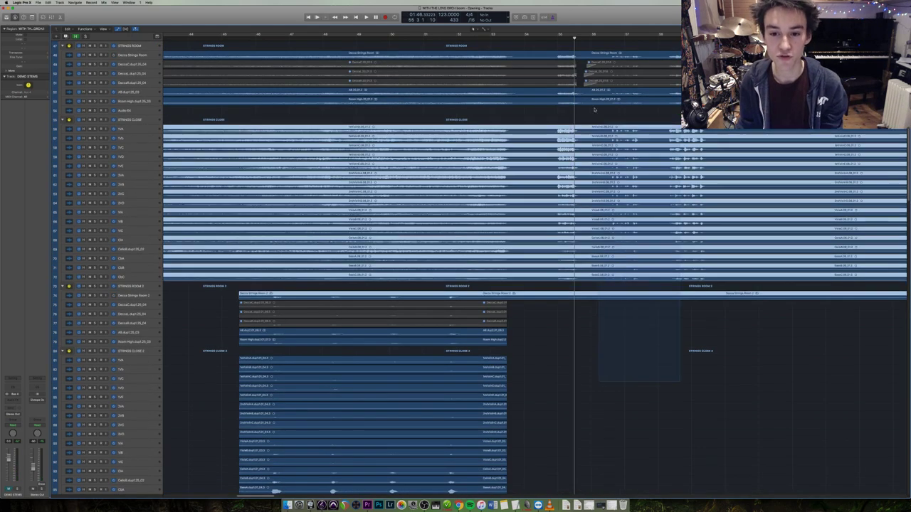
{"action": "left_click", "coordinate": [558, 40]}
{"action": "left_click_drag", "start_coordinate": [556, 44], "coordinate": [649, 370]}
{"action": "key", "text": "space"}
Audition the BRASS WINDS ROOM regions in solo together with the last two STRINGS CLOSE 3 regions.
{"action": "scroll", "coordinate": [650, 367], "scroll_direction": "down", "scroll_amount": 15}
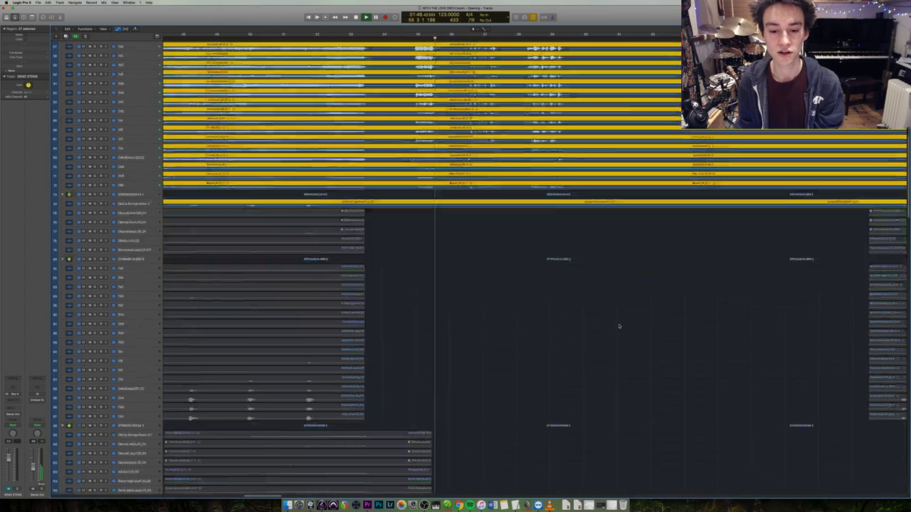
{"action": "left_click_drag", "start_coordinate": [284, 256], "coordinate": [446, 356]}
{"action": "left_click", "coordinate": [492, 364], "text": "shift"}
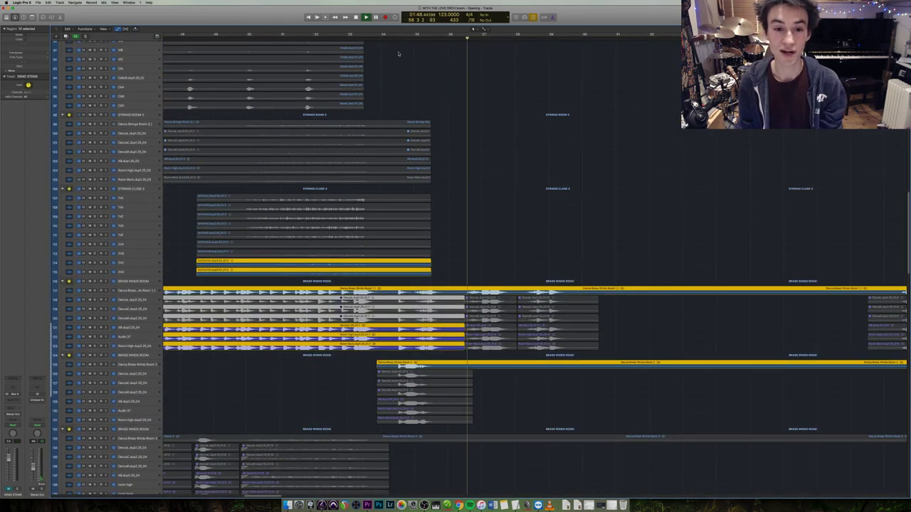
Select the first WINDS CLOSE stack's regions around bars 55 to 59 and audition them in solo.
{"action": "scroll", "coordinate": [491, 385], "scroll_direction": "down", "scroll_amount": 3}
{"action": "scroll", "coordinate": [491, 385], "scroll_direction": "down", "scroll_amount": 3}
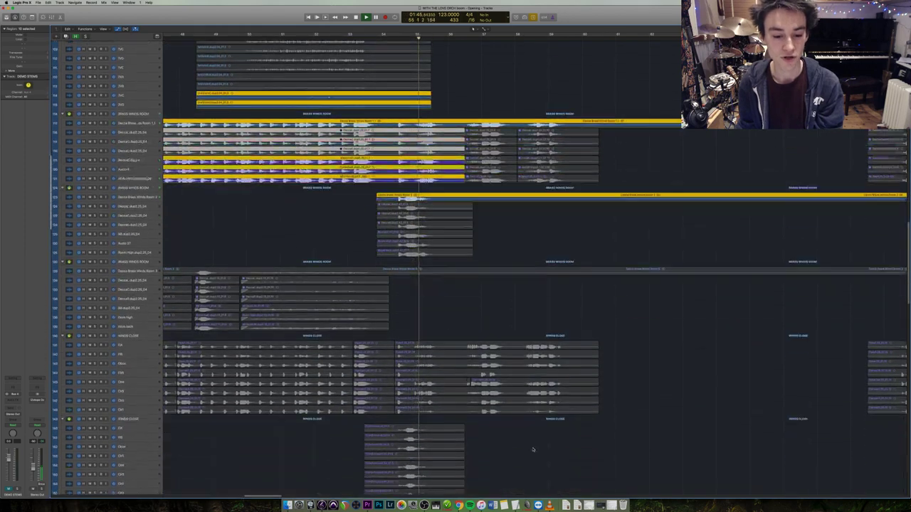
{"action": "left_click_drag", "start_coordinate": [427, 320], "coordinate": [520, 399]}
Select the HORNS and BRASS CLOSE regions around bar 55, audition them in solo, and stop playback.
{"action": "scroll", "coordinate": [520, 333], "scroll_direction": "down", "scroll_amount": 4}
{"action": "scroll", "coordinate": [520, 333], "scroll_direction": "down", "scroll_amount": 6}
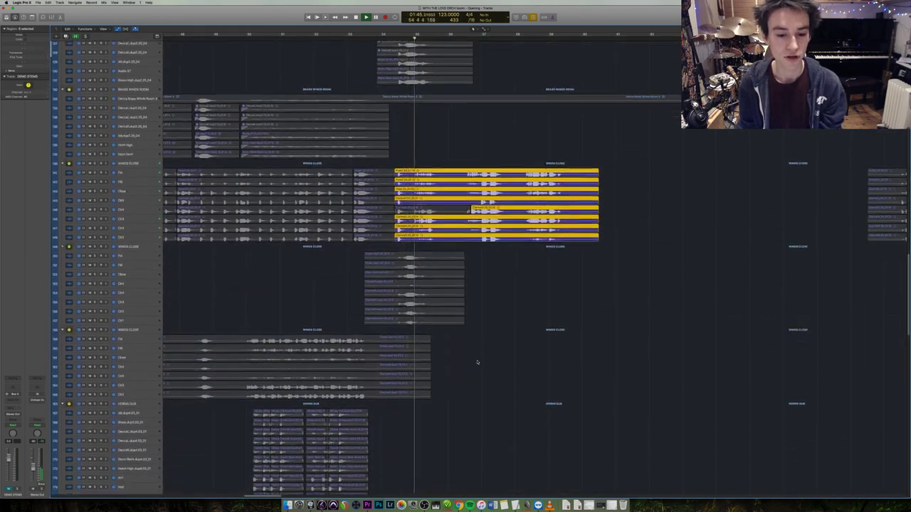
{"action": "scroll", "coordinate": [619, 450], "scroll_direction": "down", "scroll_amount": 3}
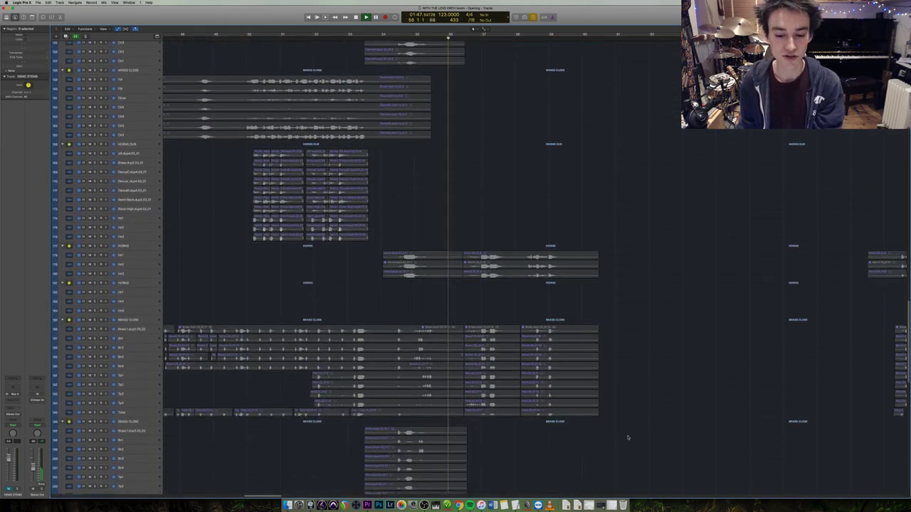
{"action": "left_click_drag", "start_coordinate": [619, 445], "coordinate": [341, 71]}
{"action": "scroll", "coordinate": [458, 209], "scroll_direction": "down", "scroll_amount": 5}
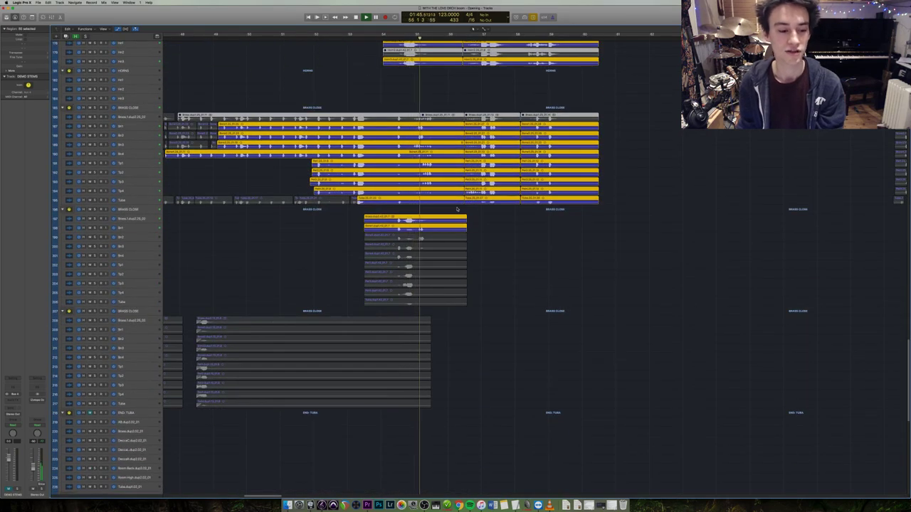
{"action": "left_click", "coordinate": [614, 275]}
{"action": "key", "text": "z"}
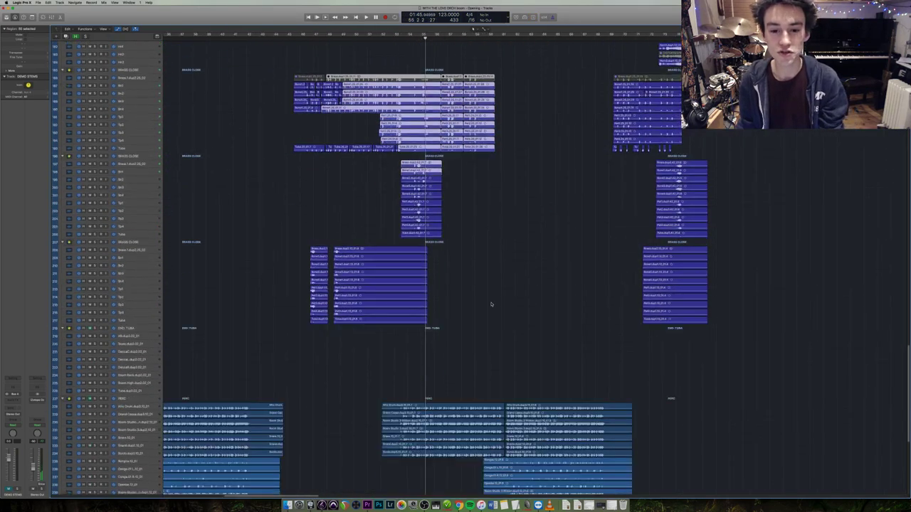
Select the PERC stack's drum, bongo, conga and shaker regions after about bar 60, audition them in solo, and stop.
{"action": "scroll", "coordinate": [498, 281], "scroll_direction": "down", "scroll_amount": 5}
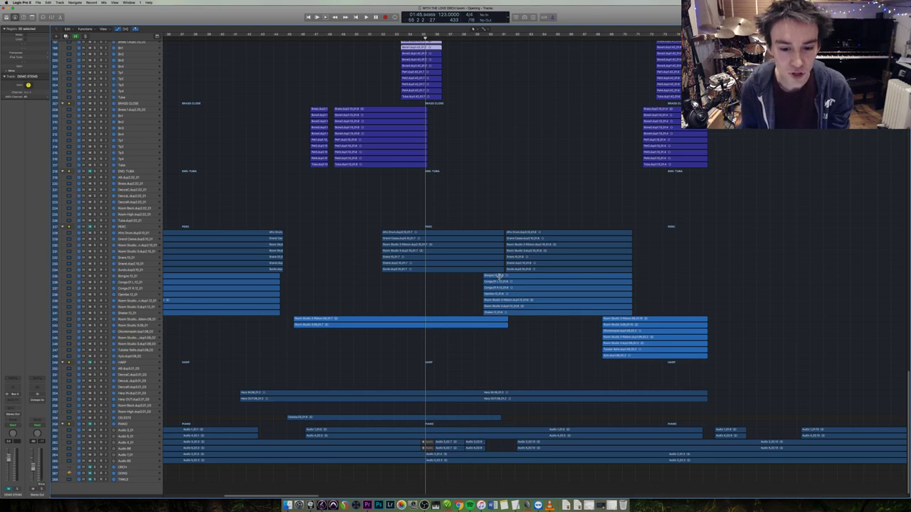
{"action": "left_click", "coordinate": [499, 276]}
{"action": "key", "text": "space"}
{"action": "key", "text": "super+Down"}
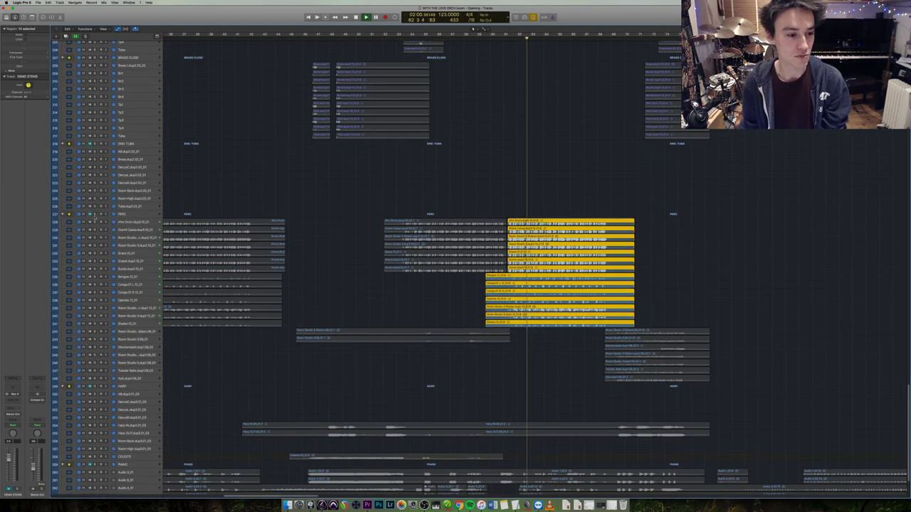
{"action": "key", "text": "super+Right"}
{"action": "key", "text": "super+Right"}
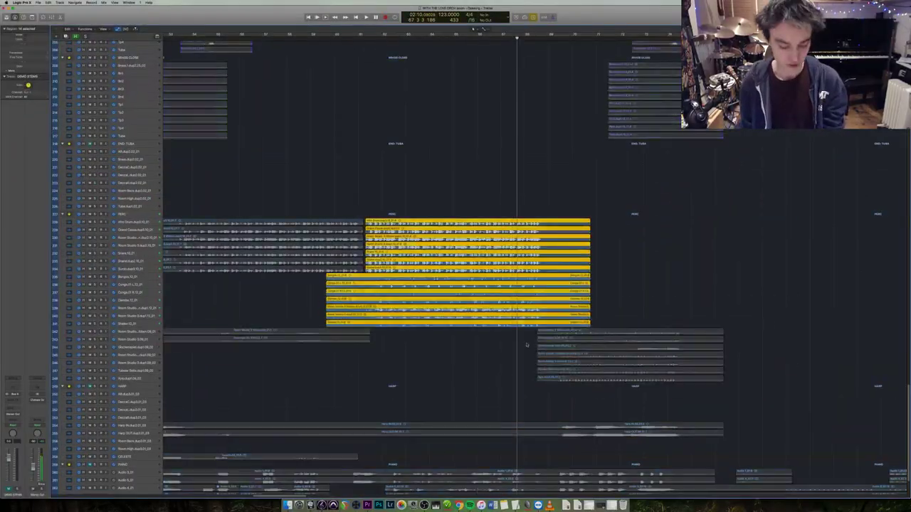
{"action": "key", "text": "super+shift+a"}
{"action": "key", "text": "super+Left"}
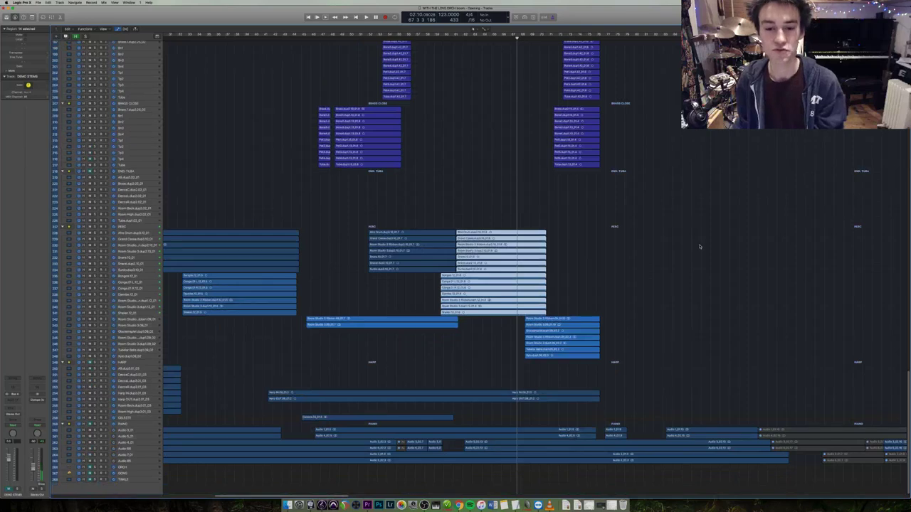
Select all the HIP BRASS room, close, saxes and bones regions in the second half of the song and audition them.
{"action": "scroll", "coordinate": [698, 251], "scroll_direction": "up", "scroll_amount": 10}
{"action": "scroll", "coordinate": [698, 251], "scroll_direction": "right", "scroll_amount": 15}
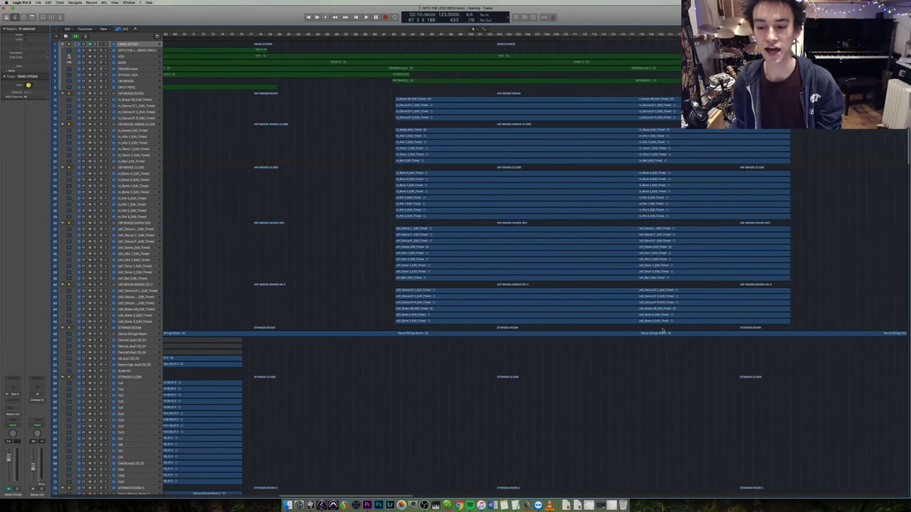
{"action": "scroll", "coordinate": [631, 341], "scroll_direction": "up", "scroll_amount": 15}
{"action": "scroll", "coordinate": [631, 341], "scroll_direction": "left", "scroll_amount": 5}
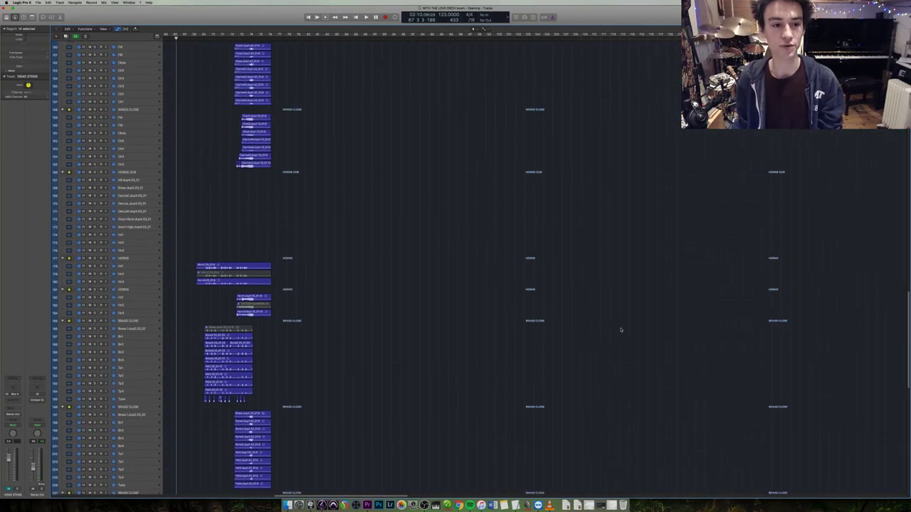
{"action": "scroll", "coordinate": [624, 367], "scroll_direction": "up", "scroll_amount": 20}
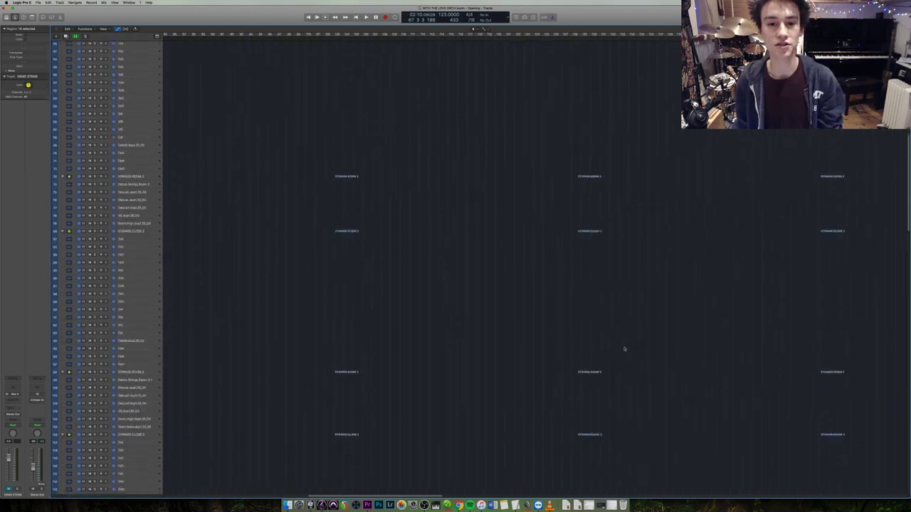
{"action": "left_click_drag", "start_coordinate": [645, 391], "coordinate": [270, 39]}
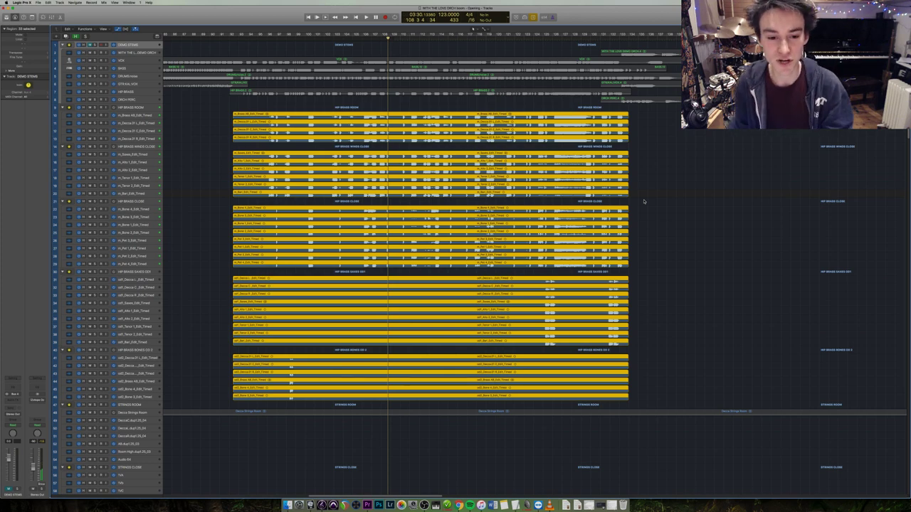
Close the WITH THE LOVE ORCH boom project without saving its changes.
{"action": "scroll", "coordinate": [684, 208], "scroll_direction": "down", "scroll_amount": 5}
{"action": "scroll", "coordinate": [700, 256], "scroll_direction": "down", "scroll_amount": 10}
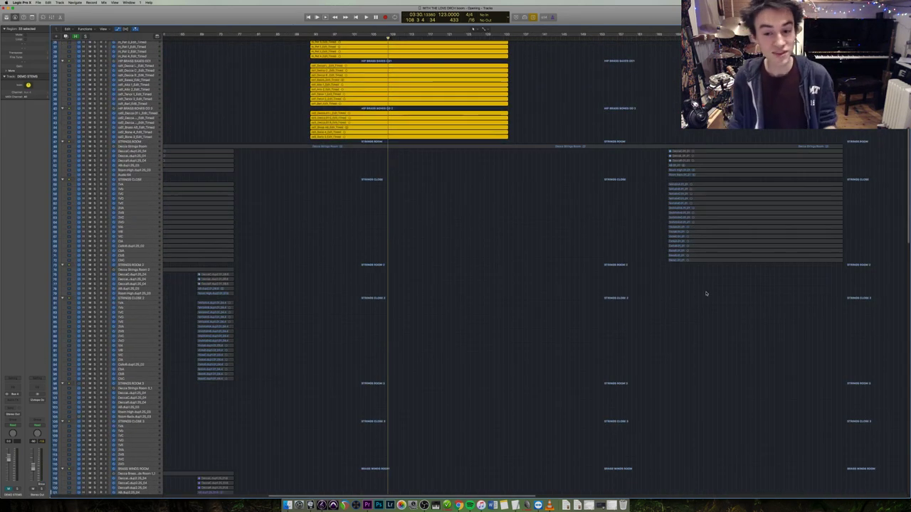
{"action": "left_click", "coordinate": [433, 237]}
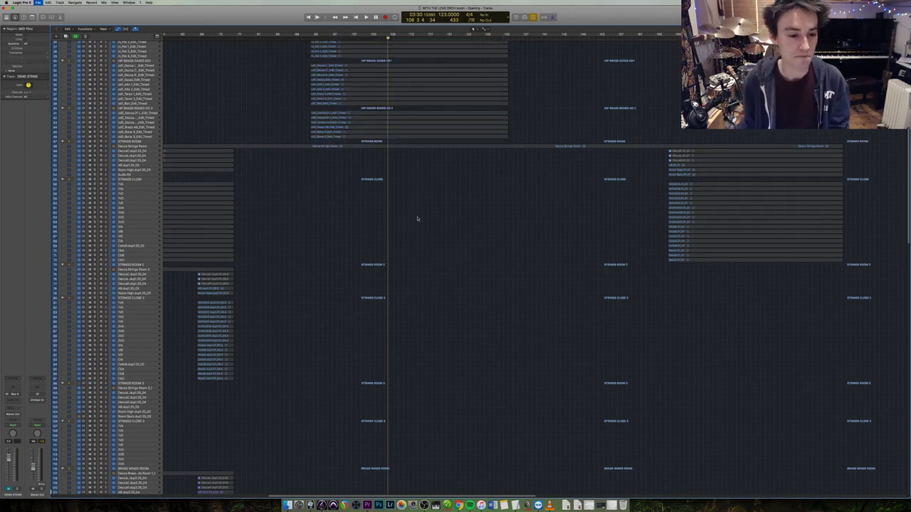
{"action": "key", "text": "super+w"}
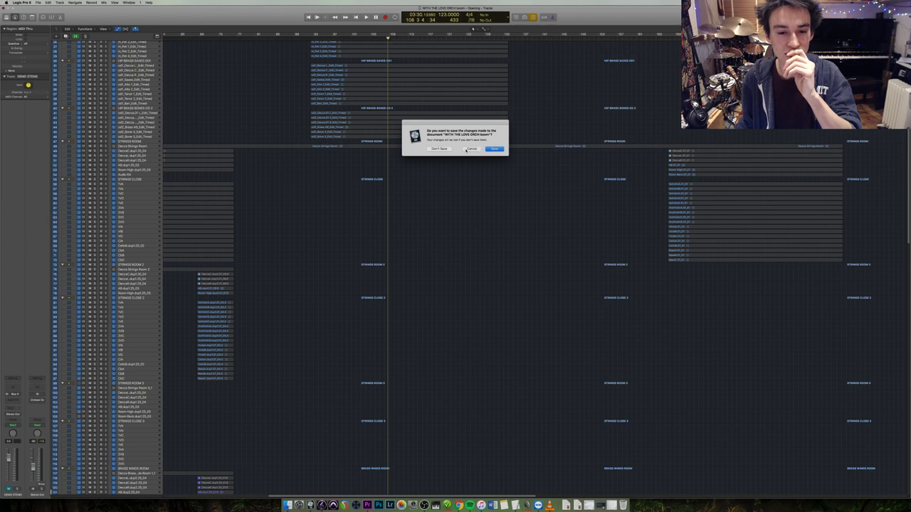
{"action": "left_click", "coordinate": [440, 149]}
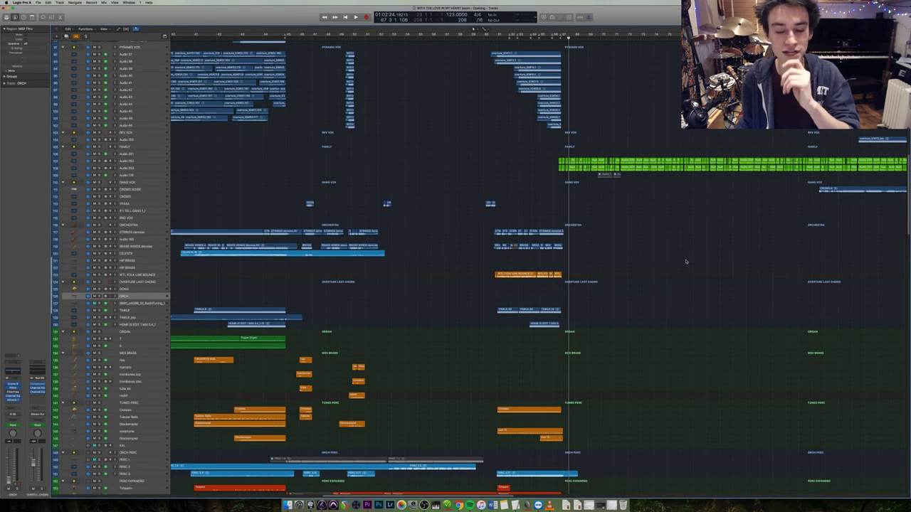
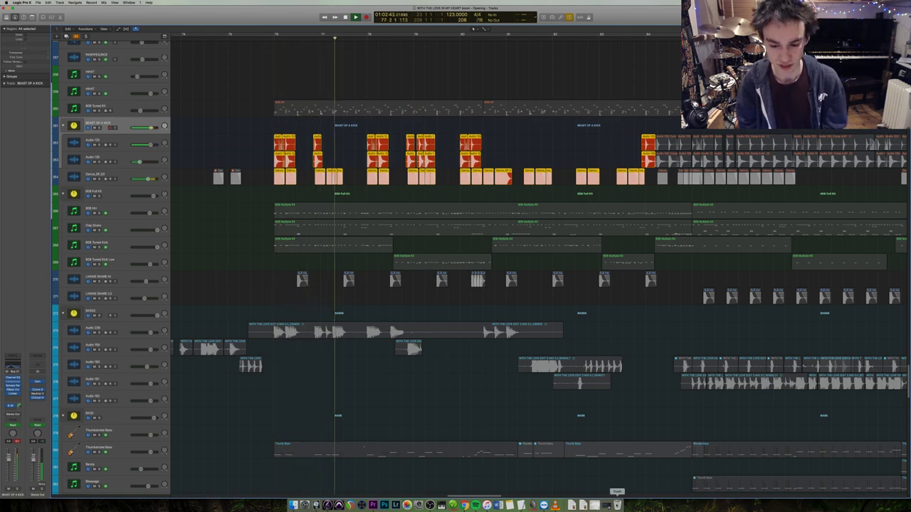
Check the OBS window, then switch back to Logic Pro and audition the BEAST OF A KICK regions in solo.
{"action": "left_click", "coordinate": [429, 505]}
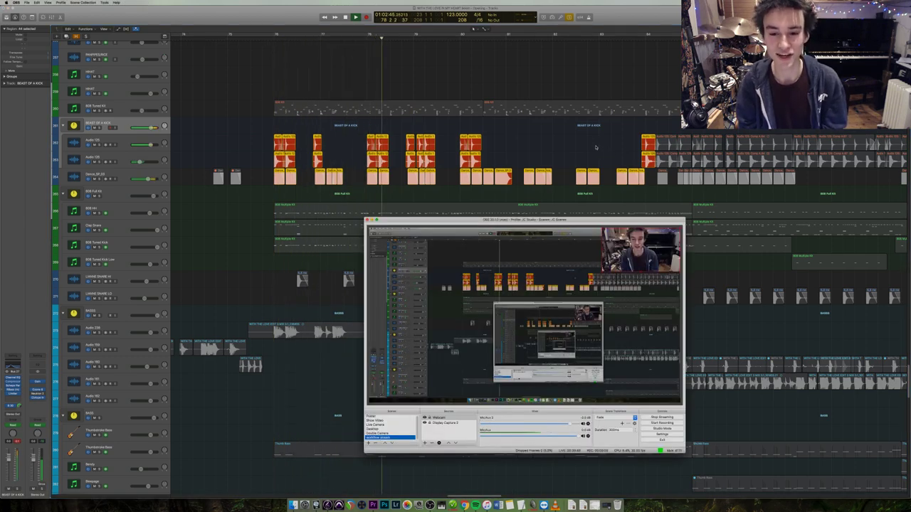
{"action": "left_click", "coordinate": [225, 188]}
{"action": "left_click_drag", "start_coordinate": [226, 188], "coordinate": [669, 135]}
Audition the first region of the 808 Tuned Kit track in solo, and stop playback.
{"action": "left_click", "coordinate": [320, 108]}
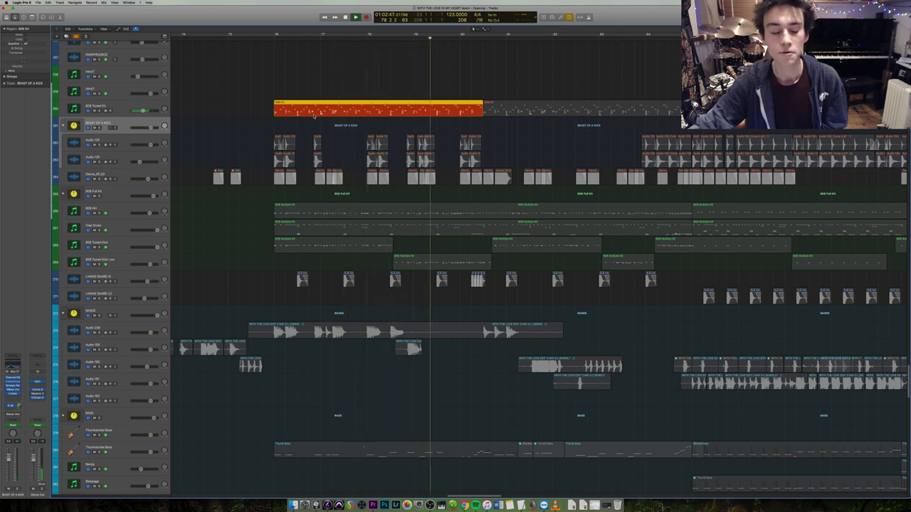
{"action": "key", "text": "space"}
Audition the 808 Full Kit regions with the snare hits beneath them, then the Clap Snare region on its own.
{"action": "left_click", "coordinate": [277, 213]}
{"action": "left_click_drag", "start_coordinate": [277, 213], "coordinate": [537, 280]}
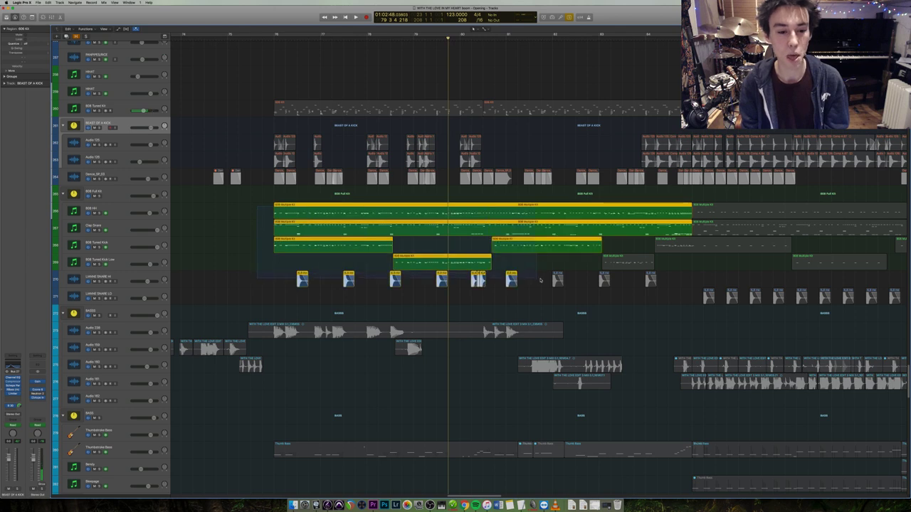
{"action": "key", "text": "shift+space"}
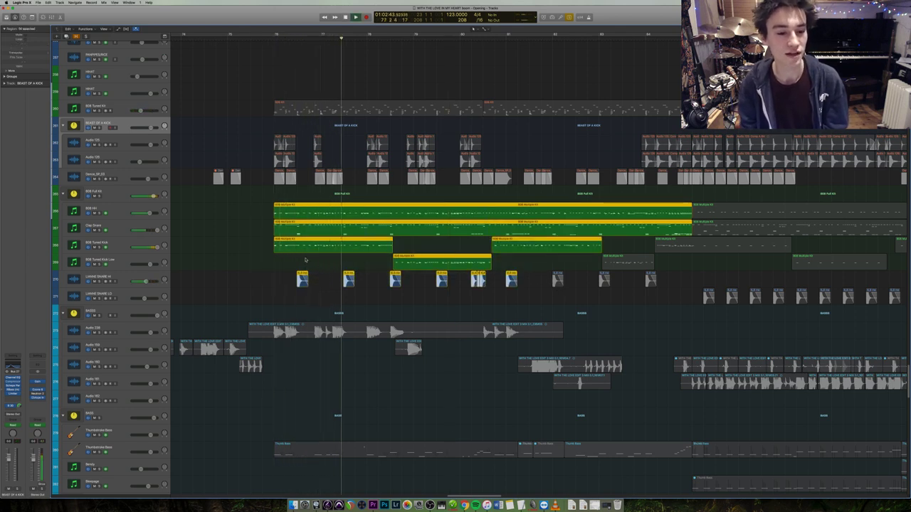
{"action": "left_click", "coordinate": [329, 230]}
{"action": "key", "text": "shift+space"}
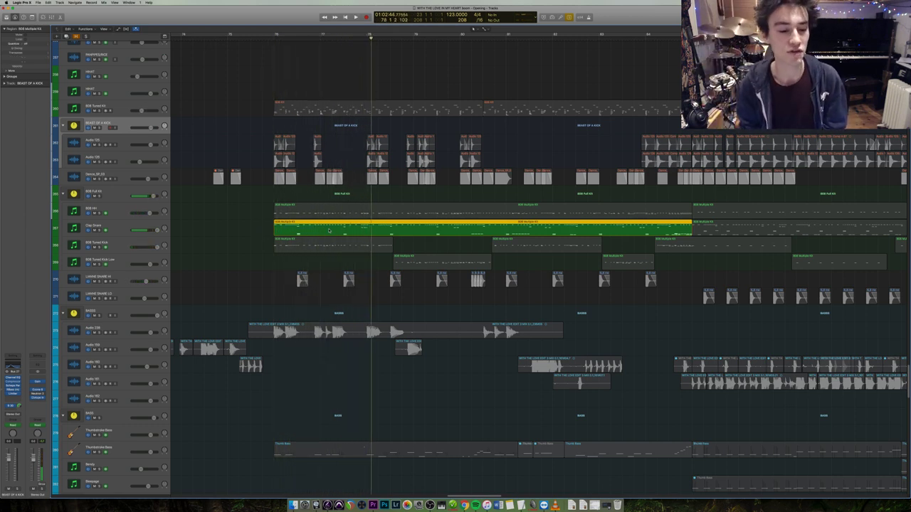
Select the electric guitar, GUITARS and click crackle regions from about bar 76 onward and audition them in solo.
{"action": "scroll", "coordinate": [341, 319], "scroll_direction": "down", "scroll_amount": 3}
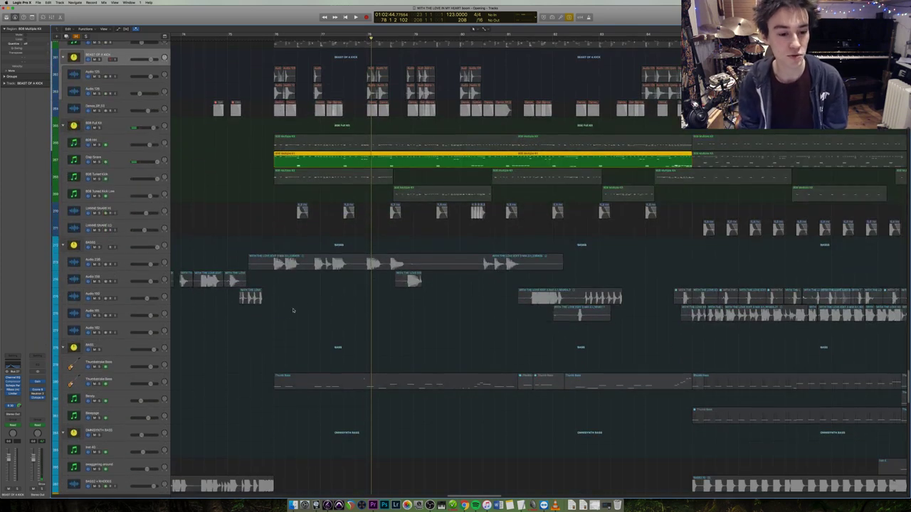
{"action": "scroll", "coordinate": [329, 305], "scroll_direction": "down", "scroll_amount": 12}
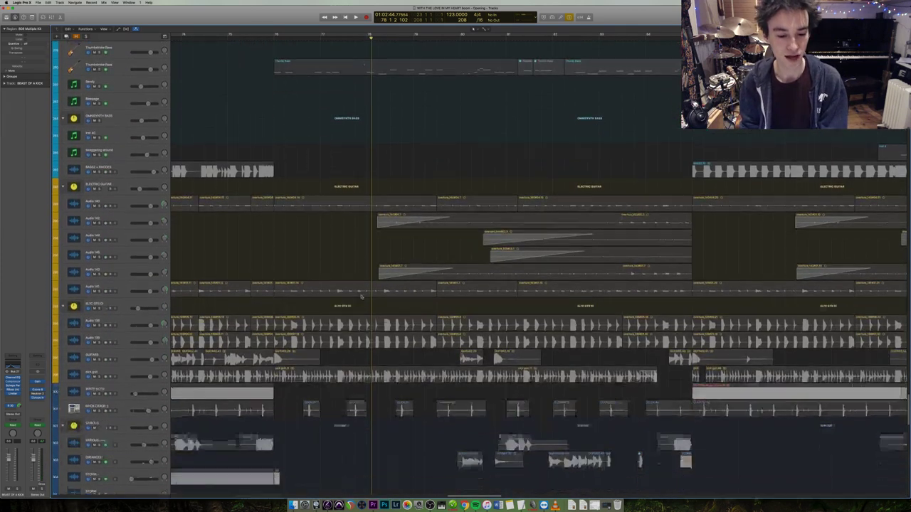
{"action": "scroll", "coordinate": [361, 296], "scroll_direction": "down", "scroll_amount": 1}
{"action": "left_click_drag", "start_coordinate": [288, 405], "coordinate": [564, 257]}
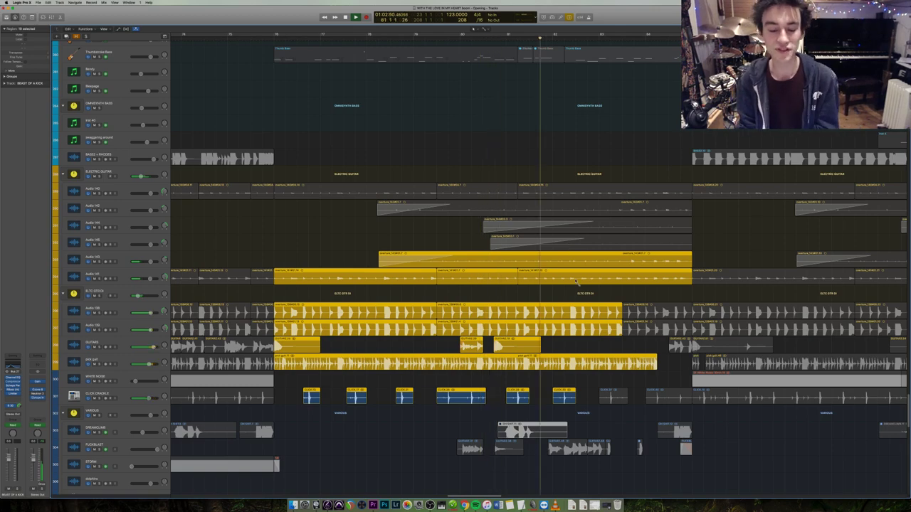
{"action": "key", "text": "z"}
{"action": "scroll", "coordinate": [576, 277], "scroll_direction": "up", "scroll_amount": 5}
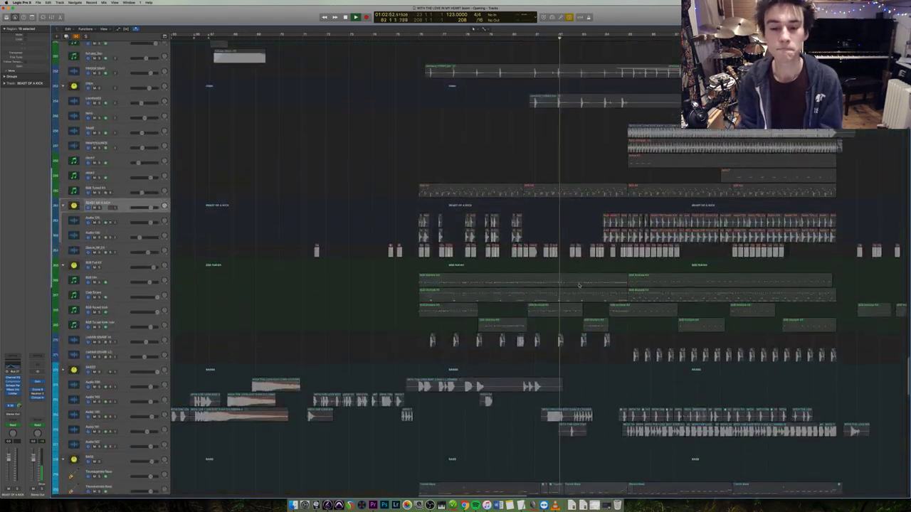
Select the IF I TELL vocal regions from about bar 76 onward and audition them in solo.
{"action": "scroll", "coordinate": [447, 230], "scroll_direction": "down", "scroll_amount": 10}
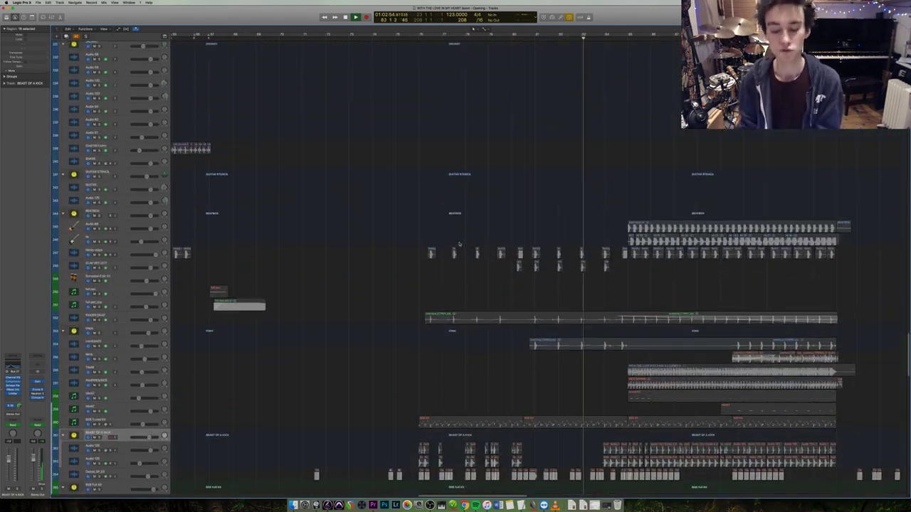
{"action": "scroll", "coordinate": [502, 202], "scroll_direction": "up", "scroll_amount": 15}
{"action": "scroll", "coordinate": [569, 235], "scroll_direction": "down", "scroll_amount": 8}
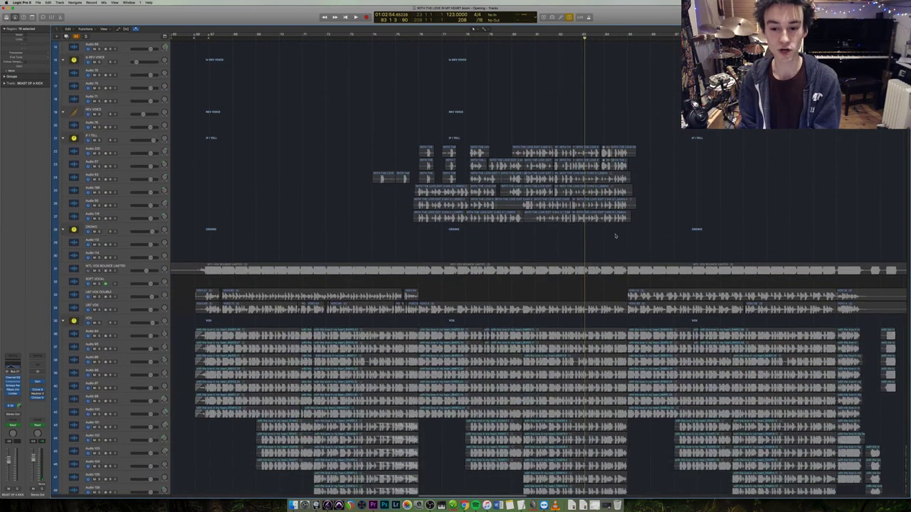
{"action": "left_click_drag", "start_coordinate": [653, 229], "coordinate": [420, 119]}
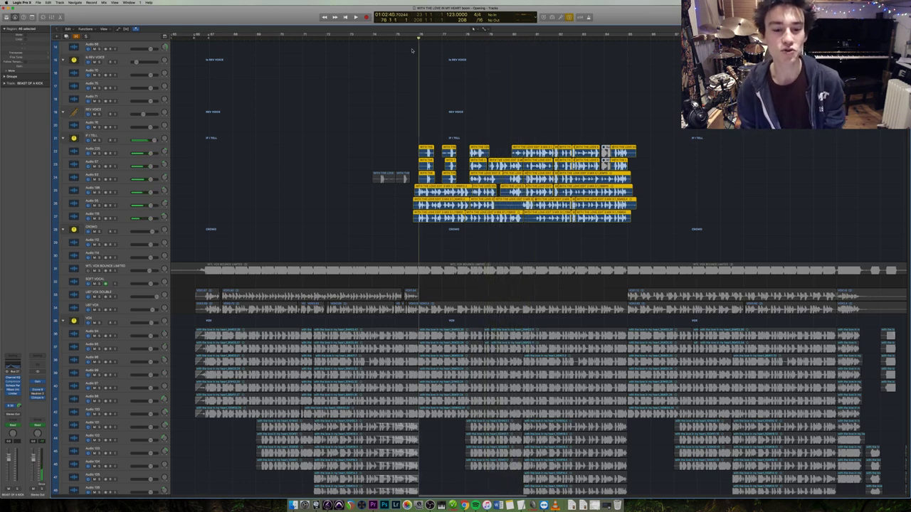
Open the Little AlterBoy plug-in on the IF I TELL track stack and replay its vocal regions in solo.
{"action": "left_click", "coordinate": [130, 136]}
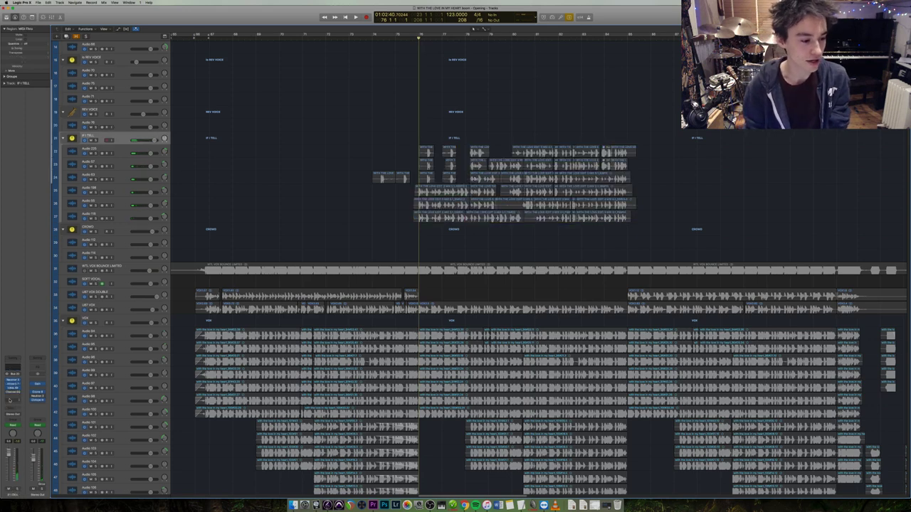
{"action": "left_click", "coordinate": [12, 388]}
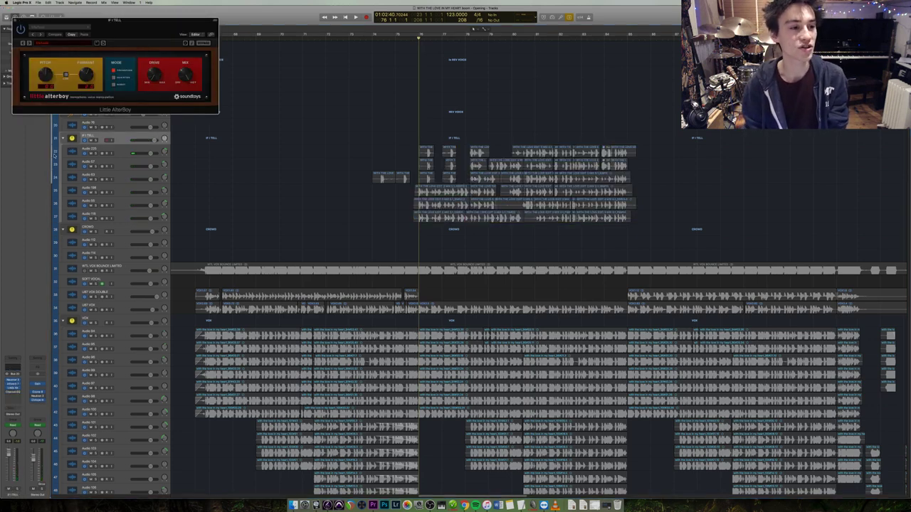
{"action": "left_click_drag", "start_coordinate": [678, 231], "coordinate": [420, 98]}
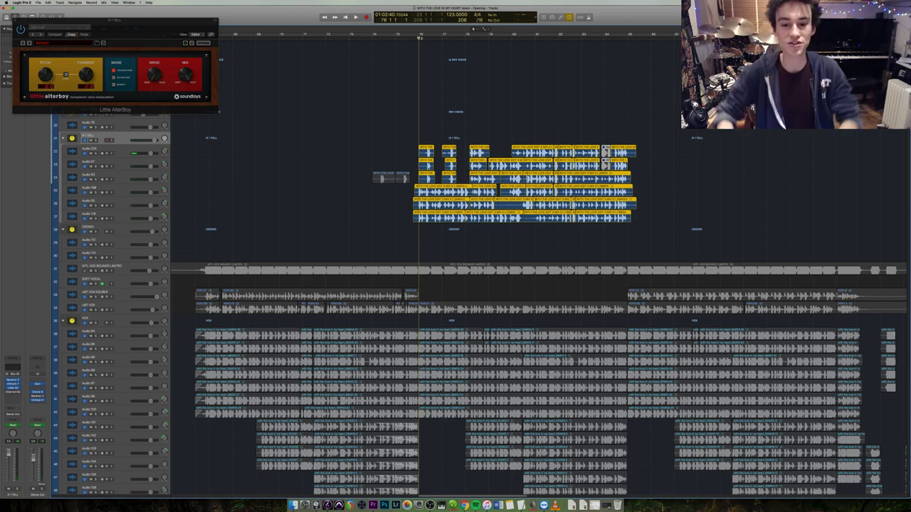
{"action": "key", "text": "space"}
{"action": "key", "text": "space"}
Audition the short IF I TELL regions around bar 77, followed by the longer ones from about bar 79, in solo.
{"action": "left_click_drag", "start_coordinate": [455, 133], "coordinate": [452, 180]}
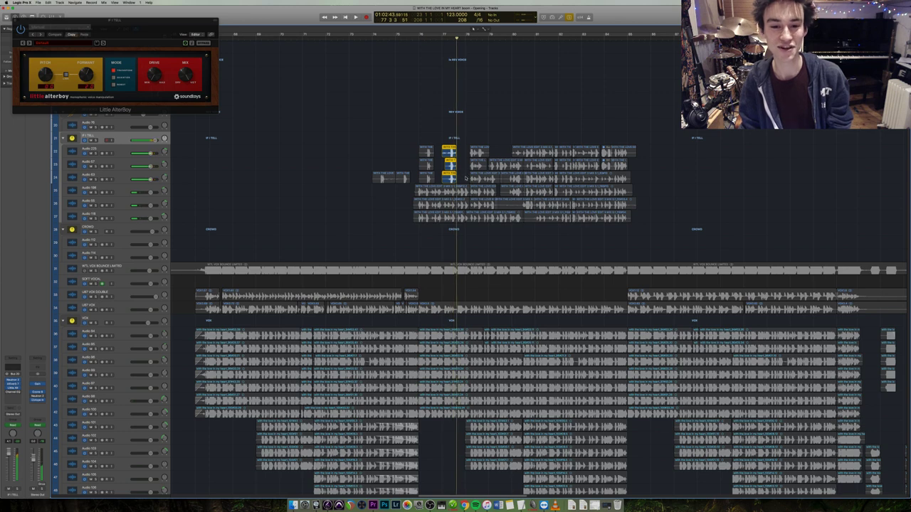
{"action": "key", "text": "Right"}
{"action": "key", "text": "space"}
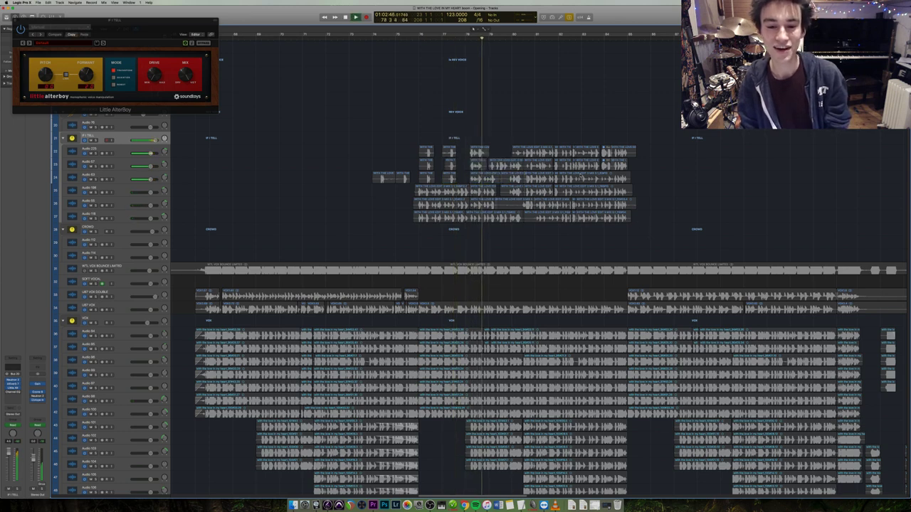
{"action": "key", "text": "shift+f"}
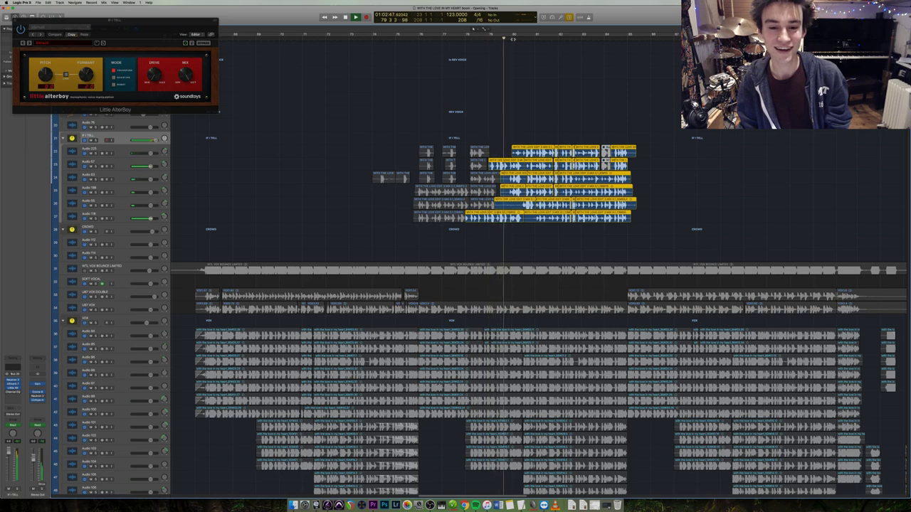
Select the VOX regions between about bars 76 and 85 and audition them in solo.
{"action": "scroll", "coordinate": [547, 254], "scroll_direction": "down", "scroll_amount": 8}
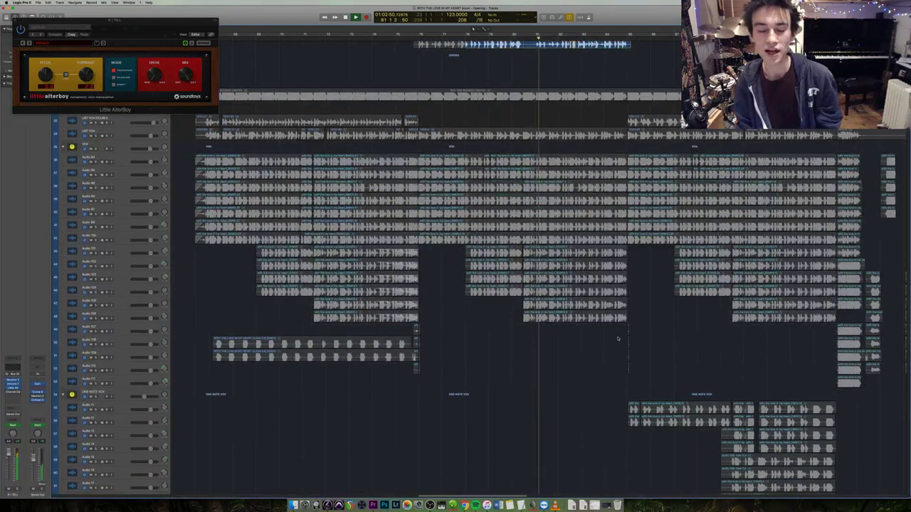
{"action": "left_click_drag", "start_coordinate": [618, 339], "coordinate": [420, 131]}
{"action": "left_click", "coordinate": [464, 31]}
{"action": "scroll", "coordinate": [475, 28], "scroll_direction": "down", "scroll_amount": 3}
{"action": "key", "text": "super+Left"}
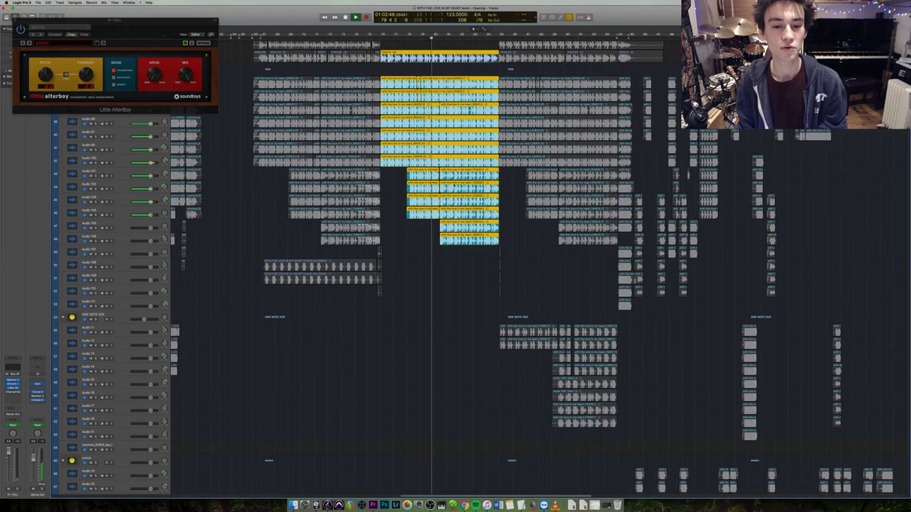
Audition the VOX regions from bar 85 onward in solo together with the ONE NOTE VOX regions.
{"action": "key", "text": "Right"}
{"action": "key", "text": "shift+Return"}
{"action": "scroll", "coordinate": [588, 259], "scroll_direction": "down", "scroll_amount": 2}
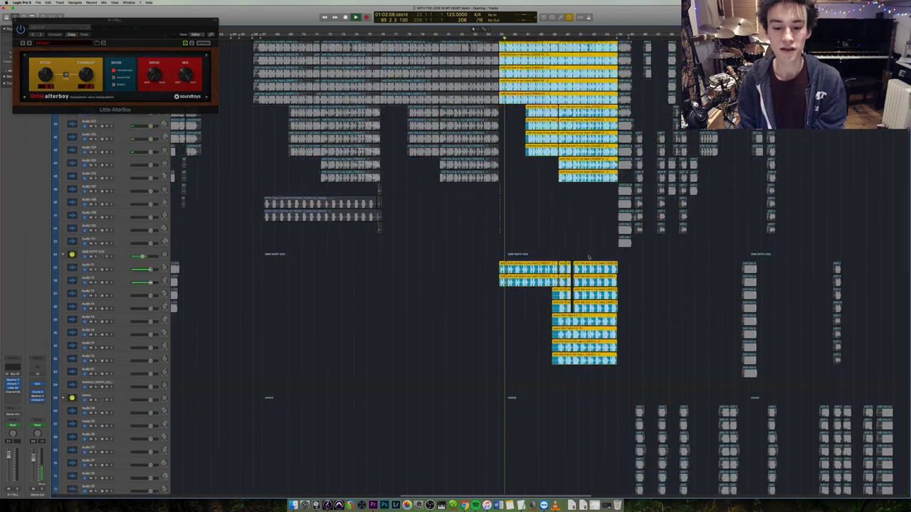
Find the hard panned Vox regions starting at bar 85 and audition them in solo.
{"action": "key", "text": "super+Right"}
{"action": "key", "text": "super+Right"}
{"action": "key", "text": "super+Down"}
{"action": "scroll", "coordinate": [547, 320], "scroll_direction": "up", "scroll_amount": 5}
{"action": "scroll", "coordinate": [473, 208], "scroll_direction": "down", "scroll_amount": 12}
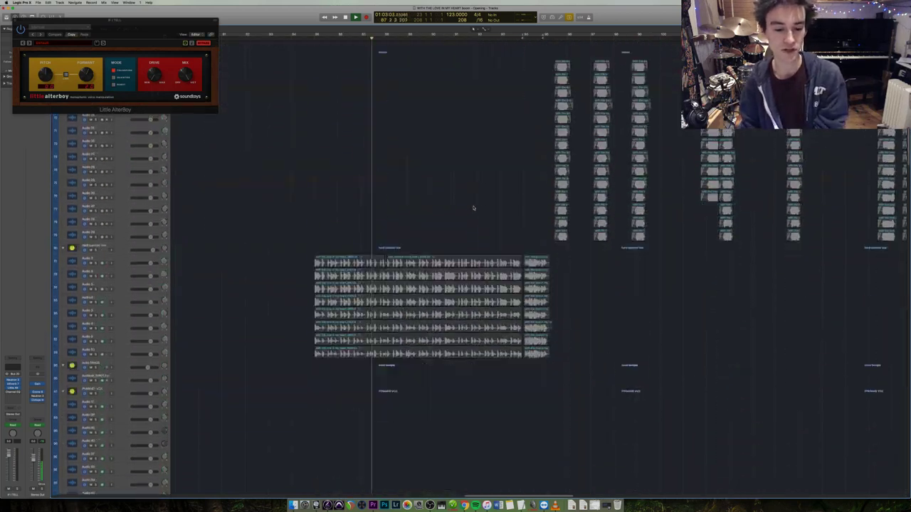
{"action": "scroll", "coordinate": [473, 208], "scroll_direction": "down", "scroll_amount": 3}
{"action": "left_click", "coordinate": [498, 193]}
{"action": "key", "text": "shift+Return"}
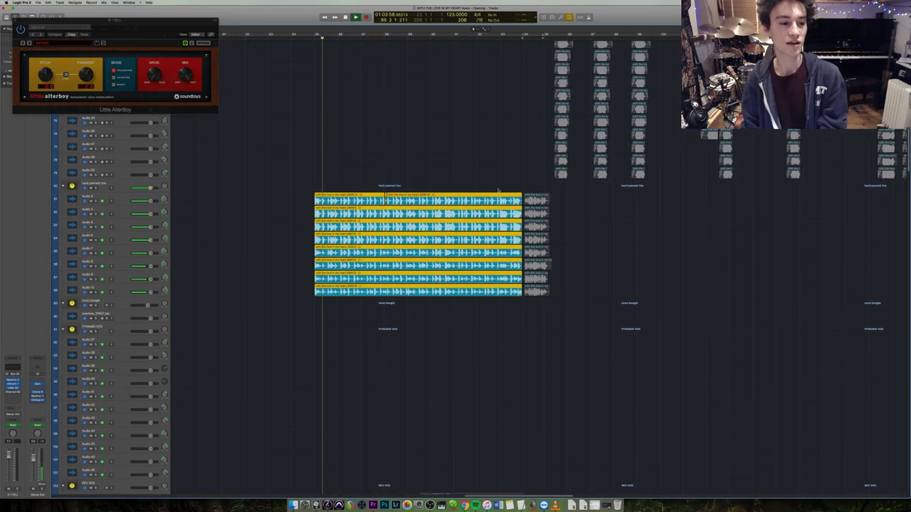
Survey the vocal stacks and the tracks beneath them across a wider stretch of the arrangement.
{"action": "key", "text": "super+Left"}
{"action": "key", "text": "super+Left"}
{"action": "key", "text": "super+Left"}
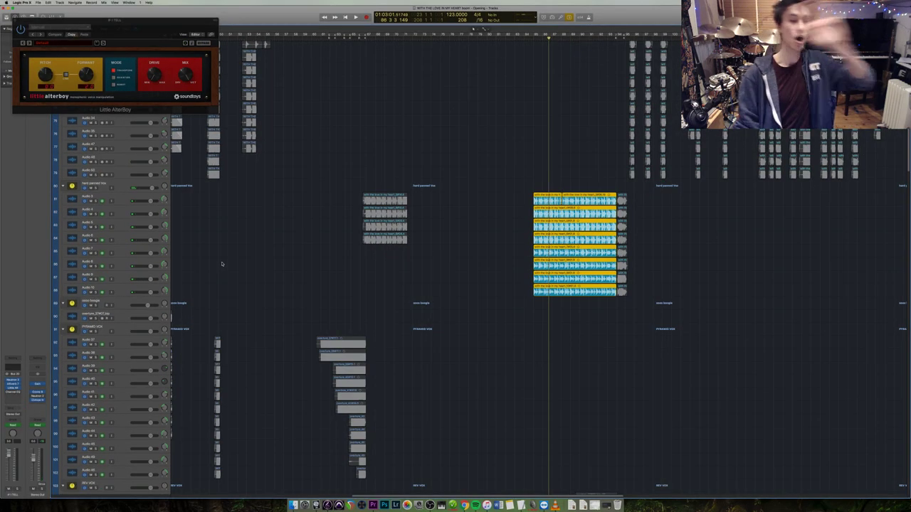
{"action": "scroll", "coordinate": [678, 288], "scroll_direction": "up", "scroll_amount": 5}
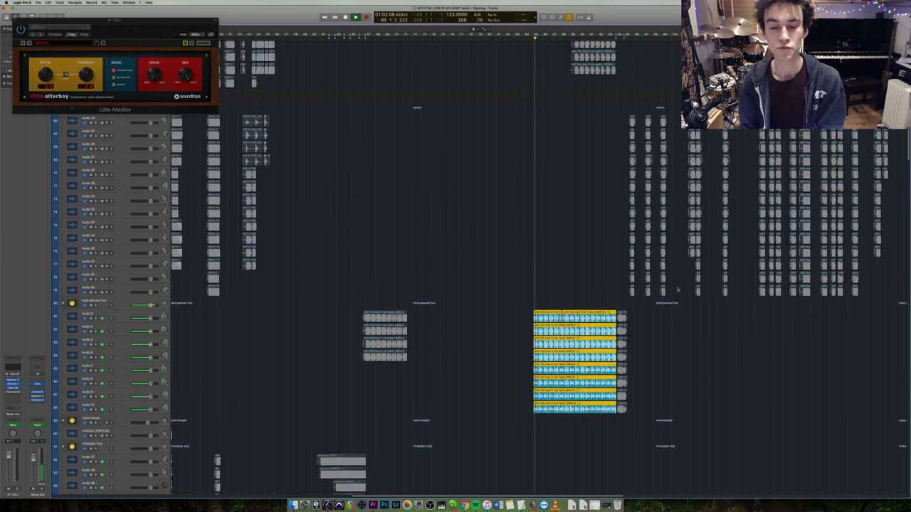
{"action": "key", "text": "super+Up"}
{"action": "key", "text": "super+Up"}
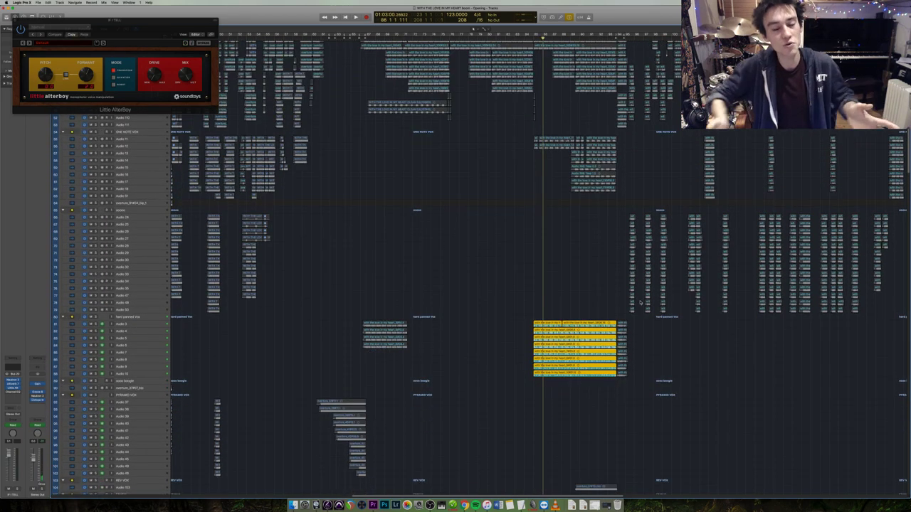
{"action": "scroll", "coordinate": [651, 270], "scroll_direction": "up", "scroll_amount": 8}
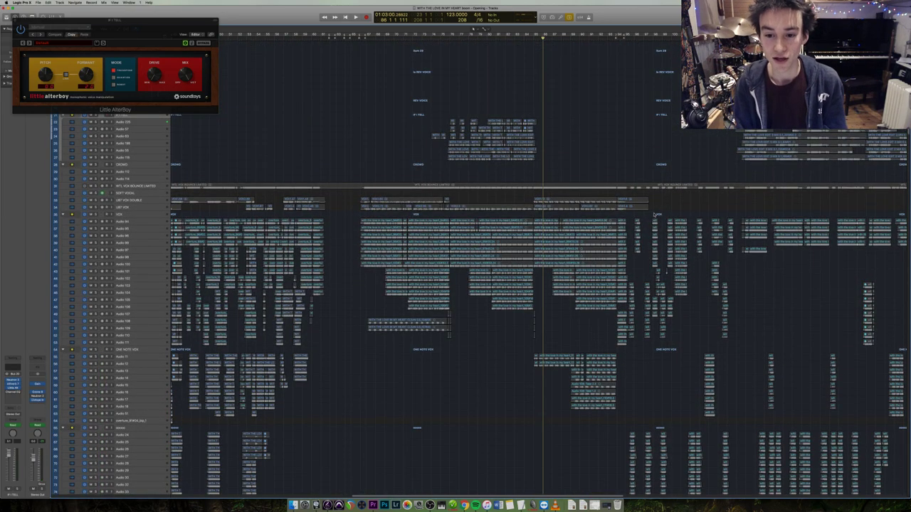
{"action": "scroll", "coordinate": [654, 227], "scroll_direction": "down", "scroll_amount": 20}
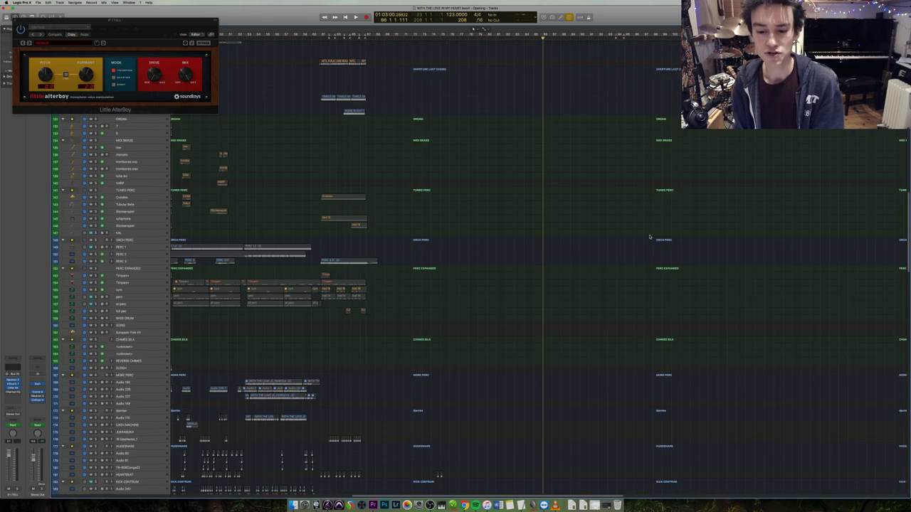
Select the beatbox, percussion, kick, bass and guitar regions from bar 85 onward and audition them together in solo.
{"action": "scroll", "coordinate": [641, 284], "scroll_direction": "down", "scroll_amount": 15}
{"action": "left_click_drag", "start_coordinate": [641, 462], "coordinate": [526, 65]}
{"action": "key", "text": "space"}
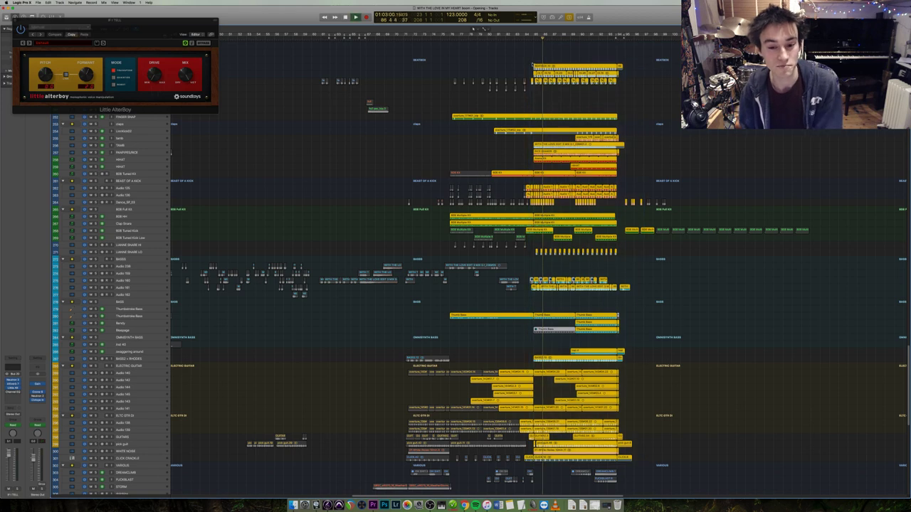
{"action": "scroll", "coordinate": [530, 63], "scroll_direction": "up", "scroll_amount": 5}
{"action": "scroll", "coordinate": [480, 30], "scroll_direction": "up", "scroll_amount": 5}
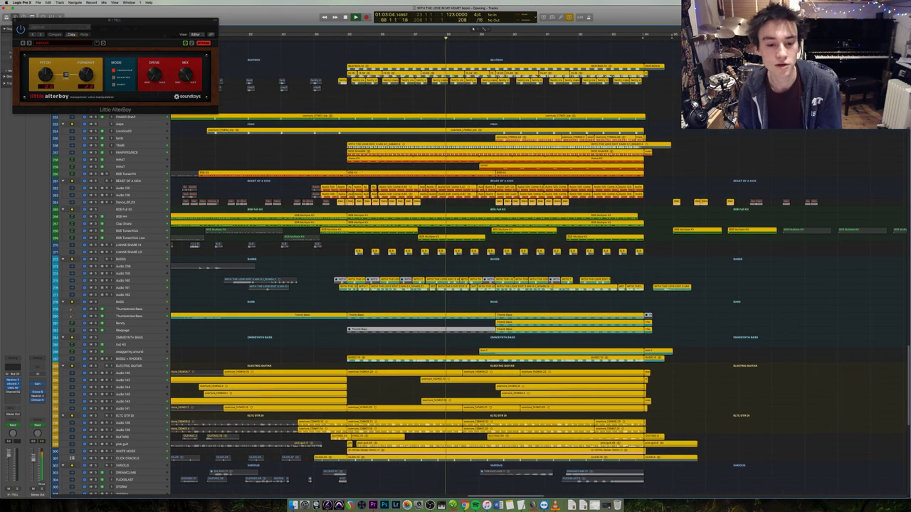
{"action": "scroll", "coordinate": [473, 29], "scroll_direction": "up", "scroll_amount": 6}
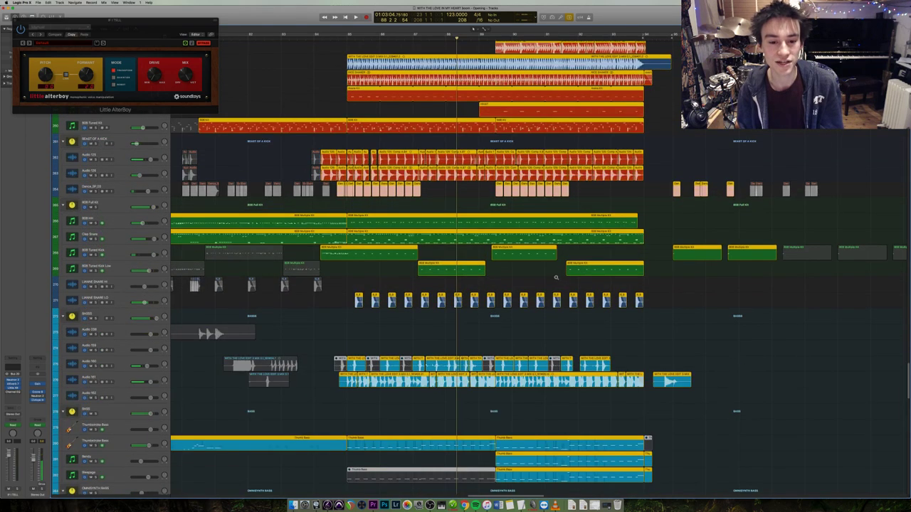
Show track automation and examine the volume curves of the percussion, bass, guitar and effects tracks.
{"action": "key", "text": "a"}
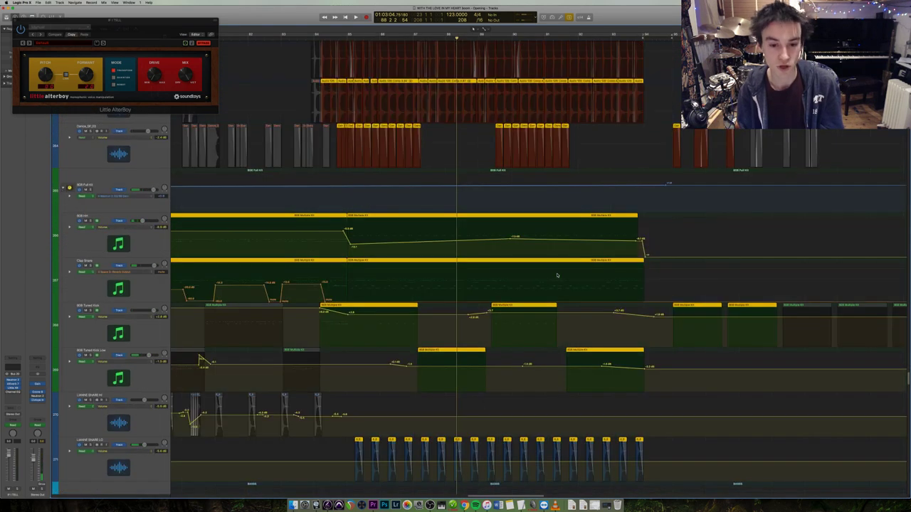
{"action": "scroll", "coordinate": [558, 279], "scroll_direction": "up", "scroll_amount": 5}
{"action": "scroll", "coordinate": [560, 283], "scroll_direction": "down", "scroll_amount": 10}
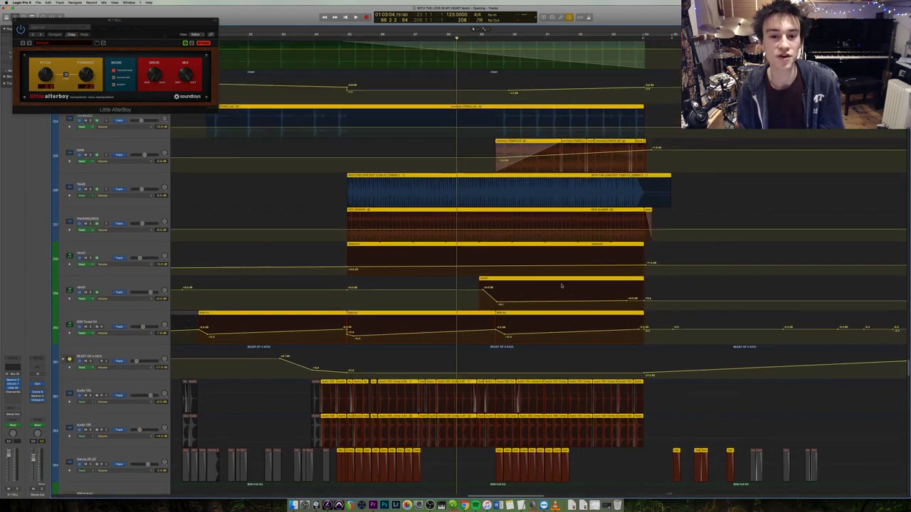
{"action": "scroll", "coordinate": [531, 306], "scroll_direction": "down", "scroll_amount": 5}
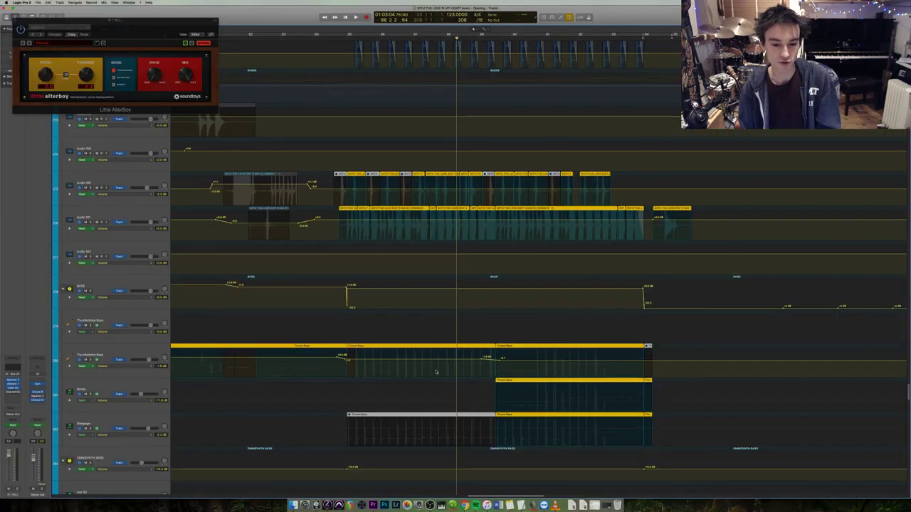
{"action": "scroll", "coordinate": [498, 360], "scroll_direction": "down", "scroll_amount": 10}
{"action": "scroll", "coordinate": [557, 355], "scroll_direction": "down", "scroll_amount": 9}
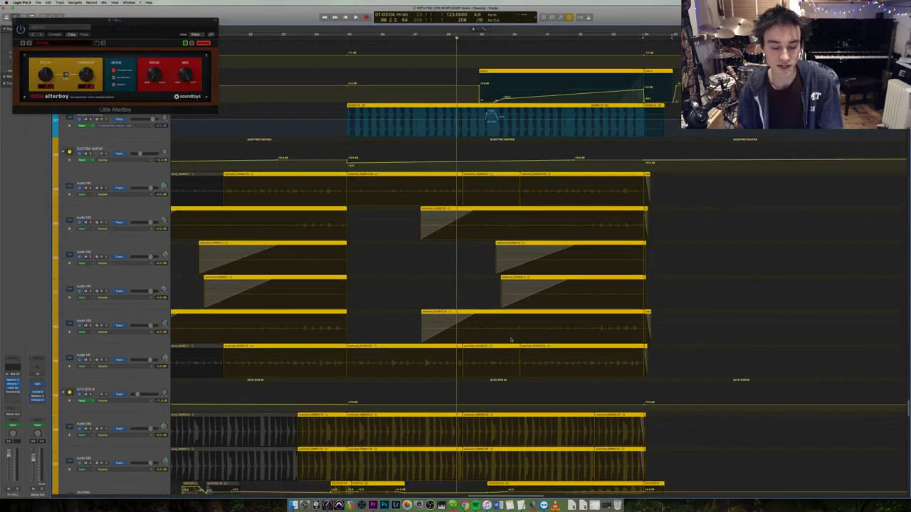
{"action": "scroll", "coordinate": [510, 340], "scroll_direction": "down", "scroll_amount": 5}
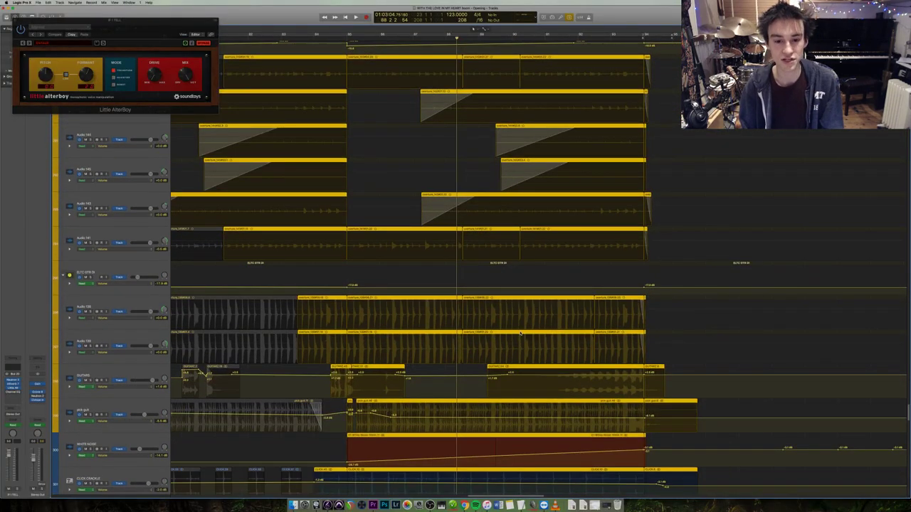
{"action": "scroll", "coordinate": [520, 299], "scroll_direction": "down", "scroll_amount": 13}
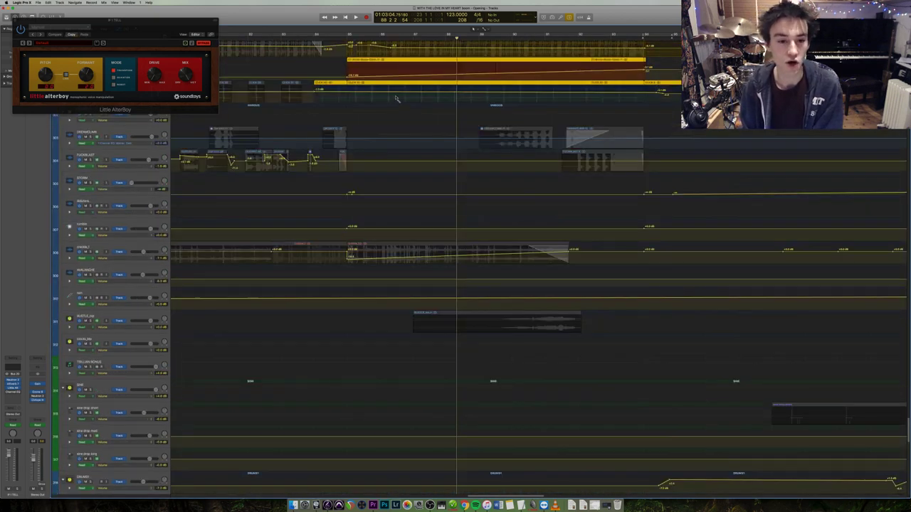
Hide the track automation and play the selected rhythm, bass and guitar regions in solo from bar 85.
{"action": "scroll", "coordinate": [447, 188], "scroll_direction": "up", "scroll_amount": 7}
{"action": "scroll", "coordinate": [483, 29], "scroll_direction": "up", "scroll_amount": 6}
{"action": "scroll", "coordinate": [483, 29], "scroll_direction": "down", "scroll_amount": 6}
{"action": "key", "text": "space"}
{"action": "scroll", "coordinate": [653, 237], "scroll_direction": "up", "scroll_amount": 4}
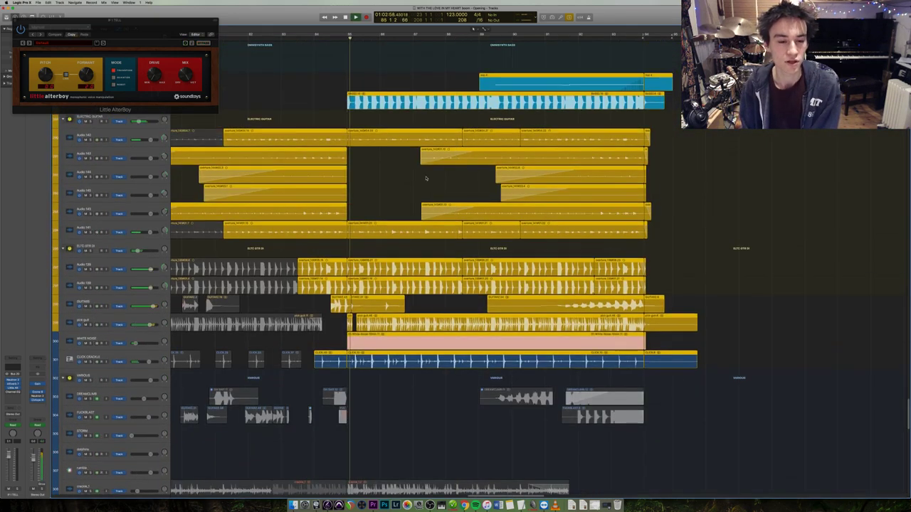
{"action": "scroll", "coordinate": [687, 185], "scroll_direction": "up", "scroll_amount": 7}
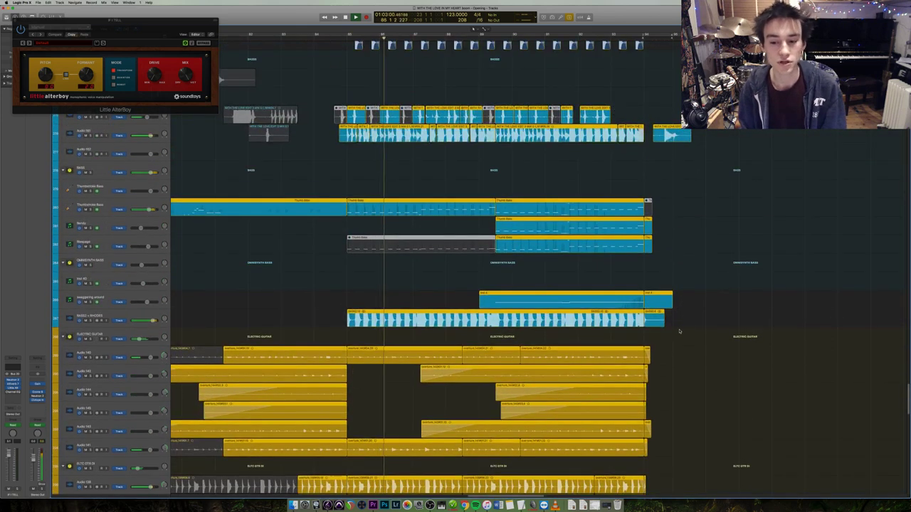
Audition the BASS and OMNISYNTH BASS regions in solo, then the BASSES regions with the low snare hits.
{"action": "key", "text": "s"}
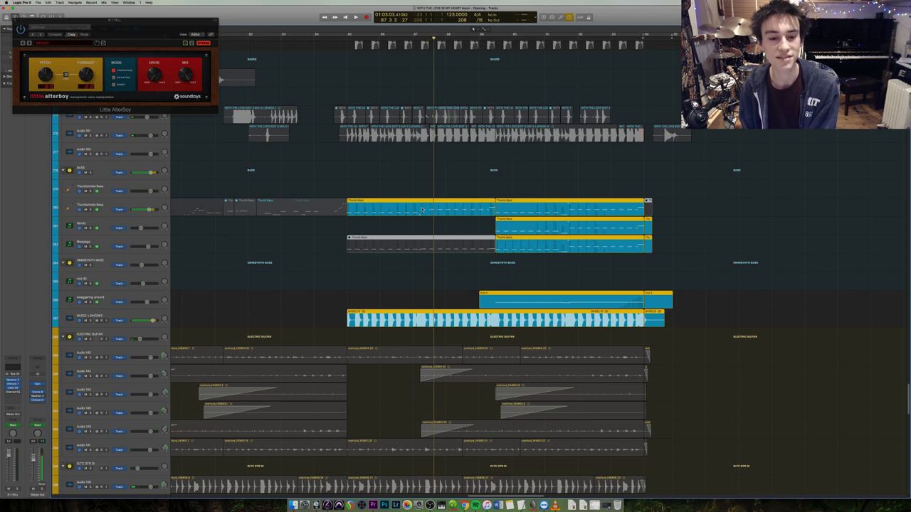
{"action": "key", "text": "s"}
{"action": "scroll", "coordinate": [427, 192], "scroll_direction": "up", "scroll_amount": 4}
{"action": "left_click", "coordinate": [430, 172]}
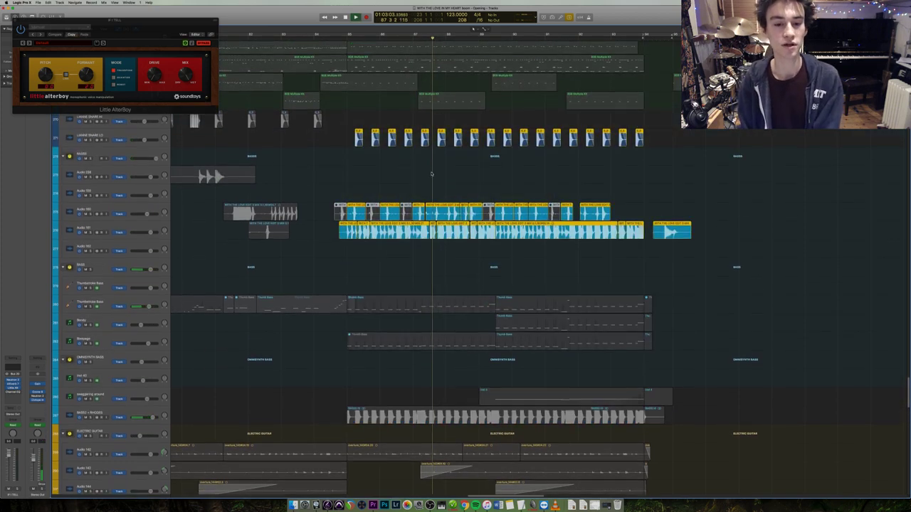
{"action": "scroll", "coordinate": [431, 172], "scroll_direction": "up", "scroll_amount": 3}
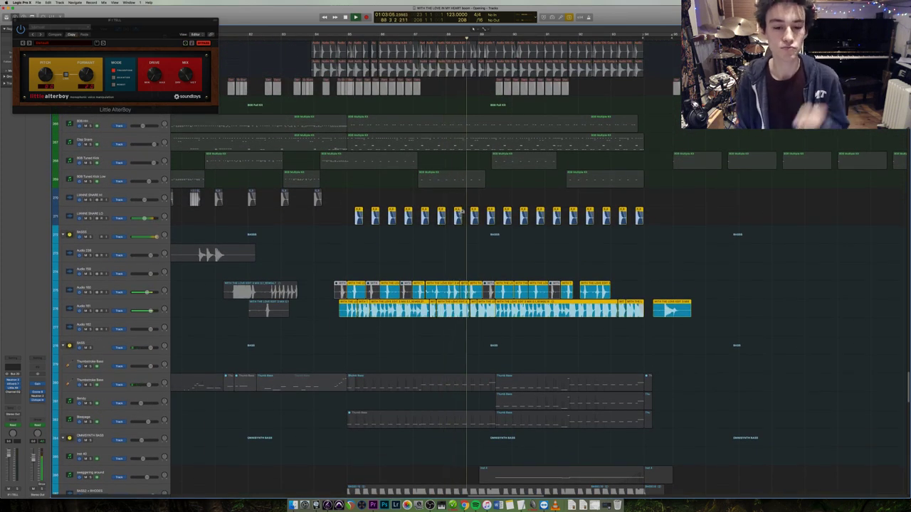
Select the BEAST OF A KICK and 808 Full Kit regions from about bar 85 and audition them in solo.
{"action": "scroll", "coordinate": [598, 281], "scroll_direction": "up", "scroll_amount": 5}
{"action": "left_click_drag", "start_coordinate": [650, 299], "coordinate": [334, 160]}
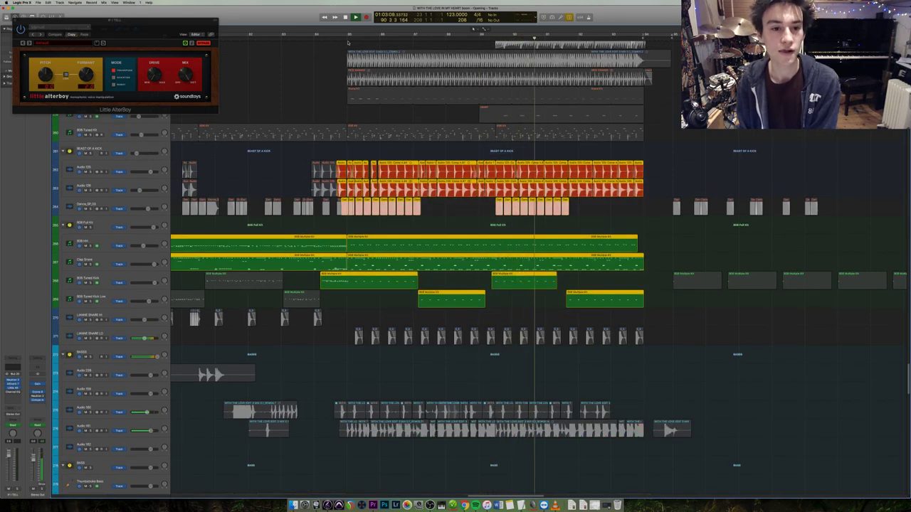
{"action": "scroll", "coordinate": [442, 244], "scroll_direction": "up", "scroll_amount": 4}
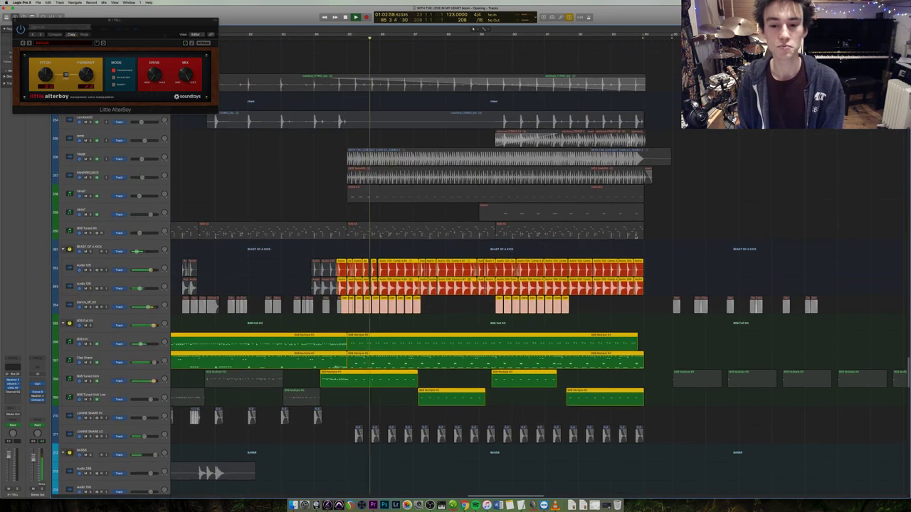
Audition the finger snap, claps and 808 Tuned Kit regions in solo from about bar 85, followed by the BEATBOX and family claps regions.
{"action": "left_click_drag", "start_coordinate": [614, 212], "coordinate": [334, 79]}
{"action": "scroll", "coordinate": [457, 294], "scroll_direction": "up", "scroll_amount": 8}
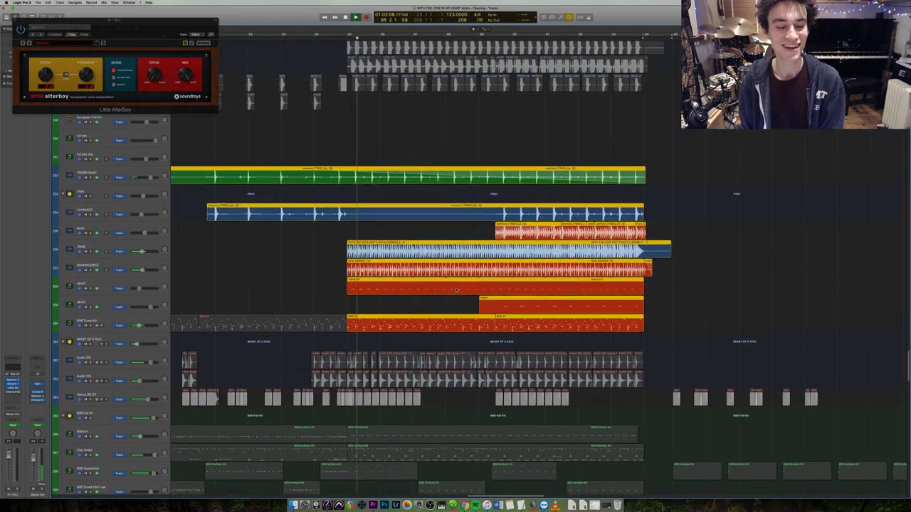
{"action": "scroll", "coordinate": [498, 293], "scroll_direction": "up", "scroll_amount": 4}
{"action": "left_click_drag", "start_coordinate": [609, 305], "coordinate": [356, 207]}
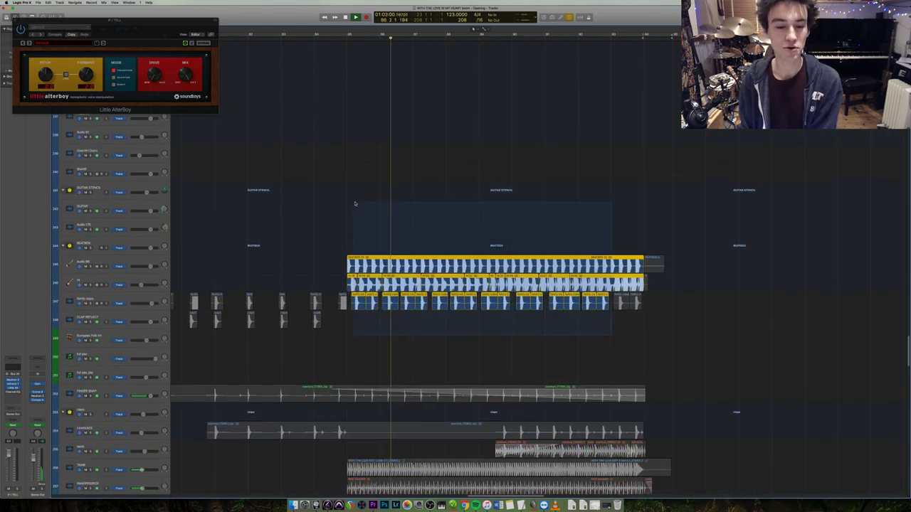
{"action": "scroll", "coordinate": [450, 254], "scroll_direction": "up", "scroll_amount": 4}
{"action": "scroll", "coordinate": [449, 254], "scroll_direction": "up", "scroll_amount": 4}
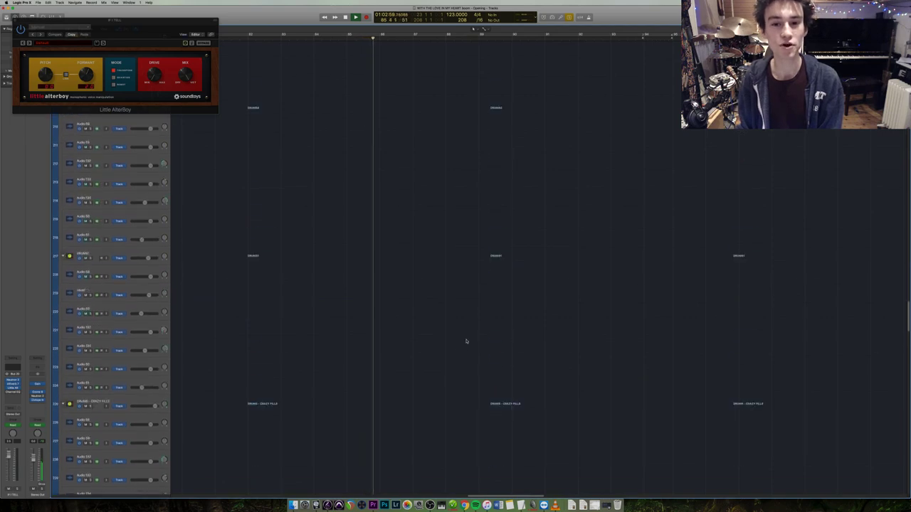
{"action": "scroll", "coordinate": [484, 345], "scroll_direction": "up", "scroll_amount": 15}
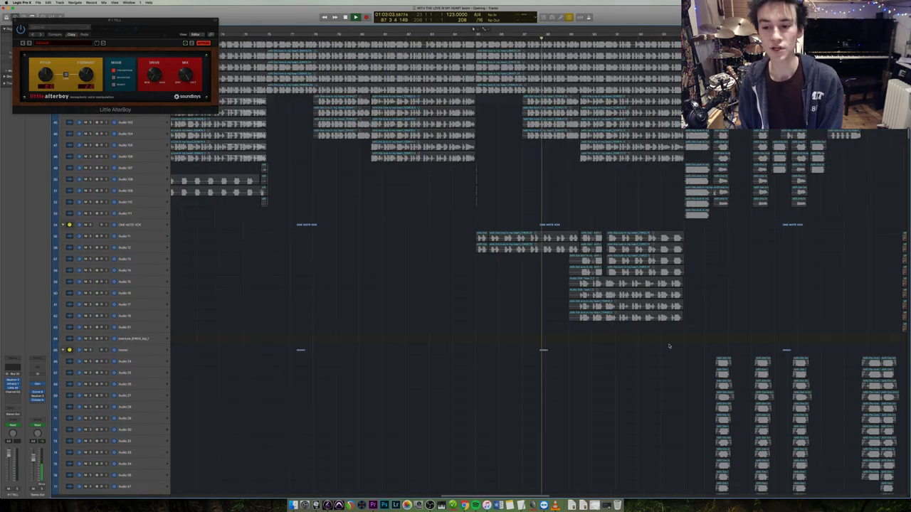
Zoom out to the end of the section and play the HOMEPIANO regions before bar 94 in solo.
{"action": "key", "text": "super+a"}
{"action": "scroll", "coordinate": [564, 341], "scroll_direction": "down", "scroll_amount": 6}
{"action": "scroll", "coordinate": [563, 341], "scroll_direction": "down", "scroll_amount": 20}
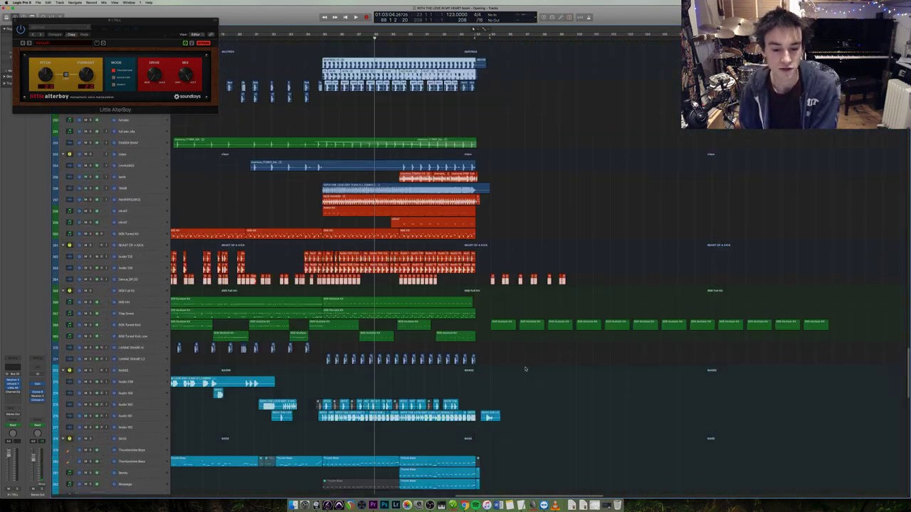
{"action": "scroll", "coordinate": [525, 368], "scroll_direction": "down", "scroll_amount": 8}
{"action": "left_click", "coordinate": [441, 382]}
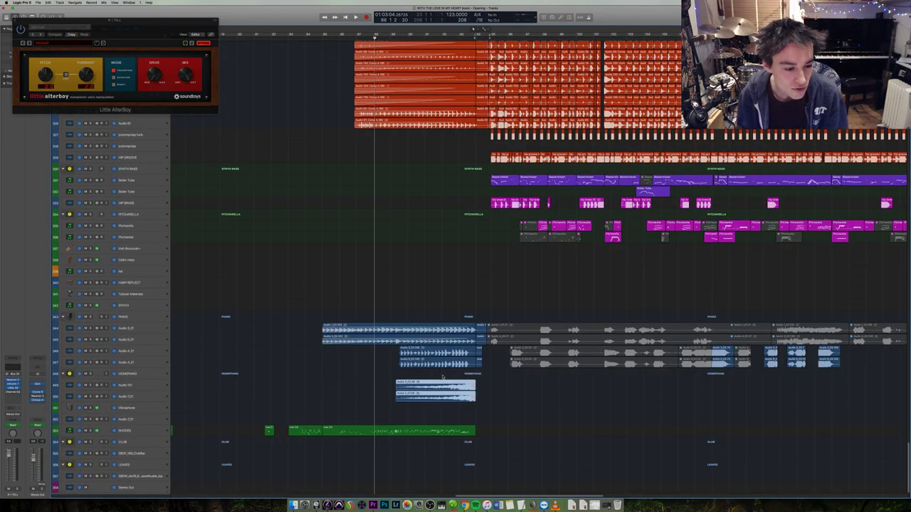
{"action": "key", "text": "ctrl+s"}
{"action": "key", "text": "space"}
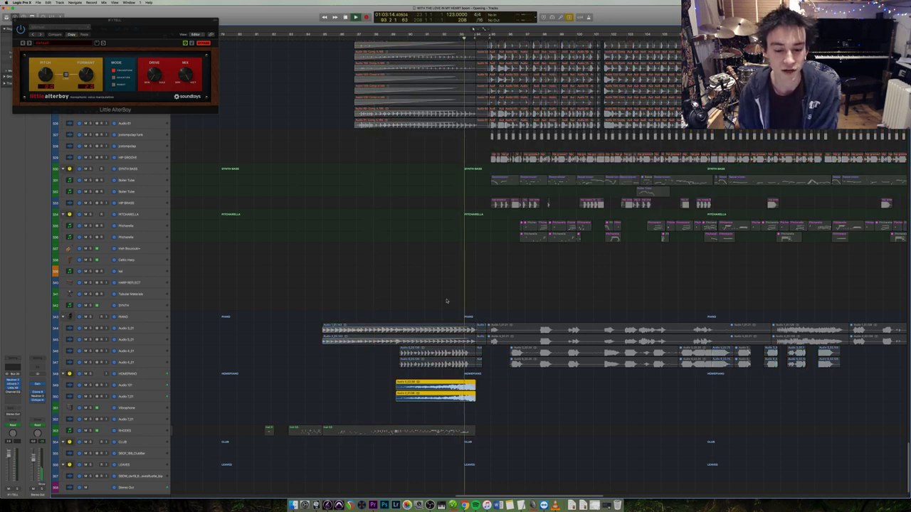
Select the electric guitar, white noise, click crackle and VARIOUS regions leading up to bar 94 and play them in solo.
{"action": "left_click", "coordinate": [452, 364]}
{"action": "scroll", "coordinate": [504, 283], "scroll_direction": "up", "scroll_amount": 15}
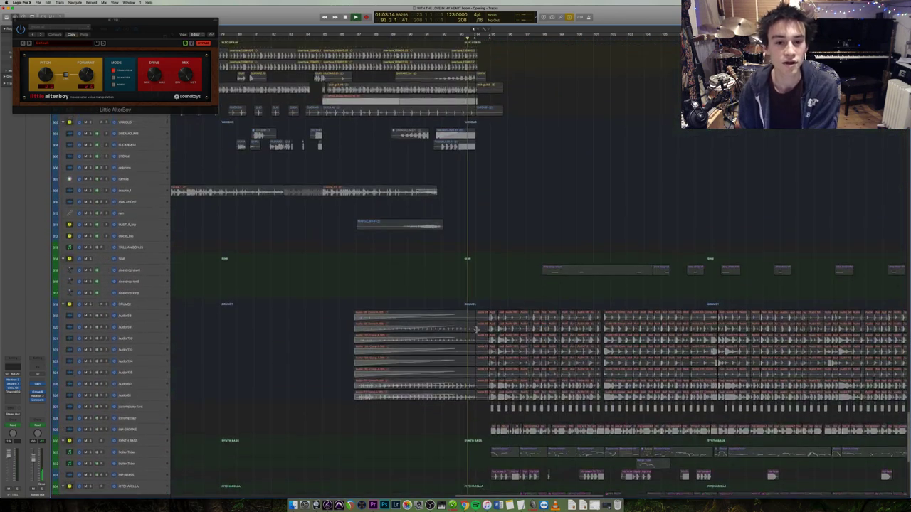
{"action": "scroll", "coordinate": [504, 283], "scroll_direction": "up", "scroll_amount": 10}
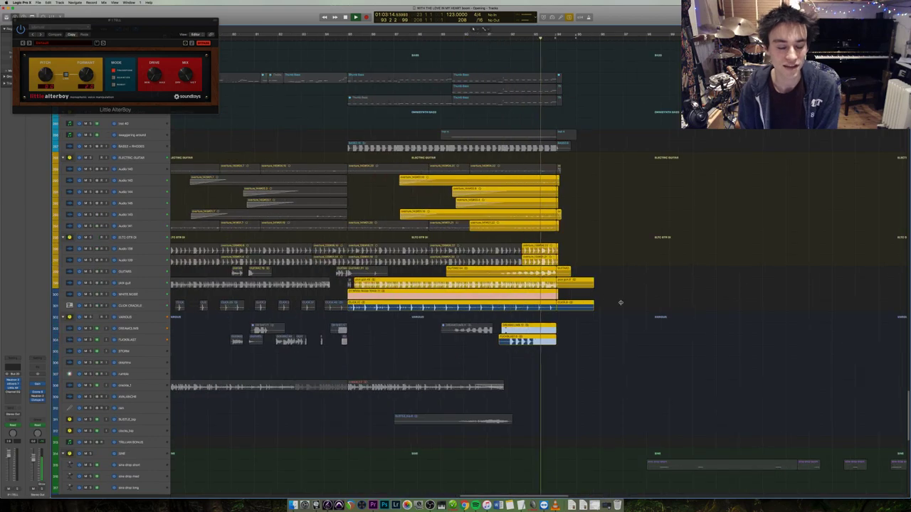
Audition each of the two VARIOUS regions just before bar 94 on its own in solo.
{"action": "left_click", "coordinate": [491, 329]}
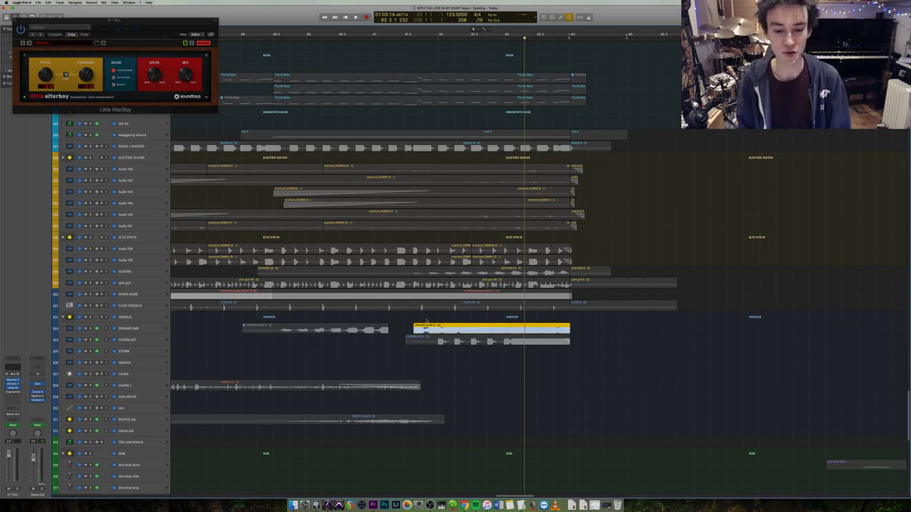
{"action": "key", "text": "space"}
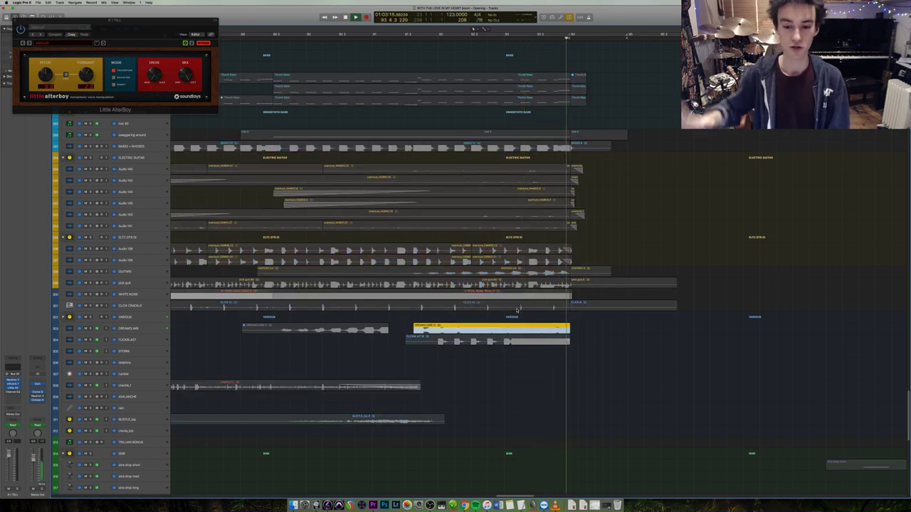
{"action": "left_click", "coordinate": [531, 340]}
{"action": "left_click", "coordinate": [504, 38]}
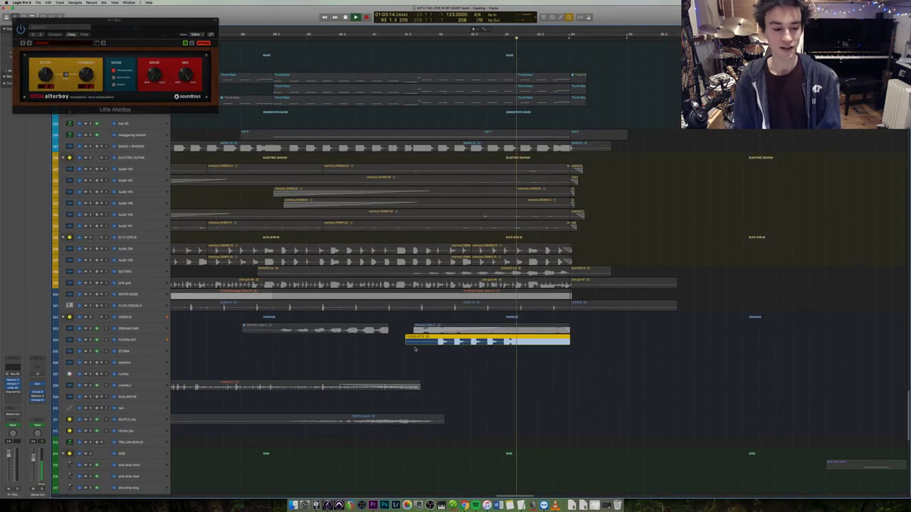
Select the BASS2 + RHODES, electric guitar, white noise and click crackle regions around bar 94 and play them in solo.
{"action": "scroll", "coordinate": [584, 375], "scroll_direction": "up", "scroll_amount": 2}
{"action": "scroll", "coordinate": [584, 375], "scroll_direction": "up", "scroll_amount": 1}
{"action": "left_click_drag", "start_coordinate": [584, 362], "coordinate": [530, 149]}
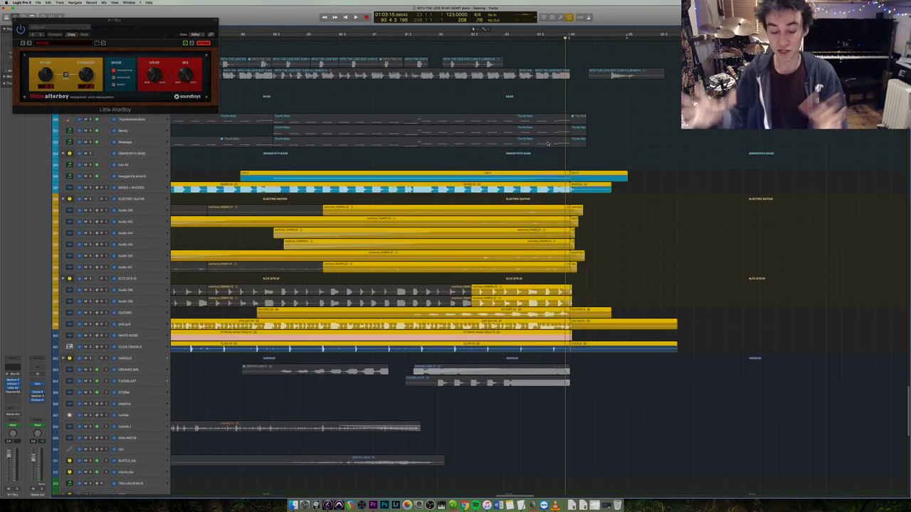
{"action": "key", "text": "space"}
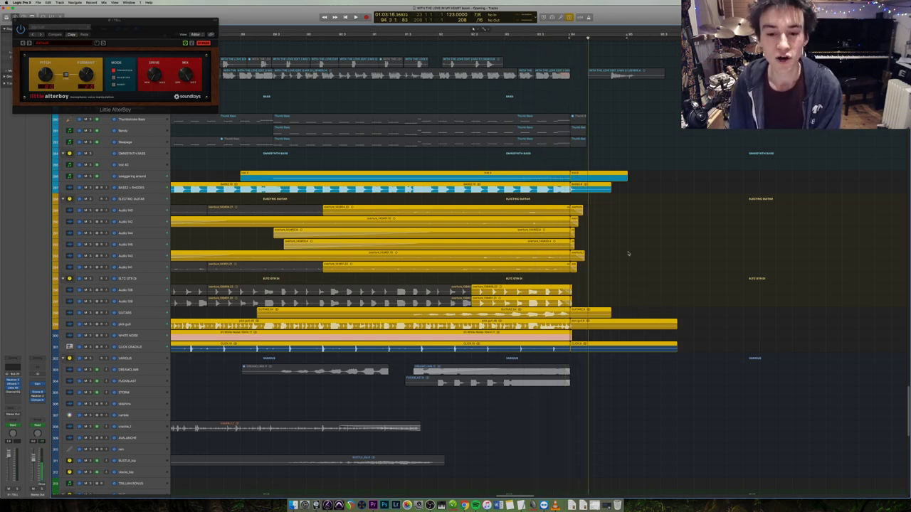
Zoom out, turn off solo and examine the vocal tracks of the section following bar 94.
{"action": "key", "text": "super+Left"}
{"action": "scroll", "coordinate": [630, 267], "scroll_direction": "up", "scroll_amount": 10}
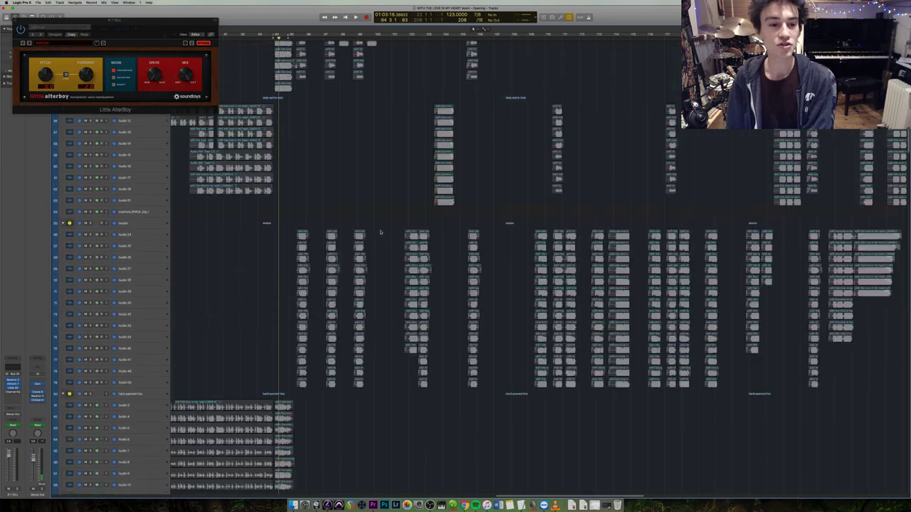
{"action": "scroll", "coordinate": [392, 228], "scroll_direction": "up", "scroll_amount": 15}
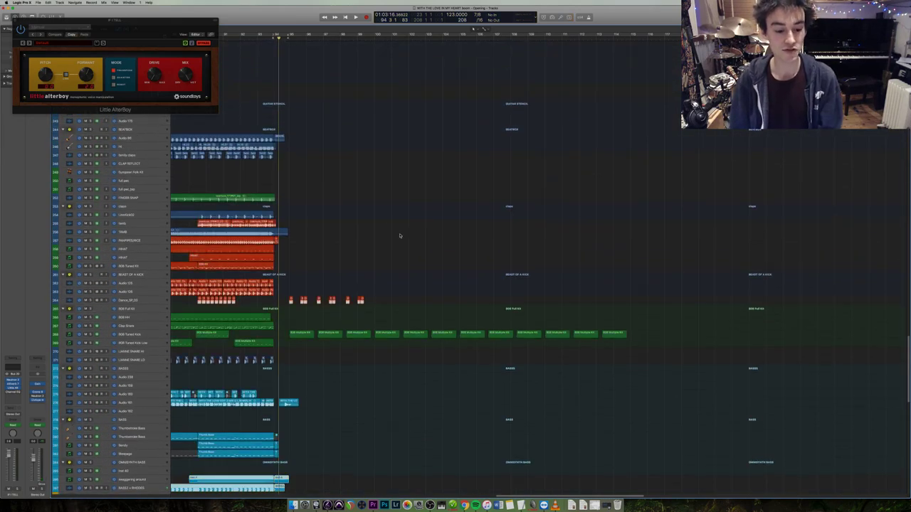
{"action": "scroll", "coordinate": [396, 256], "scroll_direction": "up", "scroll_amount": 15}
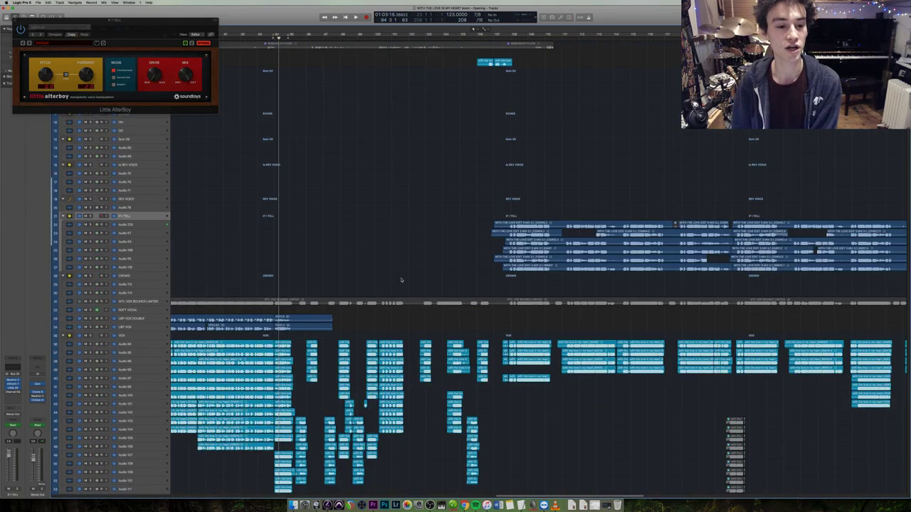
{"action": "scroll", "coordinate": [413, 214], "scroll_direction": "down", "scroll_amount": 5}
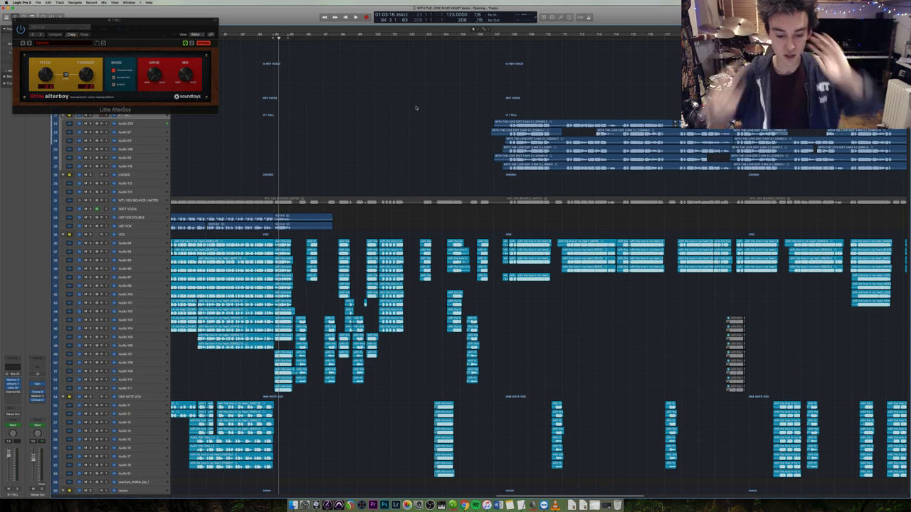
Open Calculator, work out the slower tempo starting from 123 bpm, and quit it.
{"action": "key", "text": "super+space"}
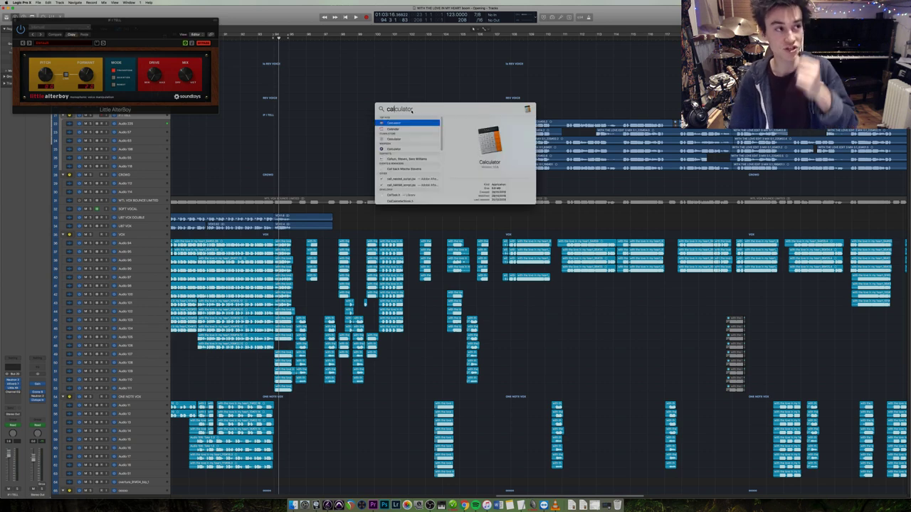
{"action": "key", "text": "Return"}
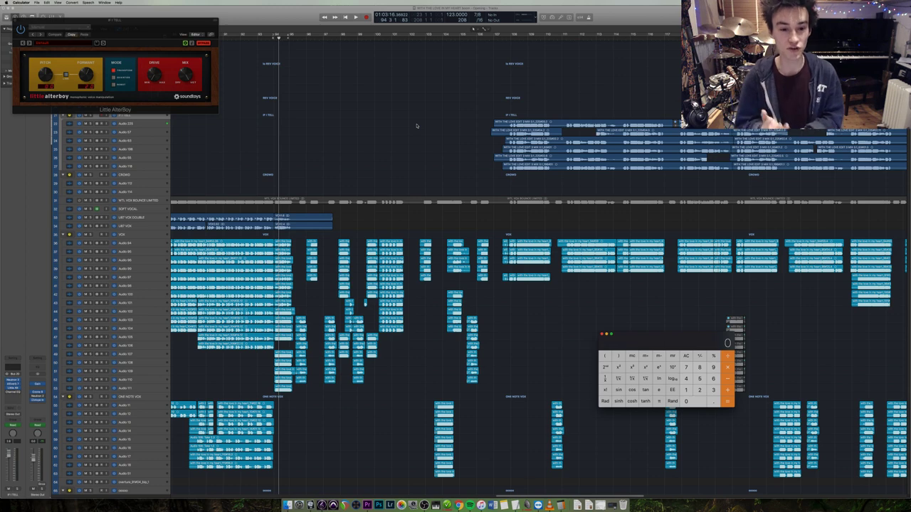
{"action": "type", "text": "123"}
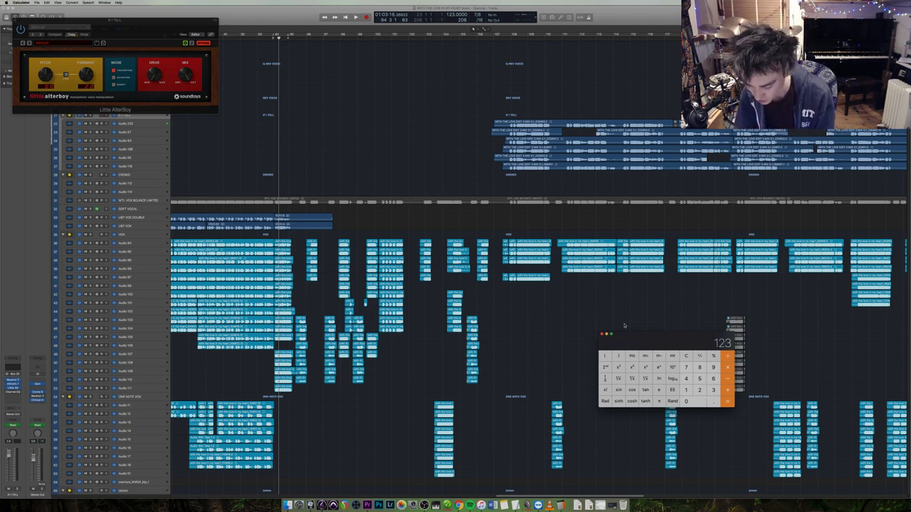
{"action": "key", "text": "Return"}
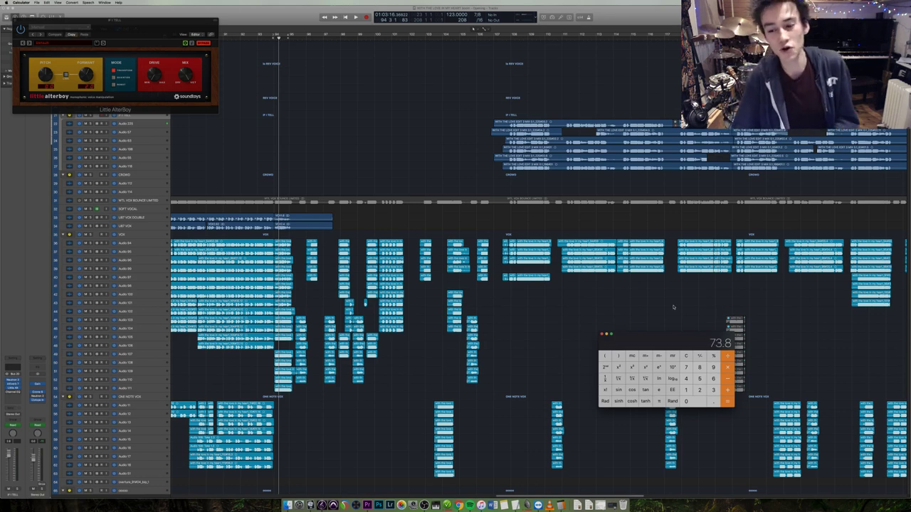
{"action": "key", "text": "super+q"}
Play the full arrangement without solo from about bar 95 and stop around bar 98.
{"action": "left_click", "coordinate": [288, 37]}
{"action": "key", "text": "space"}
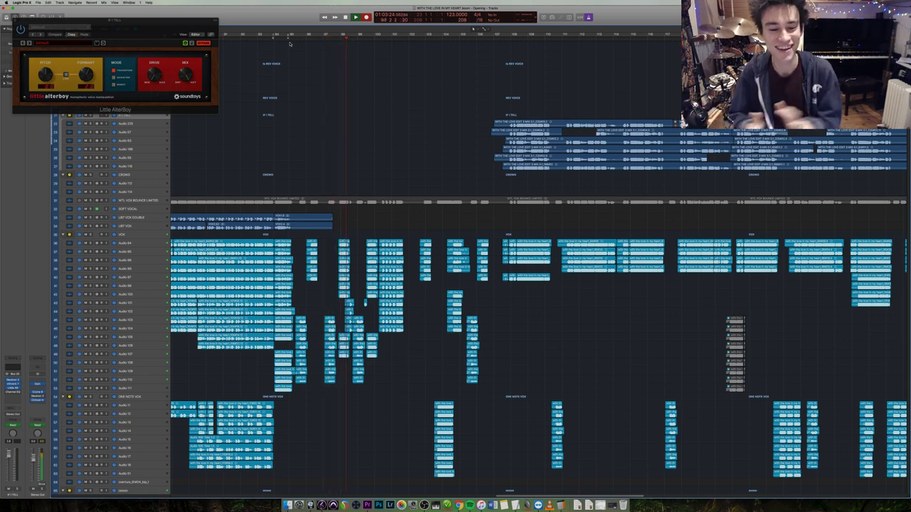
{"action": "key", "text": "space"}
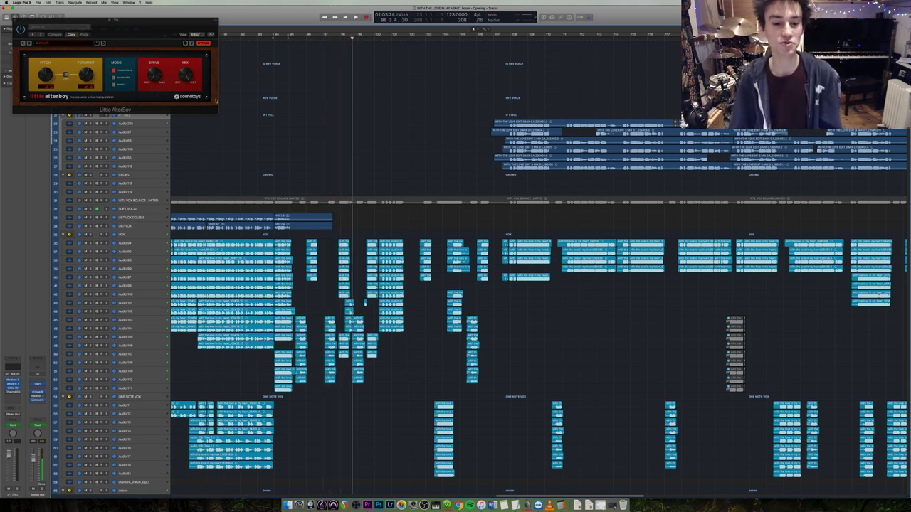
Select the UBT VOX and VOX regions following bar 94 and play them in solo.
{"action": "scroll", "coordinate": [420, 324], "scroll_direction": "down", "scroll_amount": 4}
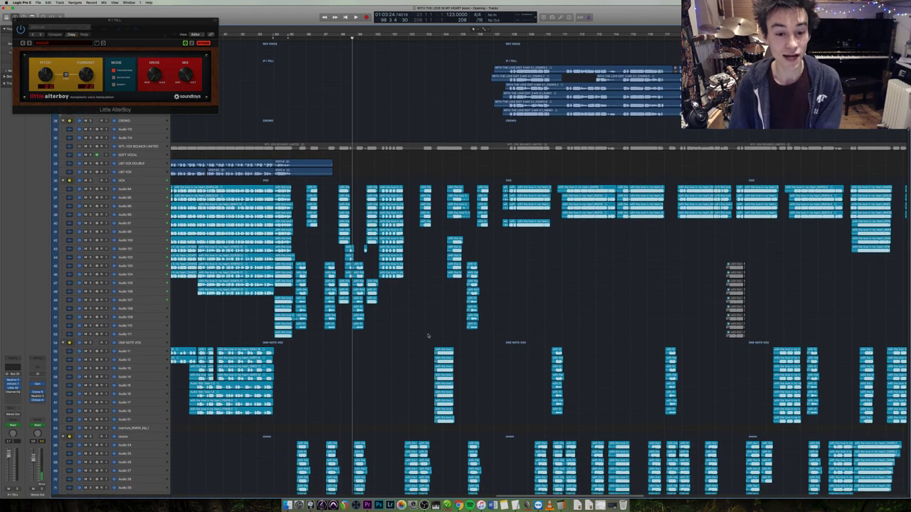
{"action": "key", "text": "super+Right"}
{"action": "scroll", "coordinate": [403, 342], "scroll_direction": "left", "scroll_amount": 4}
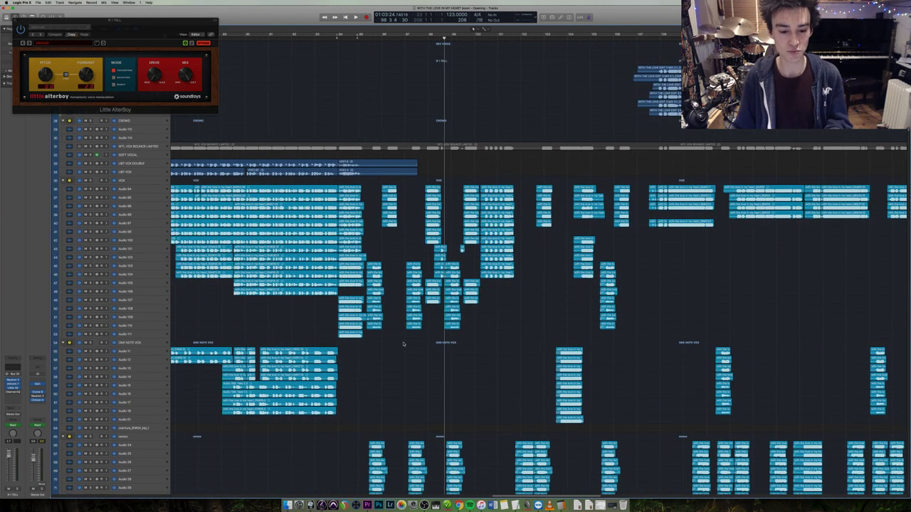
{"action": "left_click_drag", "start_coordinate": [519, 364], "coordinate": [360, 142]}
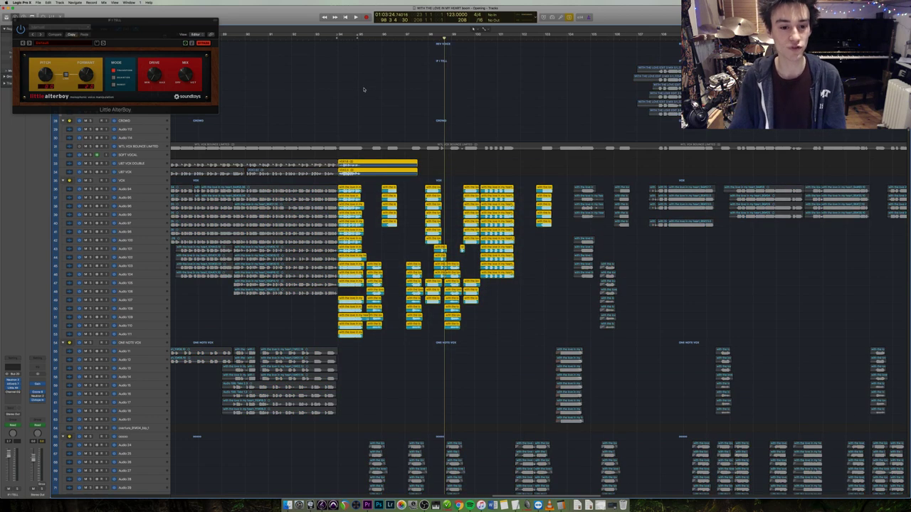
{"action": "key", "text": "shift+Return"}
Select the first three stacks of vocal regions above the Hard panned Vox group and audition them in solo.
{"action": "scroll", "coordinate": [392, 153], "scroll_direction": "down", "scroll_amount": 1}
{"action": "scroll", "coordinate": [402, 264], "scroll_direction": "down", "scroll_amount": 3}
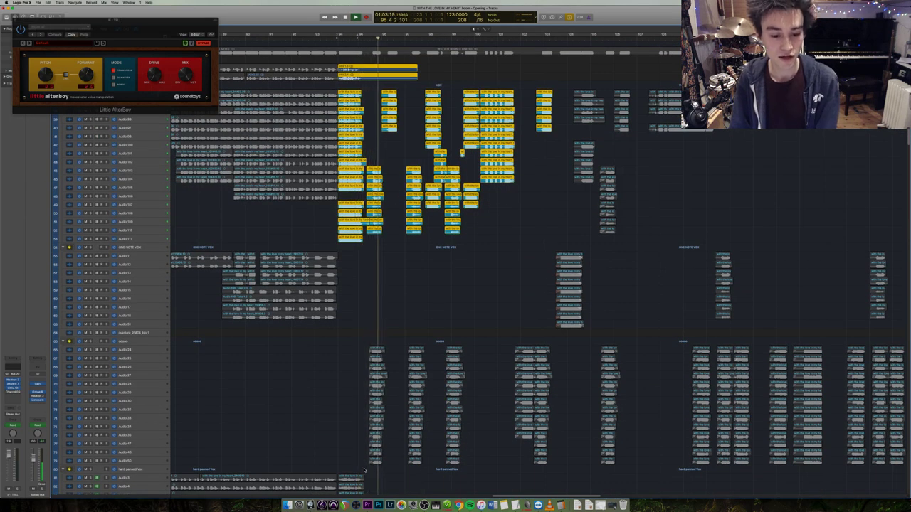
{"action": "left_click_drag", "start_coordinate": [363, 469], "coordinate": [498, 331]}
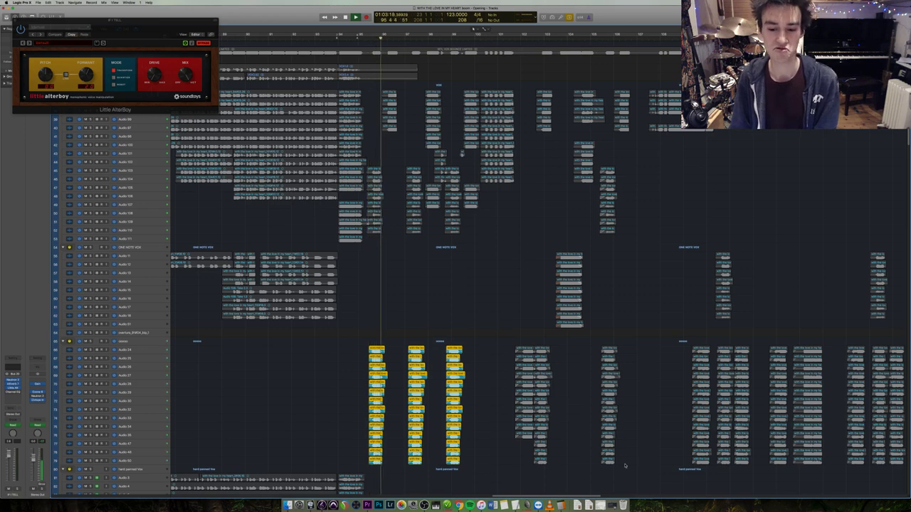
{"action": "scroll", "coordinate": [563, 423], "scroll_direction": "up", "scroll_amount": 3}
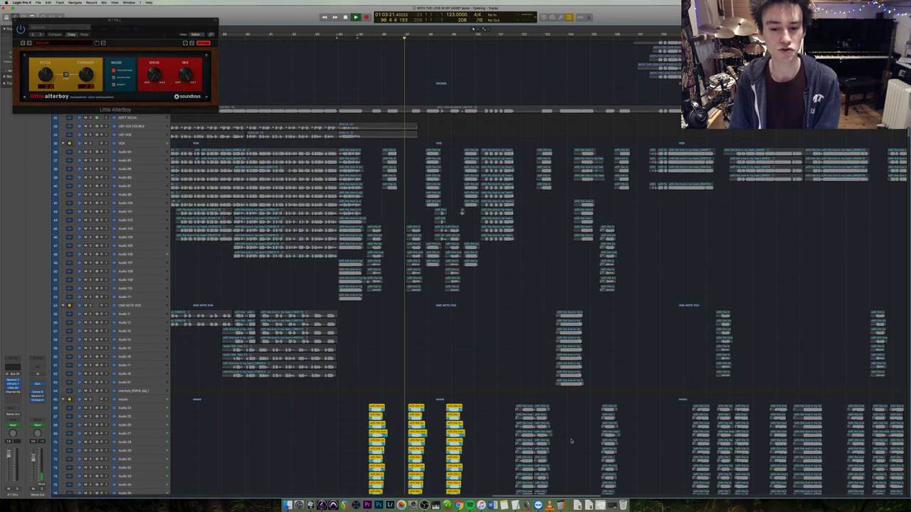
Select the VOX and ONE NOTE VOX regions from about bar 97 with the vocal stacks beneath and play them in solo.
{"action": "scroll", "coordinate": [563, 423], "scroll_direction": "down", "scroll_amount": 4}
{"action": "left_click_drag", "start_coordinate": [625, 427], "coordinate": [419, 51]}
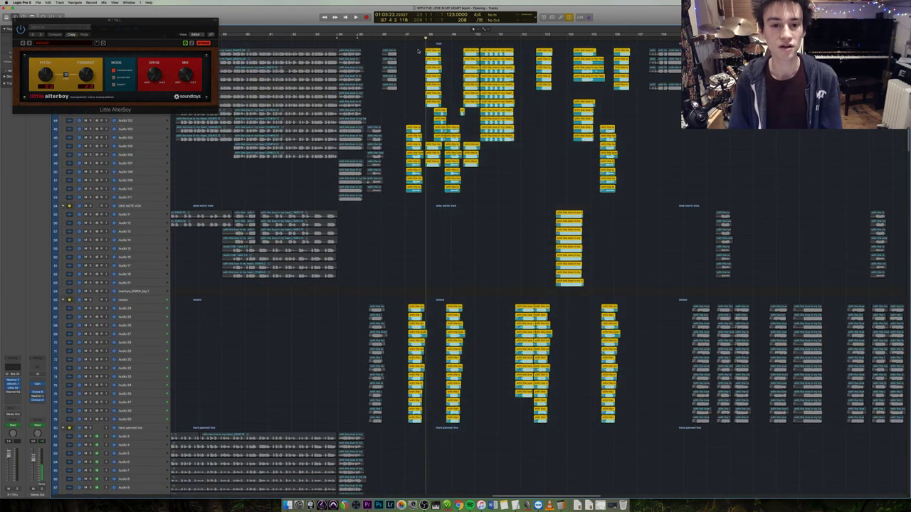
{"action": "key", "text": "super+Up"}
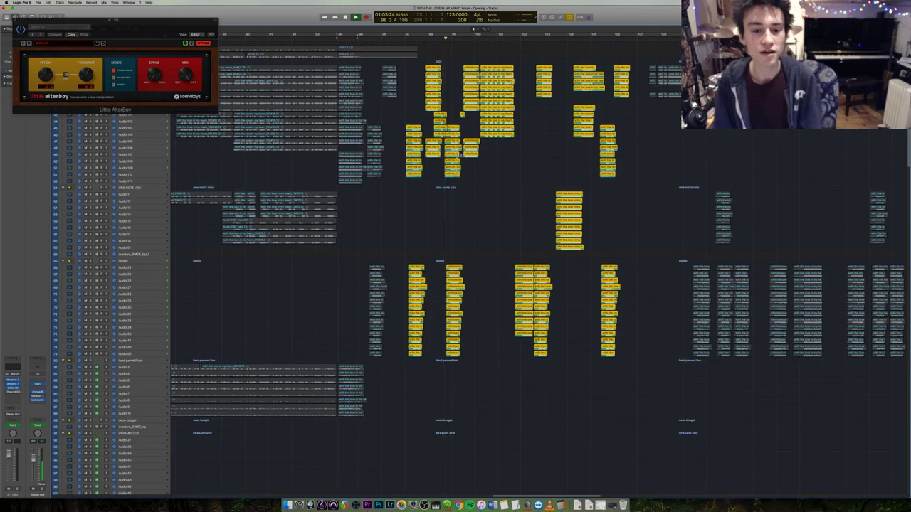
Select regions below the main vocal groups from about bar 95 and audition them in solo.
{"action": "scroll", "coordinate": [461, 115], "scroll_direction": "down", "scroll_amount": 7}
{"action": "left_click_drag", "start_coordinate": [483, 427], "coordinate": [367, 373]}
{"action": "scroll", "coordinate": [450, 364], "scroll_direction": "down", "scroll_amount": 6}
{"action": "scroll", "coordinate": [450, 365], "scroll_direction": "down", "scroll_amount": 20}
{"action": "scroll", "coordinate": [445, 391], "scroll_direction": "down", "scroll_amount": 1}
{"action": "left_click_drag", "start_coordinate": [361, 298], "coordinate": [468, 261]}
{"action": "scroll", "coordinate": [466, 320], "scroll_direction": "down", "scroll_amount": 15}
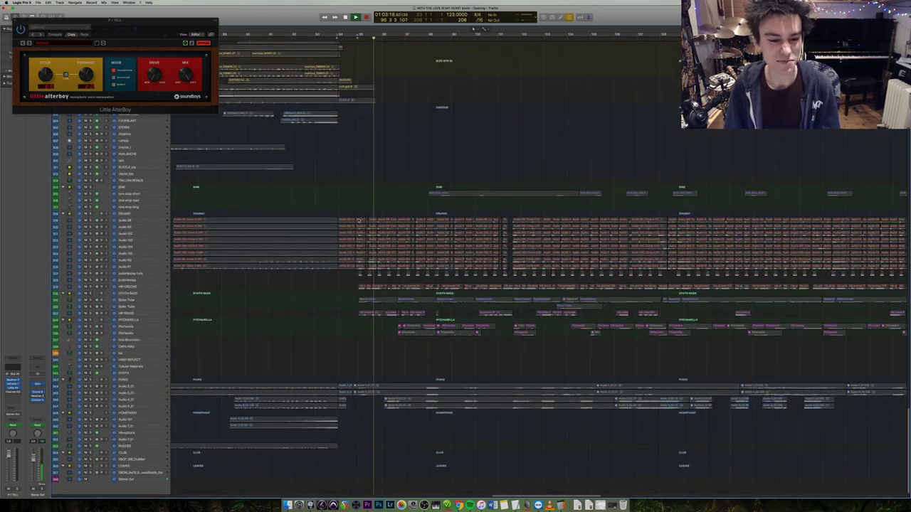
Select the sine drop, drum, synth bass and PITCHANELLA regions from bar 95 onward and audition them in solo.
{"action": "left_click_drag", "start_coordinate": [355, 186], "coordinate": [588, 350]}
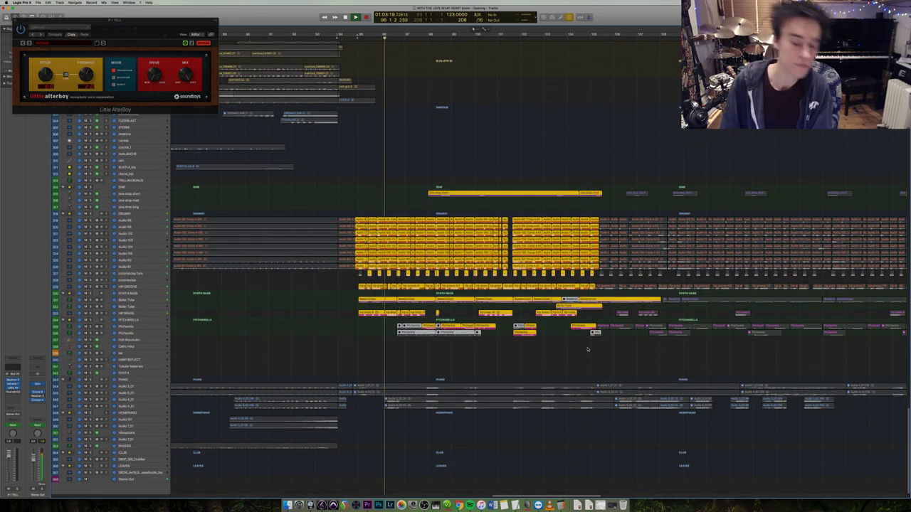
{"action": "scroll", "coordinate": [587, 349], "scroll_direction": "left", "scroll_amount": 5}
{"action": "left_click_drag", "start_coordinate": [904, 188], "coordinate": [465, 344]}
{"action": "scroll", "coordinate": [465, 344], "scroll_direction": "right", "scroll_amount": 3}
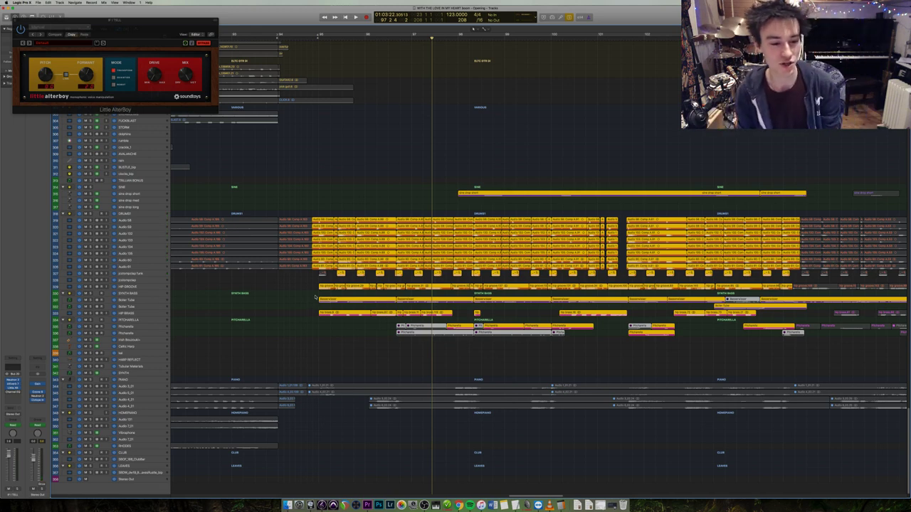
Select the SYNTH BASS regions from bar 95 through about bar 103 and audition them in solo.
{"action": "left_click", "coordinate": [347, 302]}
{"action": "left_click_drag", "start_coordinate": [318, 301], "coordinate": [671, 298]}
{"action": "key", "text": "shift+Return"}
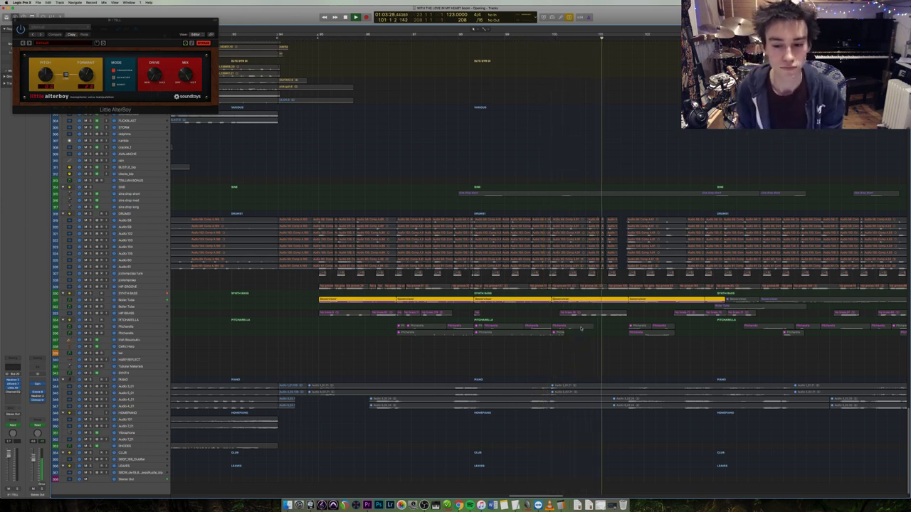
{"action": "key", "text": "space"}
Examine the MIDI notes of two SYNTH BASS regions around bars 101 and 102 in the Piano Roll, and close the editor.
{"action": "double_click", "coordinate": [642, 300]}
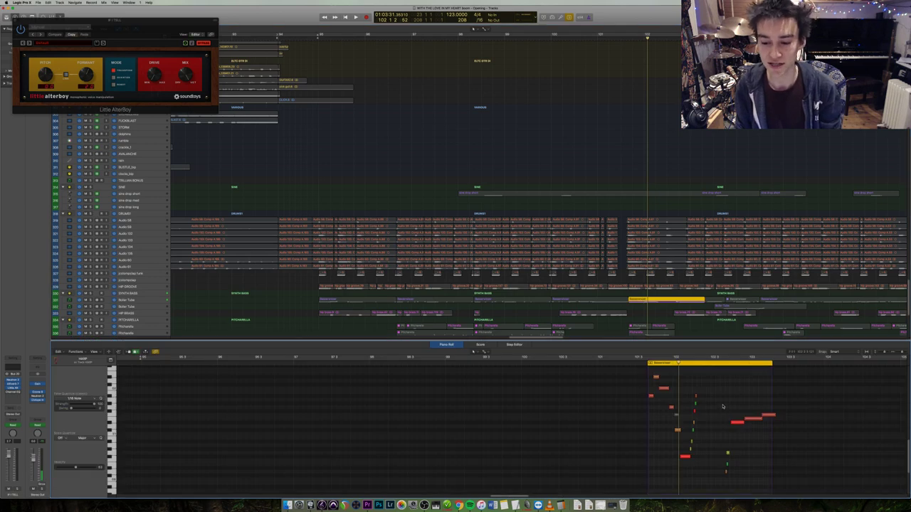
{"action": "left_click", "coordinate": [607, 299]}
{"action": "left_click", "coordinate": [627, 416]}
{"action": "key", "text": "super+Right"}
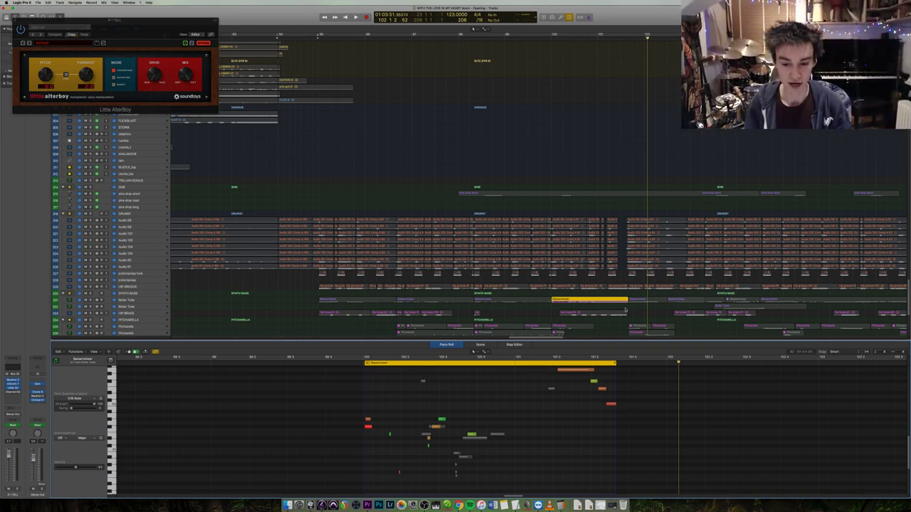
{"action": "key", "text": "p"}
{"action": "key", "text": "super+Left"}
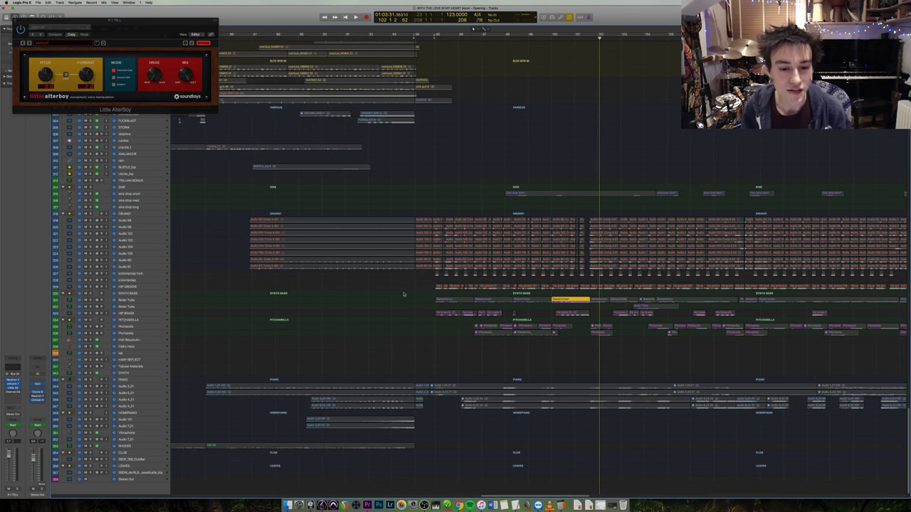
Select the HIP GROOVE regions from bar 95 to about bar 100 and play them in solo.
{"action": "left_click", "coordinate": [475, 285]}
{"action": "key", "text": "shift+space"}
{"action": "left_click_drag", "start_coordinate": [474, 285], "coordinate": [613, 289]}
{"action": "key", "text": "shift+space"}
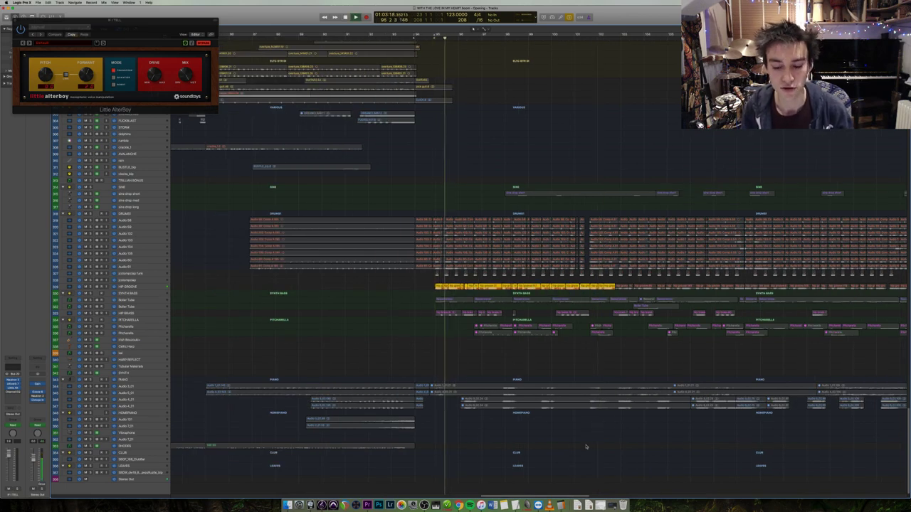
Switch to the separate hip groove project and play its sleigh region in solo.
{"action": "left_click", "coordinate": [611, 506]}
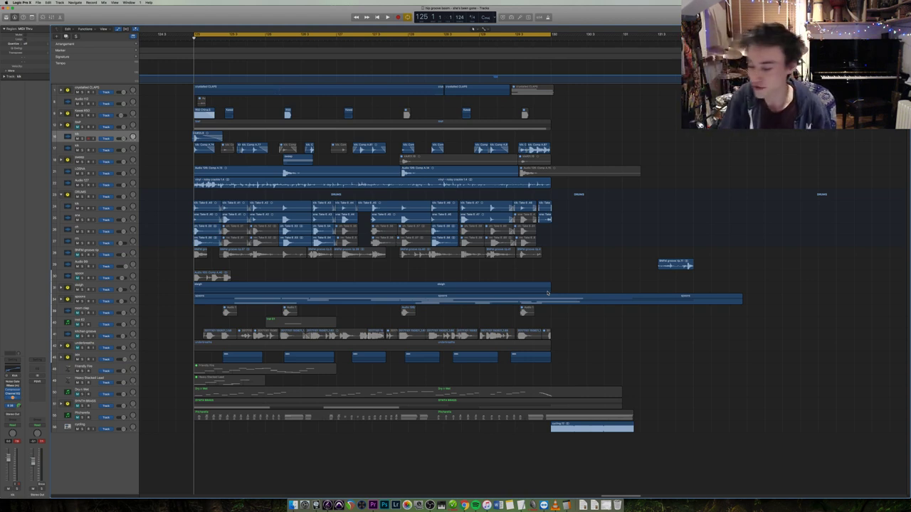
{"action": "left_click", "coordinate": [263, 288]}
{"action": "key", "text": "ctrl+s"}
{"action": "key", "text": "space"}
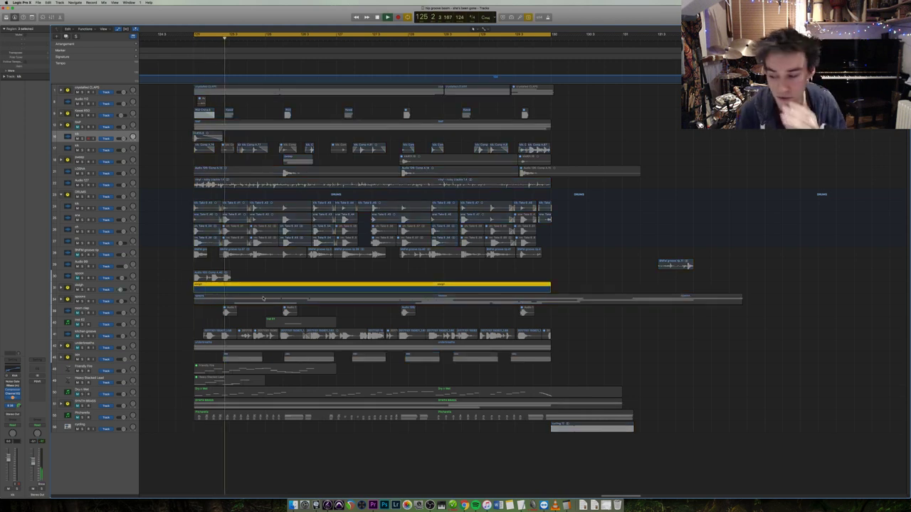
Audition the spoons region in solo and expand its stack to show the individual takes.
{"action": "left_click", "coordinate": [263, 299]}
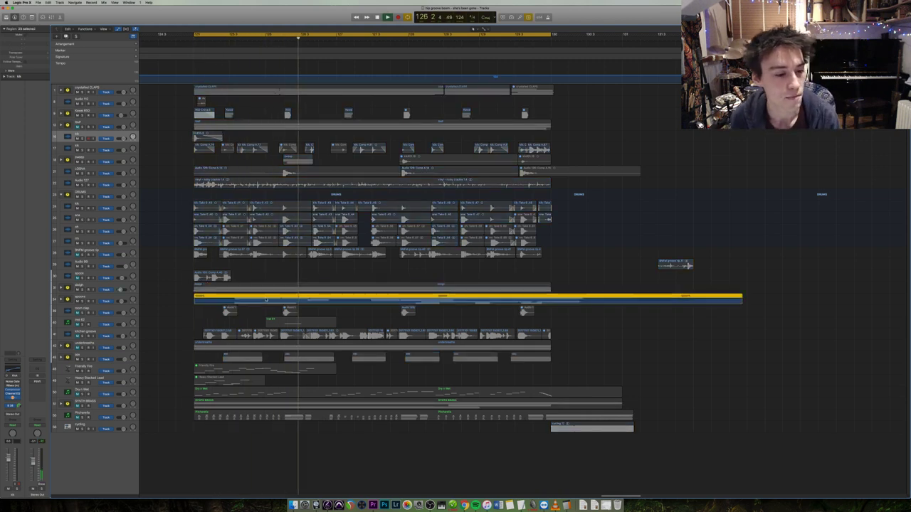
{"action": "double_click", "coordinate": [352, 299]}
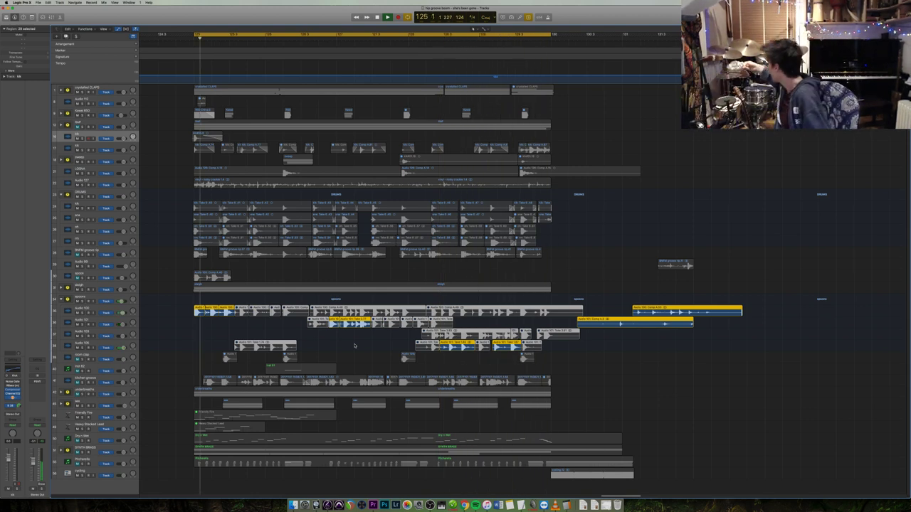
{"action": "key", "text": "ctrl+s"}
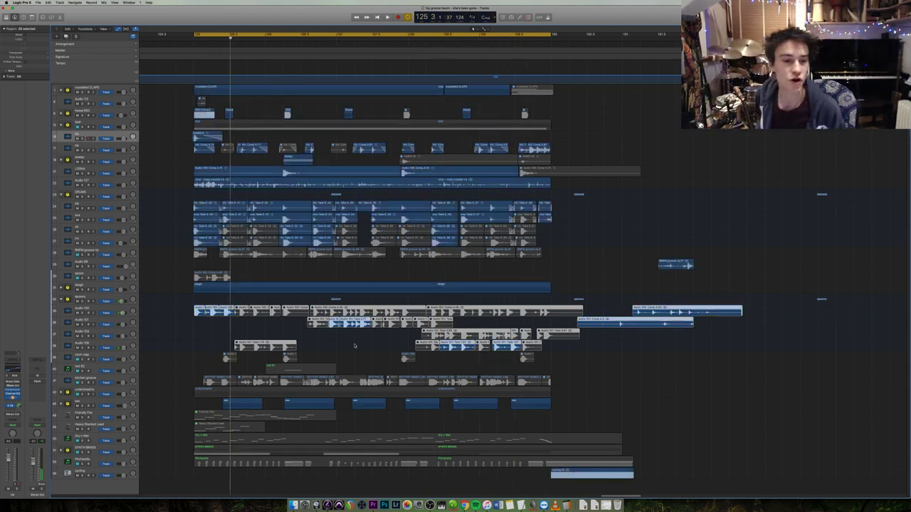
Deselect all regions and play the full groove without solo.
{"action": "left_click", "coordinate": [694, 193]}
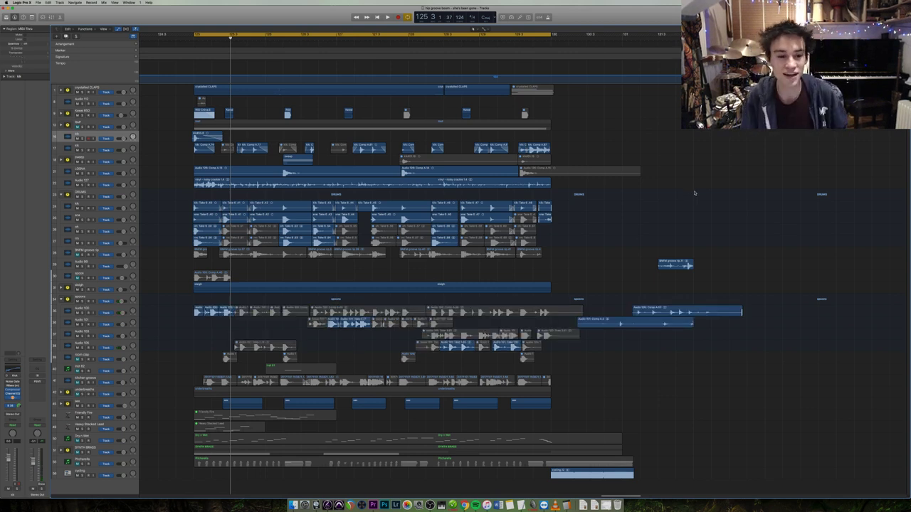
{"action": "key", "text": "space"}
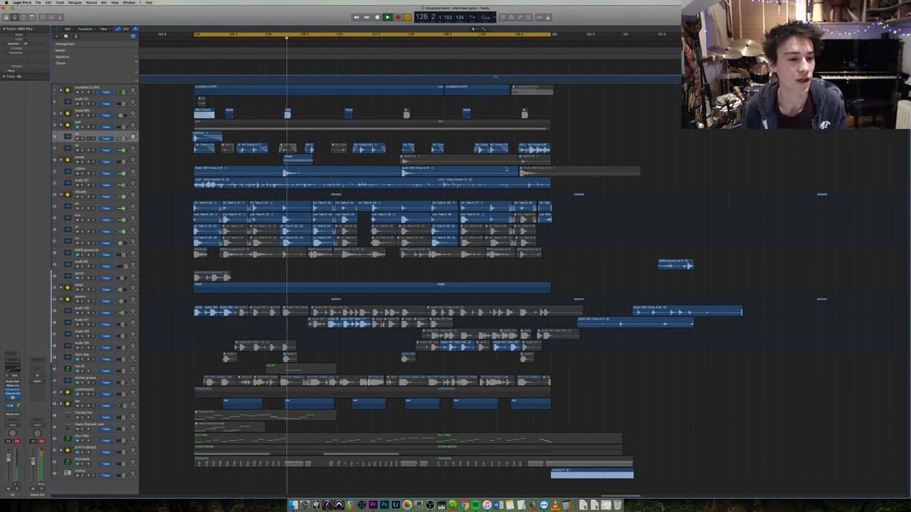
{"action": "key", "text": "space"}
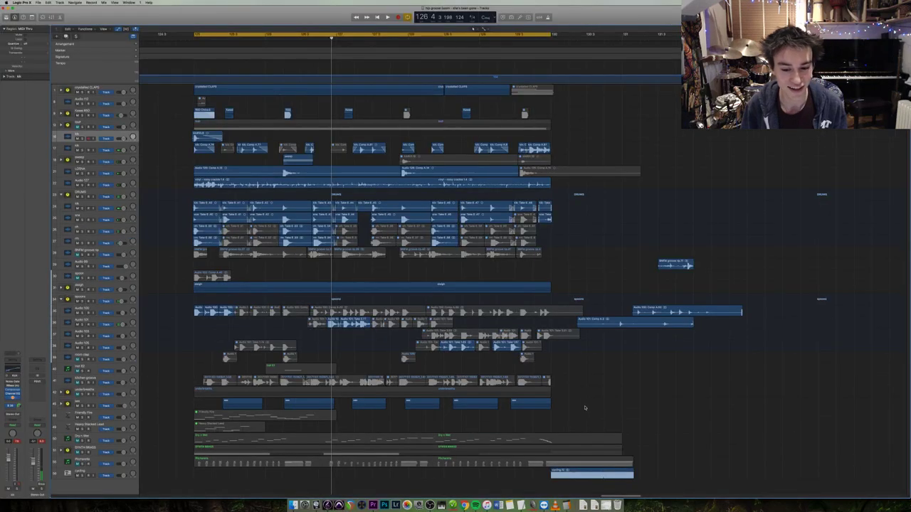
Select the row of six short regions beneath the underbreaths track and audition them in solo.
{"action": "left_click_drag", "start_coordinate": [585, 408], "coordinate": [222, 398]}
{"action": "key", "text": "space"}
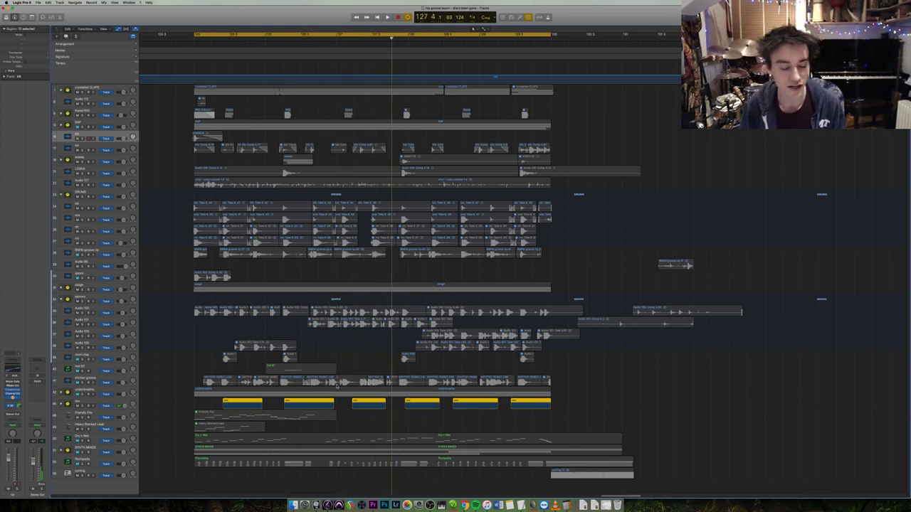
{"action": "key", "text": "super+a"}
{"action": "left_click", "coordinate": [184, 333]}
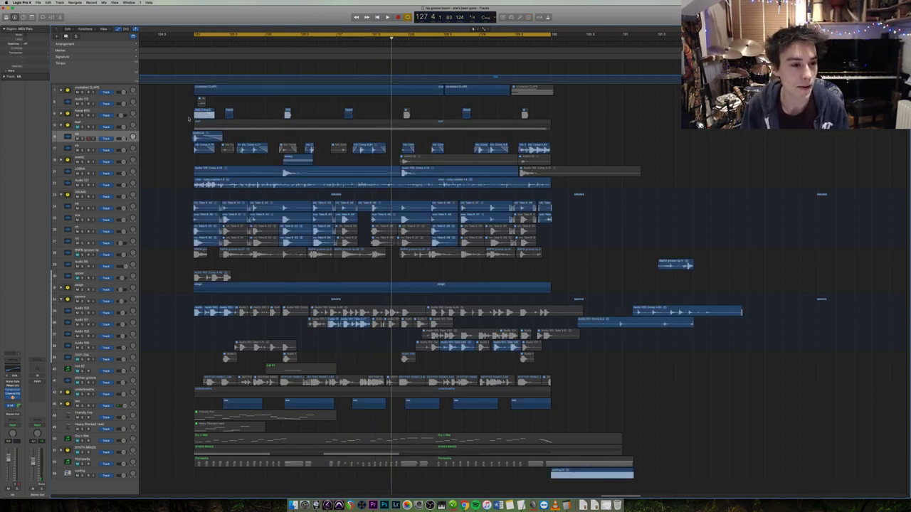
Select the regions just above the DRUMS stack down to the vinyl crackle, audition them in solo, and isolate the sweep region.
{"action": "left_click_drag", "start_coordinate": [175, 136], "coordinate": [669, 182]}
{"action": "key", "text": "space"}
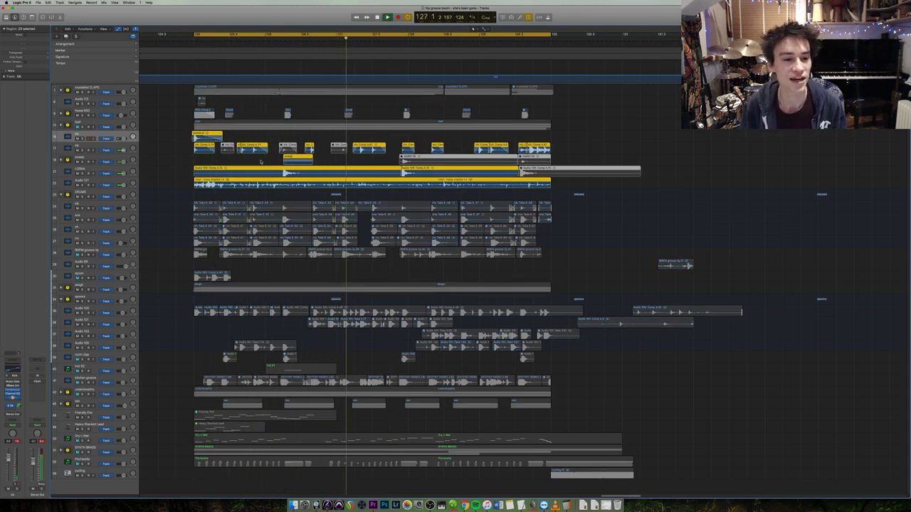
{"action": "left_click", "coordinate": [305, 158]}
{"action": "key", "text": "space"}
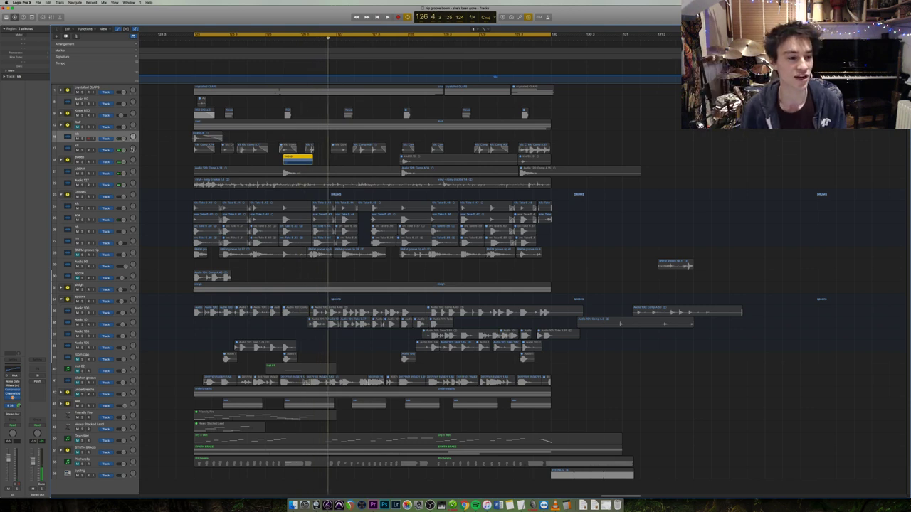
{"action": "key", "text": "super+shift+d"}
{"action": "key", "text": "super+z"}
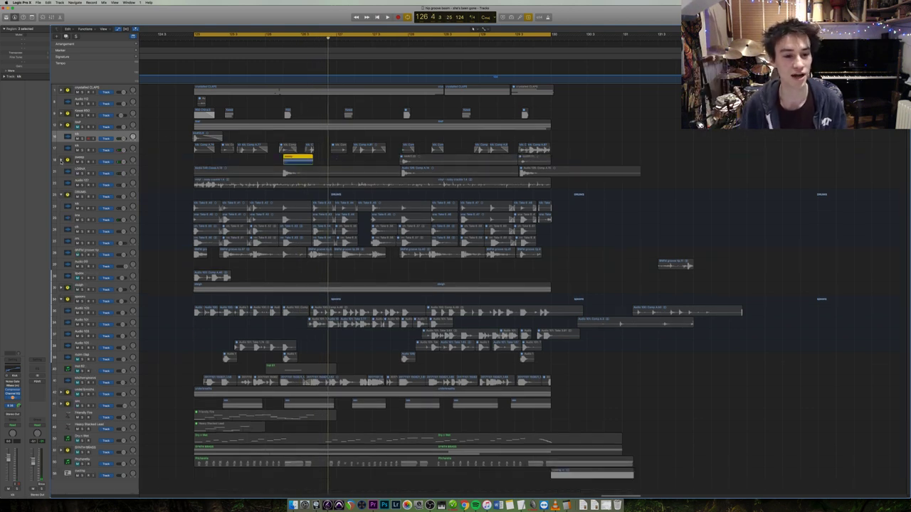
Audition the vinyl noise crackle region in solo and inspect the Channel EQ on its Audio 107 track.
{"action": "left_click", "coordinate": [252, 185]}
{"action": "key", "text": "shift+space"}
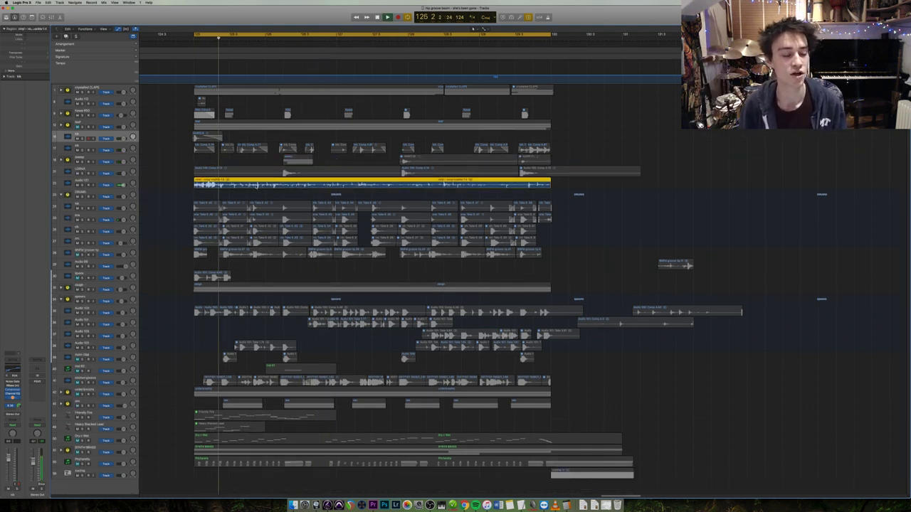
{"action": "left_click", "coordinate": [98, 244]}
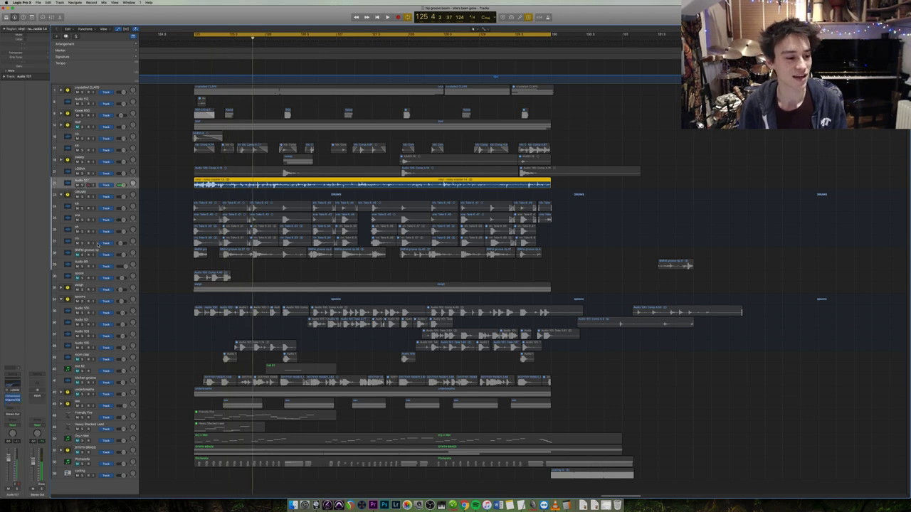
{"action": "left_click", "coordinate": [10, 381]}
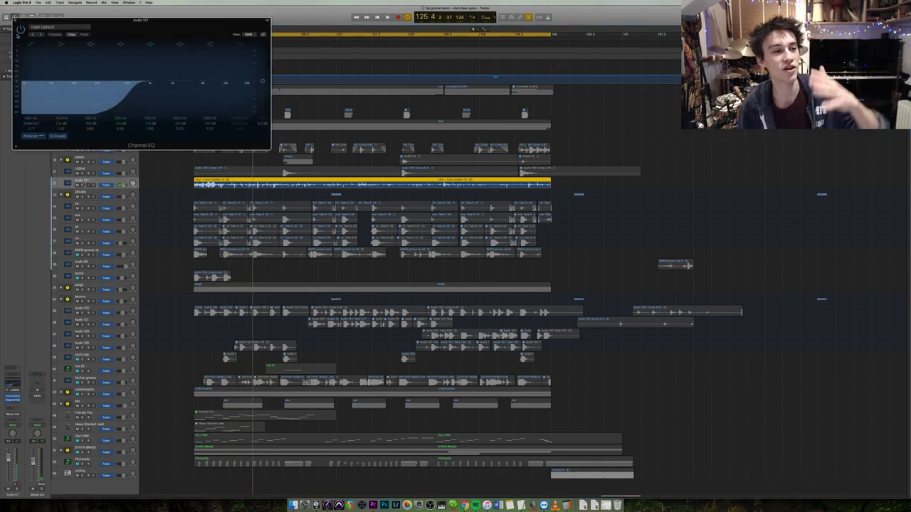
{"action": "left_click", "coordinate": [15, 20]}
Select the first CLAPS region on the uppermost track and audition it in solo.
{"action": "left_click", "coordinate": [211, 93]}
{"action": "left_click", "coordinate": [211, 93]}
{"action": "key", "text": "shift+space"}
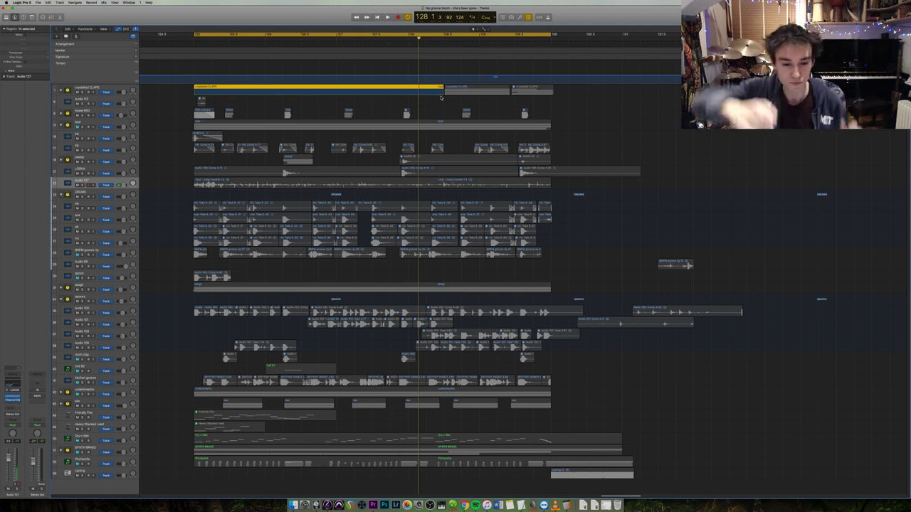
Audition in solo the regions from sleigh downward, and the vinyl crackle together with the DRUMS regions.
{"action": "key", "text": "shift+c"}
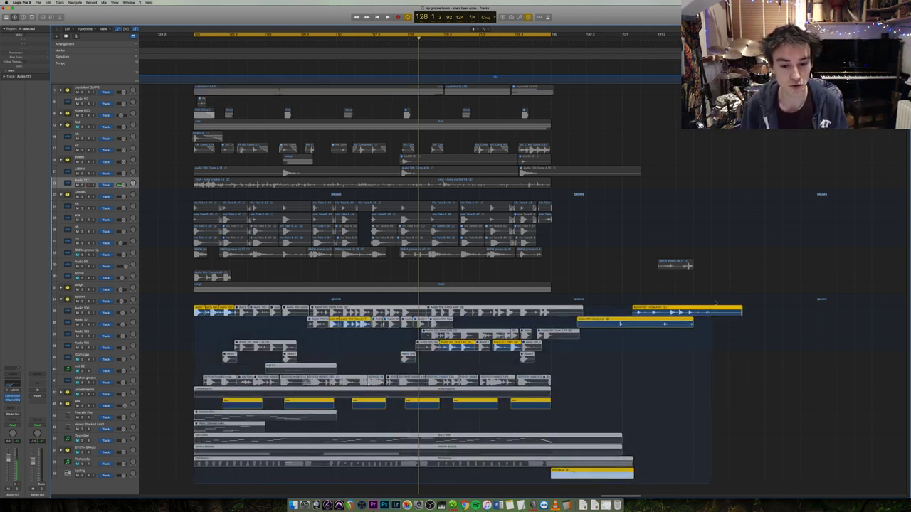
{"action": "key", "text": "space"}
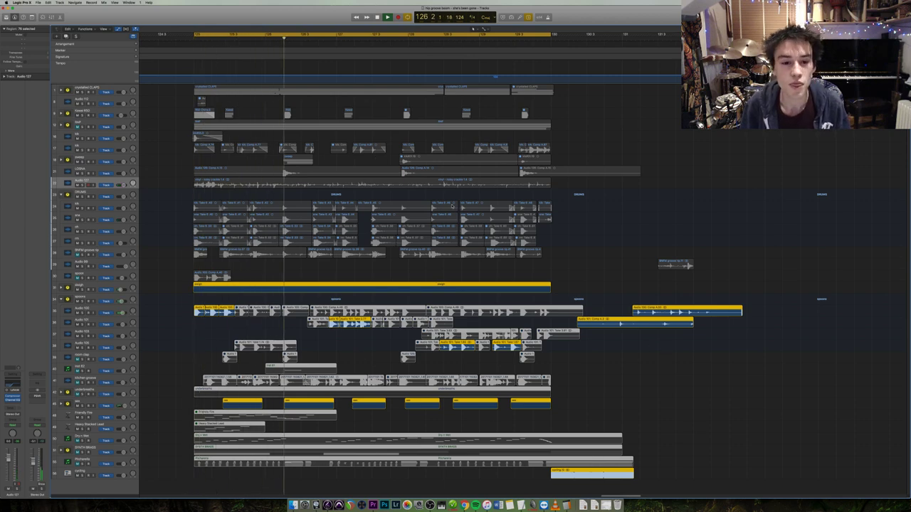
{"action": "left_click", "coordinate": [615, 191]}
{"action": "left_click", "coordinate": [544, 186], "text": "shift"}
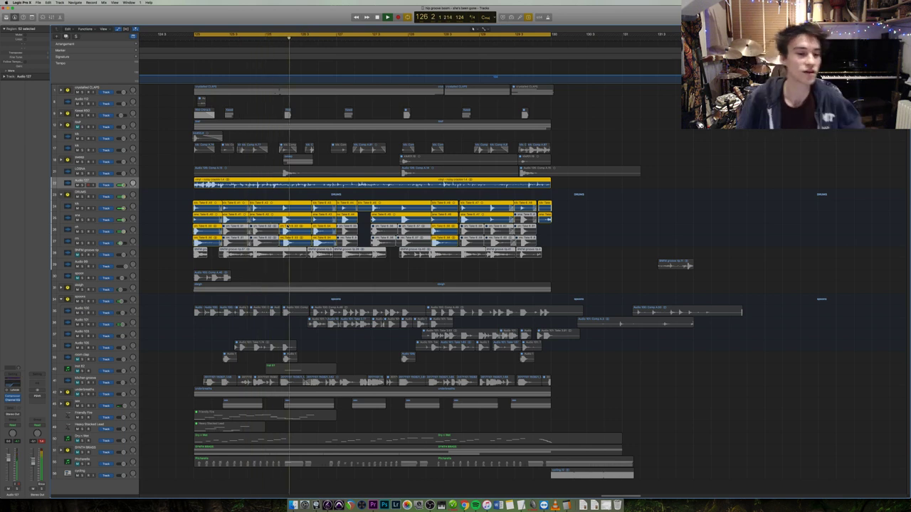
{"action": "key", "text": "space"}
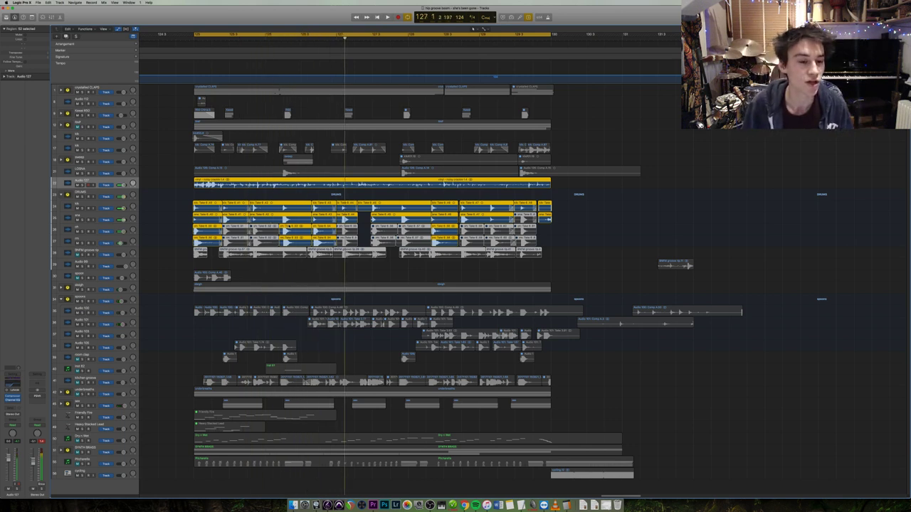
Close the hip groove project without saving its changes.
{"action": "key", "text": "super+a"}
{"action": "key", "text": "super+w"}
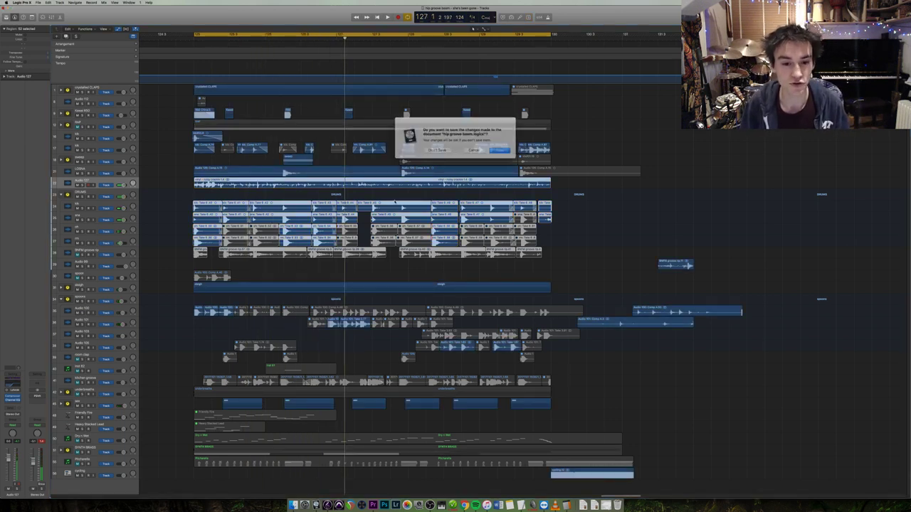
{"action": "left_click", "coordinate": [444, 149]}
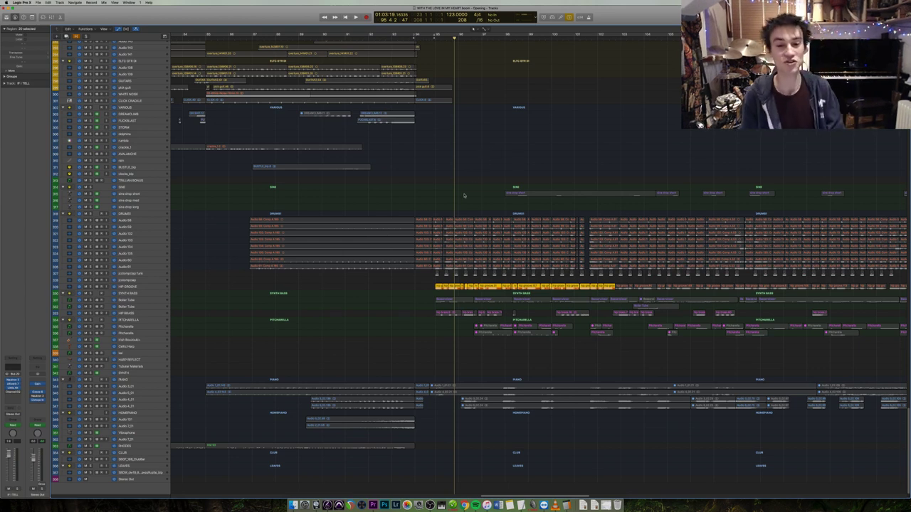
Select the HIP GROOVE regions from bar 95 and the DRUMS regions above them, and audition each group in solo.
{"action": "left_click", "coordinate": [439, 204]}
{"action": "left_click_drag", "start_coordinate": [535, 286], "coordinate": [791, 289]}
{"action": "key", "text": "shift+Home"}
{"action": "key", "text": "space"}
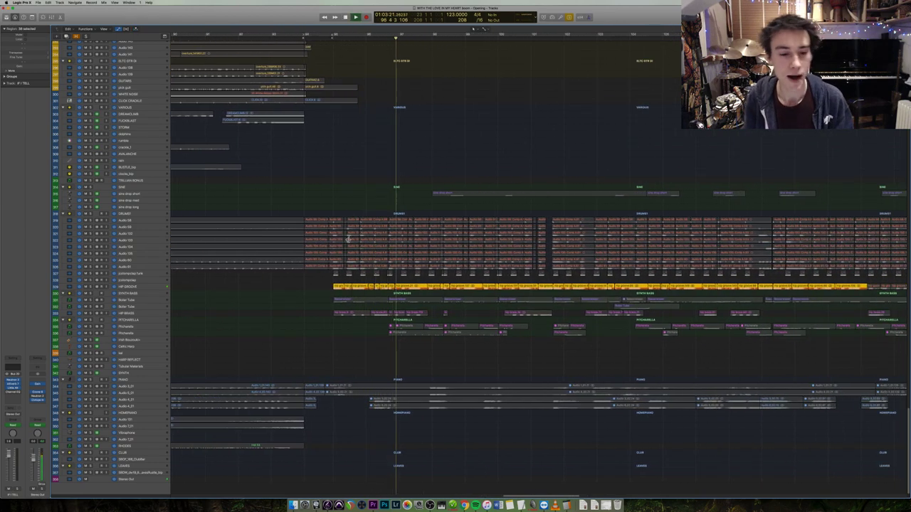
{"action": "left_click_drag", "start_coordinate": [331, 215], "coordinate": [754, 276]}
{"action": "key", "text": "shift+space"}
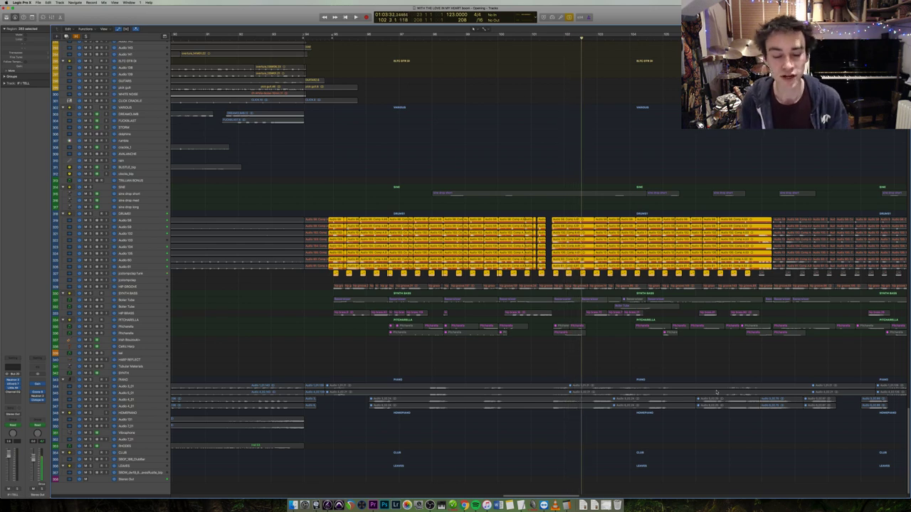
Select the HIP BRASS and Pitcharella regions from bar 95, including one Boiler Tube region, and audition them in solo.
{"action": "left_click_drag", "start_coordinate": [720, 358], "coordinate": [363, 307]}
{"action": "key", "text": "shift+Return"}
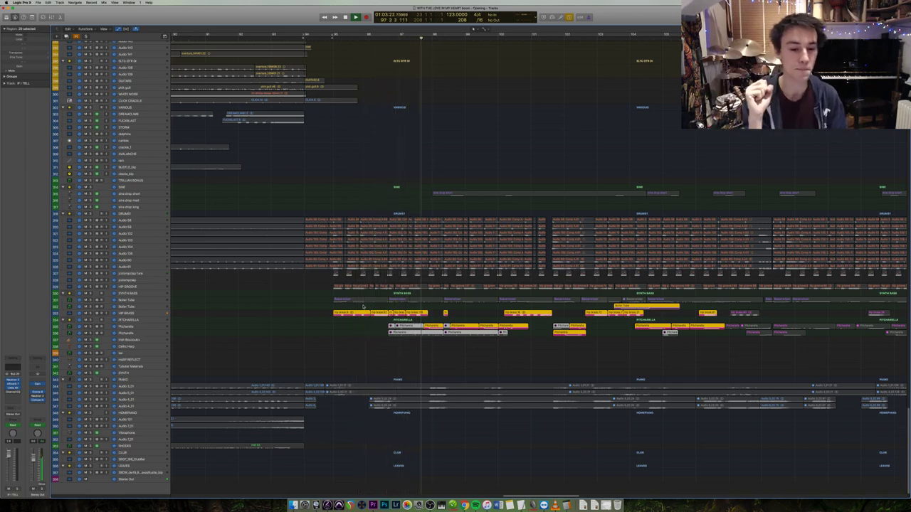
{"action": "key", "text": "space"}
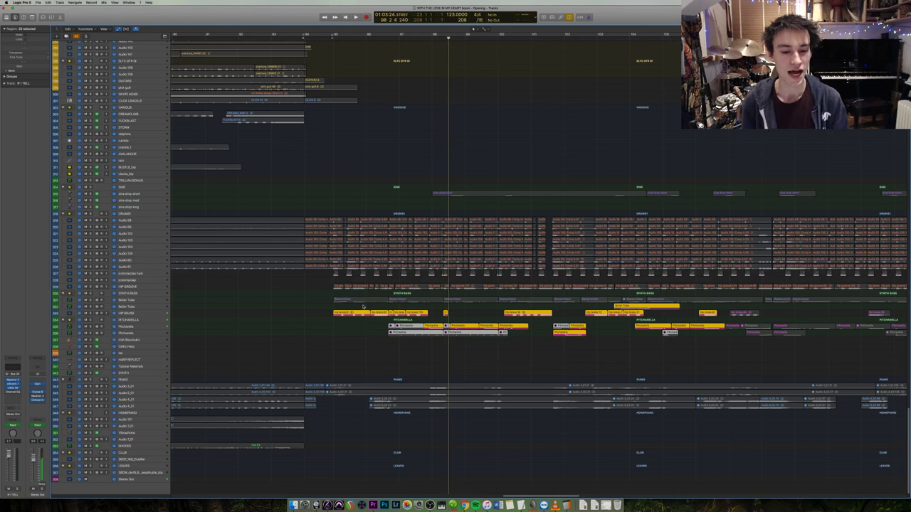
Open the Massive synth on the first Pitcharella track and move its window to the middle of the arrangement.
{"action": "left_click", "coordinate": [141, 327]}
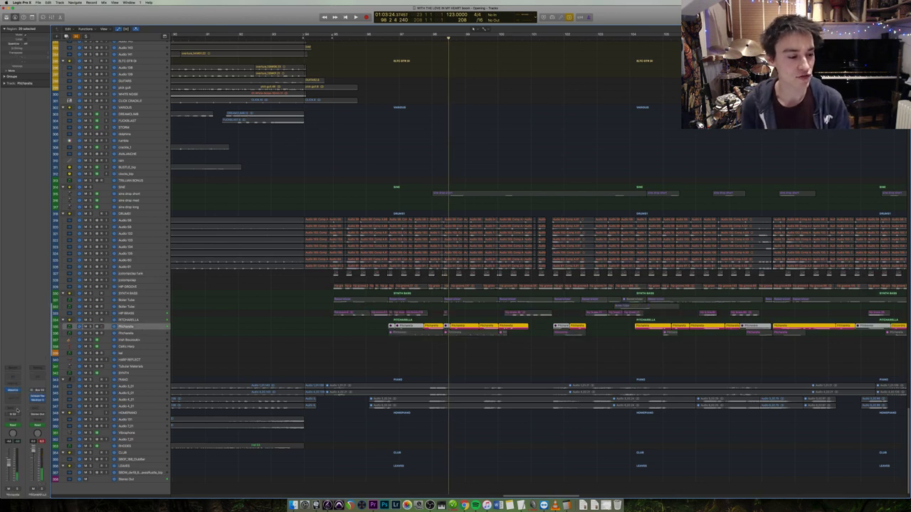
{"action": "left_click", "coordinate": [13, 390]}
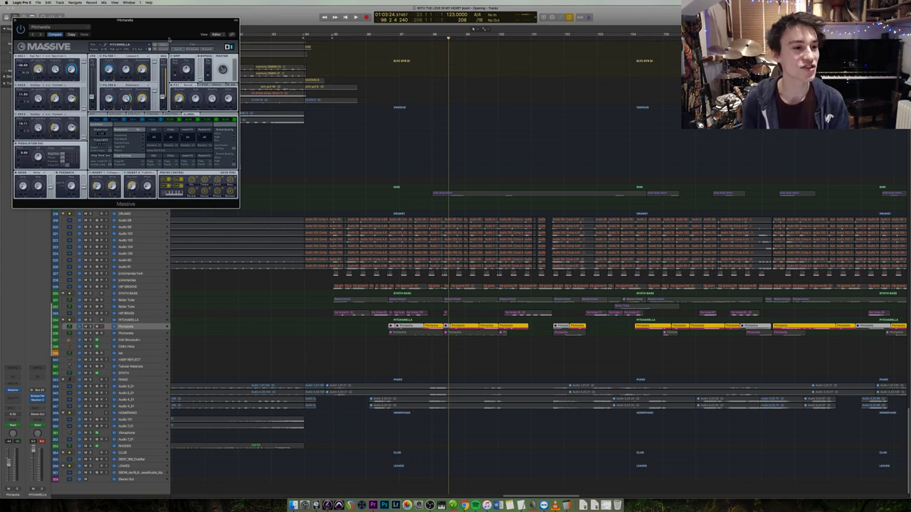
{"action": "left_click_drag", "start_coordinate": [158, 24], "coordinate": [544, 216]}
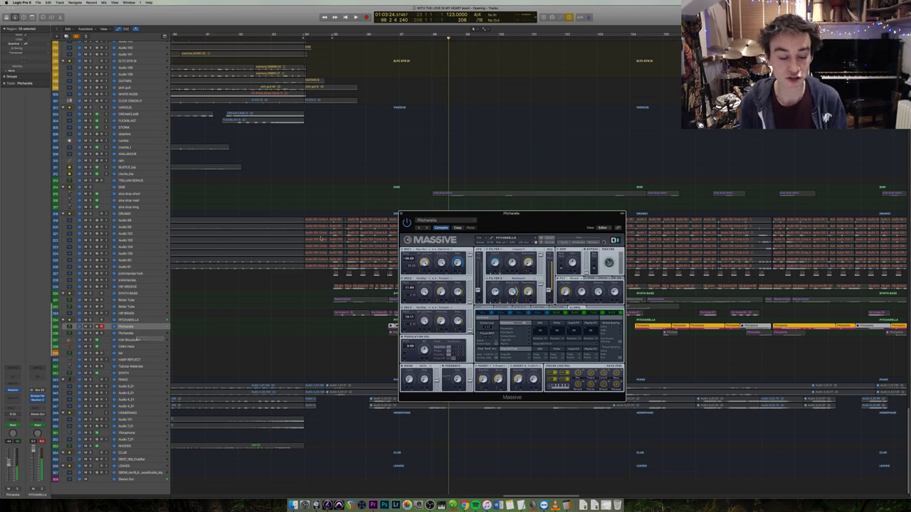
Close the Massive synth window and audition a single region of the first Pitcharella track in solo.
{"action": "left_click", "coordinate": [401, 214]}
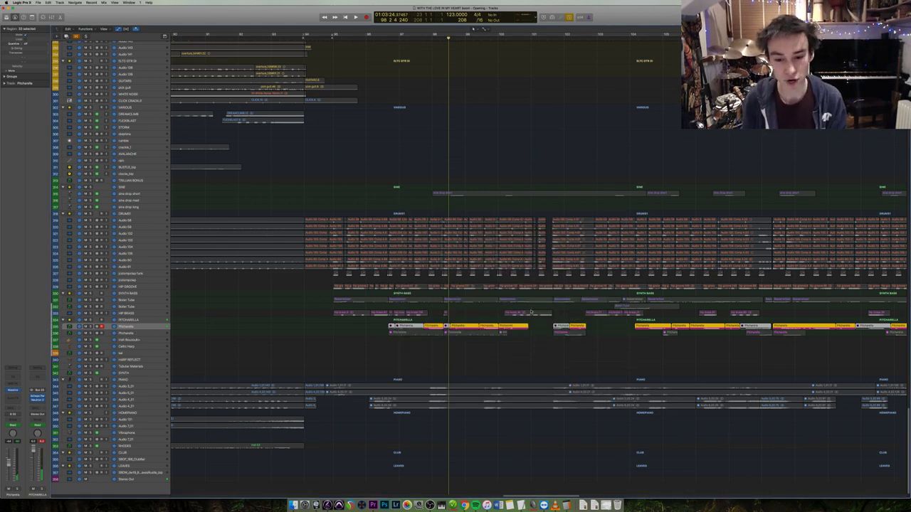
{"action": "left_click", "coordinate": [435, 325]}
{"action": "key", "text": "shift+Return"}
{"action": "key", "text": "super+Left"}
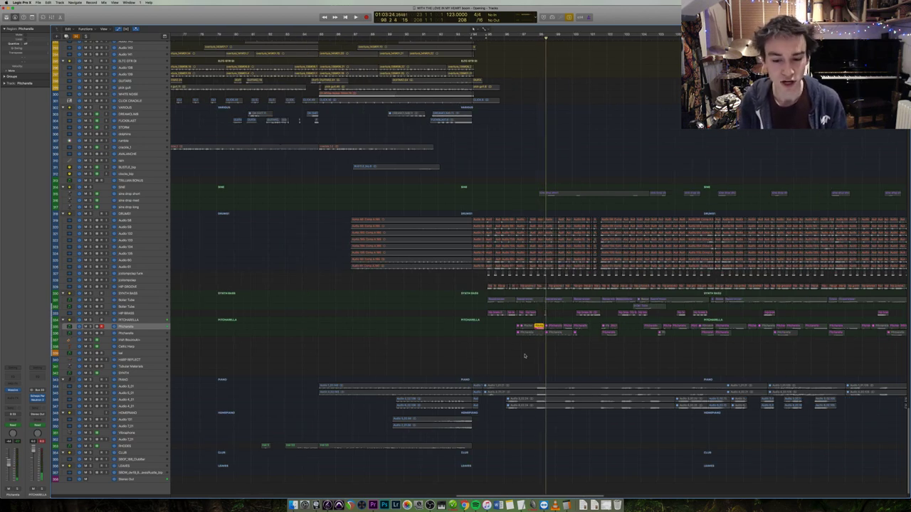
Select the HIP BRASS regions in the ORCHESTRA group from bar 102 and audition them in solo.
{"action": "scroll", "coordinate": [573, 256], "scroll_direction": "up", "scroll_amount": 20}
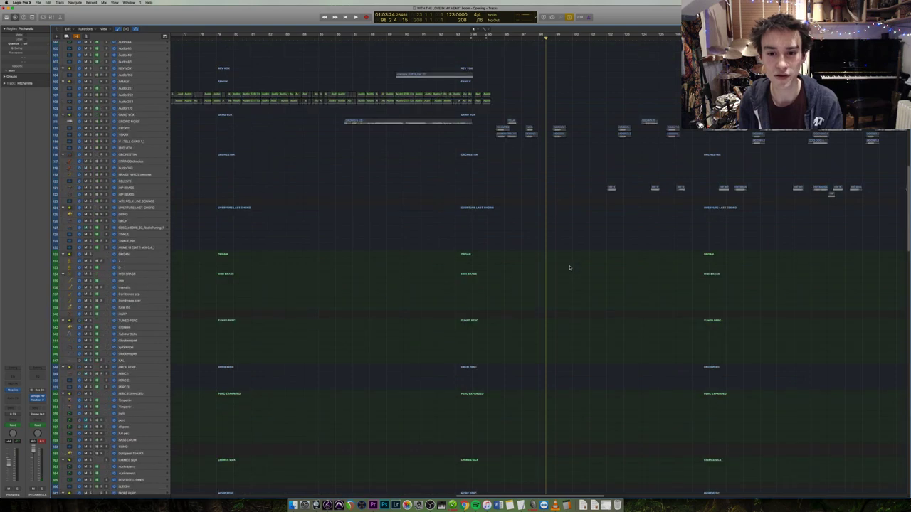
{"action": "left_click_drag", "start_coordinate": [595, 208], "coordinate": [875, 182]}
{"action": "key", "text": "shift+Return"}
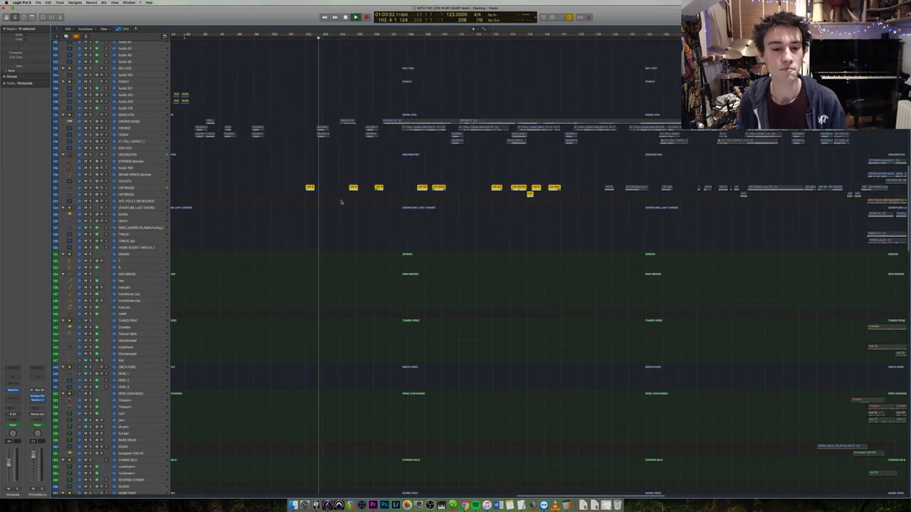
{"action": "left_click_drag", "start_coordinate": [340, 199], "coordinate": [608, 184]}
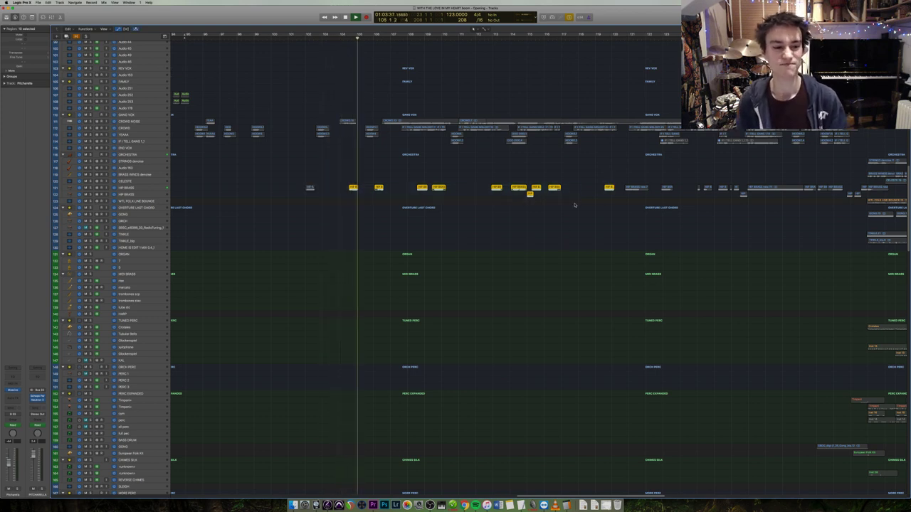
Select the sine, drum, HIP GROOVE, synth bass, Pitcharella and piano regions from about bar 104, and audition them together in solo.
{"action": "scroll", "coordinate": [512, 294], "scroll_direction": "down", "scroll_amount": 15}
{"action": "scroll", "coordinate": [513, 295], "scroll_direction": "down", "scroll_amount": 8}
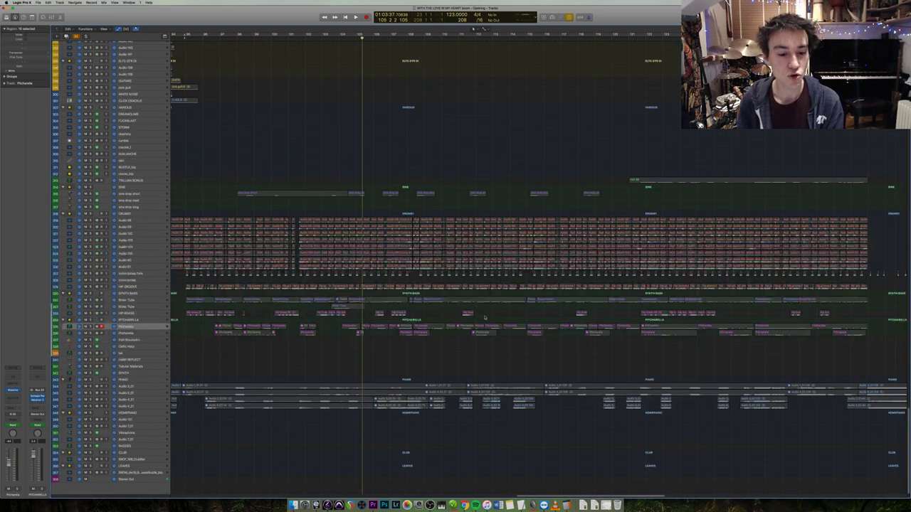
{"action": "left_click_drag", "start_coordinate": [327, 431], "coordinate": [874, 173]}
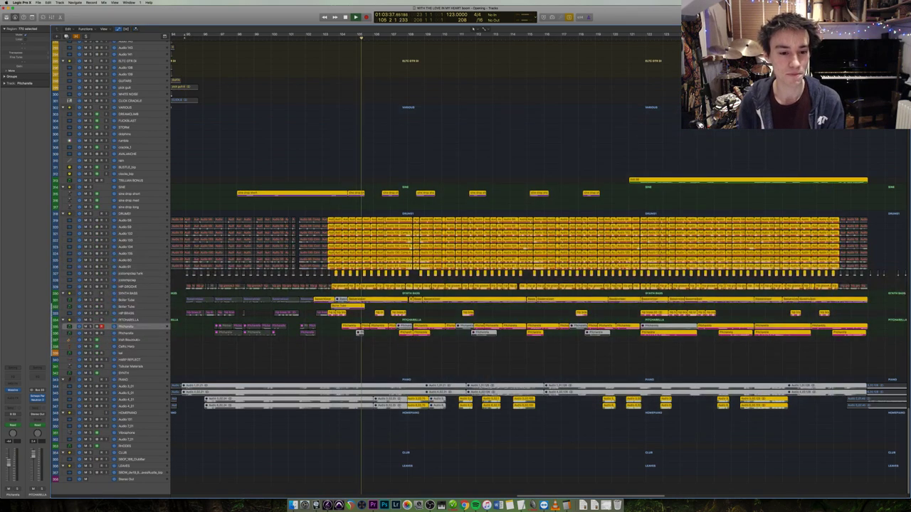
{"action": "scroll", "coordinate": [580, 279], "scroll_direction": "right", "scroll_amount": 5}
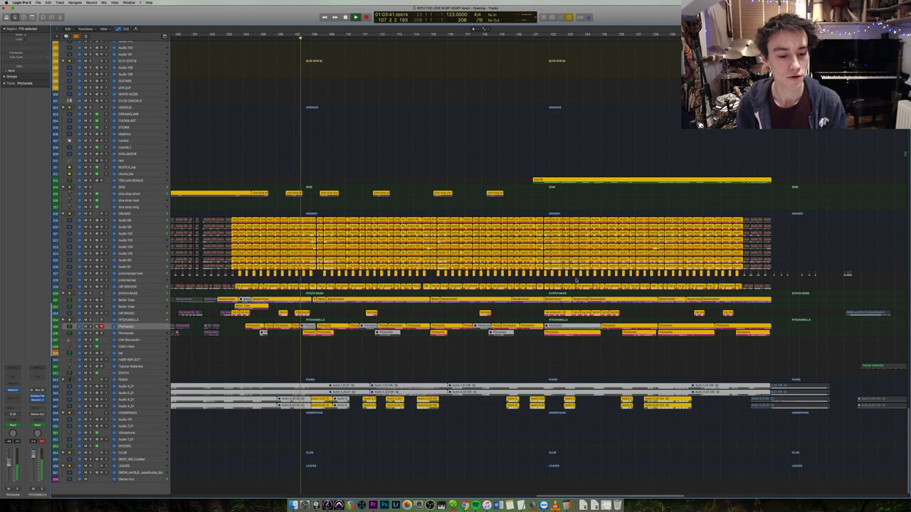
Select the stacked vocal regions in VOX, ONE NOTE VOX and the group below from about bar 108, and audition them in solo.
{"action": "scroll", "coordinate": [351, 249], "scroll_direction": "up", "scroll_amount": 20}
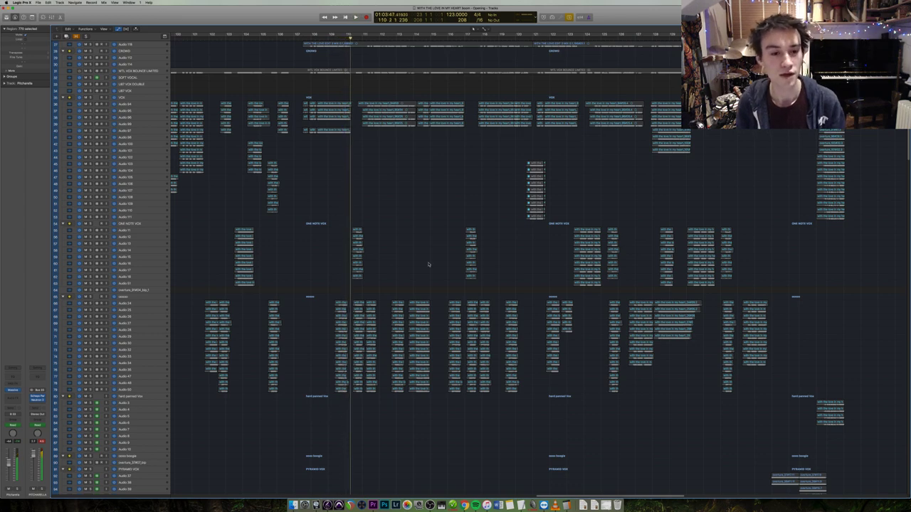
{"action": "left_click_drag", "start_coordinate": [313, 64], "coordinate": [746, 416]}
{"action": "key", "text": "Return"}
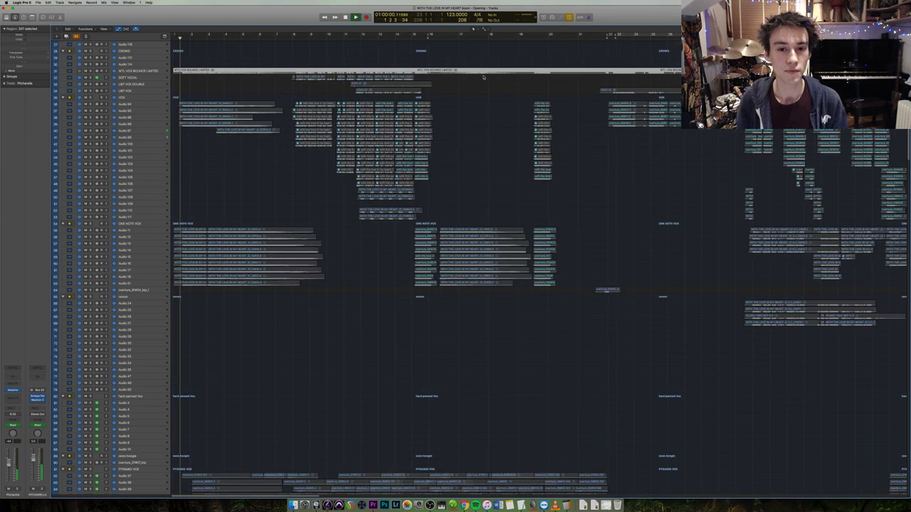
{"action": "key", "text": "shift+space"}
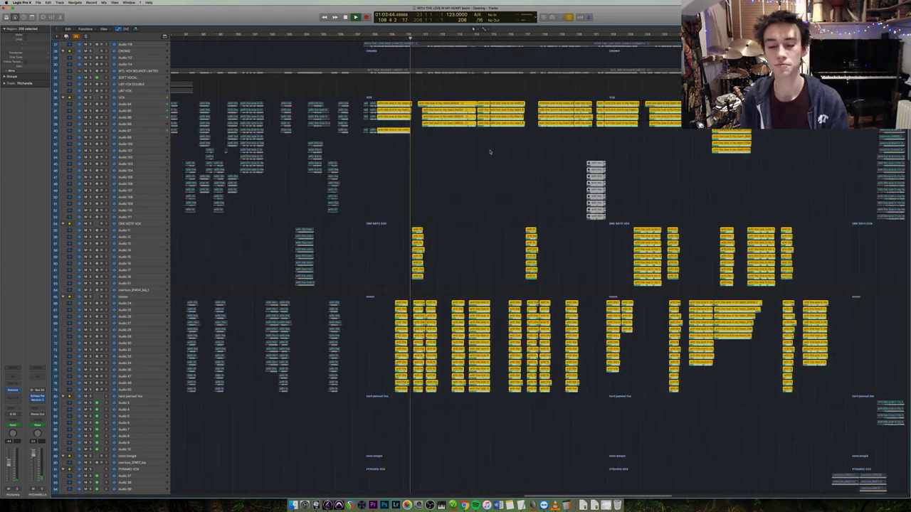
{"action": "scroll", "coordinate": [498, 185], "scroll_direction": "up", "scroll_amount": 6}
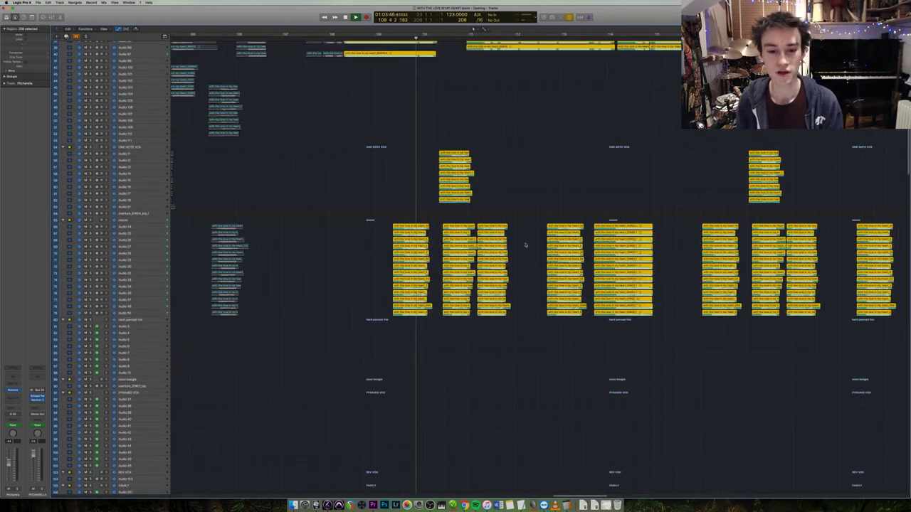
{"action": "scroll", "coordinate": [524, 252], "scroll_direction": "up", "scroll_amount": 10}
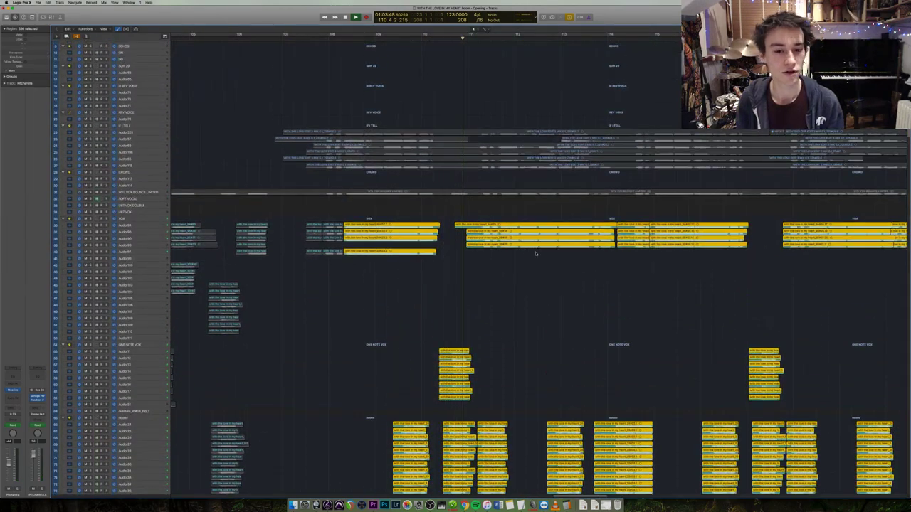
{"action": "scroll", "coordinate": [540, 255], "scroll_direction": "down", "scroll_amount": 3}
{"action": "scroll", "coordinate": [544, 258], "scroll_direction": "down", "scroll_amount": 10}
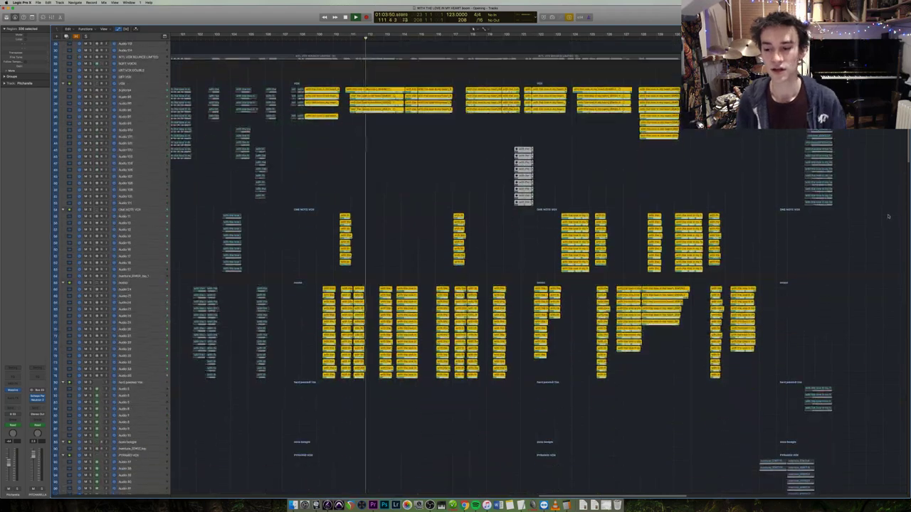
{"action": "left_click_drag", "start_coordinate": [863, 230], "coordinate": [803, 135]}
Select the TRILLIAN BONUS region from about bar 121, audition it in solo and enlarge the track heights.
{"action": "scroll", "coordinate": [762, 193], "scroll_direction": "down", "scroll_amount": 5}
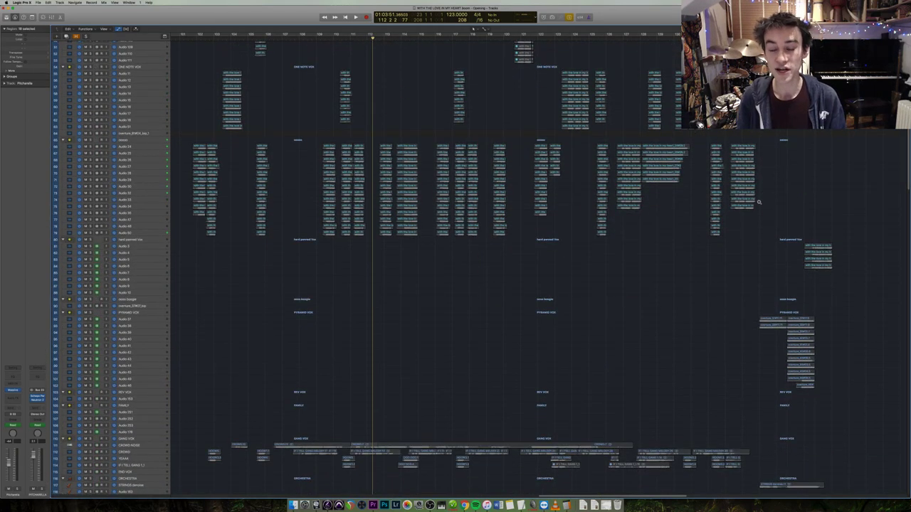
{"action": "scroll", "coordinate": [645, 269], "scroll_direction": "down", "scroll_amount": 15}
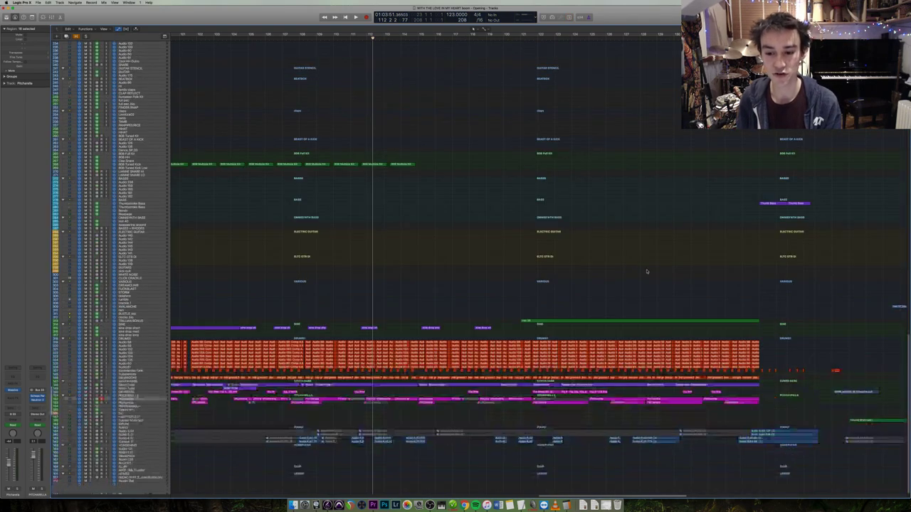
{"action": "left_click", "coordinate": [560, 323]}
{"action": "key", "text": "ctrl+s"}
{"action": "key", "text": "shift+Return"}
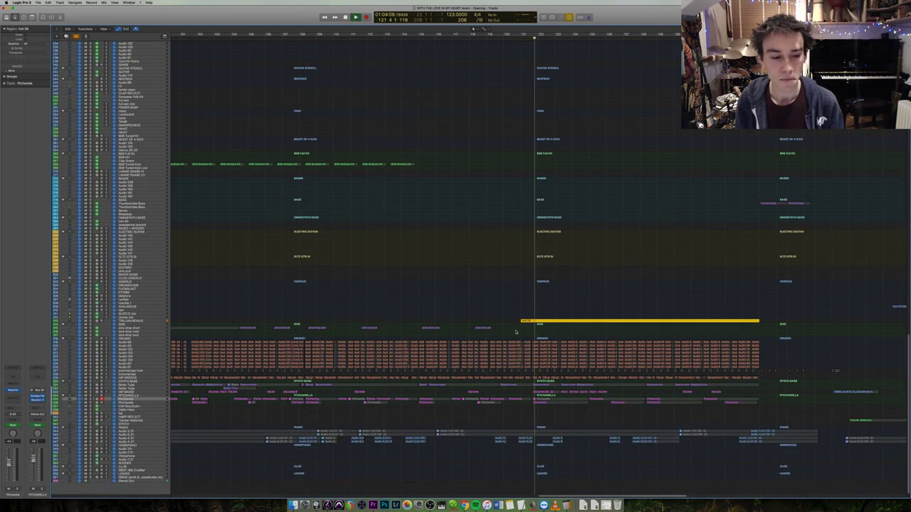
{"action": "scroll", "coordinate": [540, 334], "scroll_direction": "down", "scroll_amount": 5}
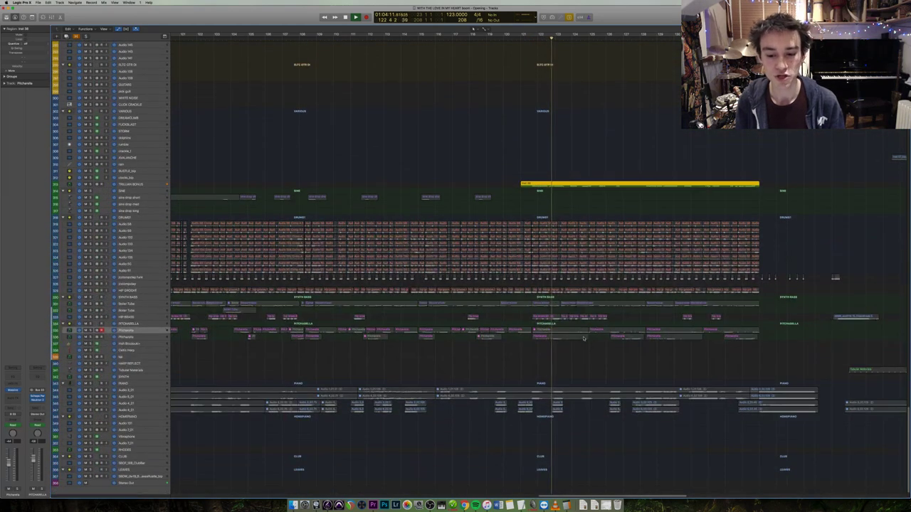
{"action": "key", "text": "super+Down"}
{"action": "key", "text": "super+Down"}
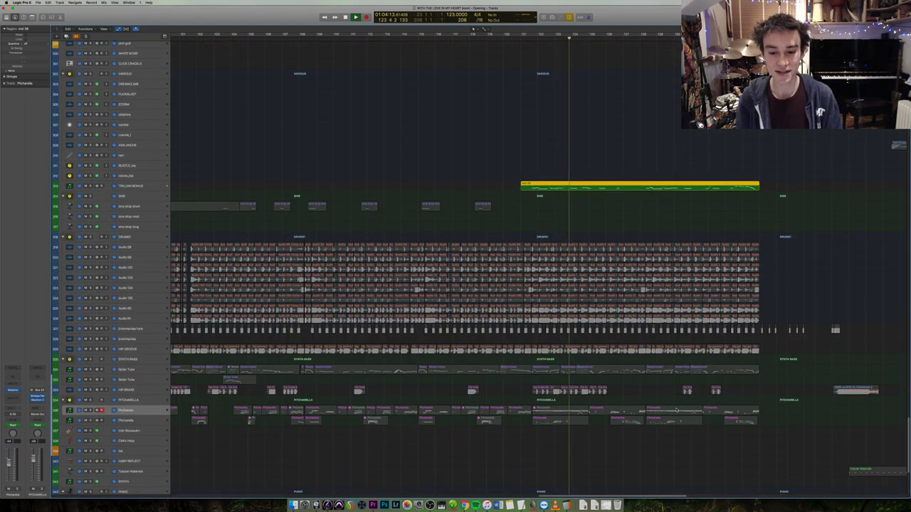
Select the Boiler Tube regions from about bar 121 for a solo audition, and highlight the drum regions above them.
{"action": "left_click", "coordinate": [547, 370]}
{"action": "key", "text": "shift+Return"}
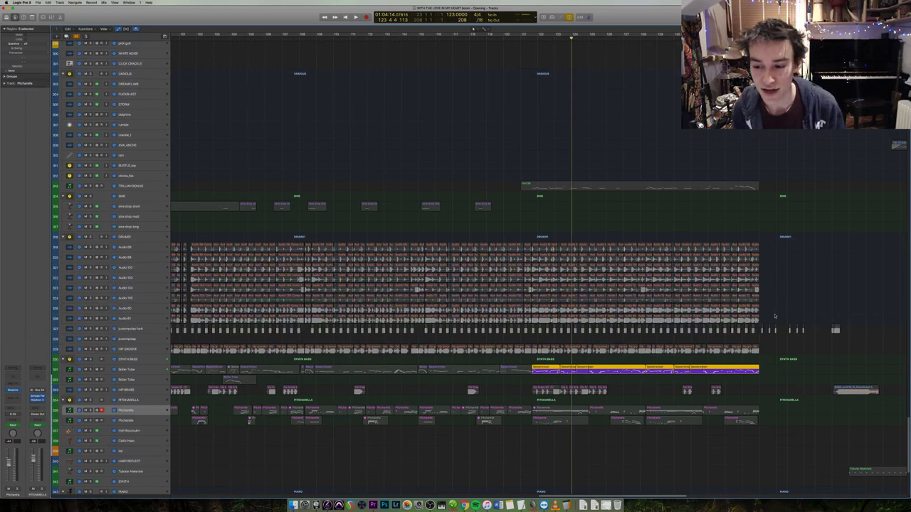
{"action": "left_click_drag", "start_coordinate": [774, 316], "coordinate": [530, 218]}
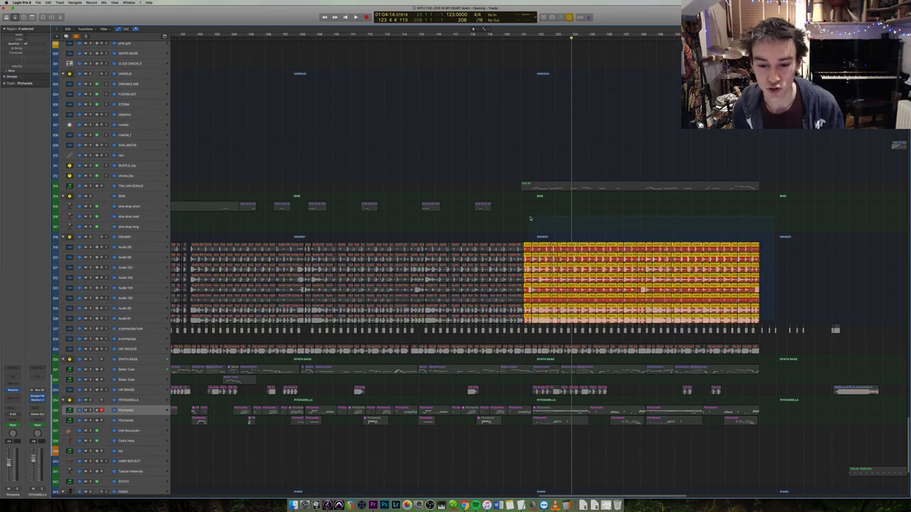
{"action": "left_click", "coordinate": [537, 339]}
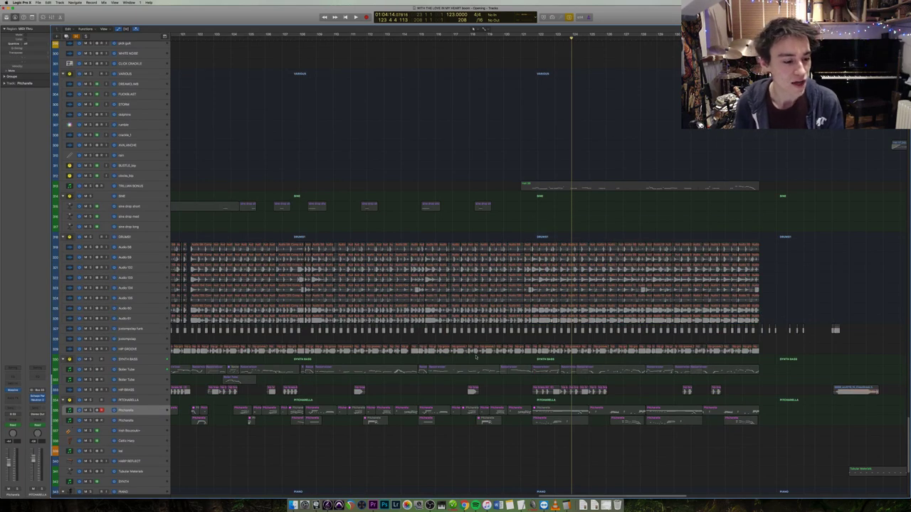
Look over the full song arrangement, from the piano tracks up through basses, guitars and drums to the percussion groups.
{"action": "scroll", "coordinate": [462, 354], "scroll_direction": "down", "scroll_amount": 3}
{"action": "scroll", "coordinate": [461, 354], "scroll_direction": "right", "scroll_amount": 4}
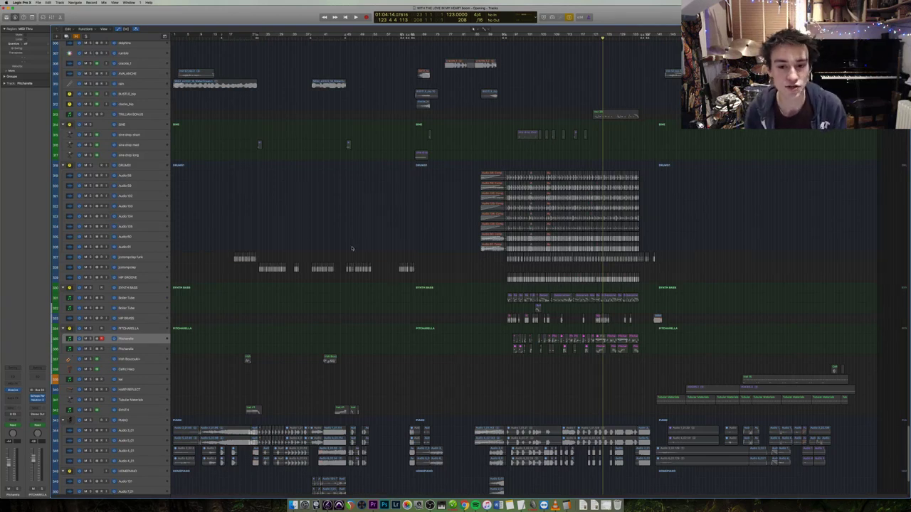
{"action": "scroll", "coordinate": [361, 256], "scroll_direction": "down", "scroll_amount": 4}
{"action": "scroll", "coordinate": [357, 262], "scroll_direction": "up", "scroll_amount": 15}
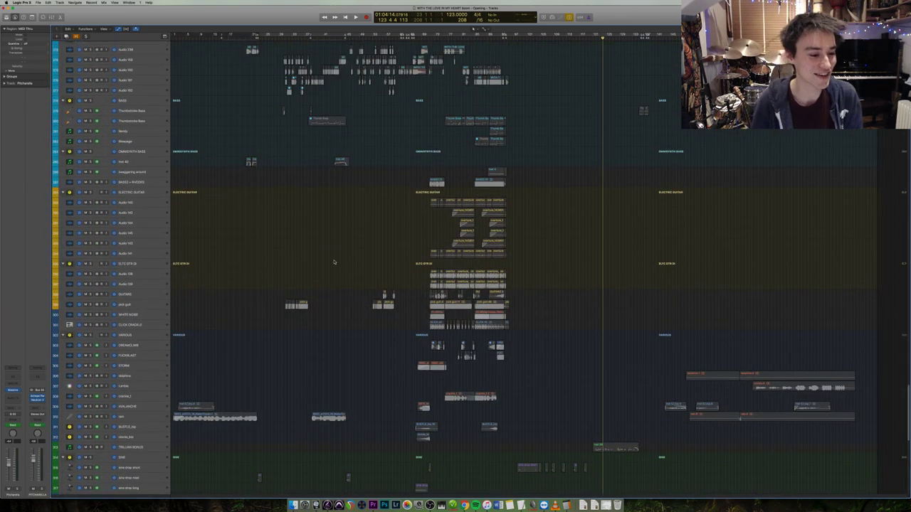
{"action": "scroll", "coordinate": [334, 257], "scroll_direction": "up", "scroll_amount": 15}
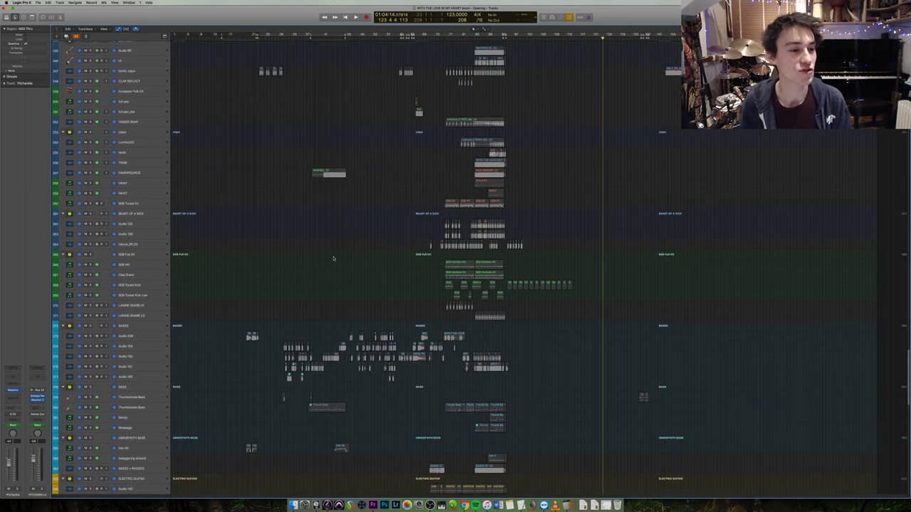
{"action": "scroll", "coordinate": [334, 258], "scroll_direction": "up", "scroll_amount": 1}
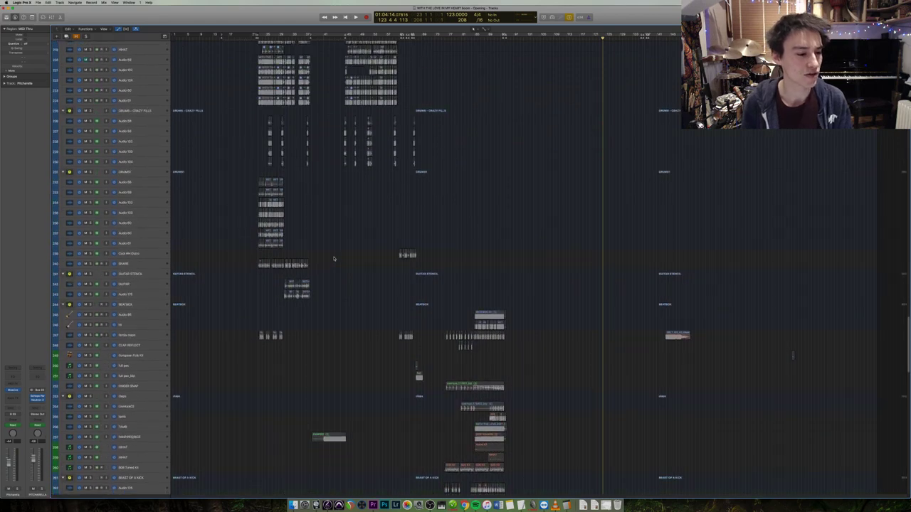
{"action": "scroll", "coordinate": [333, 259], "scroll_direction": "up", "scroll_amount": 12}
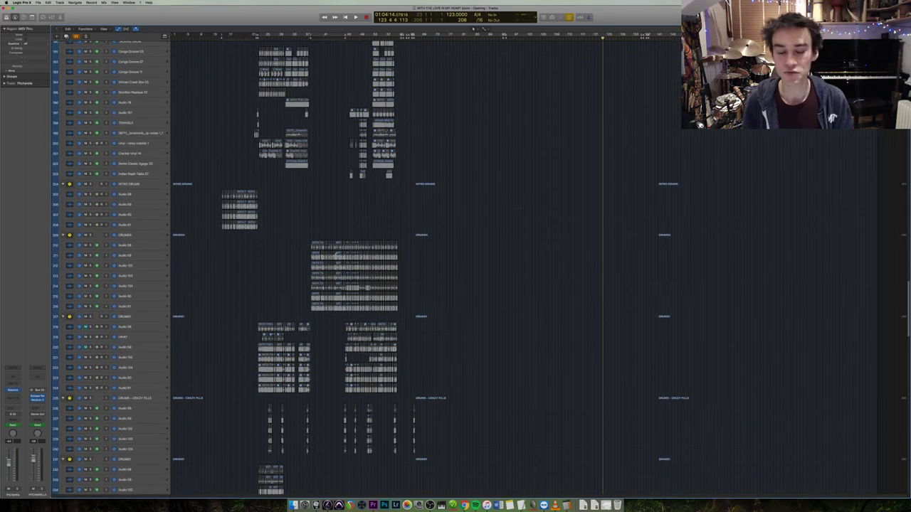
{"action": "scroll", "coordinate": [338, 264], "scroll_direction": "up", "scroll_amount": 12}
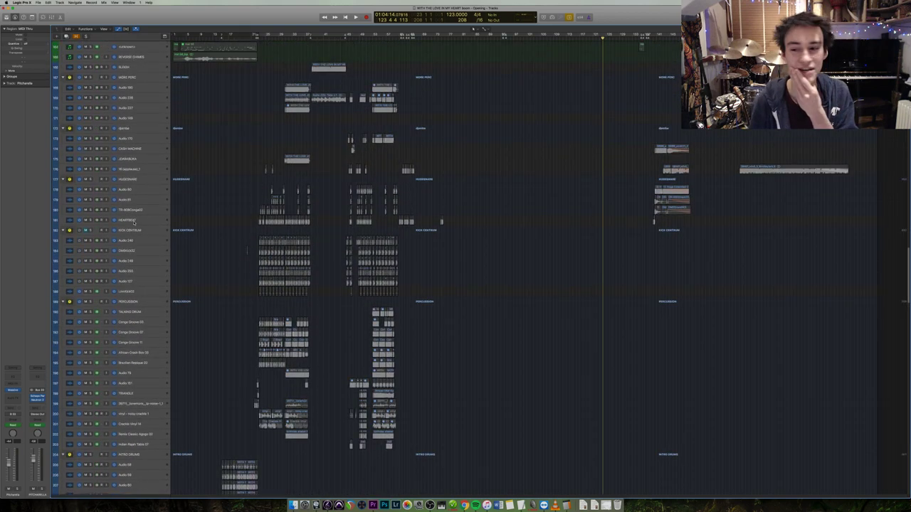
Select the HEARTBEAT track's regions, audition them in solo and stop playback.
{"action": "left_click", "coordinate": [132, 221]}
{"action": "key", "text": "shift+space"}
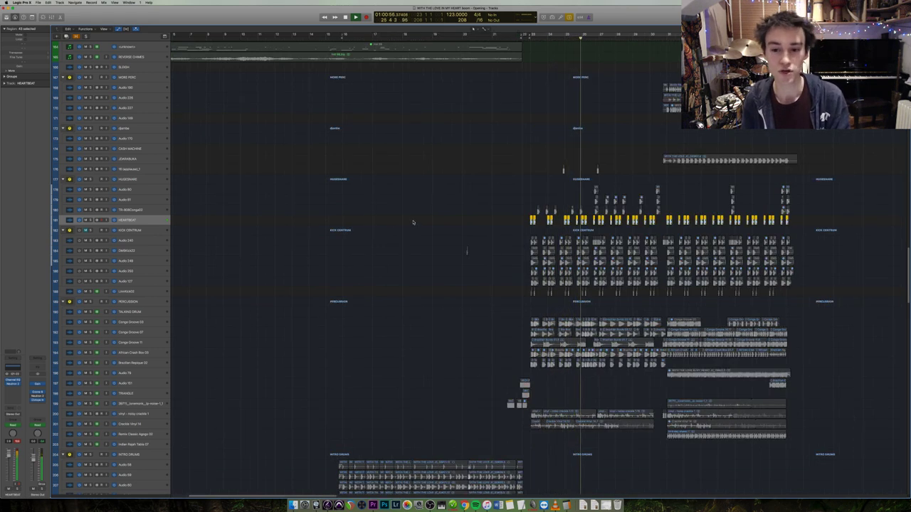
{"action": "key", "text": "space"}
{"action": "key", "text": "s"}
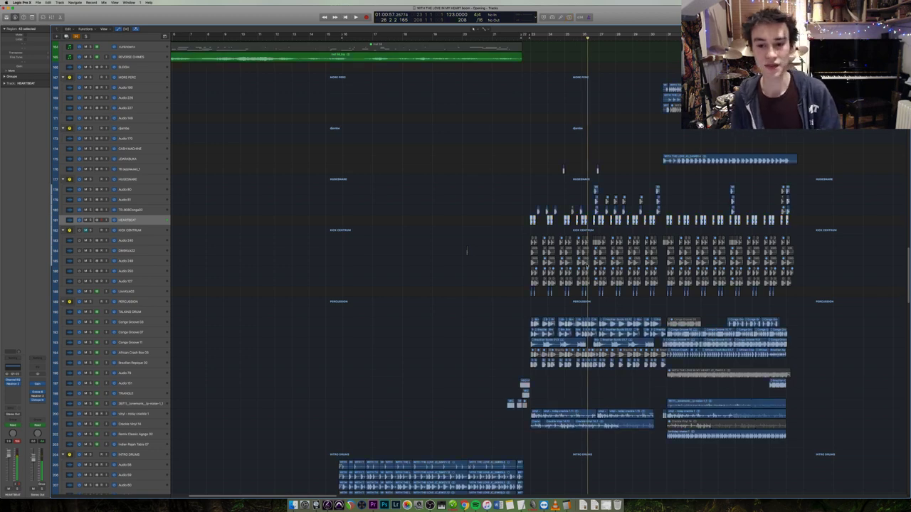
Examine the other percussion sections, and inspect the Channel EQ and Neutron 2 effects on the HEARTBEAT track, closing each window.
{"action": "scroll", "coordinate": [467, 250], "scroll_direction": "right", "scroll_amount": 15}
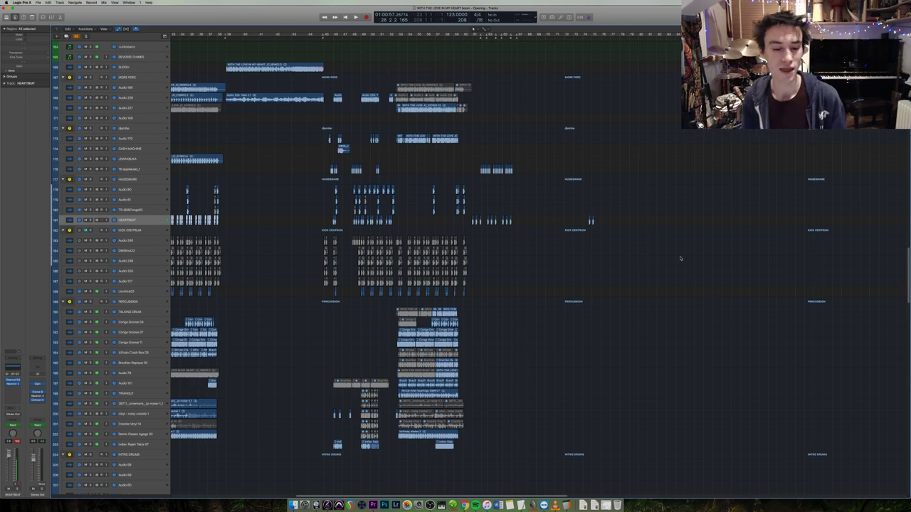
{"action": "scroll", "coordinate": [684, 261], "scroll_direction": "down", "scroll_amount": 20}
{"action": "scroll", "coordinate": [633, 269], "scroll_direction": "down", "scroll_amount": 4}
{"action": "scroll", "coordinate": [633, 269], "scroll_direction": "up", "scroll_amount": 20}
{"action": "scroll", "coordinate": [153, 340], "scroll_direction": "up", "scroll_amount": 4}
{"action": "left_click", "coordinate": [13, 369]}
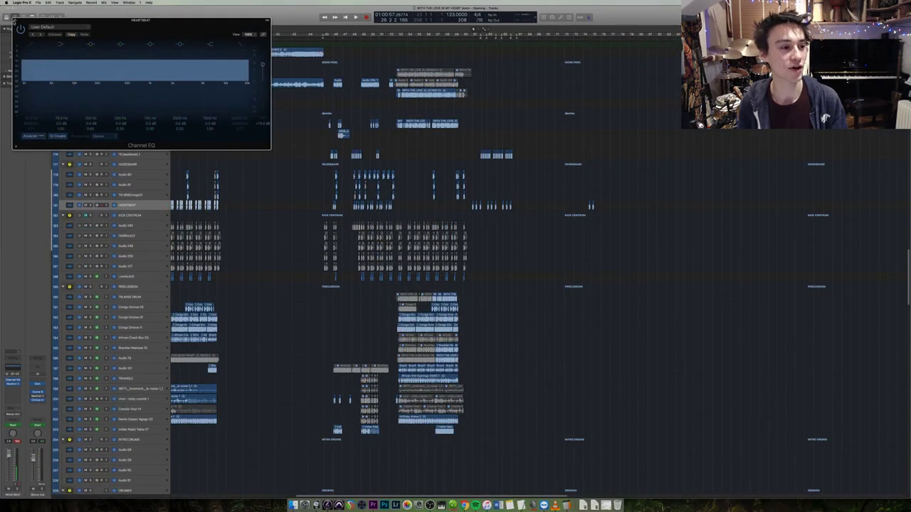
{"action": "left_click", "coordinate": [15, 20]}
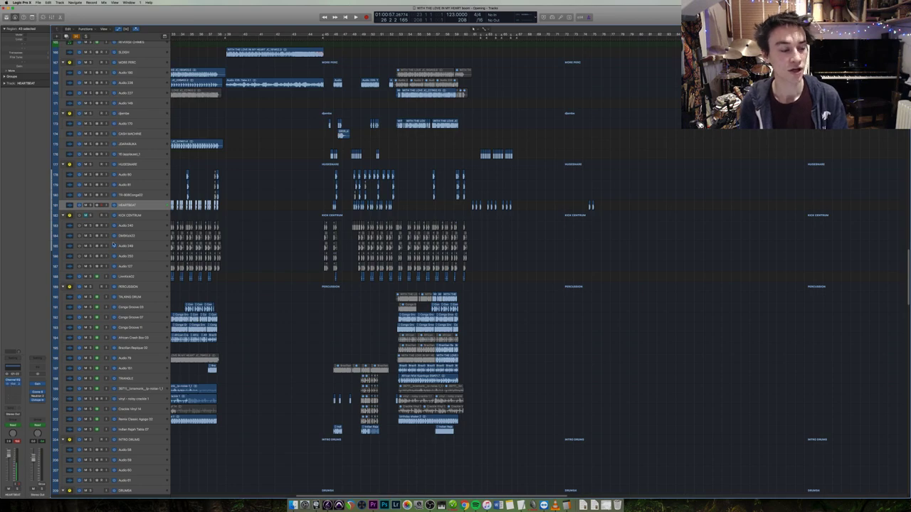
{"action": "key", "text": "v"}
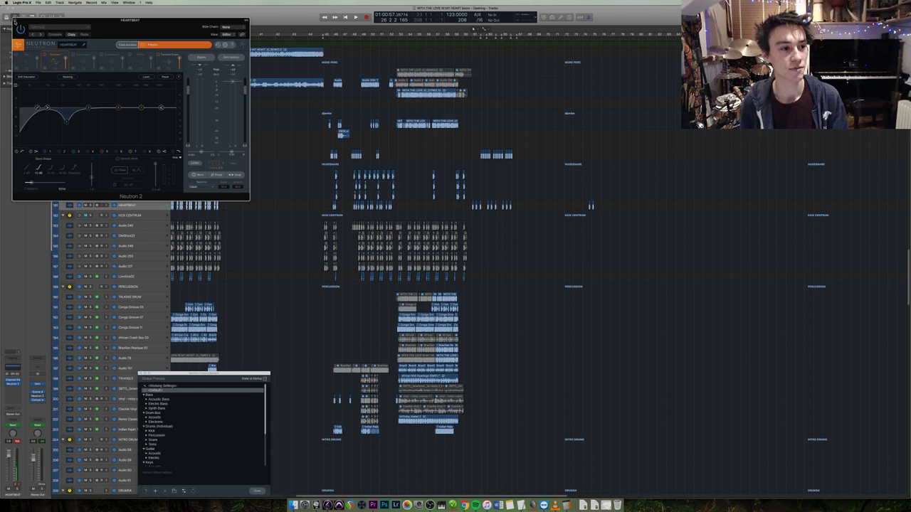
{"action": "key", "text": "v"}
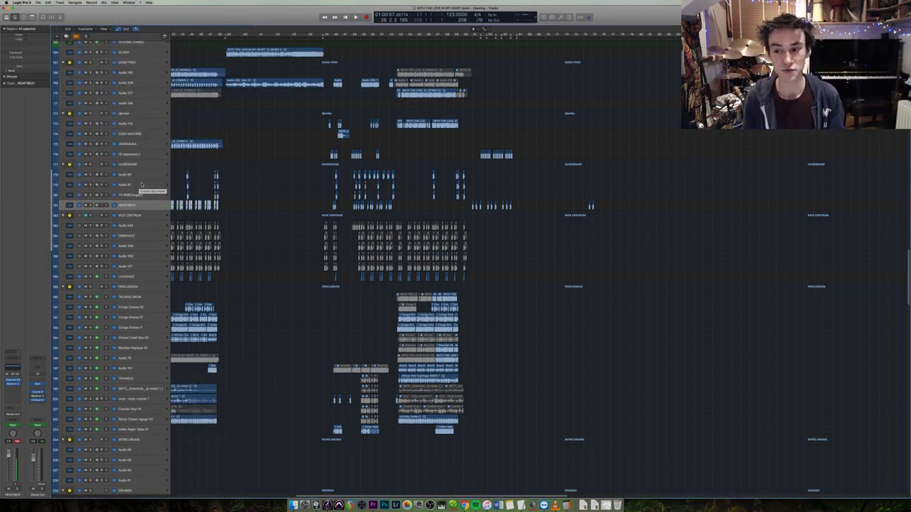
Look through the remaining tracks to the bars around 135, and briefly play the tuned and expanded percussion passage there.
{"action": "scroll", "coordinate": [514, 232], "scroll_direction": "down", "scroll_amount": 20}
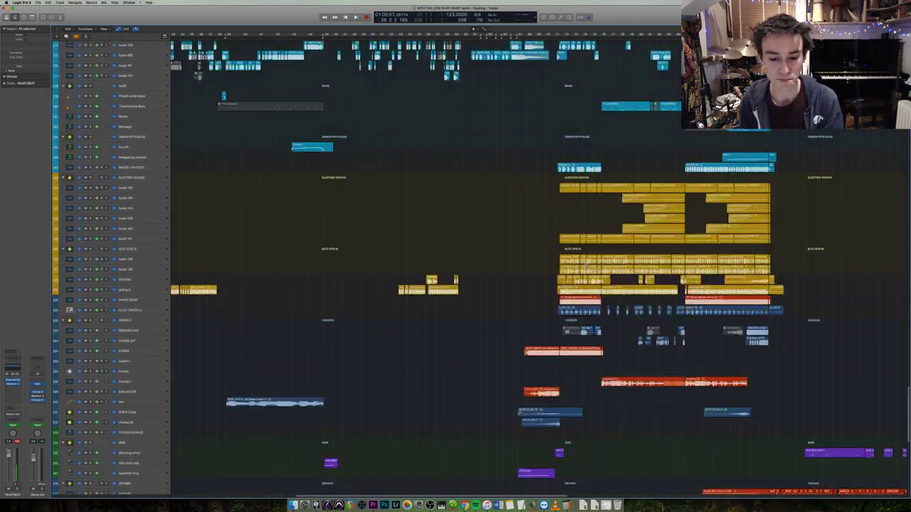
{"action": "scroll", "coordinate": [666, 346], "scroll_direction": "right", "scroll_amount": 15}
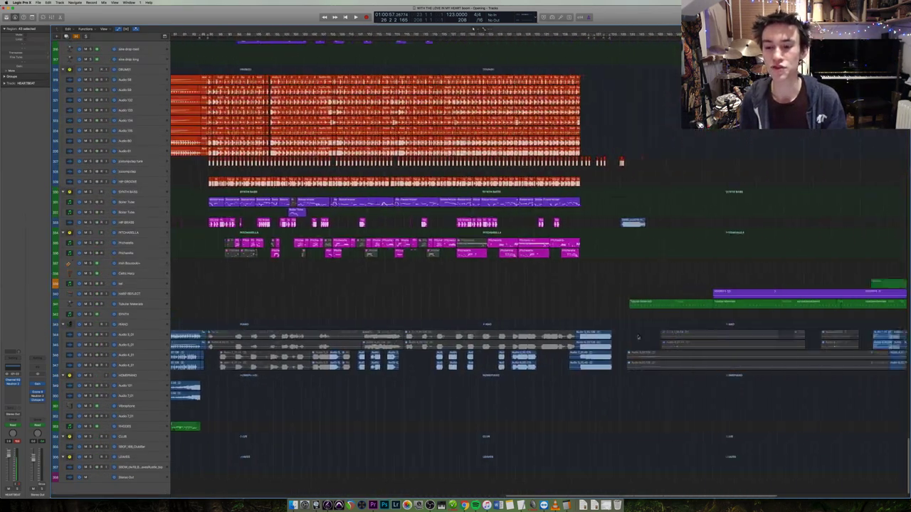
{"action": "scroll", "coordinate": [666, 345], "scroll_direction": "up", "scroll_amount": 5}
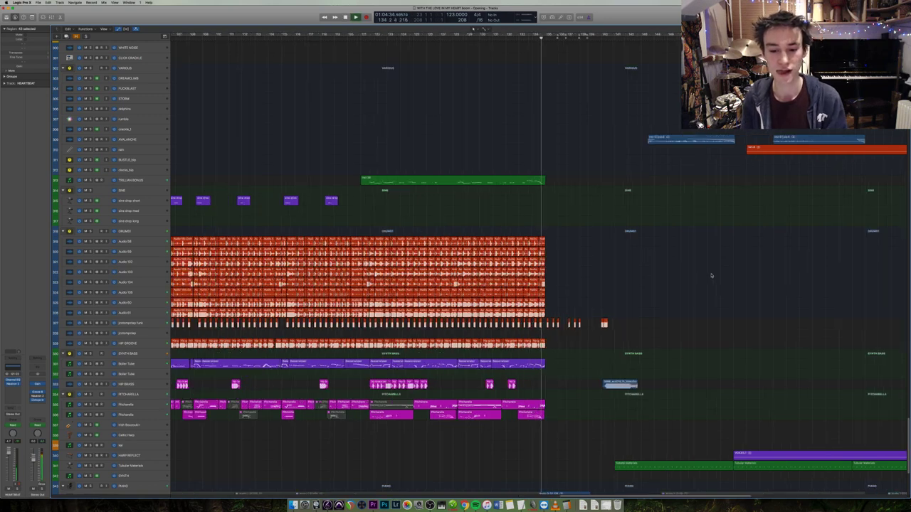
{"action": "scroll", "coordinate": [687, 269], "scroll_direction": "right", "scroll_amount": 5}
{"action": "scroll", "coordinate": [654, 252], "scroll_direction": "up", "scroll_amount": 10}
{"action": "scroll", "coordinate": [580, 267], "scroll_direction": "up", "scroll_amount": 20}
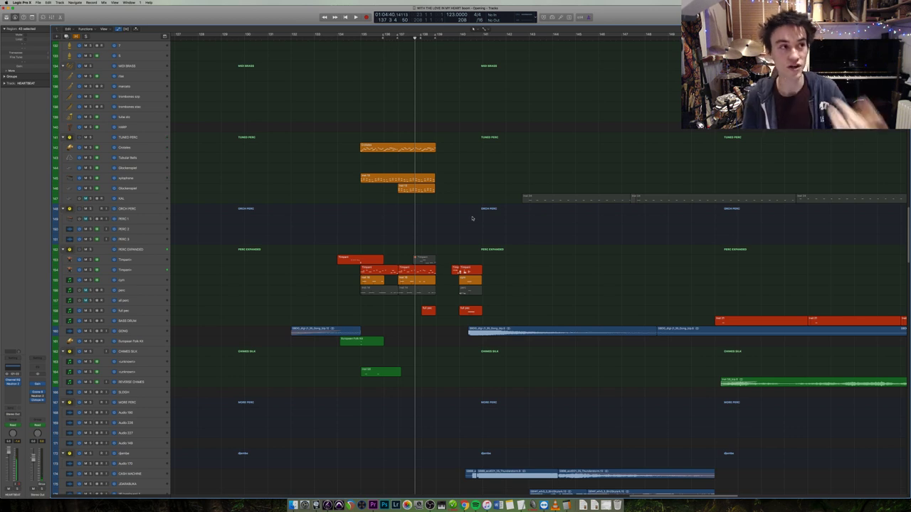
{"action": "key", "text": "space"}
{"action": "key", "text": "space"}
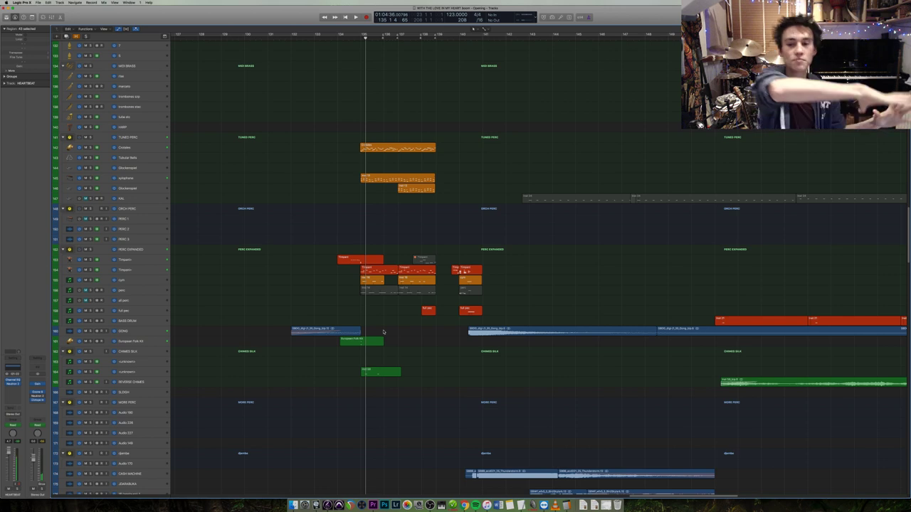
Audition the gong and European Folk Kit regions leading into about bar 135 in solo, and turn solo off.
{"action": "left_click", "coordinate": [348, 331]}
{"action": "key", "text": "shift+space"}
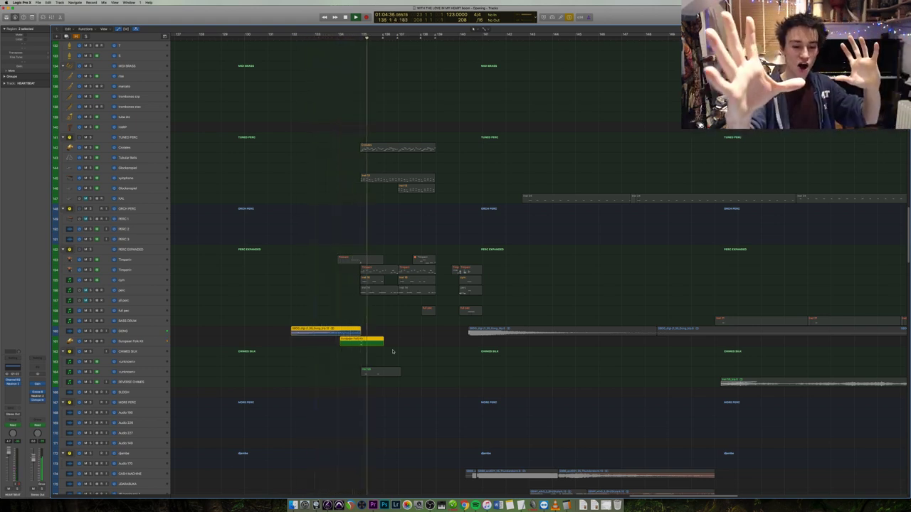
{"action": "key", "text": "ctrl+s"}
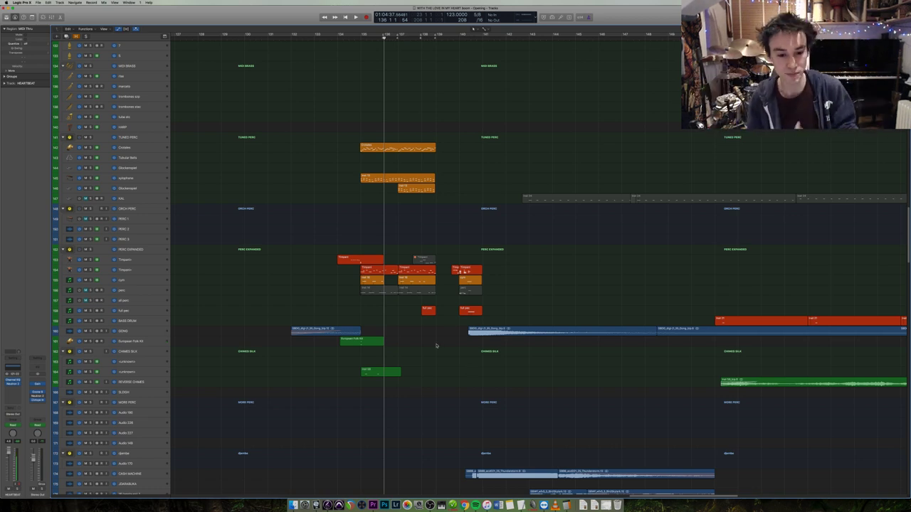
Audition the folk line bounce, OVERTURE LAST CHORD and ORCHESTRA regions from about bar 135 in solo, one group after another.
{"action": "scroll", "coordinate": [436, 344], "scroll_direction": "up", "scroll_amount": 10}
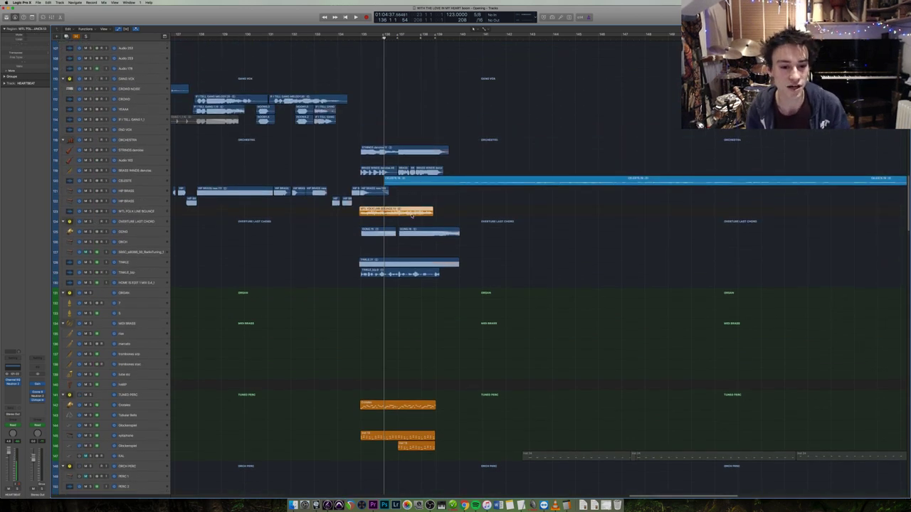
{"action": "key", "text": "ctrl+s"}
{"action": "key", "text": "space"}
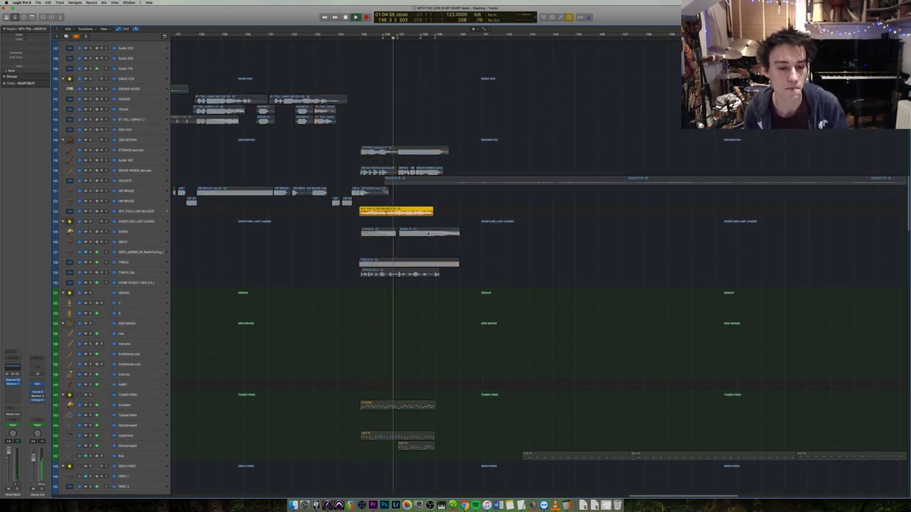
{"action": "left_click_drag", "start_coordinate": [355, 279], "coordinate": [464, 229]}
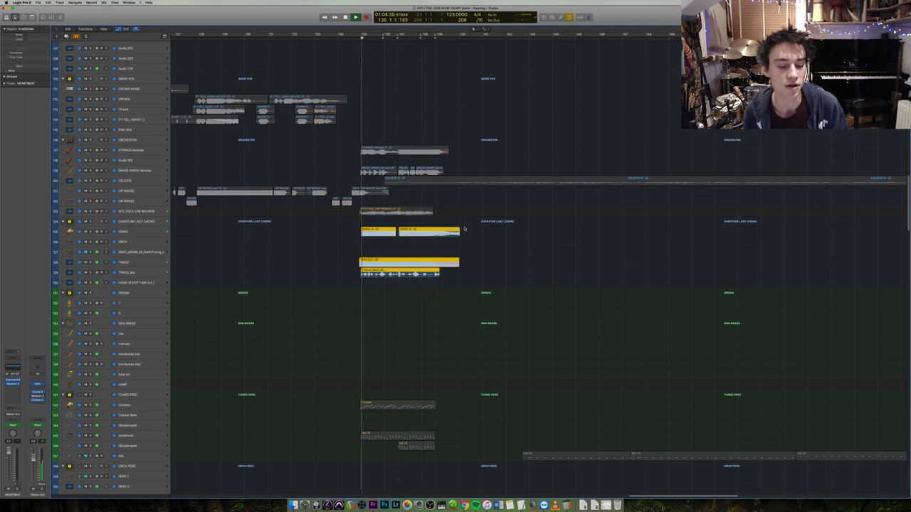
{"action": "left_click_drag", "start_coordinate": [463, 176], "coordinate": [360, 145]}
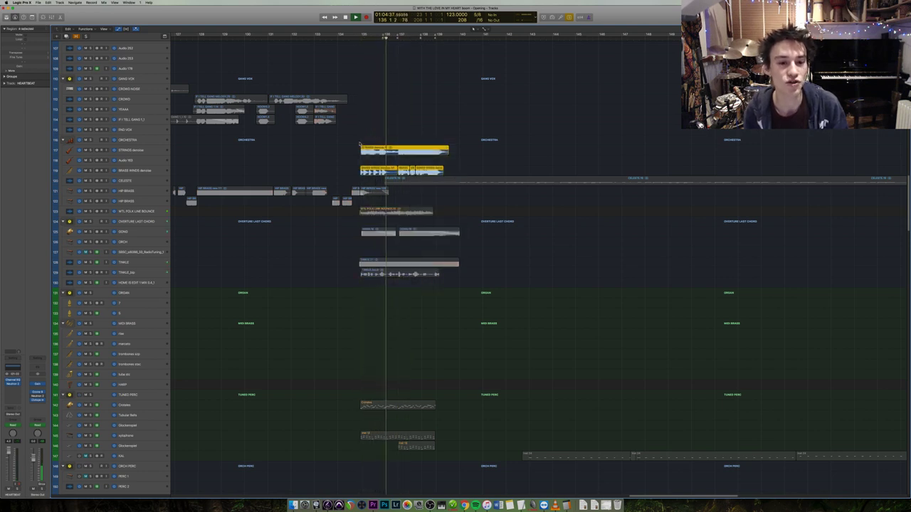
Audition the stacked PYRAMID VOX overture regions in solo, and stop playback with solo off.
{"action": "scroll", "coordinate": [420, 188], "scroll_direction": "up", "scroll_amount": 15}
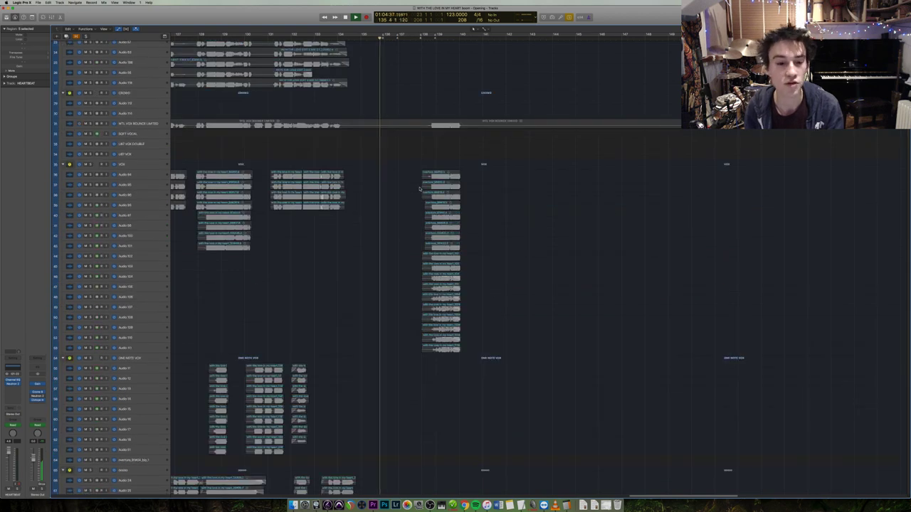
{"action": "scroll", "coordinate": [441, 285], "scroll_direction": "down", "scroll_amount": 6}
{"action": "left_click_drag", "start_coordinate": [457, 427], "coordinate": [337, 265]}
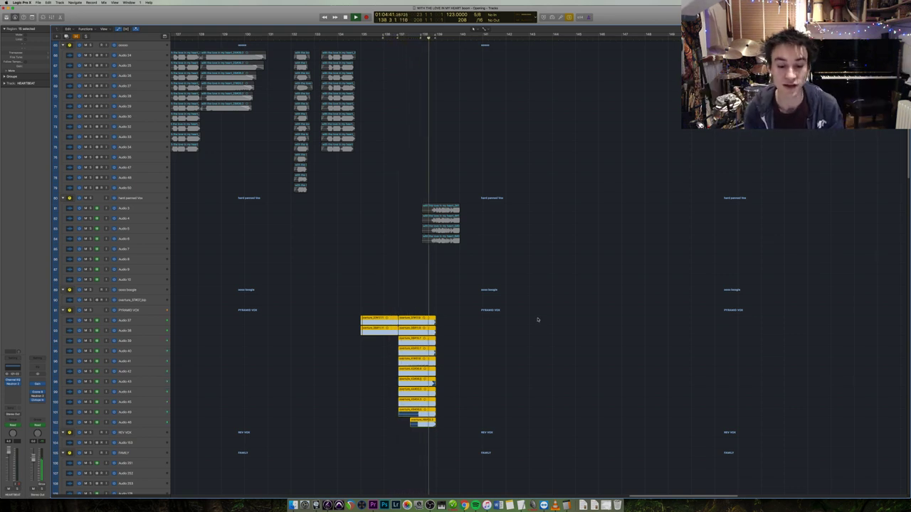
{"action": "key", "text": "shift+i"}
Audition the long gong region from about bar 140 in solo, and select all regions on its track.
{"action": "scroll", "coordinate": [538, 320], "scroll_direction": "up", "scroll_amount": 15}
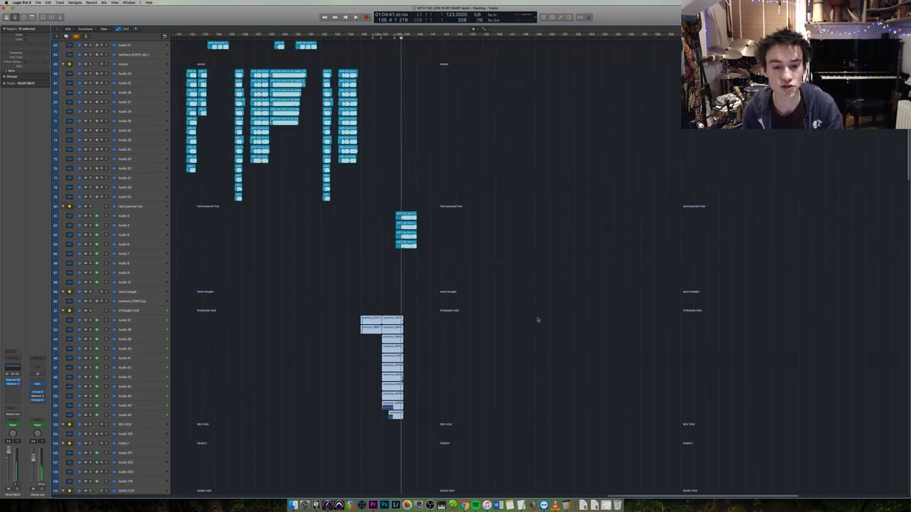
{"action": "scroll", "coordinate": [530, 318], "scroll_direction": "down", "scroll_amount": 20}
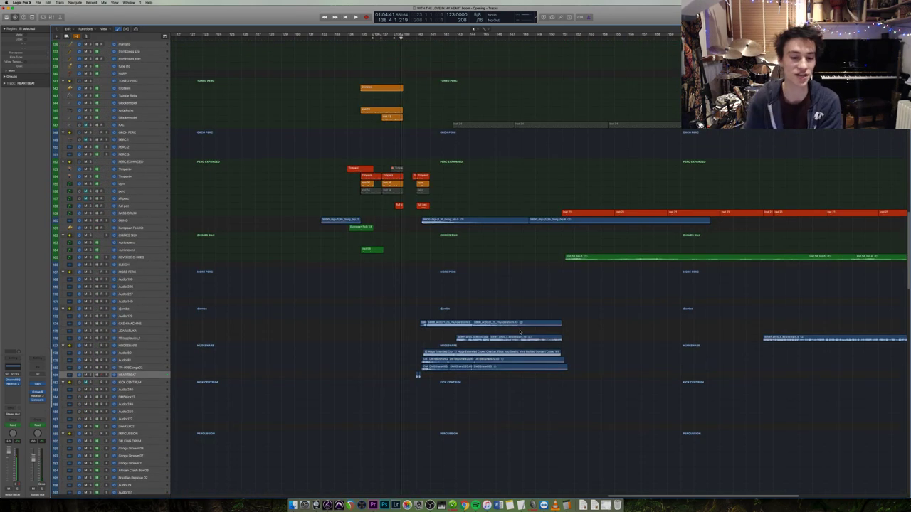
{"action": "key", "text": "s"}
{"action": "key", "text": "space"}
{"action": "key", "text": "super+Right"}
{"action": "scroll", "coordinate": [549, 303], "scroll_direction": "right", "scroll_amount": 5}
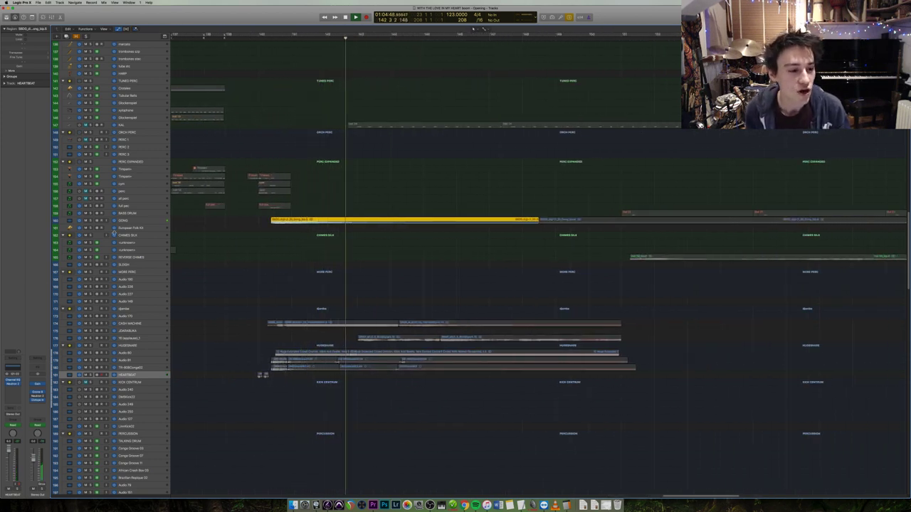
{"action": "left_click", "coordinate": [143, 220]}
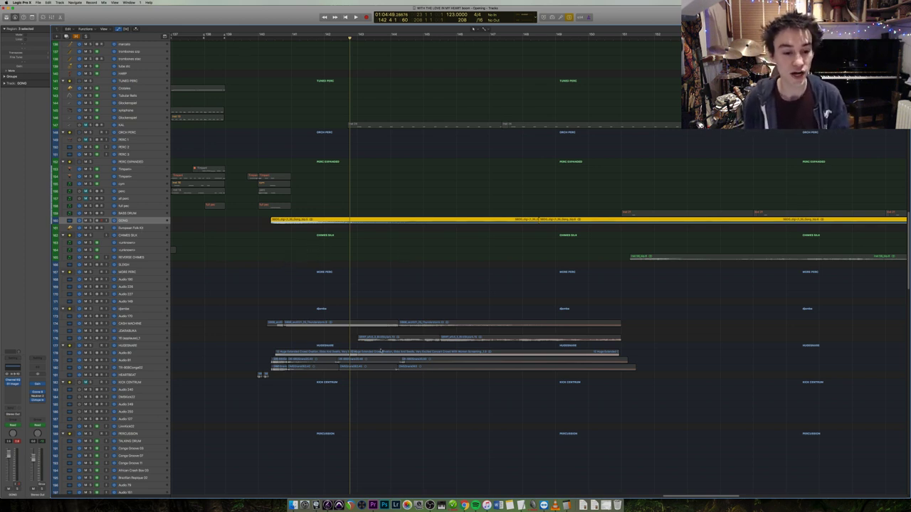
Enlarge the view of the thunder, applause, crowd and snare regions below the gong, and audition the crowd regions in solo.
{"action": "left_click_drag", "start_coordinate": [284, 394], "coordinate": [676, 307]}
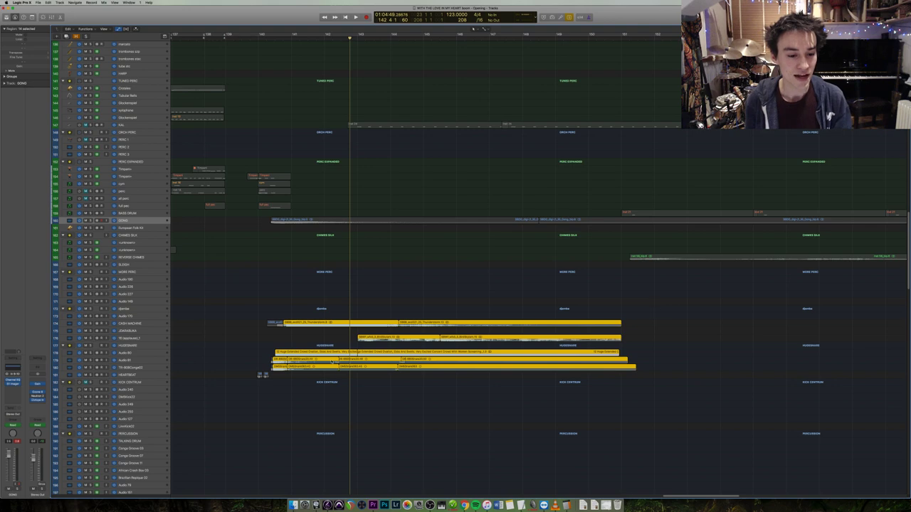
{"action": "key", "text": "z"}
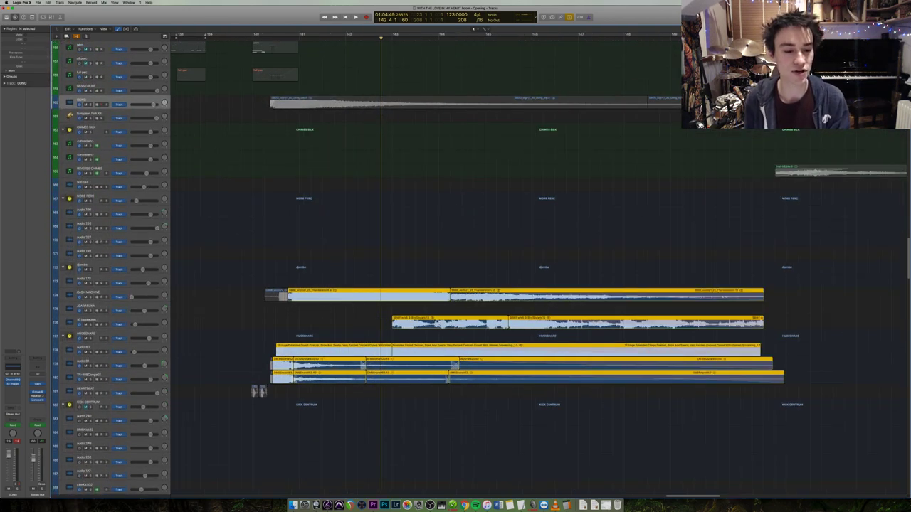
{"action": "left_click", "coordinate": [335, 297]}
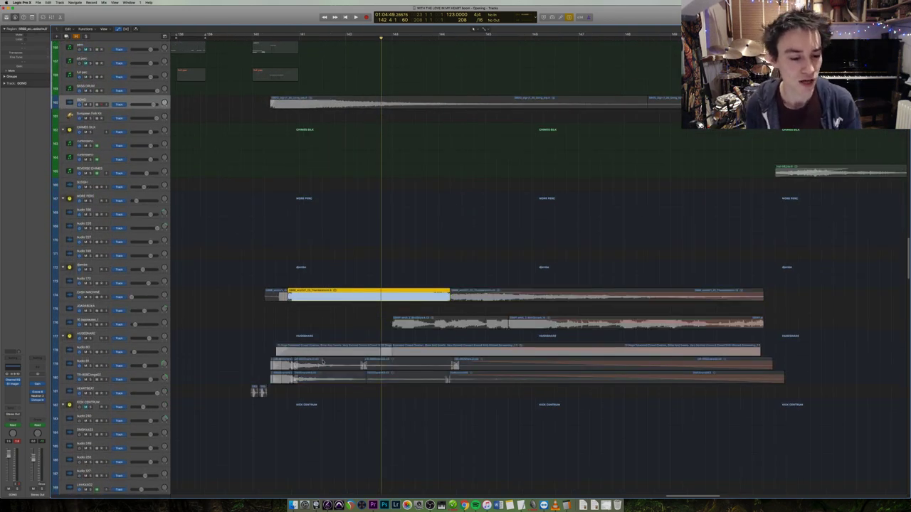
{"action": "left_click", "coordinate": [323, 352]}
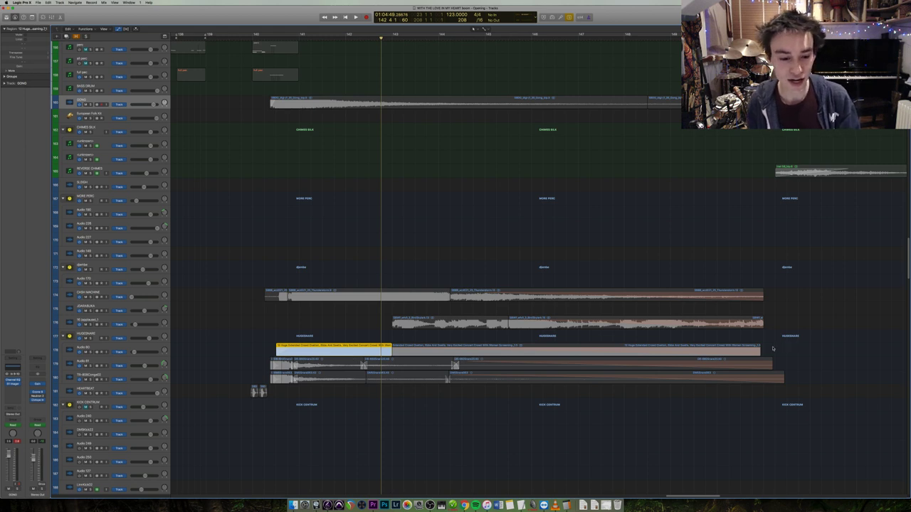
{"action": "key", "text": "shift+f"}
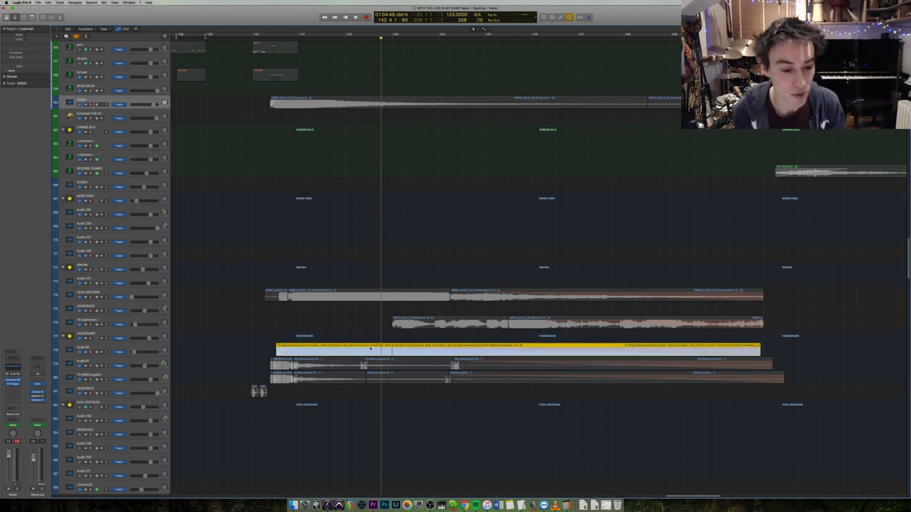
{"action": "key", "text": "shift+space"}
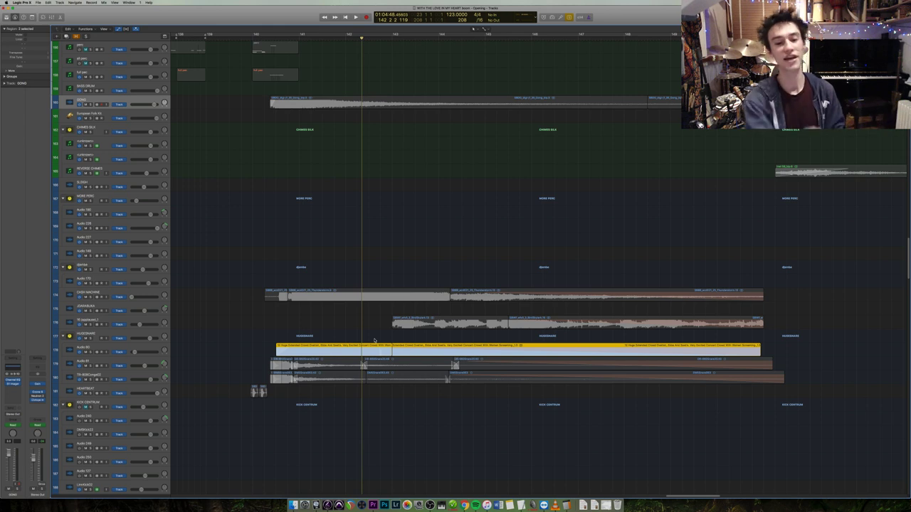
Select the trailing thunder, applause, crowd and snare regions together, and audition them in solo from about bar 144.
{"action": "left_click_drag", "start_coordinate": [587, 270], "coordinate": [473, 381]}
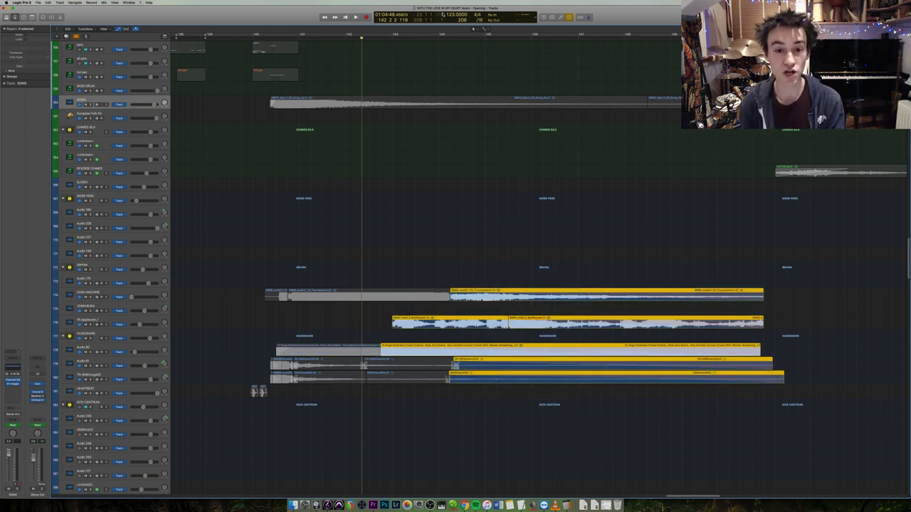
{"action": "left_click", "coordinate": [461, 42]}
{"action": "key", "text": "space"}
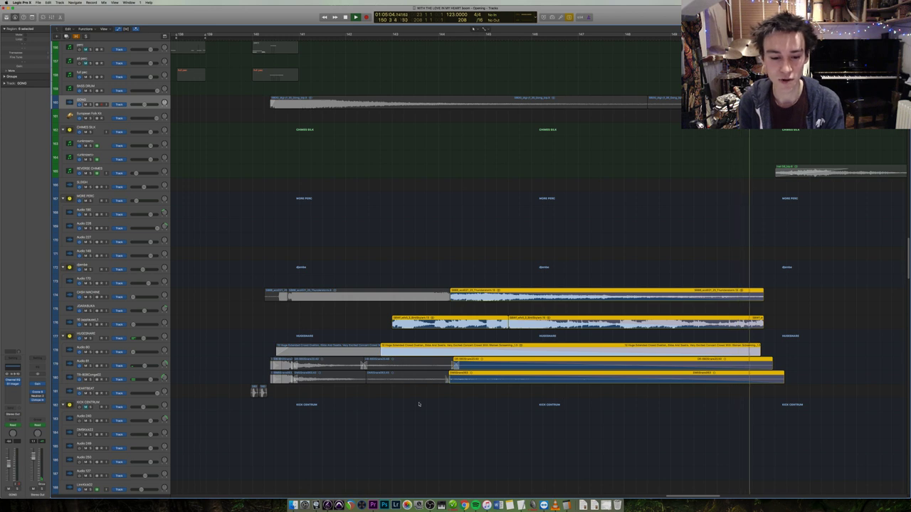
Audition the two tracks of snare regions in solo, followed by the thunder, applause and crowd regions without them.
{"action": "left_click_drag", "start_coordinate": [264, 381], "coordinate": [537, 370]}
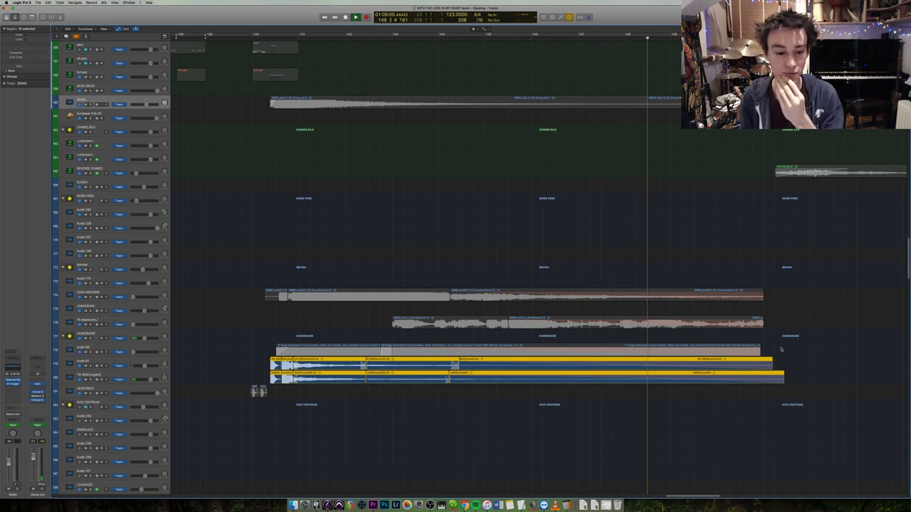
{"action": "left_click_drag", "start_coordinate": [779, 350], "coordinate": [360, 257]}
{"action": "key", "text": "shift+space"}
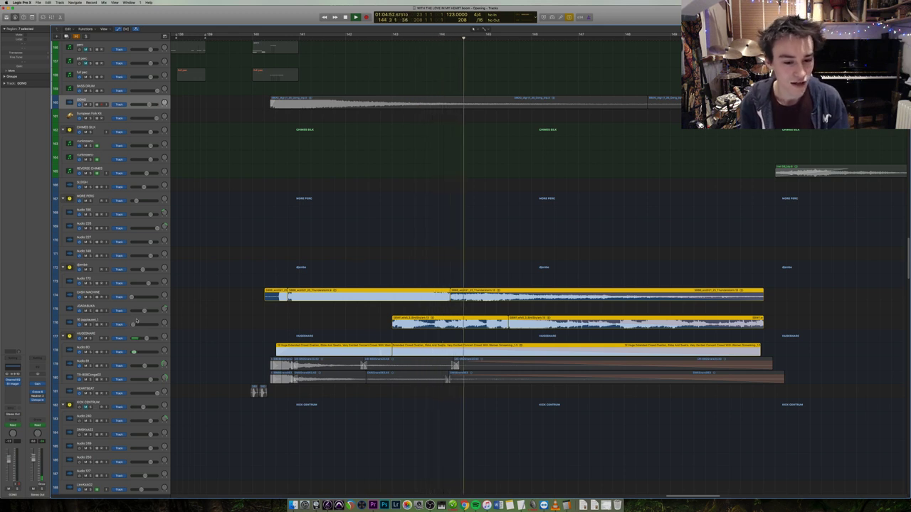
Audition the applause track's regions alone in solo, stop playback and turn solo off.
{"action": "left_click", "coordinate": [431, 317]}
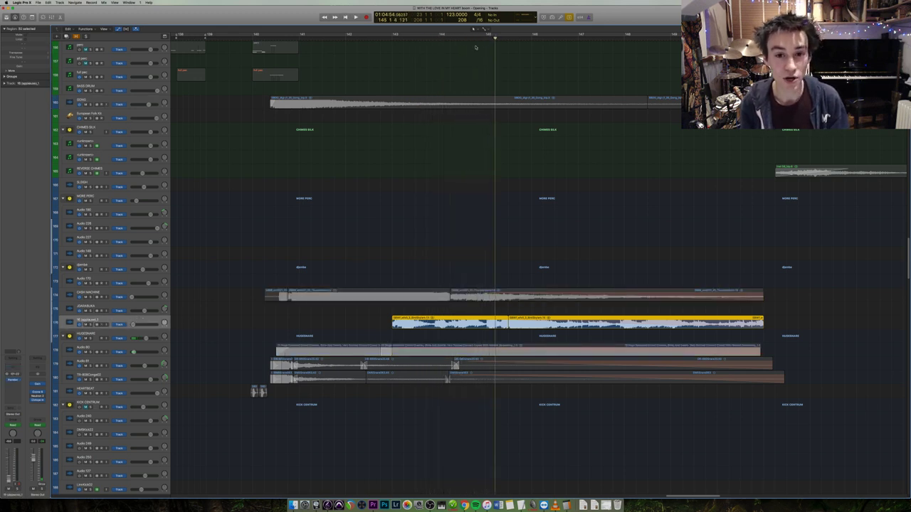
{"action": "key", "text": "space"}
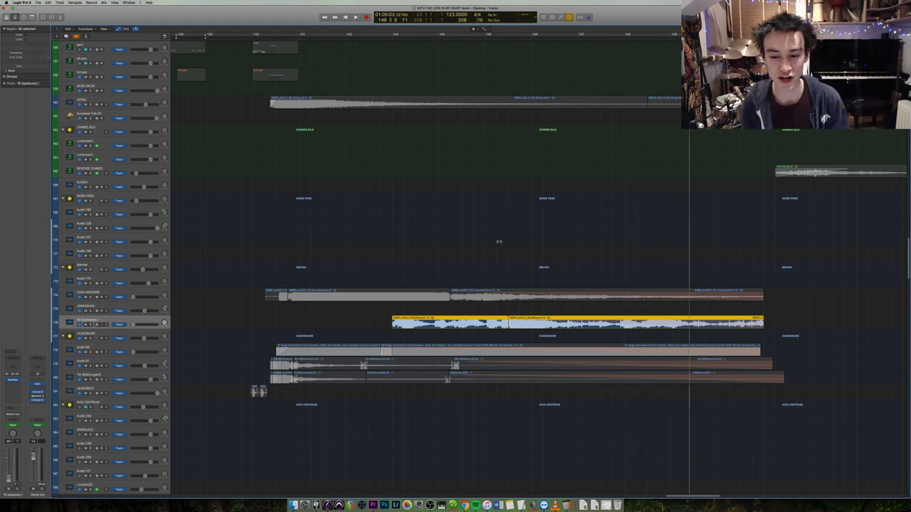
{"action": "key", "text": "super+Left"}
{"action": "scroll", "coordinate": [747, 396], "scroll_direction": "right", "scroll_amount": 3}
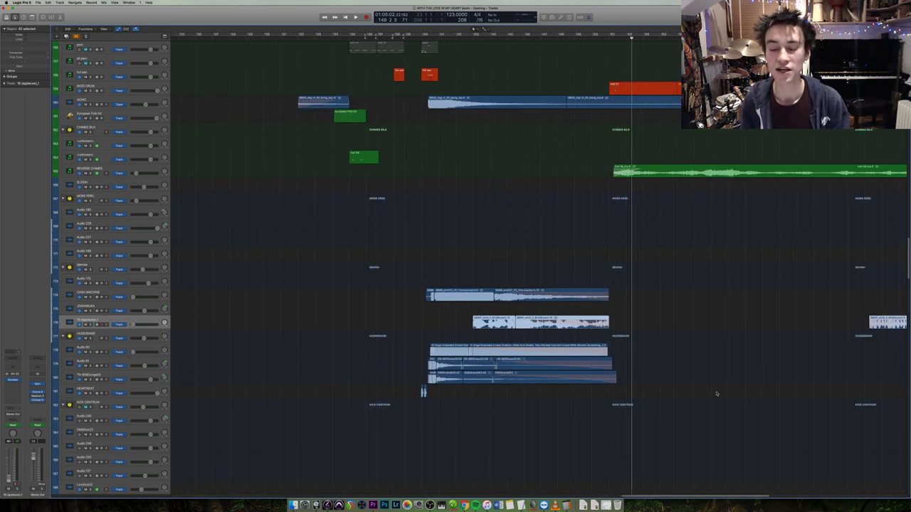
Play the song's ending from the BASS DRUM regions, and view the echo and reversed voice tracks at the top of the arrangement.
{"action": "scroll", "coordinate": [733, 396], "scroll_direction": "up", "scroll_amount": 15}
{"action": "scroll", "coordinate": [714, 395], "scroll_direction": "down", "scroll_amount": 10}
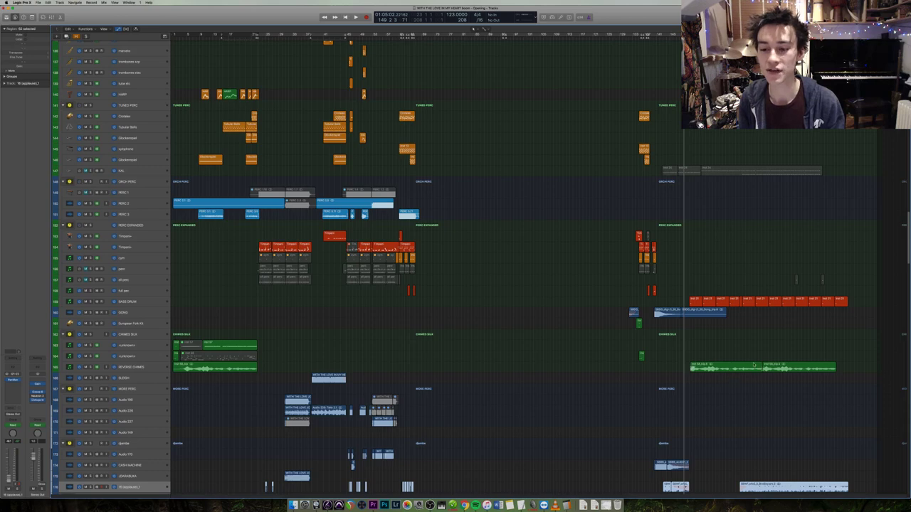
{"action": "left_click_drag", "start_coordinate": [671, 297], "coordinate": [866, 299]}
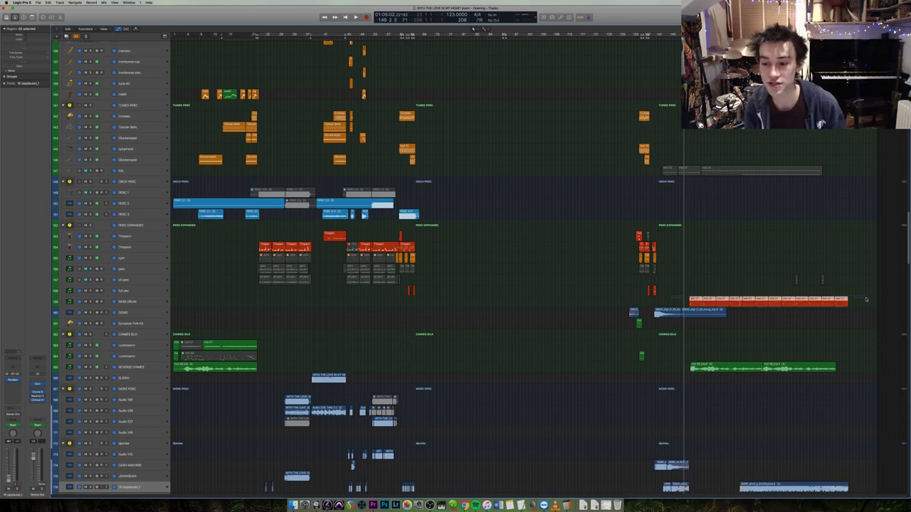
{"action": "scroll", "coordinate": [811, 314], "scroll_direction": "up", "scroll_amount": 20}
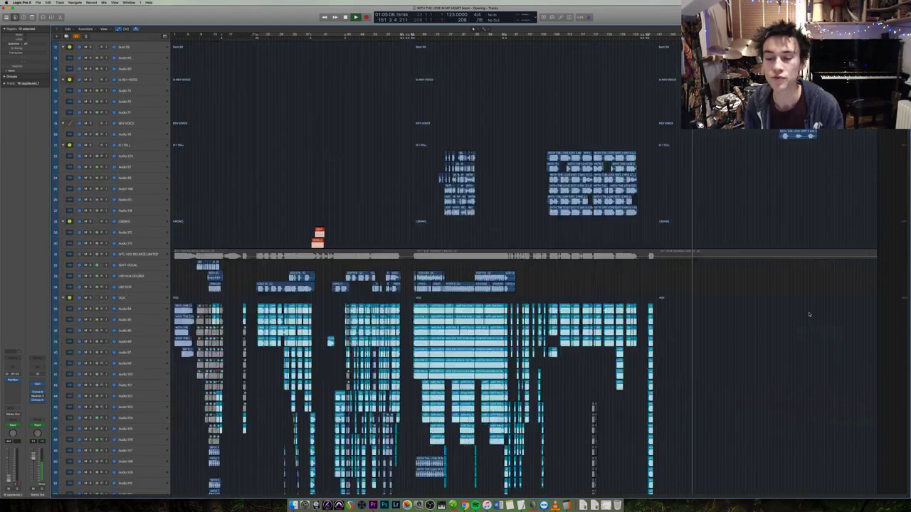
{"action": "scroll", "coordinate": [812, 309], "scroll_direction": "up", "scroll_amount": 6}
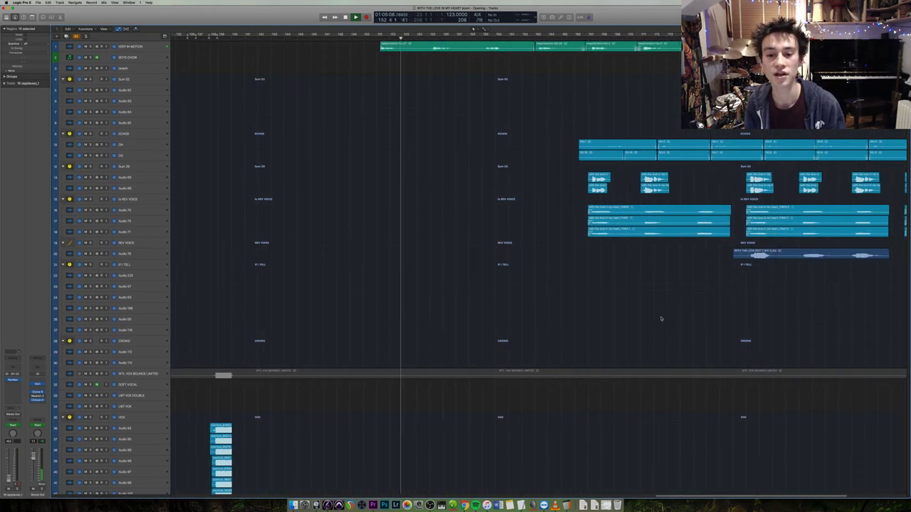
{"action": "scroll", "coordinate": [659, 320], "scroll_direction": "right", "scroll_amount": 3}
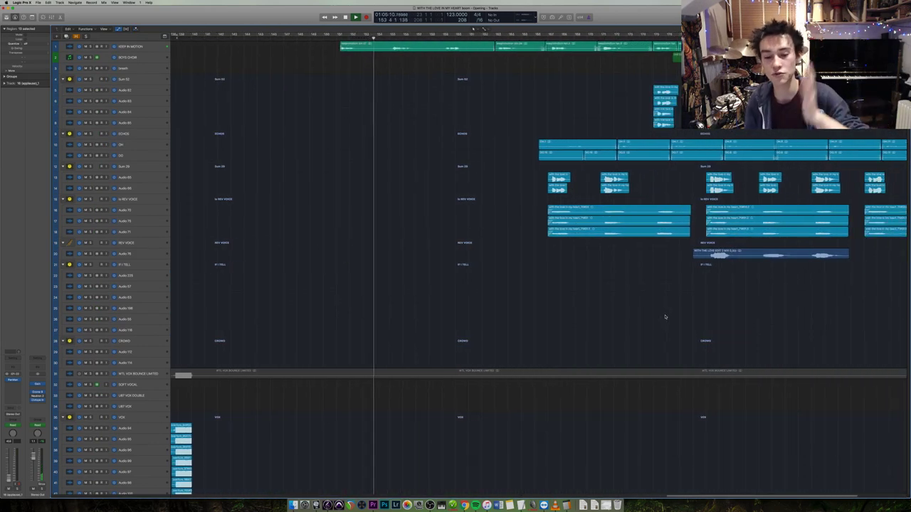
Audition the first outro region on the KEEP IN MOTION track in solo.
{"action": "left_click", "coordinate": [427, 47]}
{"action": "key", "text": "ctrl+s"}
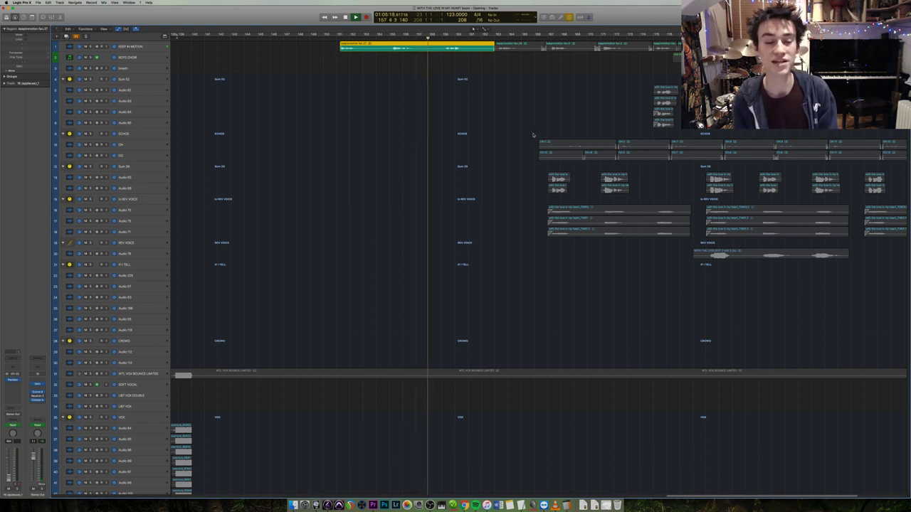
{"action": "scroll", "coordinate": [483, 157], "scroll_direction": "right", "scroll_amount": 5}
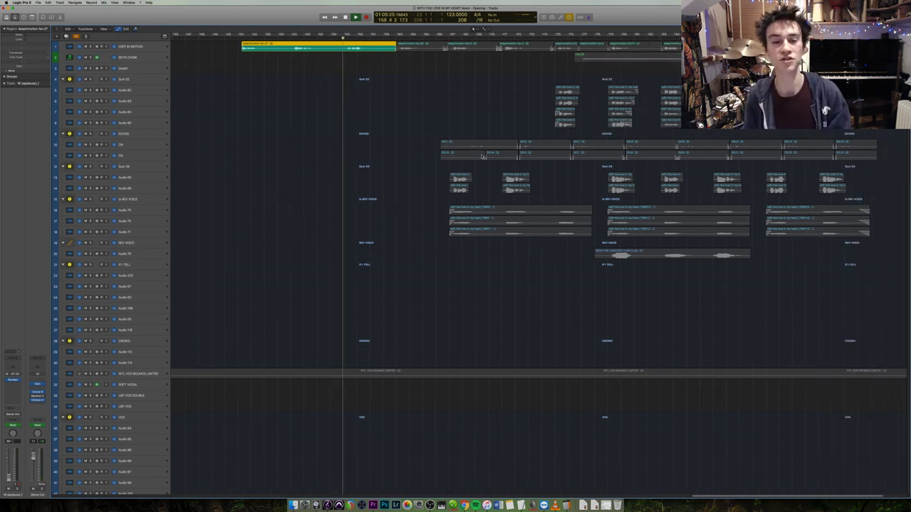
Undo the accidental move of the echo region, and audition the opening ECHOS, Sum 29 and lo REV VOICE outro regions together in solo.
{"action": "left_click_drag", "start_coordinate": [444, 150], "coordinate": [487, 148]}
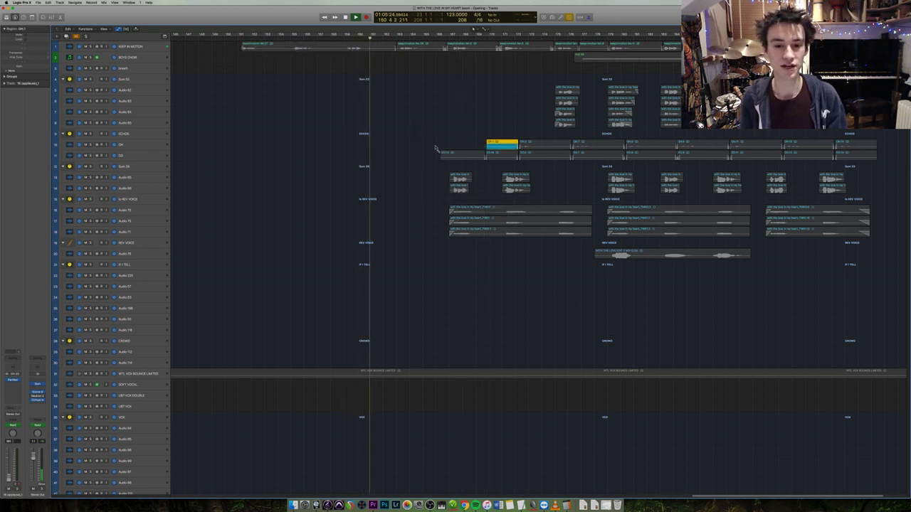
{"action": "key", "text": "super+z"}
{"action": "left_click_drag", "start_coordinate": [437, 136], "coordinate": [586, 257]}
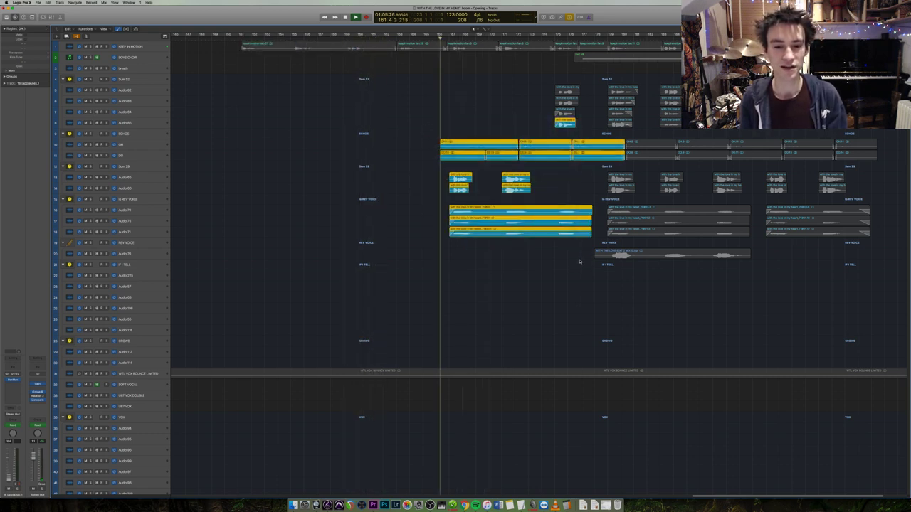
{"action": "key", "text": "super+Right"}
{"action": "scroll", "coordinate": [587, 256], "scroll_direction": "right", "scroll_amount": 5}
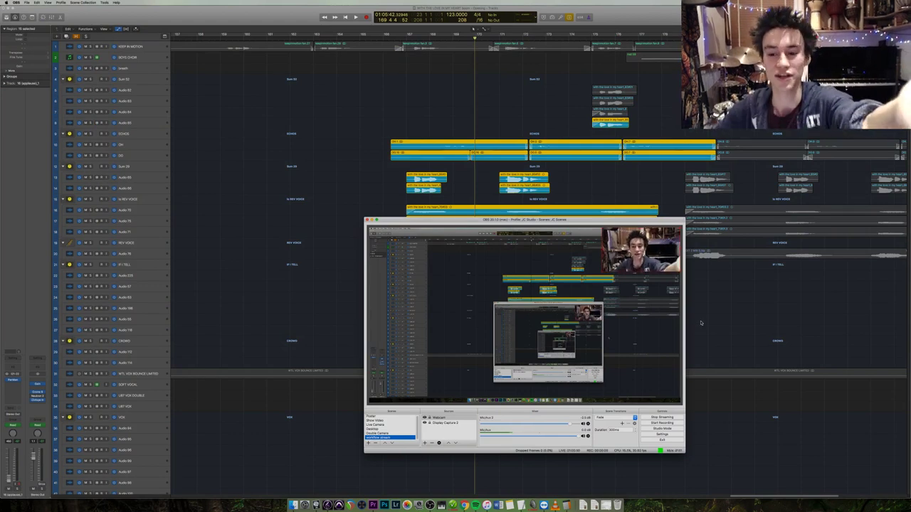
Return to the arrangement and audition the opening OH and DO echo regions and the first pair of Sum 29 regions separately in solo.
{"action": "left_click", "coordinate": [694, 317]}
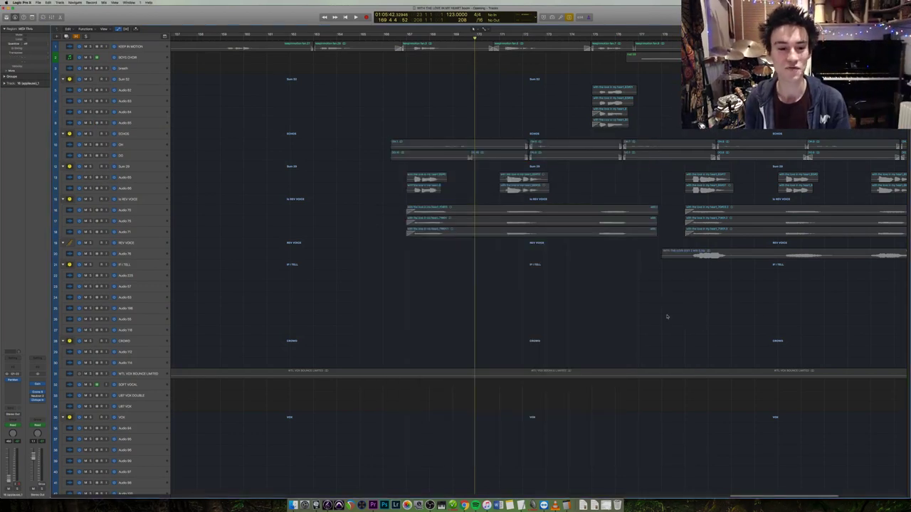
{"action": "scroll", "coordinate": [410, 194], "scroll_direction": "down", "scroll_amount": 3}
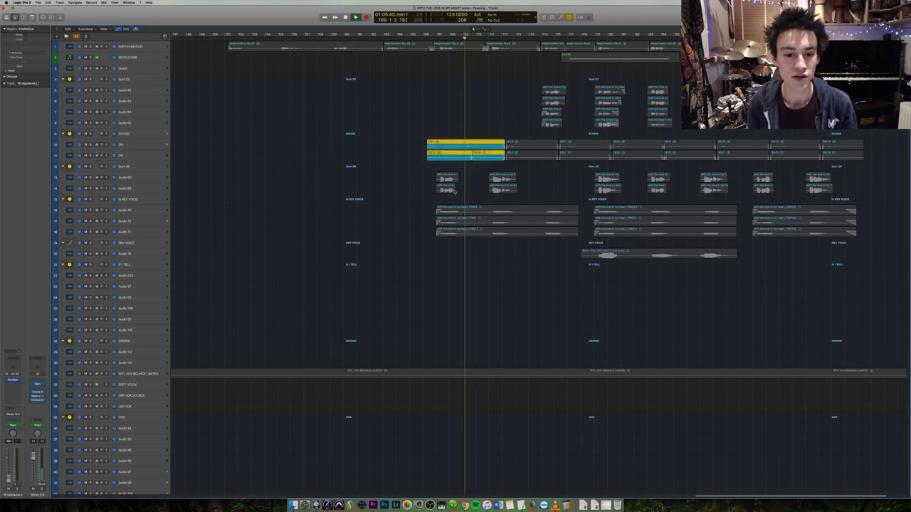
{"action": "left_click_drag", "start_coordinate": [417, 194], "coordinate": [462, 170]}
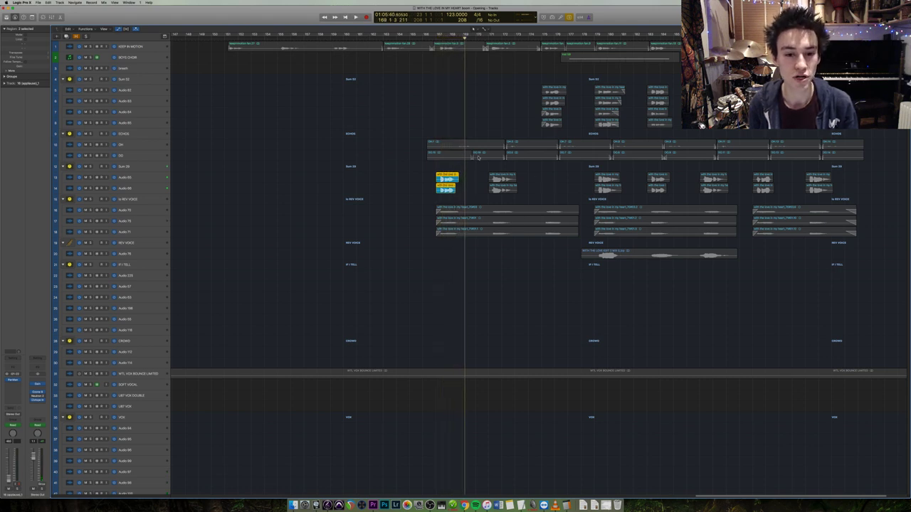
{"action": "left_click", "coordinate": [496, 153]}
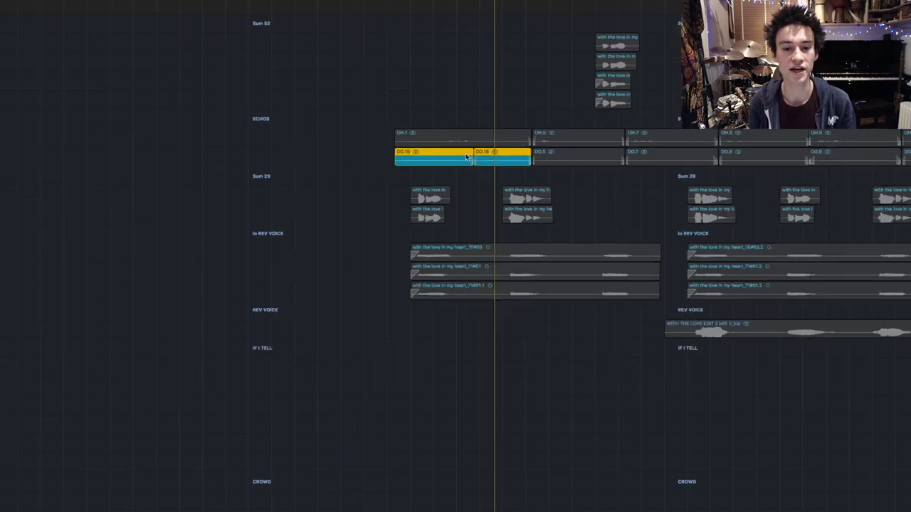
{"action": "left_click", "coordinate": [389, 125]}
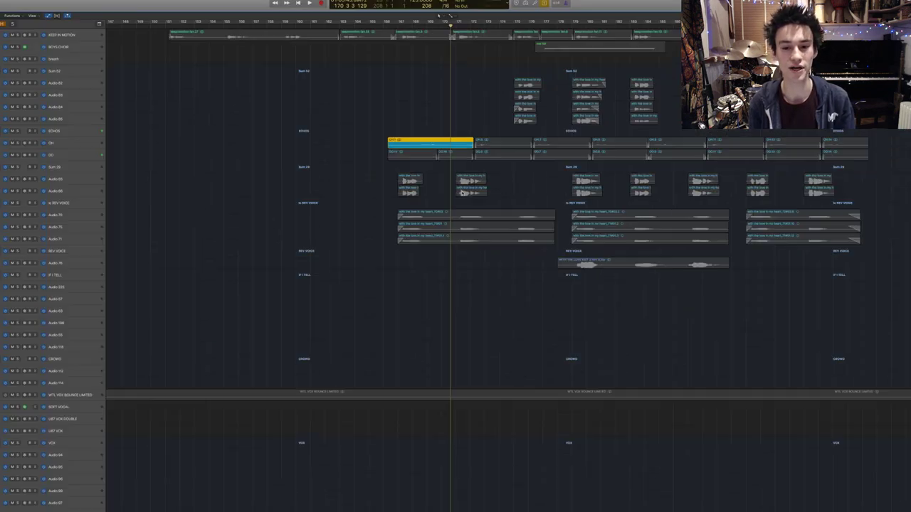
Audition the Sum 52 vocal regions in solo, followed by the outro vocal, echo and reversed voice regions together from about bar 176.
{"action": "left_click_drag", "start_coordinate": [519, 126], "coordinate": [676, 82]}
{"action": "key", "text": "shift+space"}
{"action": "scroll", "coordinate": [560, 240], "scroll_direction": "up", "scroll_amount": 3}
{"action": "scroll", "coordinate": [560, 239], "scroll_direction": "up", "scroll_amount": 3}
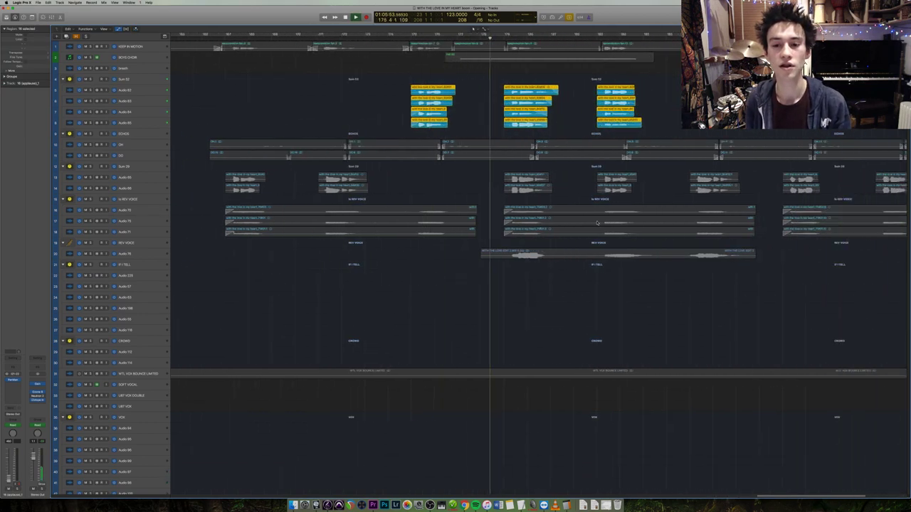
{"action": "left_click_drag", "start_coordinate": [383, 253], "coordinate": [865, 43]}
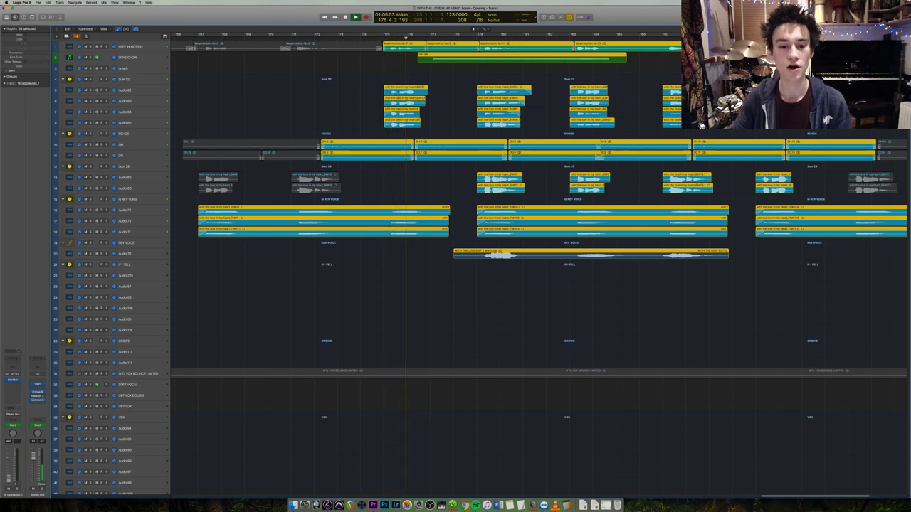
Examine the outro regions of the percussion, drum, bass and guitar tracks down to the VARIOUS group.
{"action": "scroll", "coordinate": [474, 28], "scroll_direction": "down", "scroll_amount": 5}
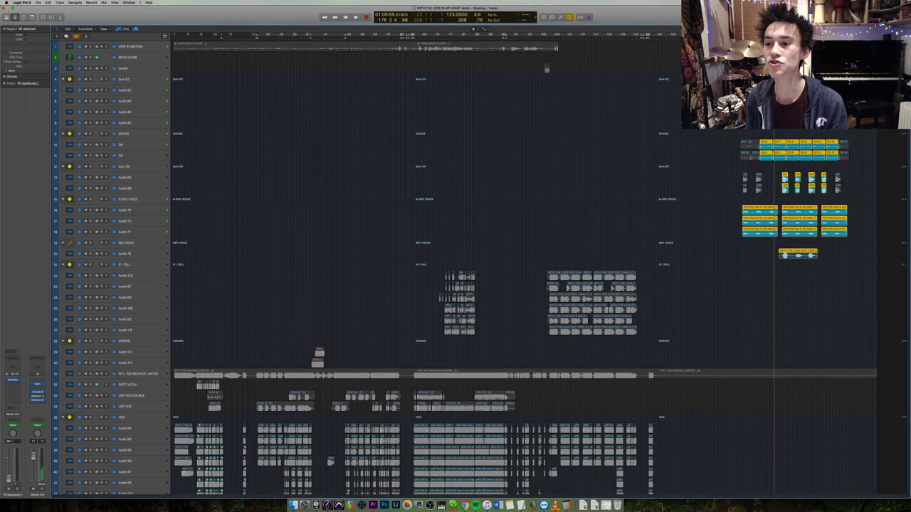
{"action": "scroll", "coordinate": [842, 250], "scroll_direction": "down", "scroll_amount": 15}
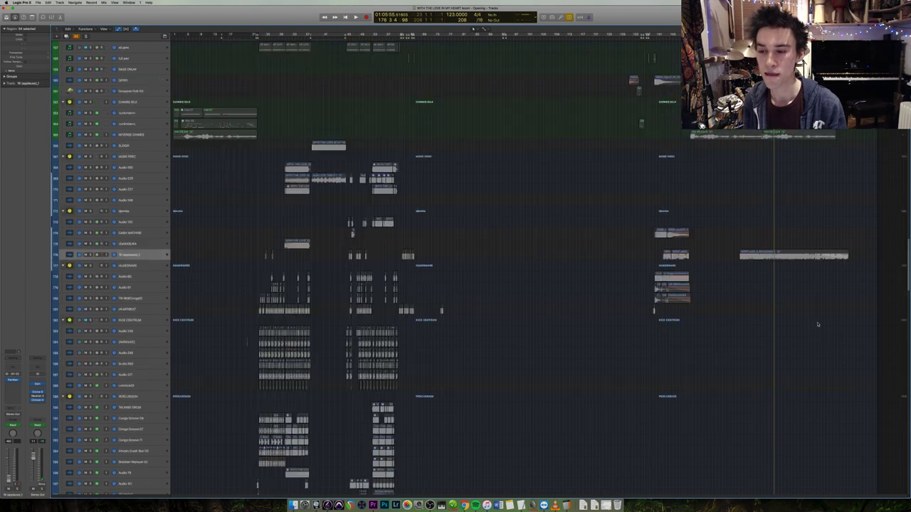
{"action": "scroll", "coordinate": [816, 320], "scroll_direction": "up", "scroll_amount": 5}
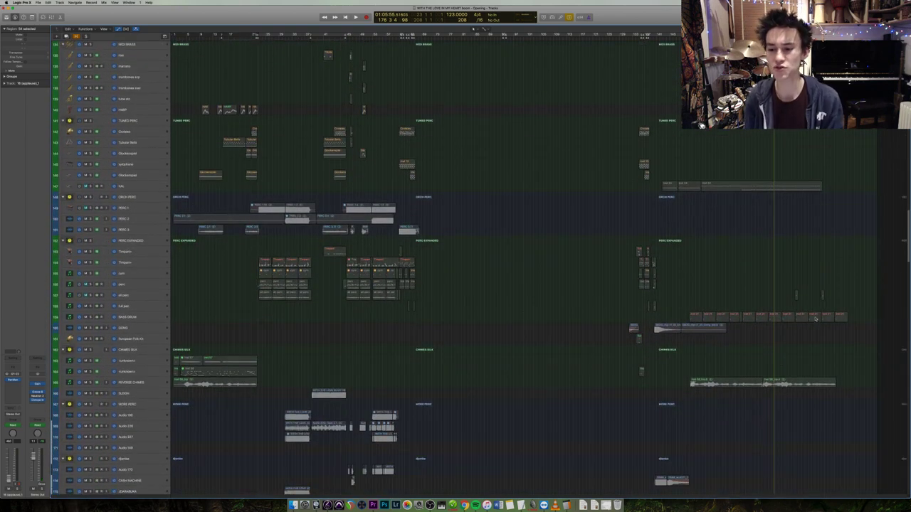
{"action": "scroll", "coordinate": [812, 325], "scroll_direction": "down", "scroll_amount": 5}
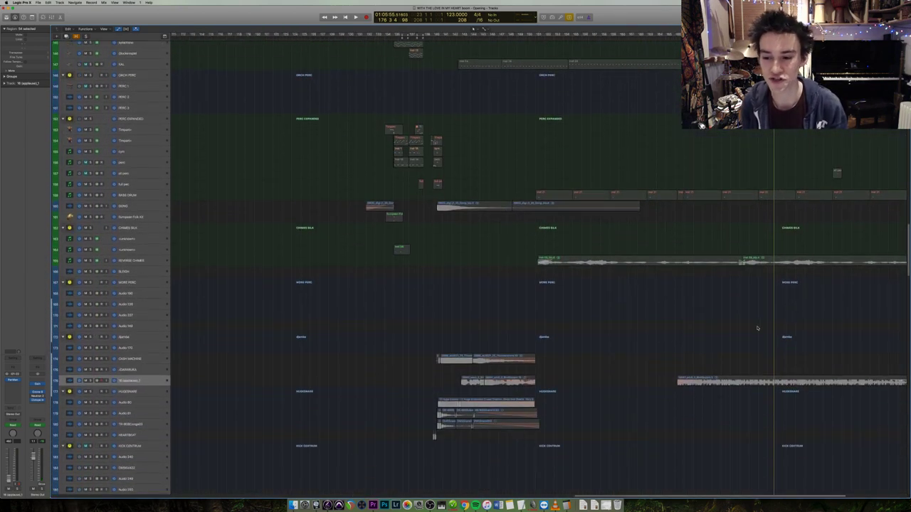
{"action": "scroll", "coordinate": [629, 349], "scroll_direction": "down", "scroll_amount": 10}
{"action": "scroll", "coordinate": [628, 350], "scroll_direction": "right", "scroll_amount": 3}
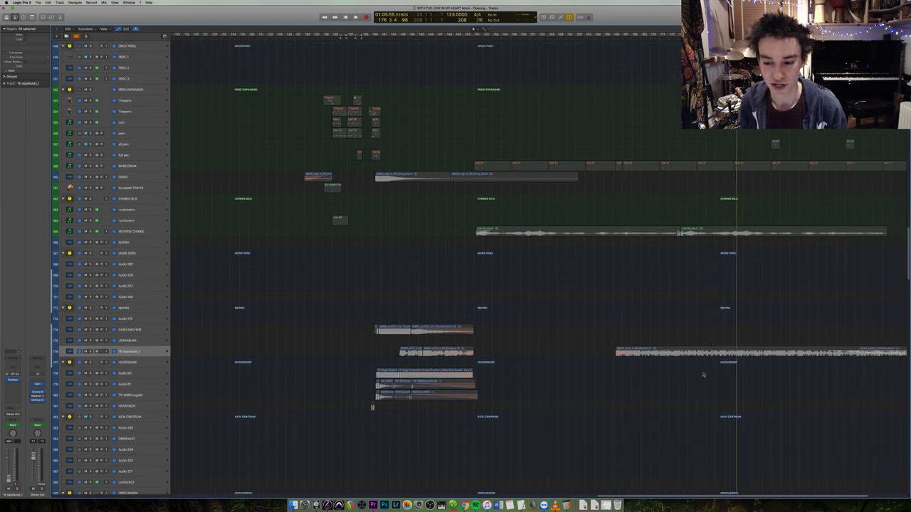
{"action": "scroll", "coordinate": [720, 368], "scroll_direction": "down", "scroll_amount": 20}
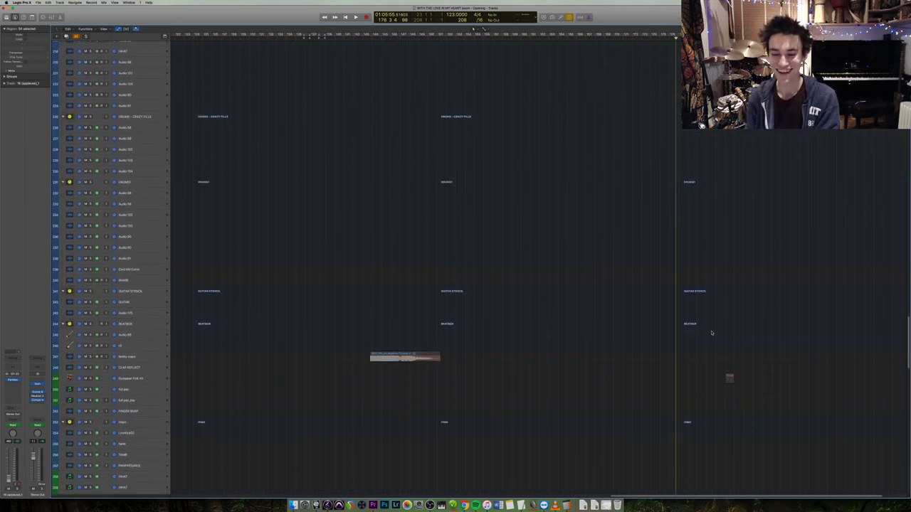
{"action": "scroll", "coordinate": [709, 326], "scroll_direction": "down", "scroll_amount": 10}
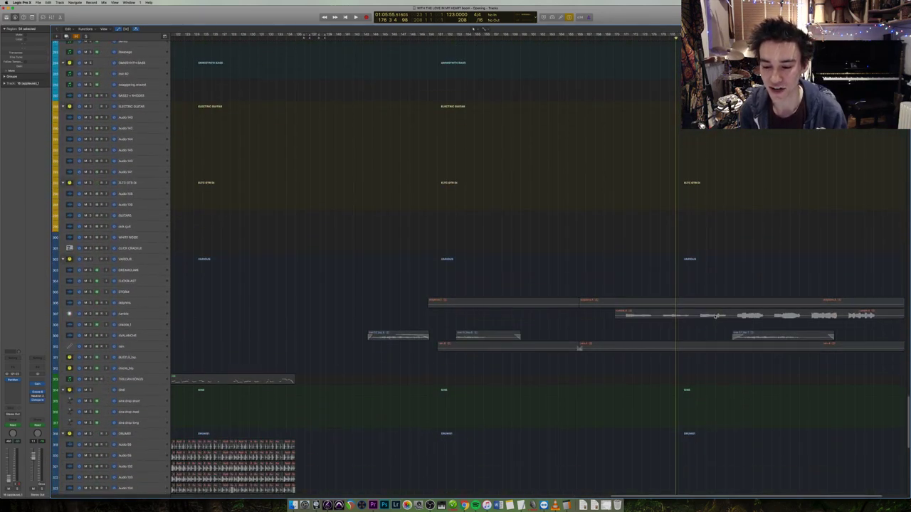
Select all regions on the dolphins track, show track automation, and audition them in solo from about bar 169.
{"action": "left_click", "coordinate": [618, 304]}
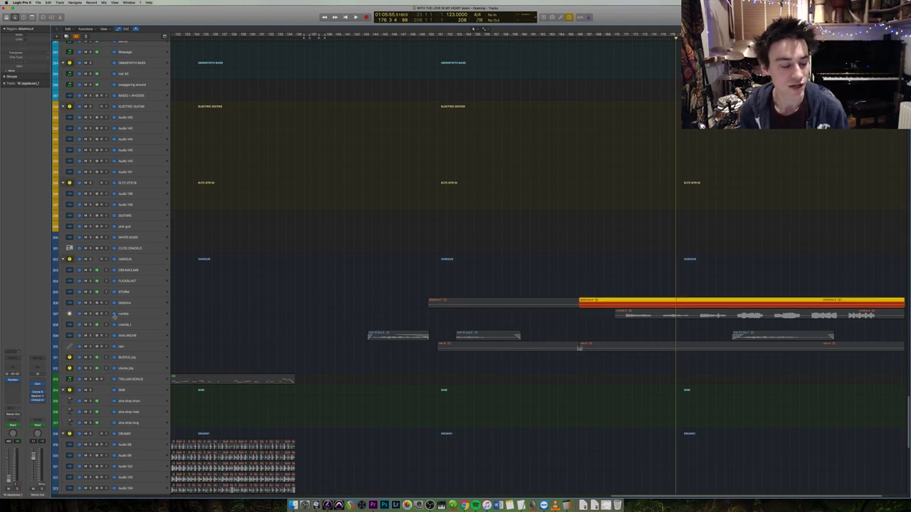
{"action": "left_click", "coordinate": [139, 304]}
{"action": "key", "text": "a"}
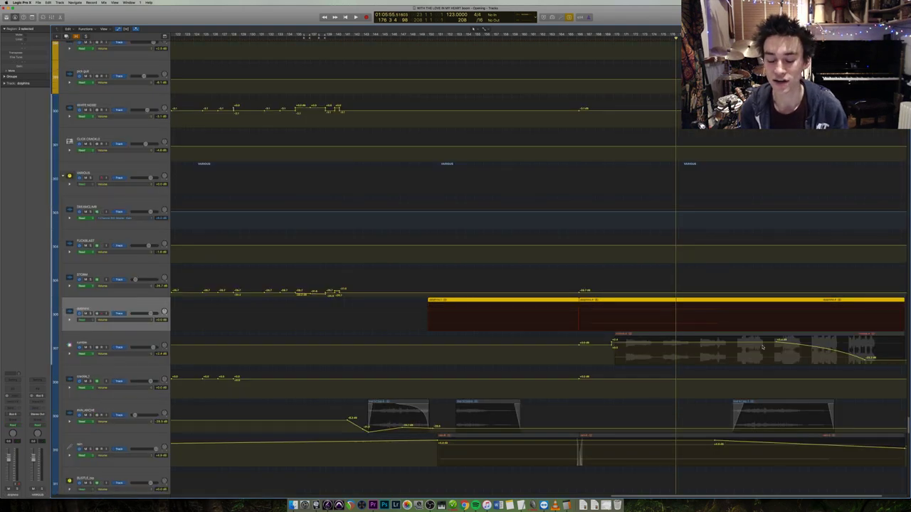
{"action": "left_click", "coordinate": [601, 35]}
{"action": "left_click", "coordinate": [605, 36]}
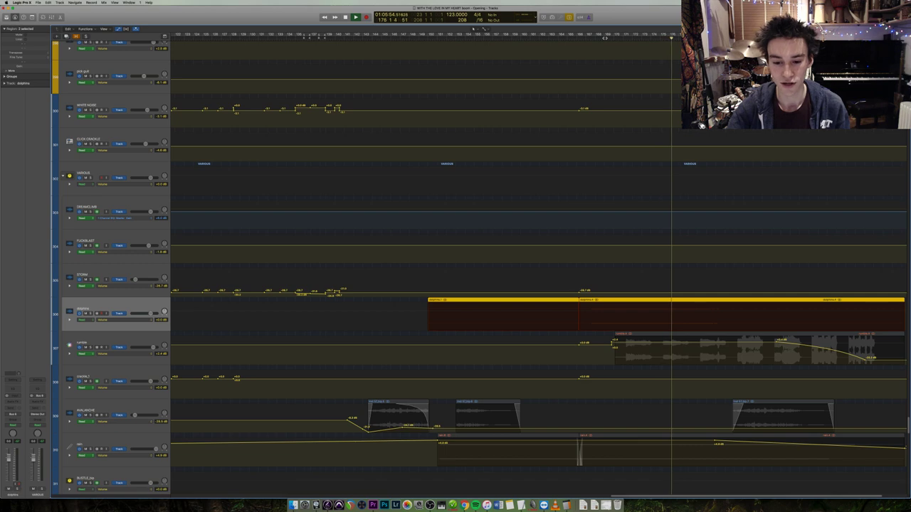
{"action": "left_click", "coordinate": [604, 34]}
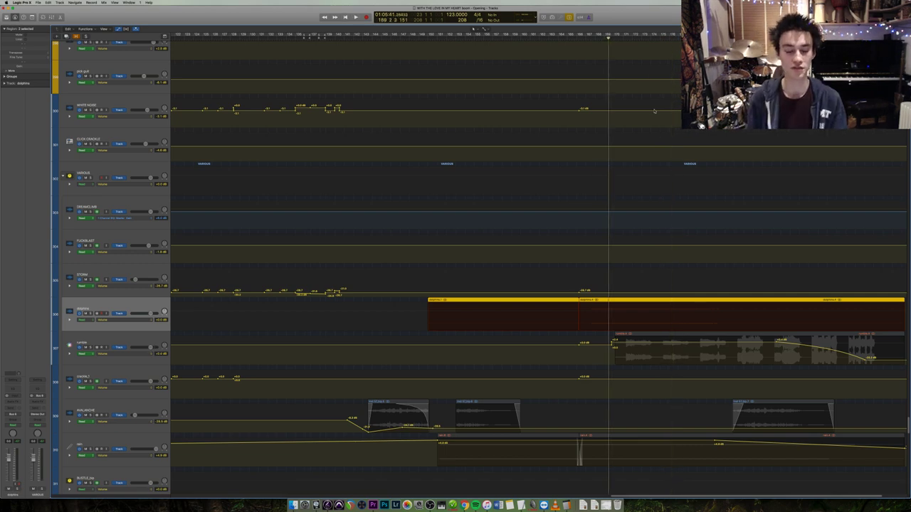
Hide the automation, and audition the rumble region and the second rain region one after the other in solo.
{"action": "key", "text": "z"}
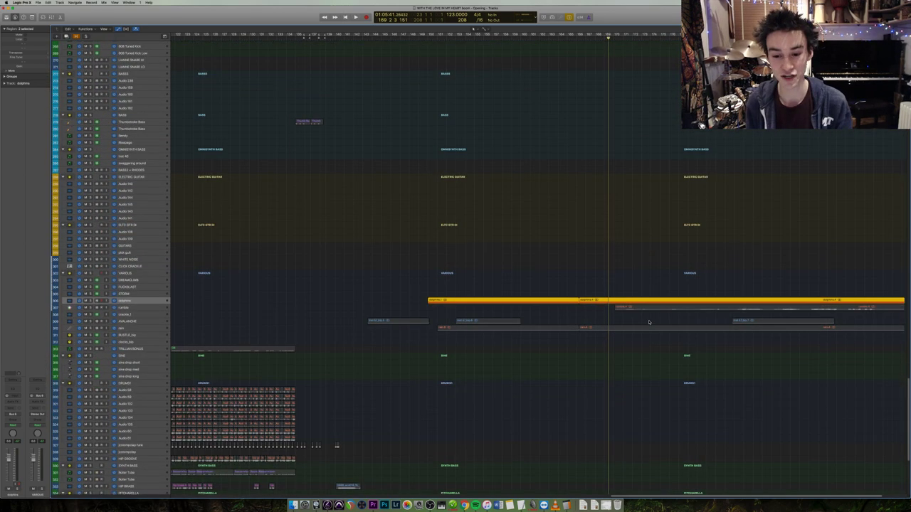
{"action": "key", "text": "z"}
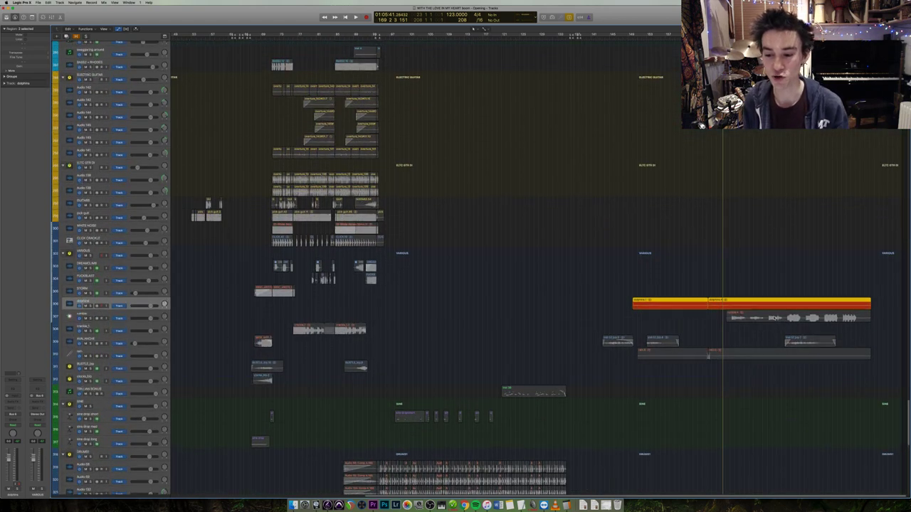
{"action": "left_click", "coordinate": [775, 320]}
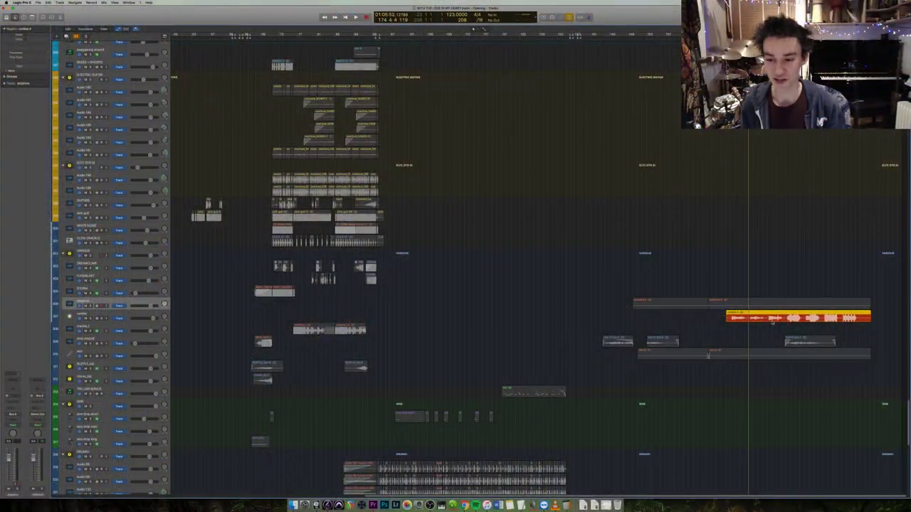
{"action": "left_click", "coordinate": [751, 354]}
{"action": "key", "text": "shift+space"}
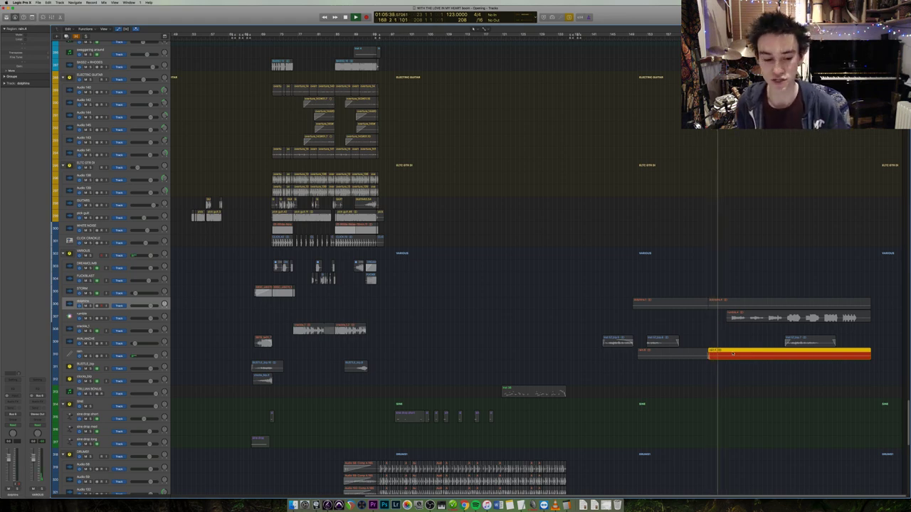
Select the outro's Celtic Harp, HARP REFLECT, Tubular Materials and PIANO regions together, and audition them in solo.
{"action": "scroll", "coordinate": [849, 410], "scroll_direction": "down", "scroll_amount": 15}
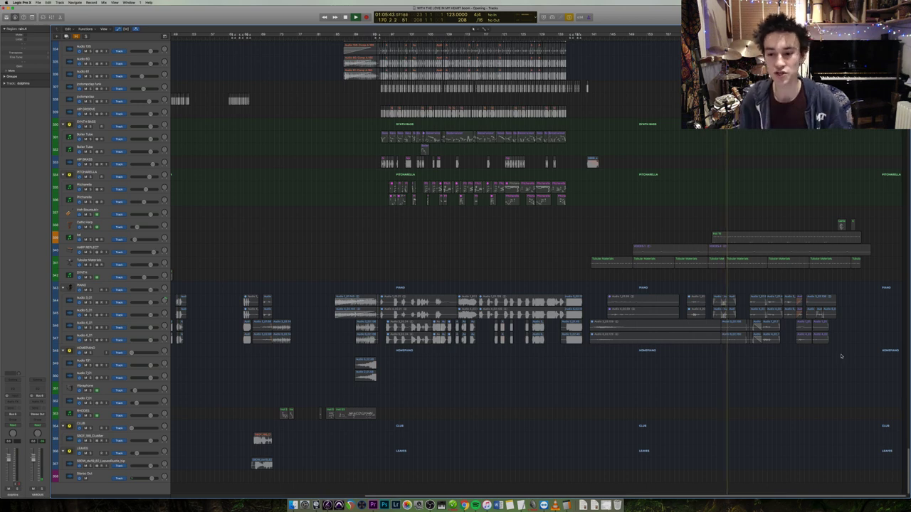
{"action": "left_click_drag", "start_coordinate": [862, 370], "coordinate": [720, 190]}
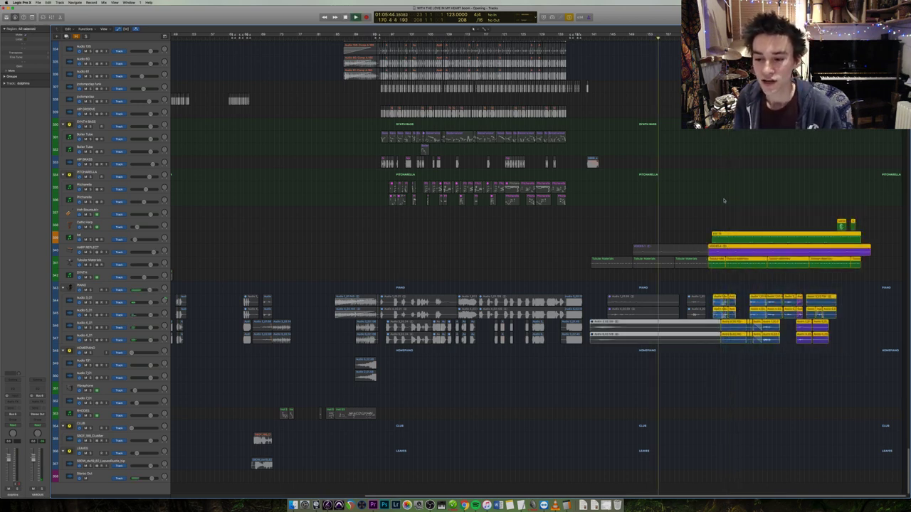
{"action": "key", "text": "z"}
{"action": "scroll", "coordinate": [666, 351], "scroll_direction": "right", "scroll_amount": 4}
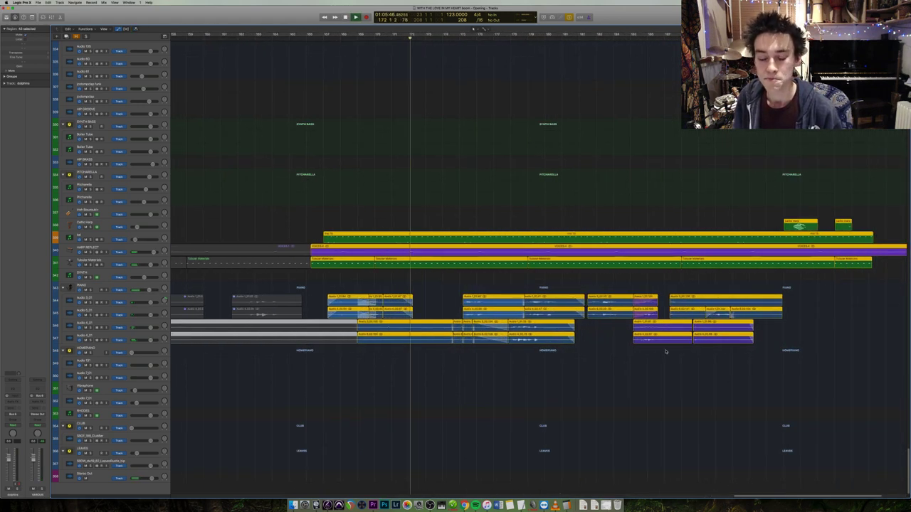
Audition the final group of PIANO regions in solo from about bar 182, stop playback and turn solo off.
{"action": "left_click_drag", "start_coordinate": [764, 350], "coordinate": [619, 287]}
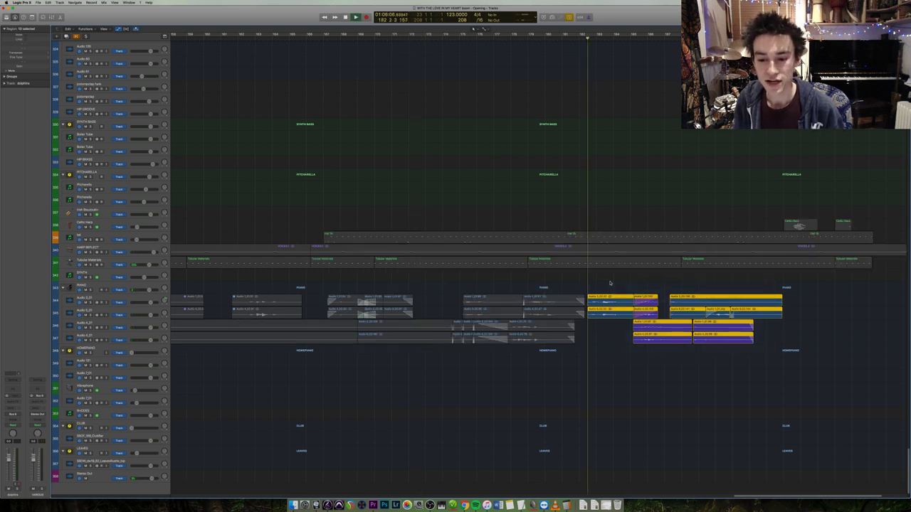
{"action": "scroll", "coordinate": [655, 345], "scroll_direction": "up", "scroll_amount": 3}
{"action": "scroll", "coordinate": [655, 345], "scroll_direction": "right", "scroll_amount": 5}
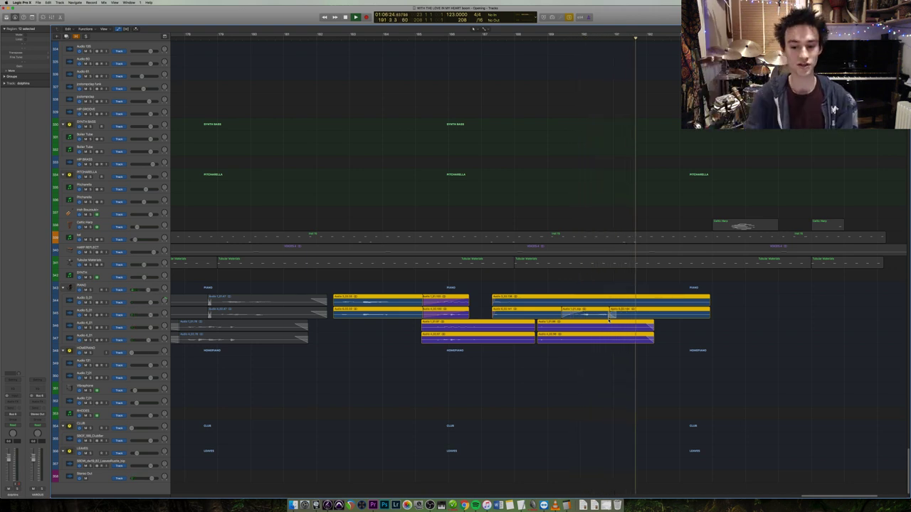
{"action": "key", "text": "space"}
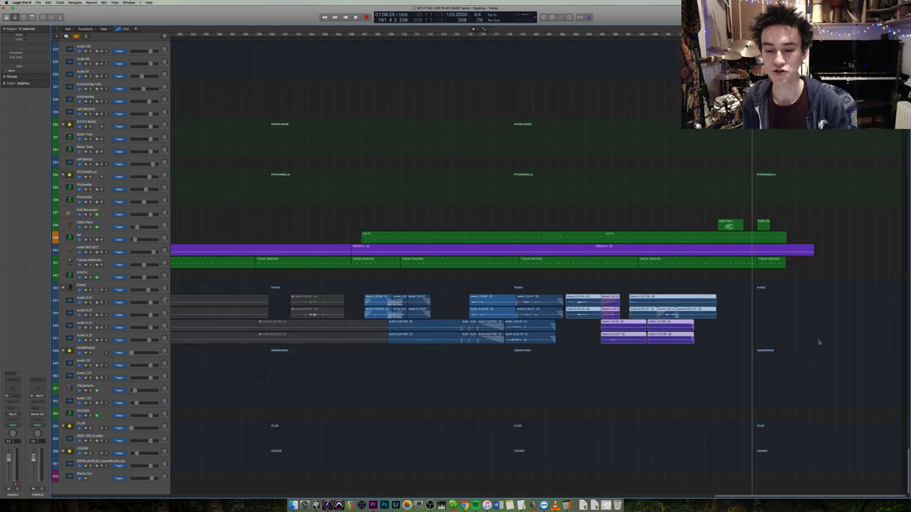
{"action": "scroll", "coordinate": [818, 342], "scroll_direction": "left", "scroll_amount": 2}
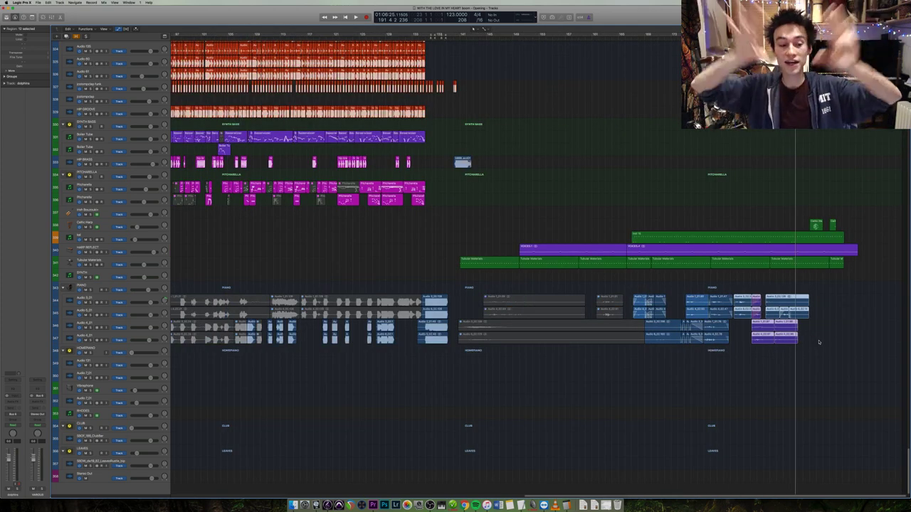
{"action": "scroll", "coordinate": [818, 339], "scroll_direction": "up", "scroll_amount": 3}
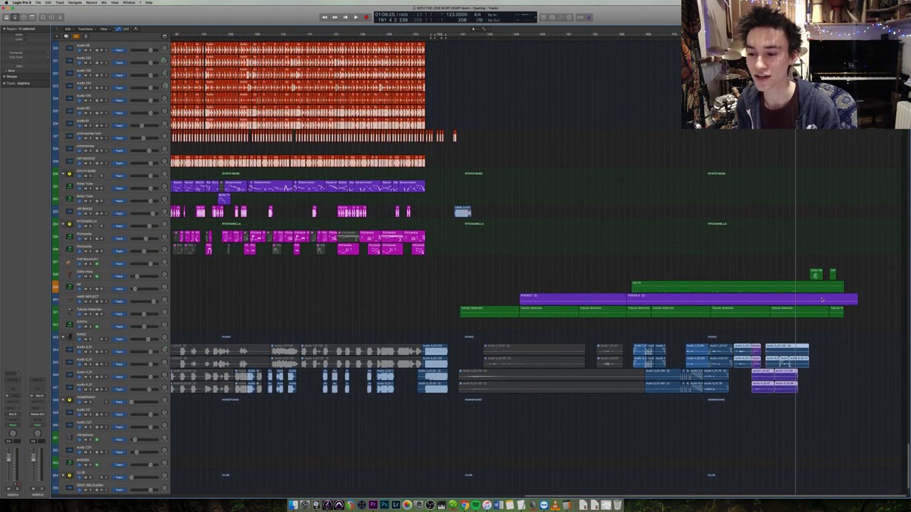
Look over the whole arrangement zoomed out, from the vocal tracks down through the drum, bass, guitar and piano groups.
{"action": "scroll", "coordinate": [825, 299], "scroll_direction": "up", "scroll_amount": 15}
{"action": "scroll", "coordinate": [827, 294], "scroll_direction": "up", "scroll_amount": 15}
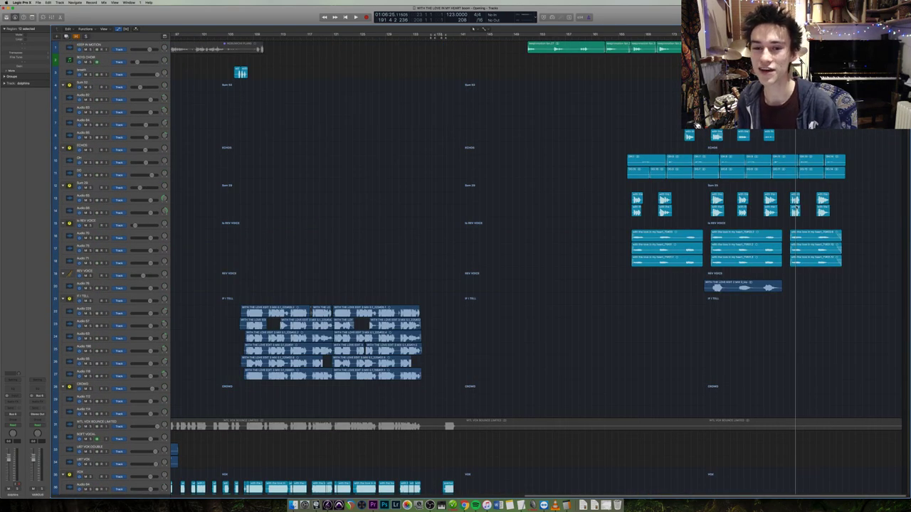
{"action": "key", "text": "super+Left"}
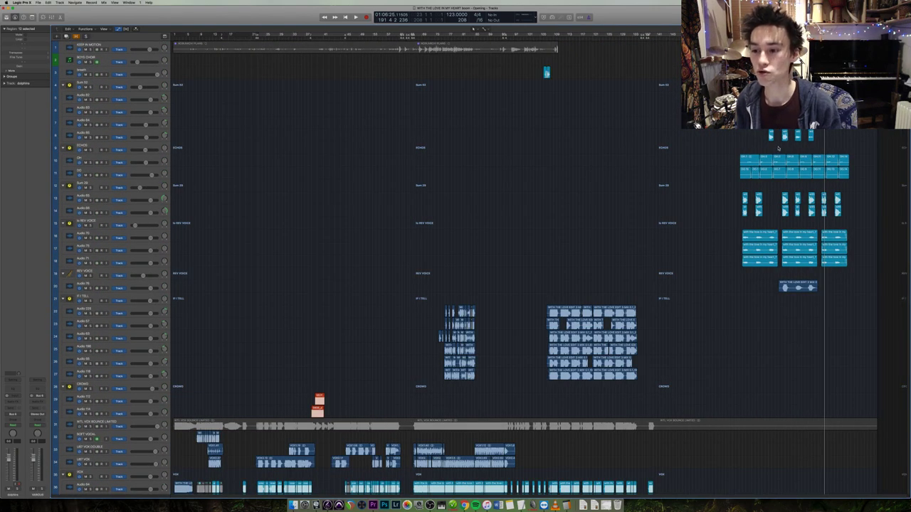
{"action": "scroll", "coordinate": [811, 160], "scroll_direction": "down", "scroll_amount": 15}
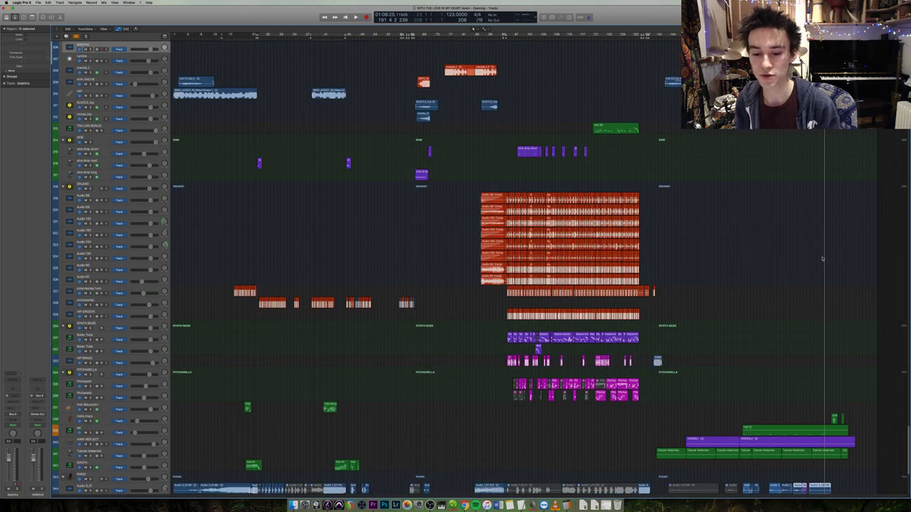
{"action": "key", "text": "super+Up"}
{"action": "key", "text": "super+Up"}
{"action": "key", "text": "super+Up"}
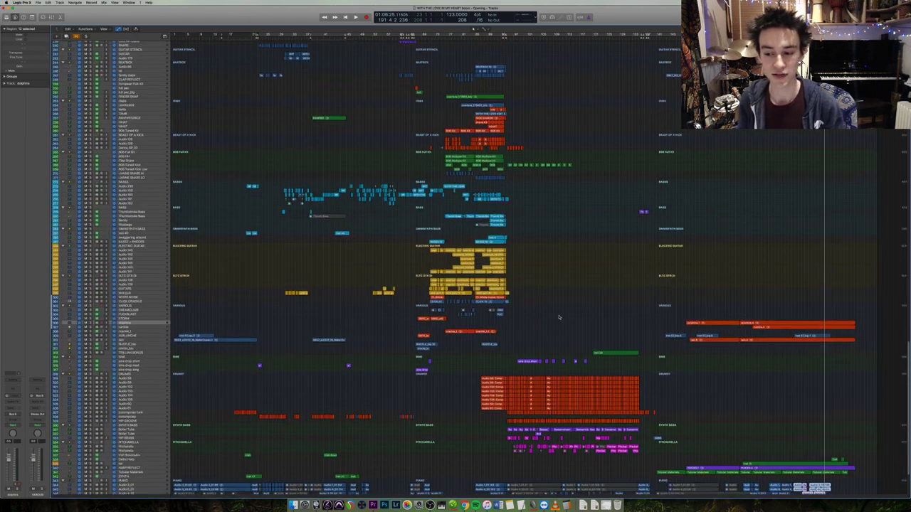
{"action": "key", "text": "super+Down"}
{"action": "scroll", "coordinate": [569, 311], "scroll_direction": "up", "scroll_amount": 15}
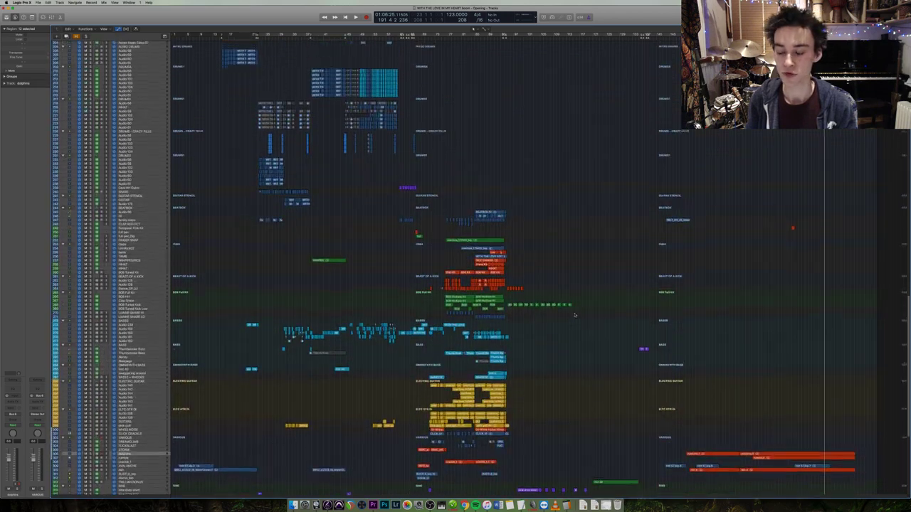
Clear the region selection and survey the stacked vocal, choir and orchestra tracks across the full song.
{"action": "left_click", "coordinate": [737, 285]}
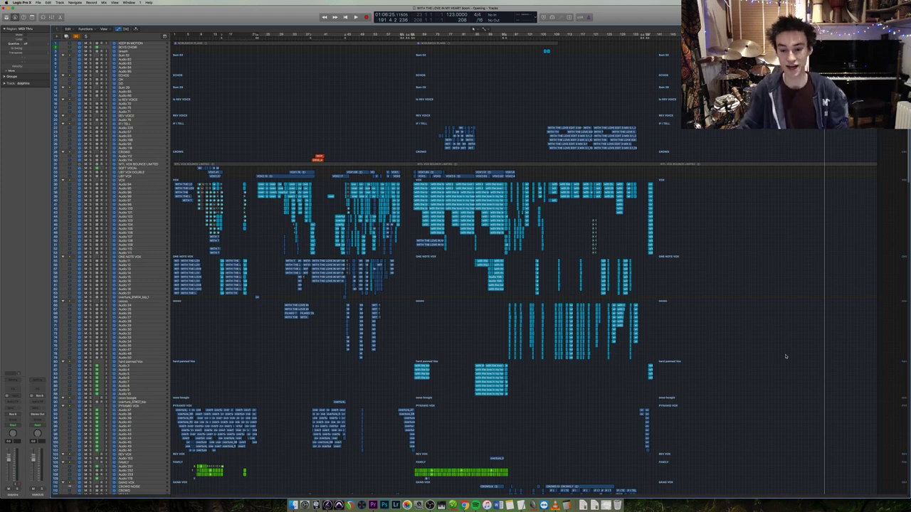
{"action": "scroll", "coordinate": [595, 318], "scroll_direction": "down", "scroll_amount": 5}
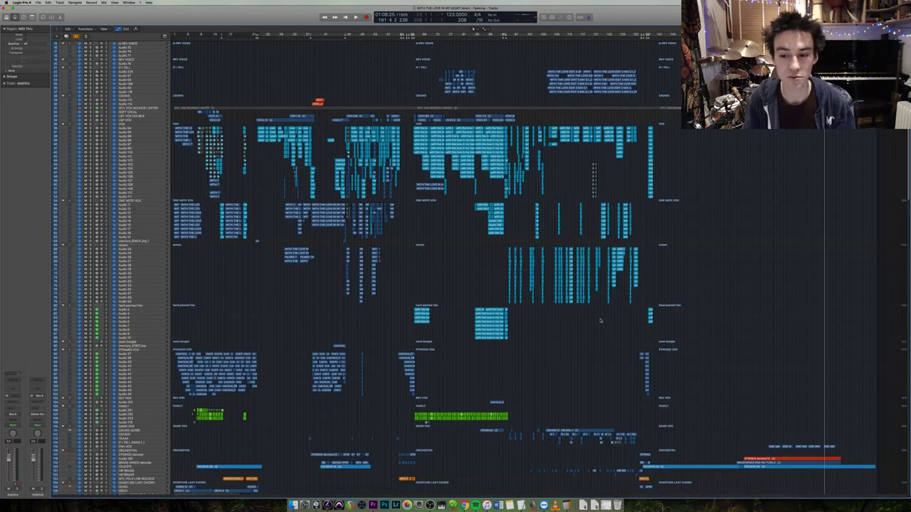
{"action": "scroll", "coordinate": [791, 291], "scroll_direction": "down", "scroll_amount": 4}
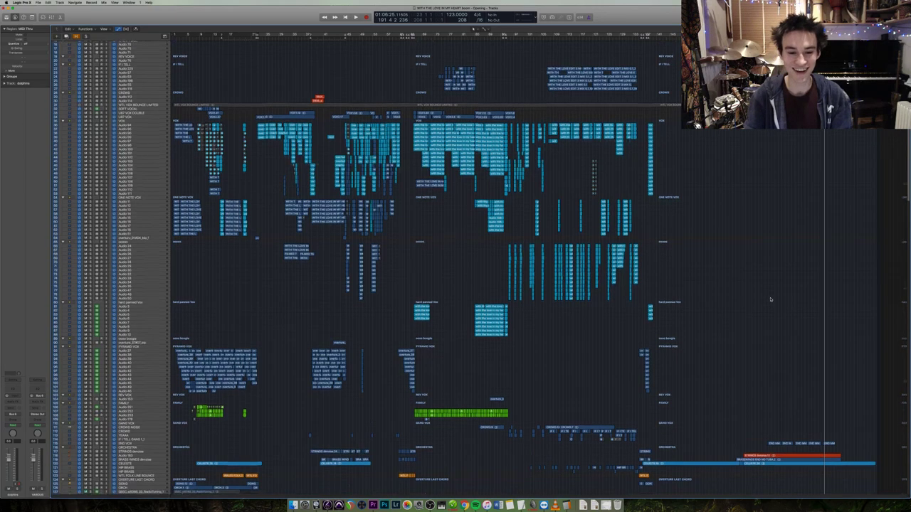